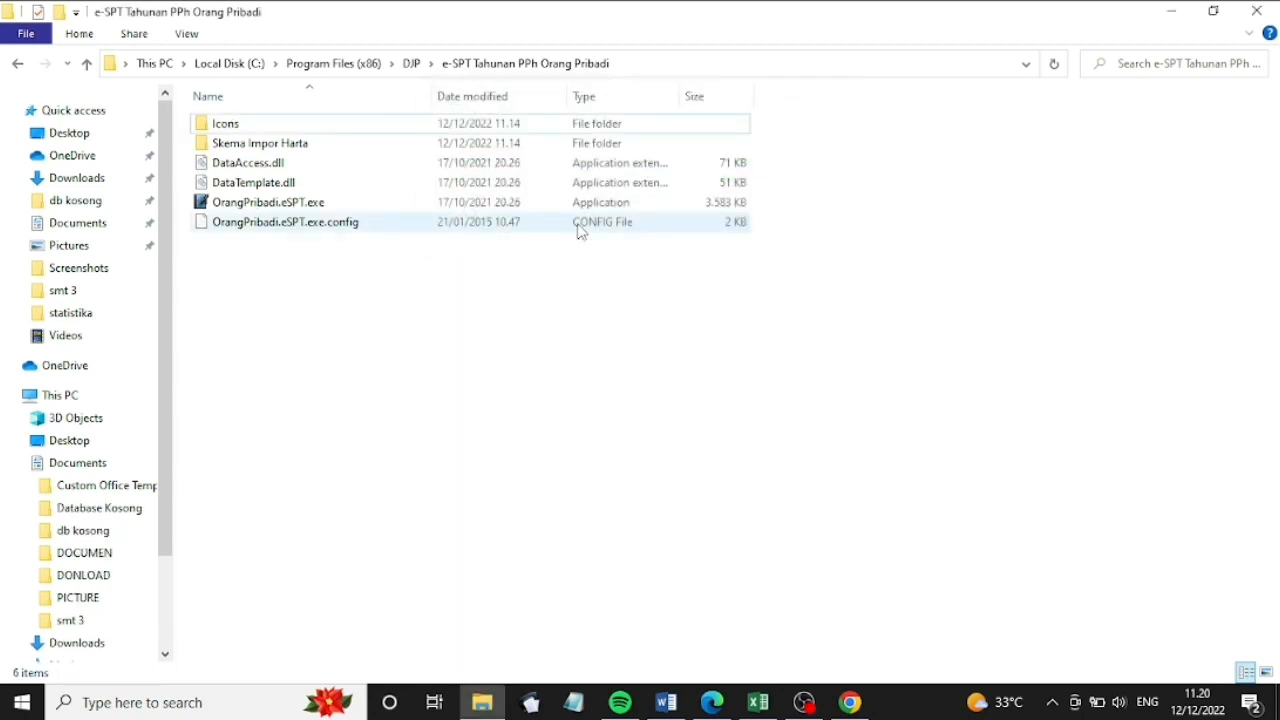
Launch e-SPT Tahunan from the desktop shortcut and dismiss the database access error
left_click(1180, 10)
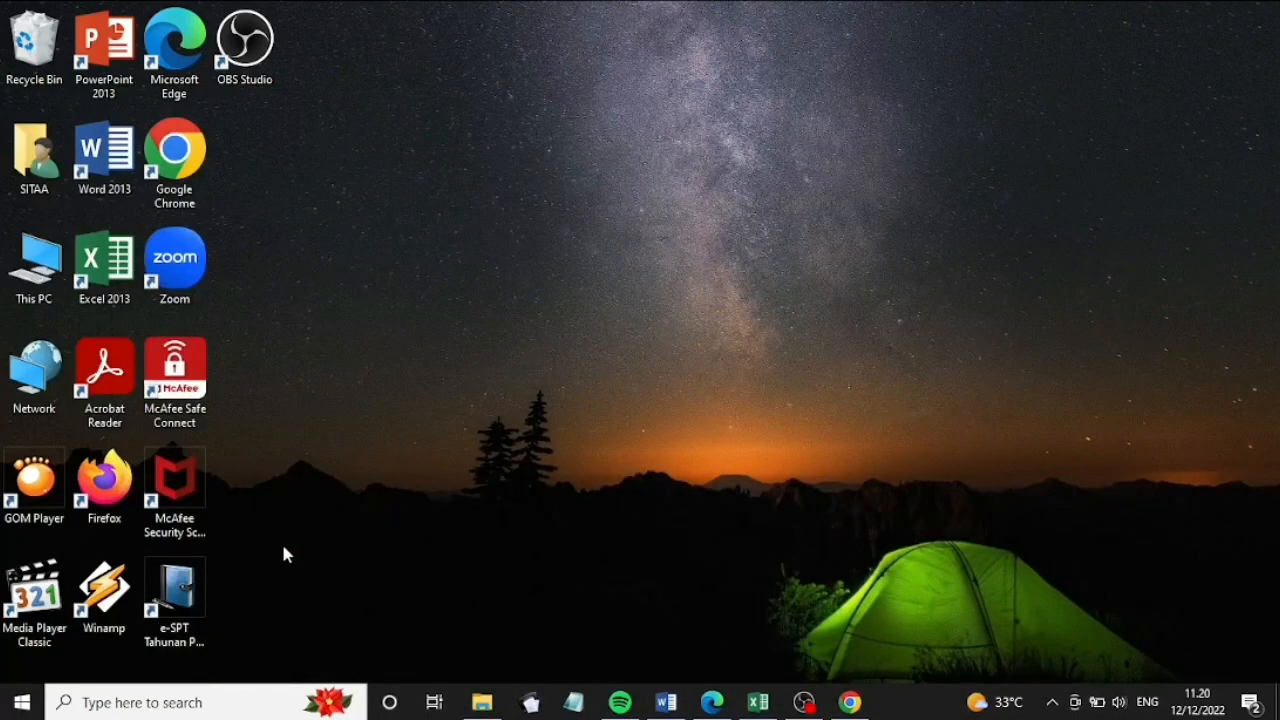
double_click(176, 594)
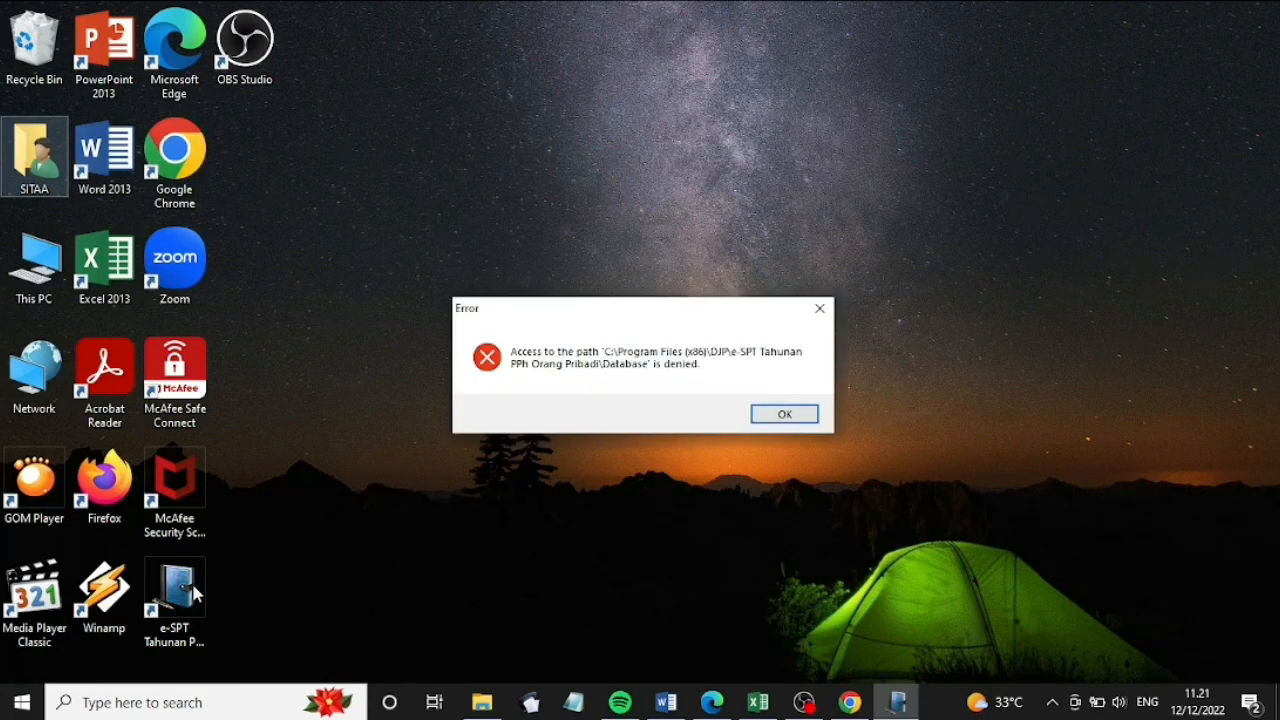
left_click(769, 415)
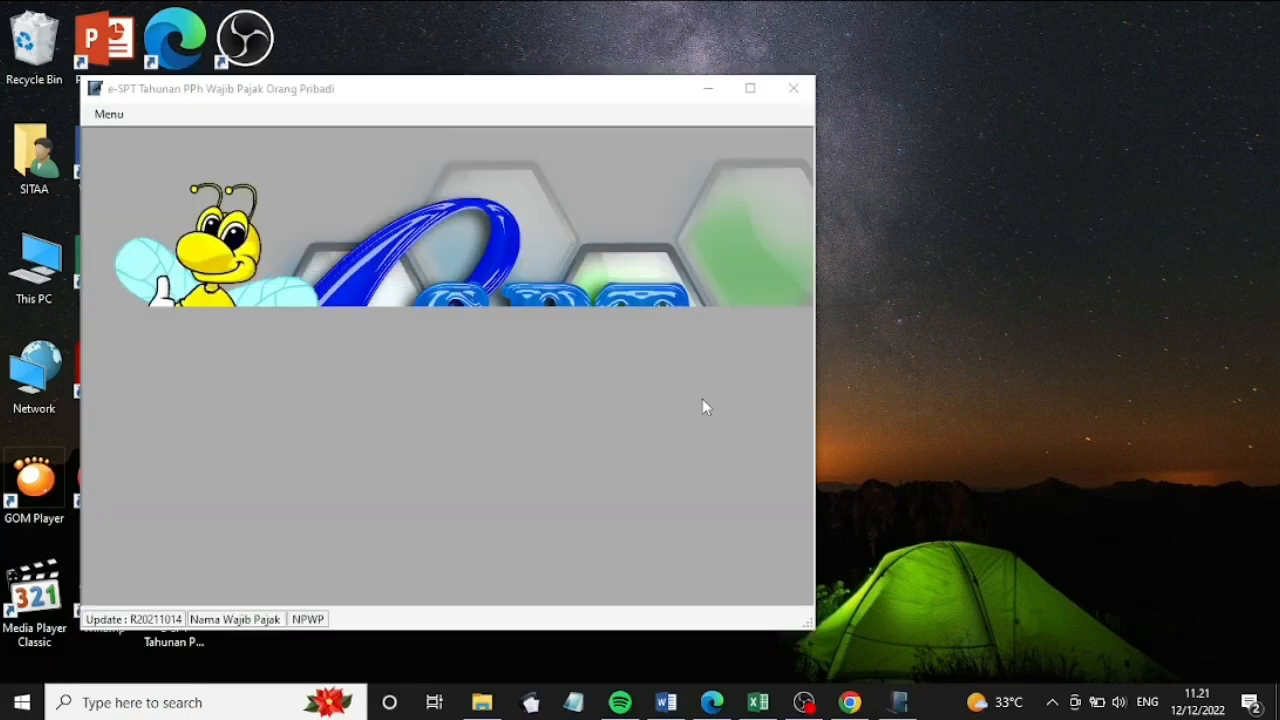
Maximize the window and connect to data.accdb in the Documents > Database Kosong folder
left_click(752, 88)
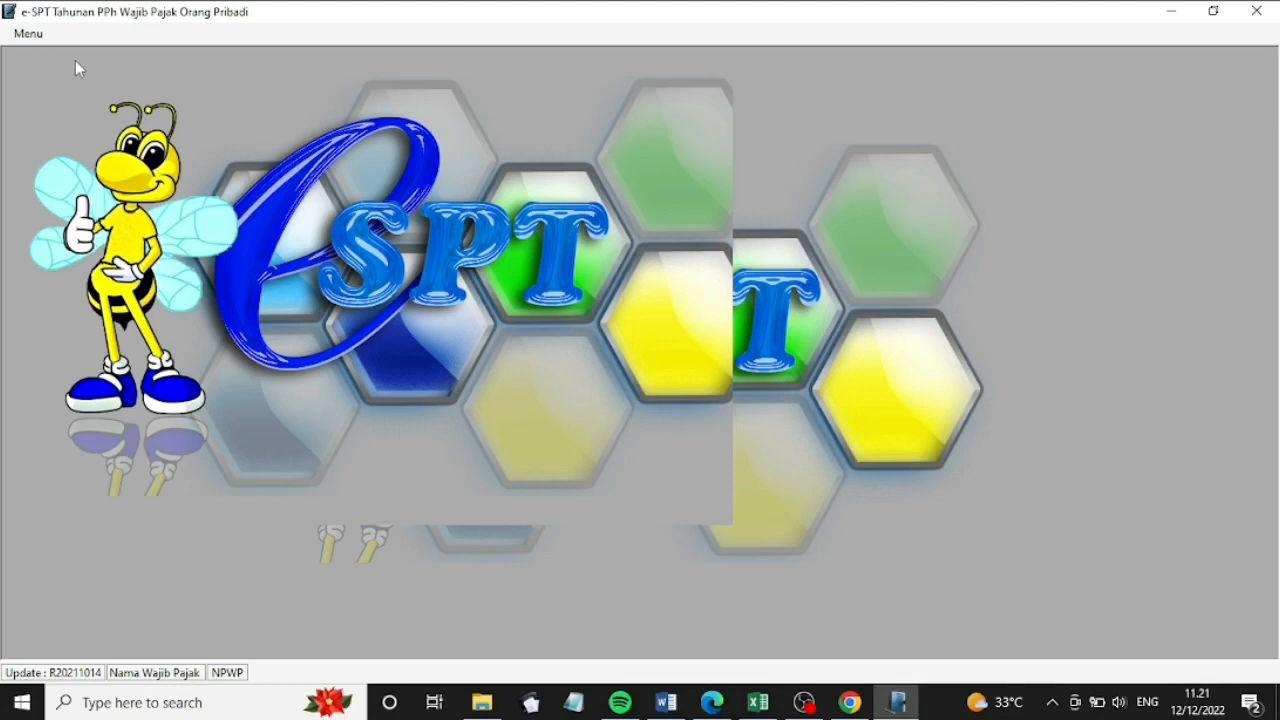
left_click(30, 34)
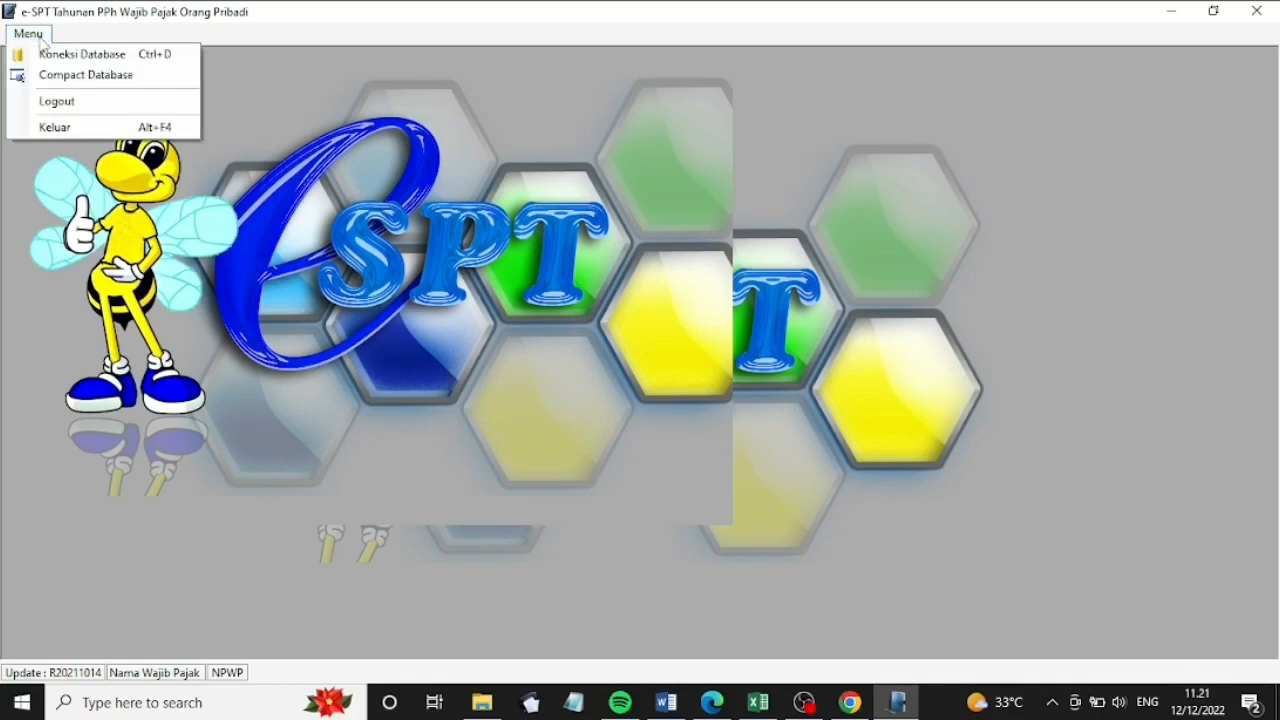
left_click(82, 56)
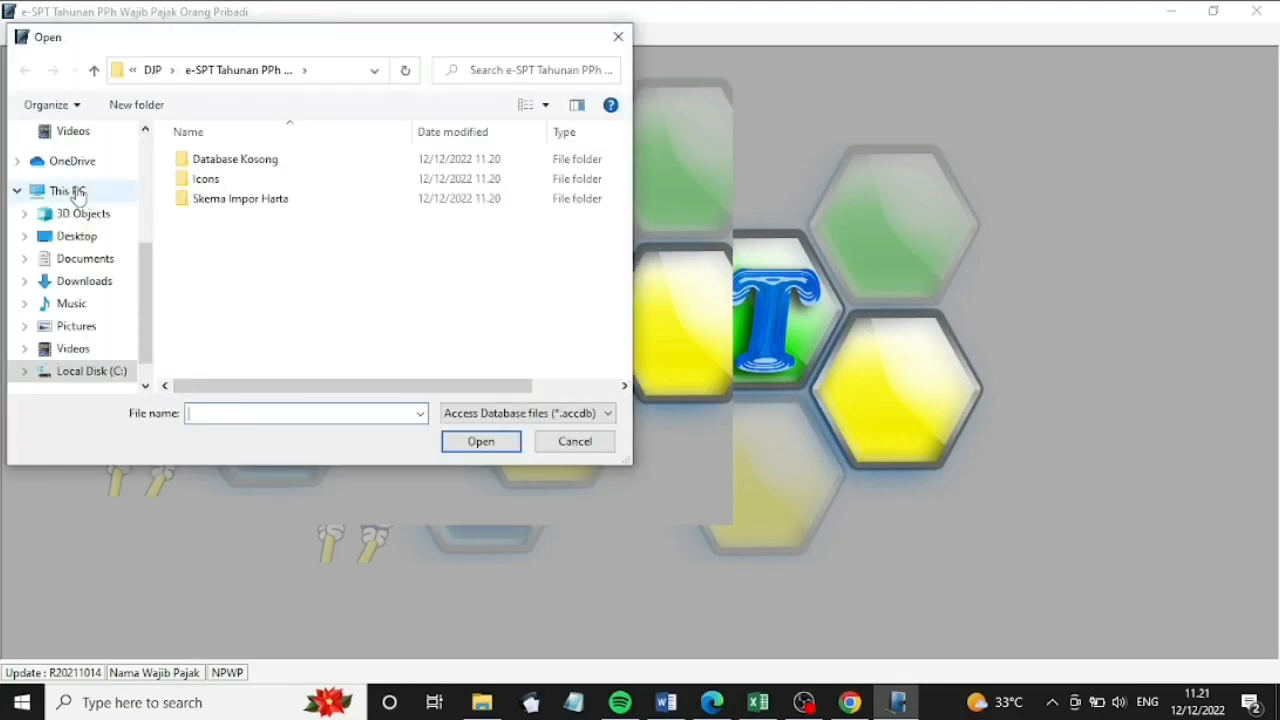
left_click(85, 262)
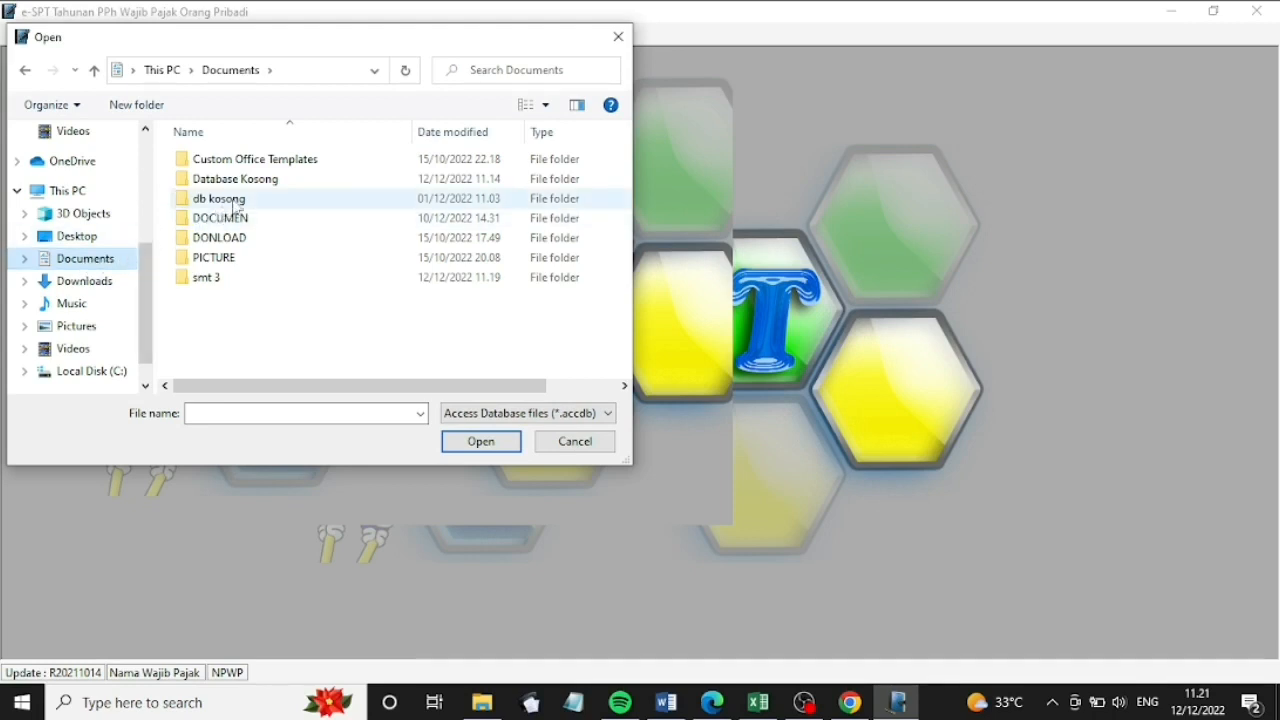
left_click(263, 183)
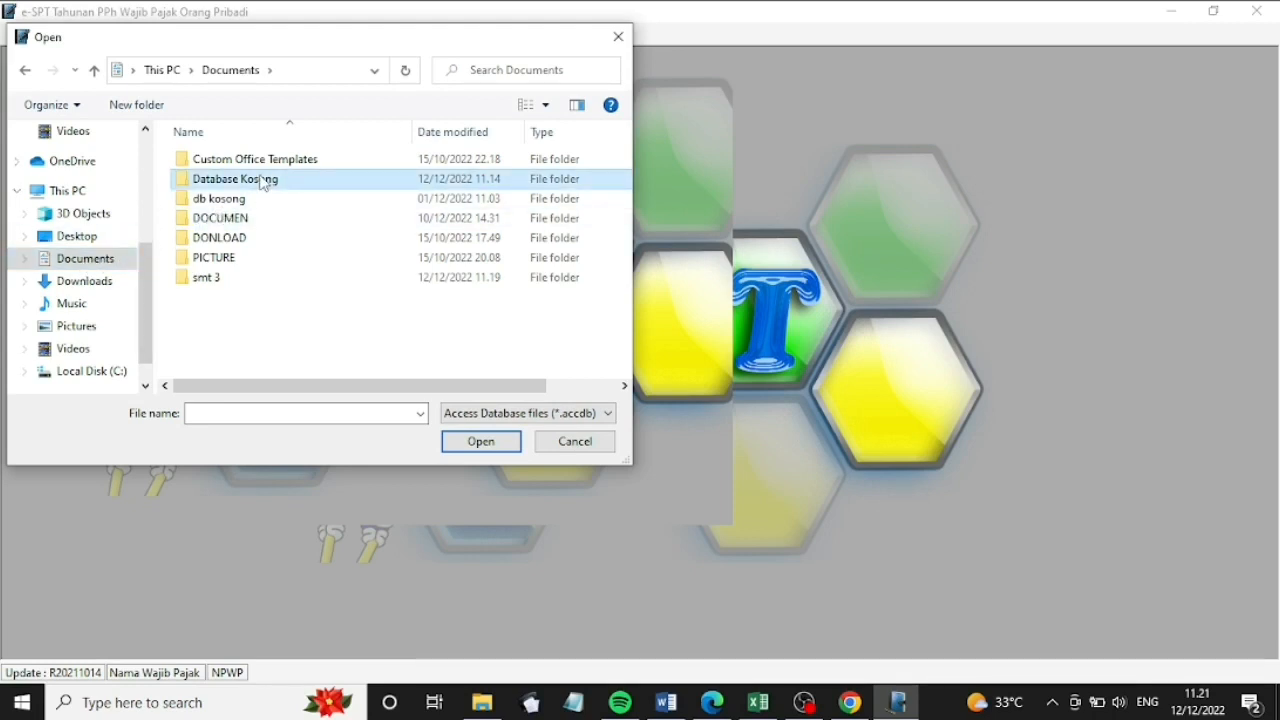
double_click(263, 181)
left_click(275, 163)
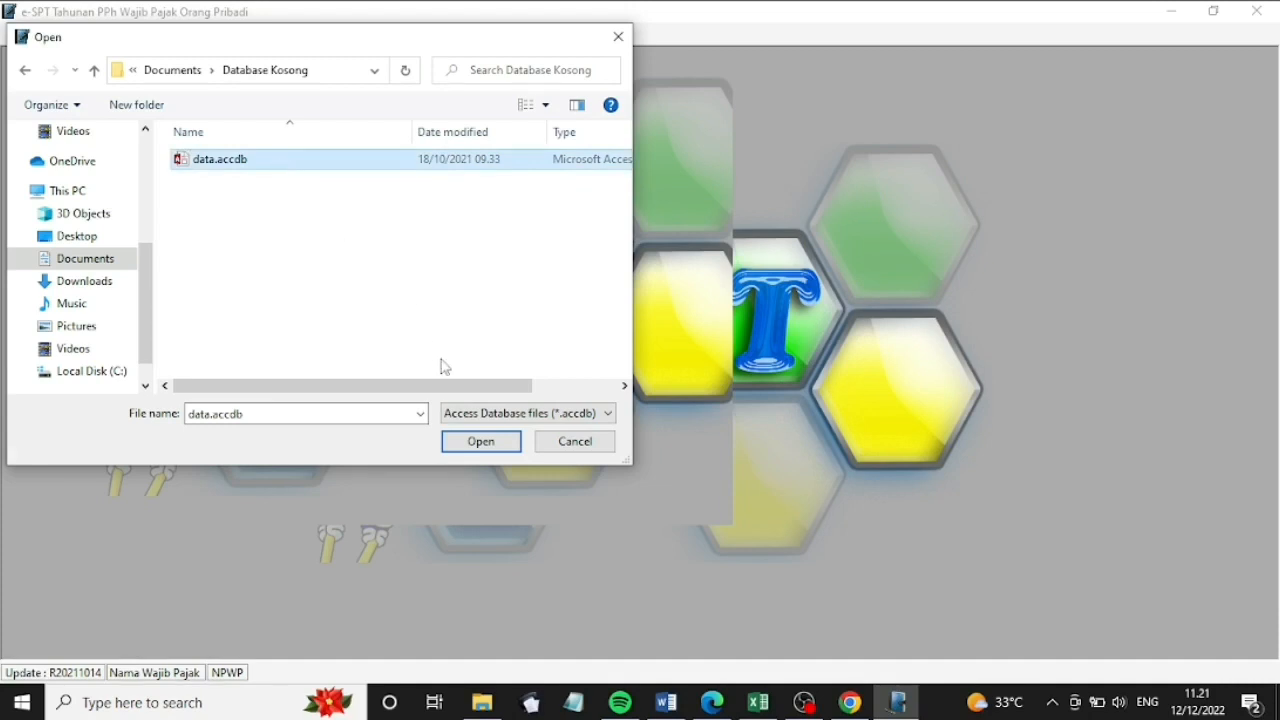
left_click(480, 446)
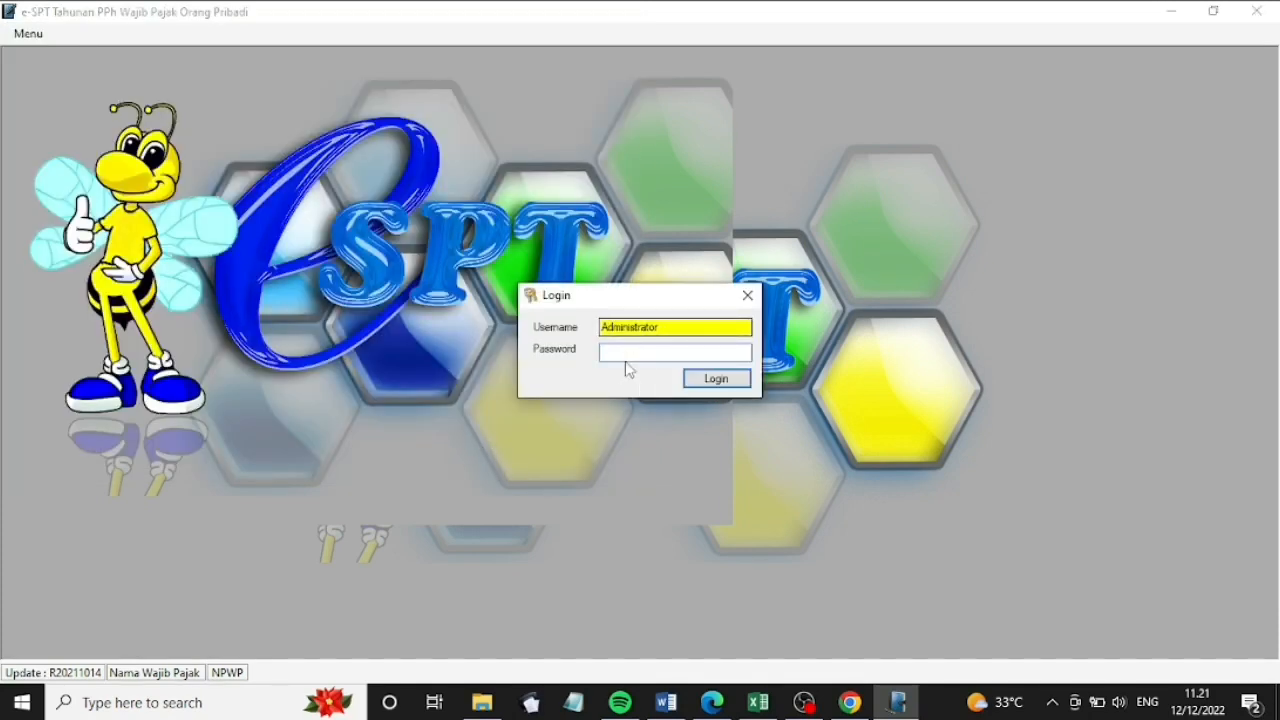
Log in to the database with the administrator password
left_click(620, 352)
type("12")
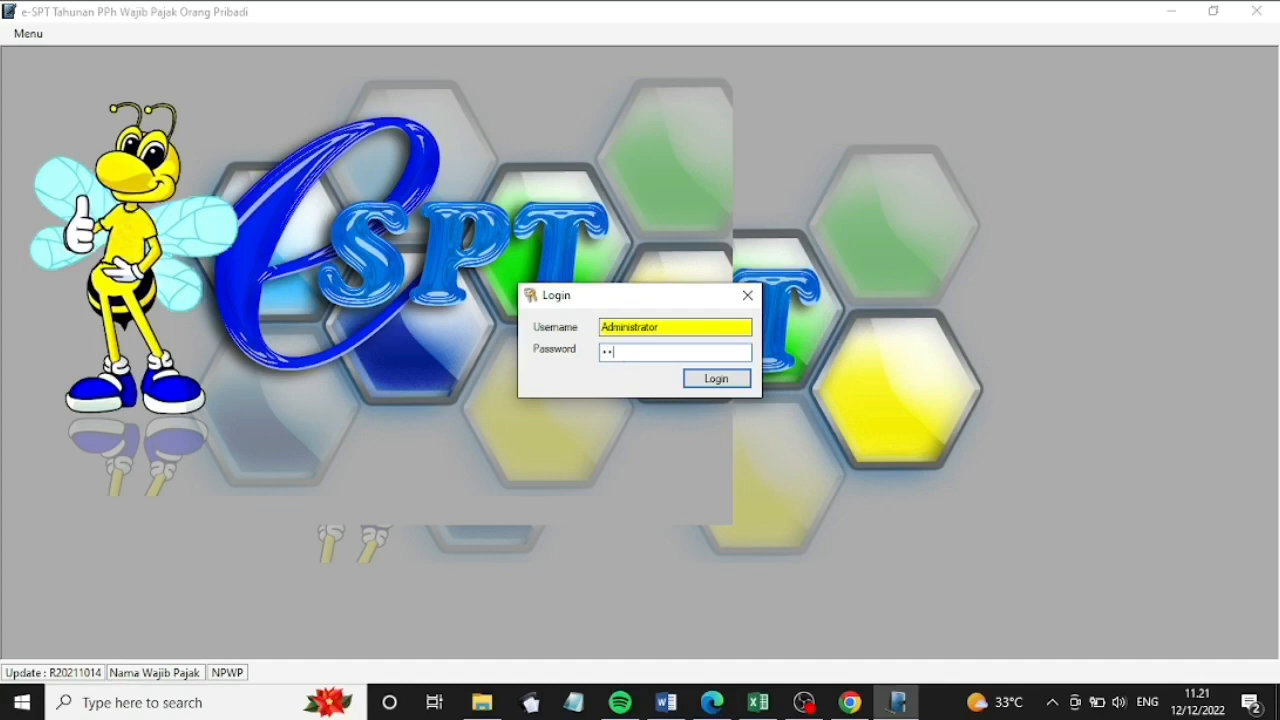
type("3")
left_click(720, 379)
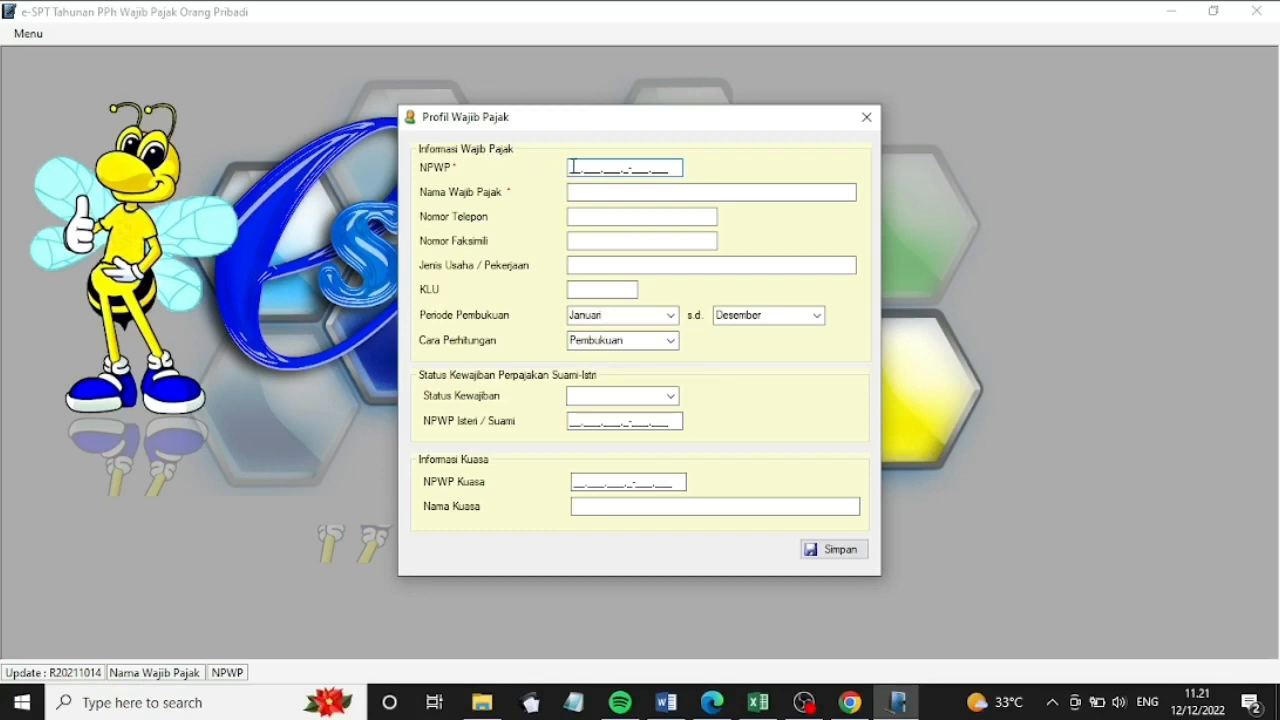
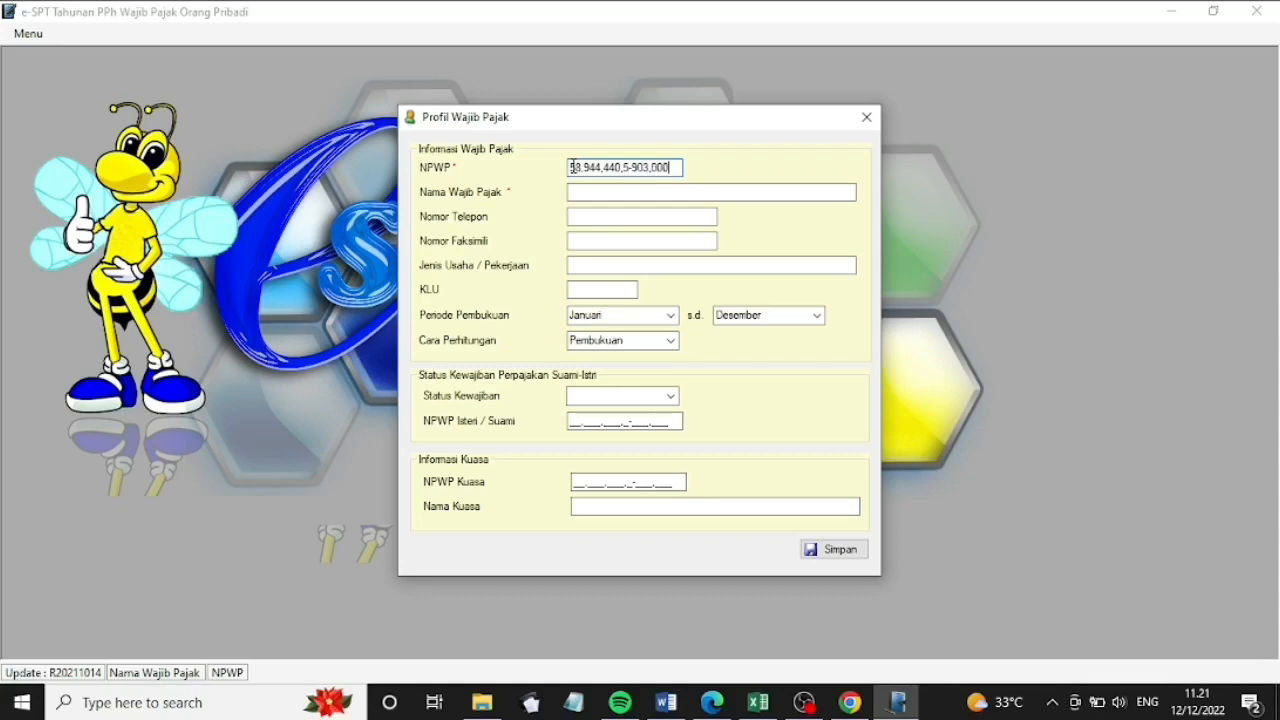
Enter the taxpayer's NPWP, full name and phone number, business type Perdagangan Tekstil, KLU 000000
left_click(637, 191)
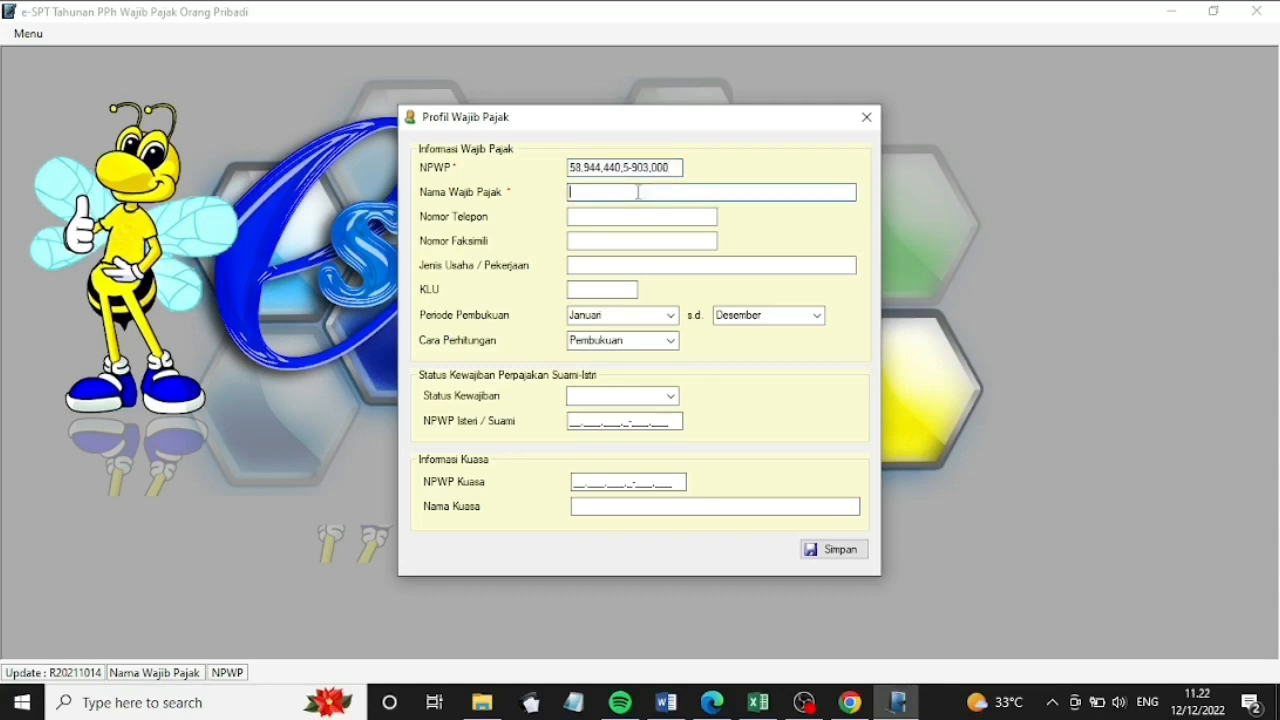
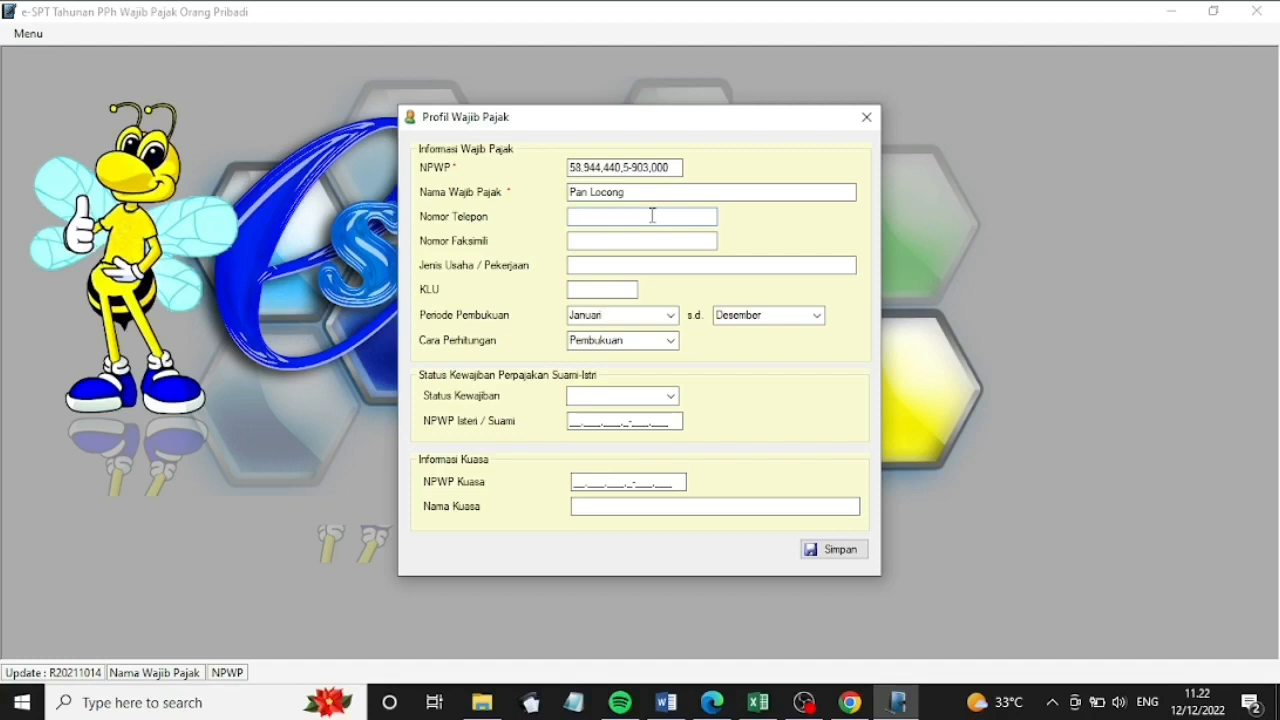
left_click(652, 215)
left_click(601, 265)
type("Pe")
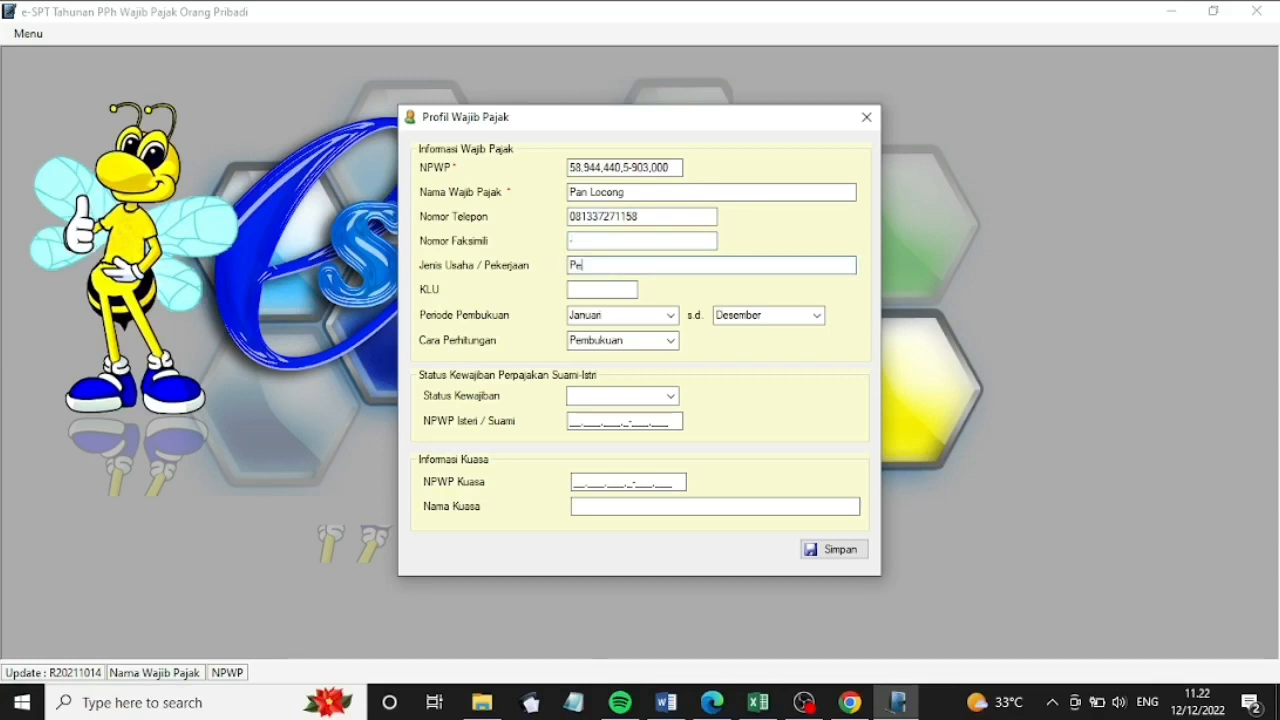
type("rdagangan ")
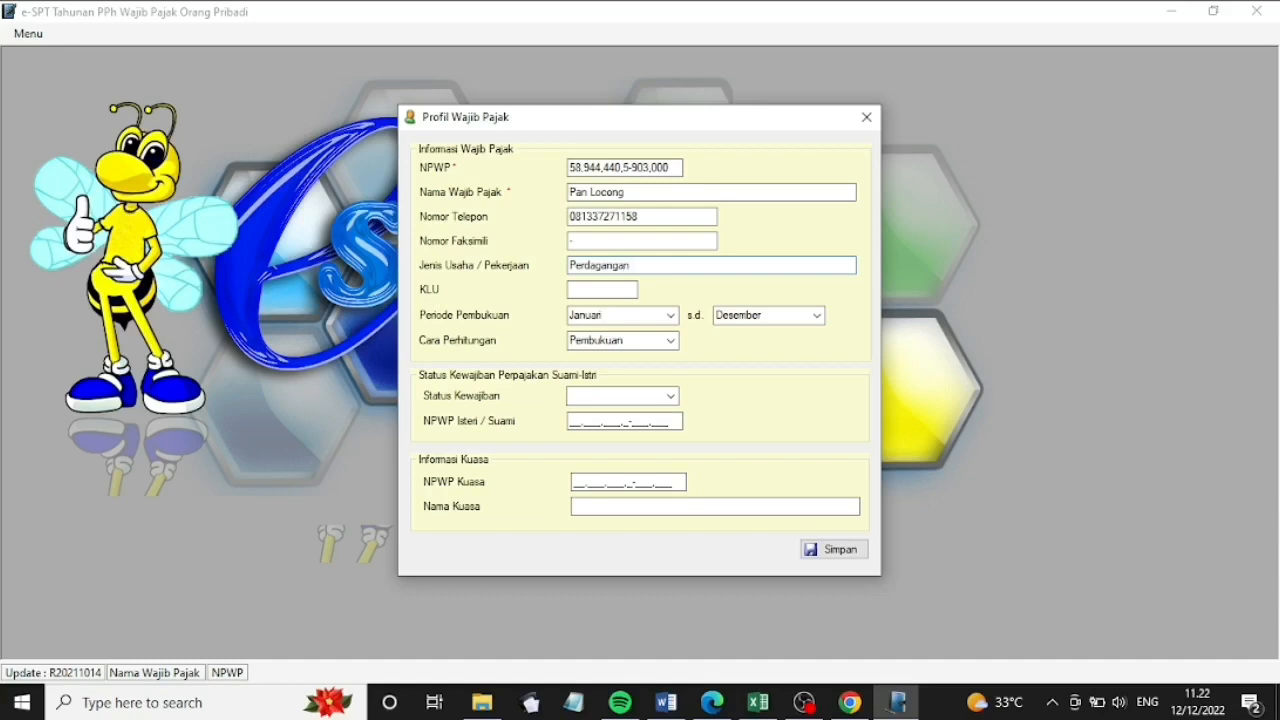
type("Tekstil")
left_click(615, 290)
type("000000")
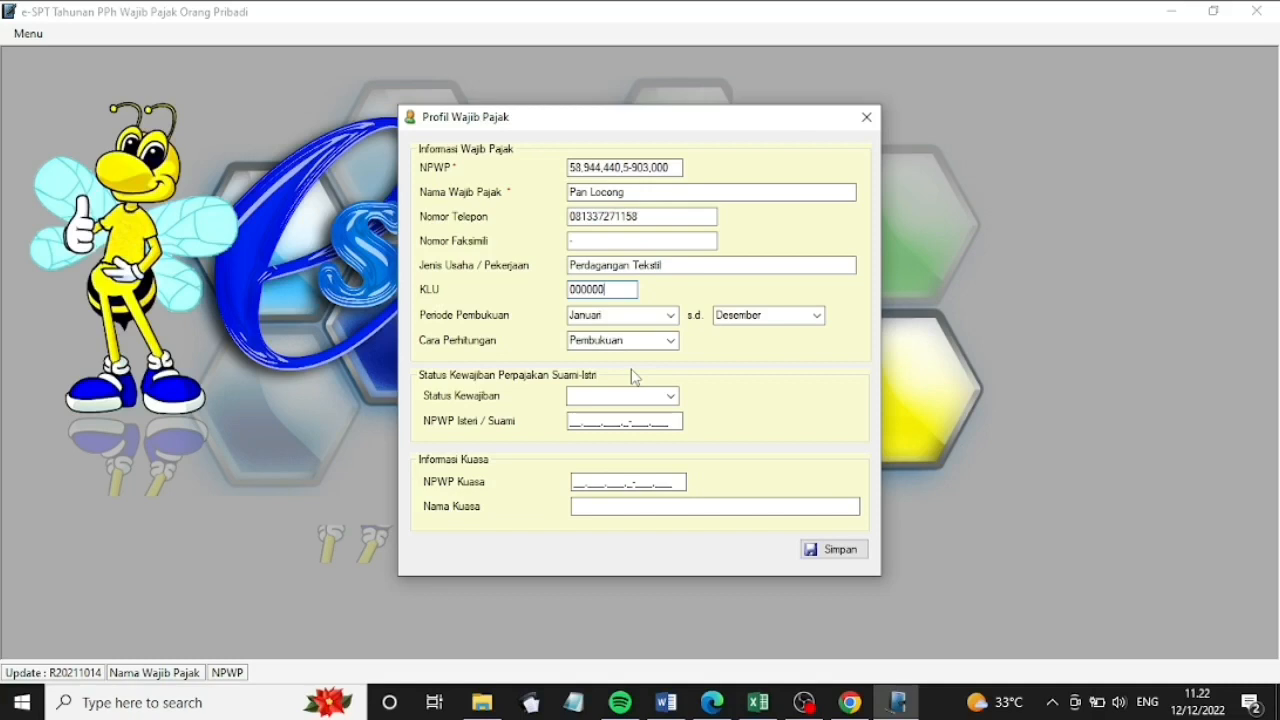
Set tax obligation status to MT, enter the spouse's NPWP, and save the profile
left_click(670, 396)
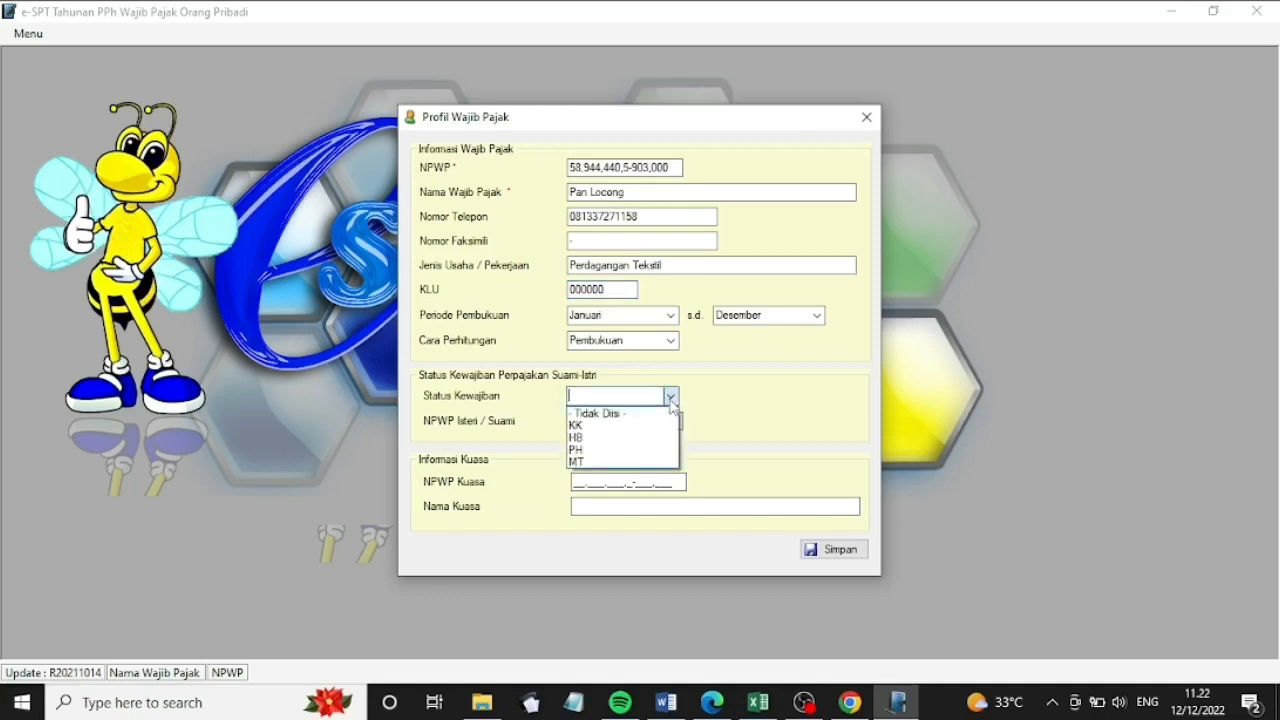
left_click(631, 463)
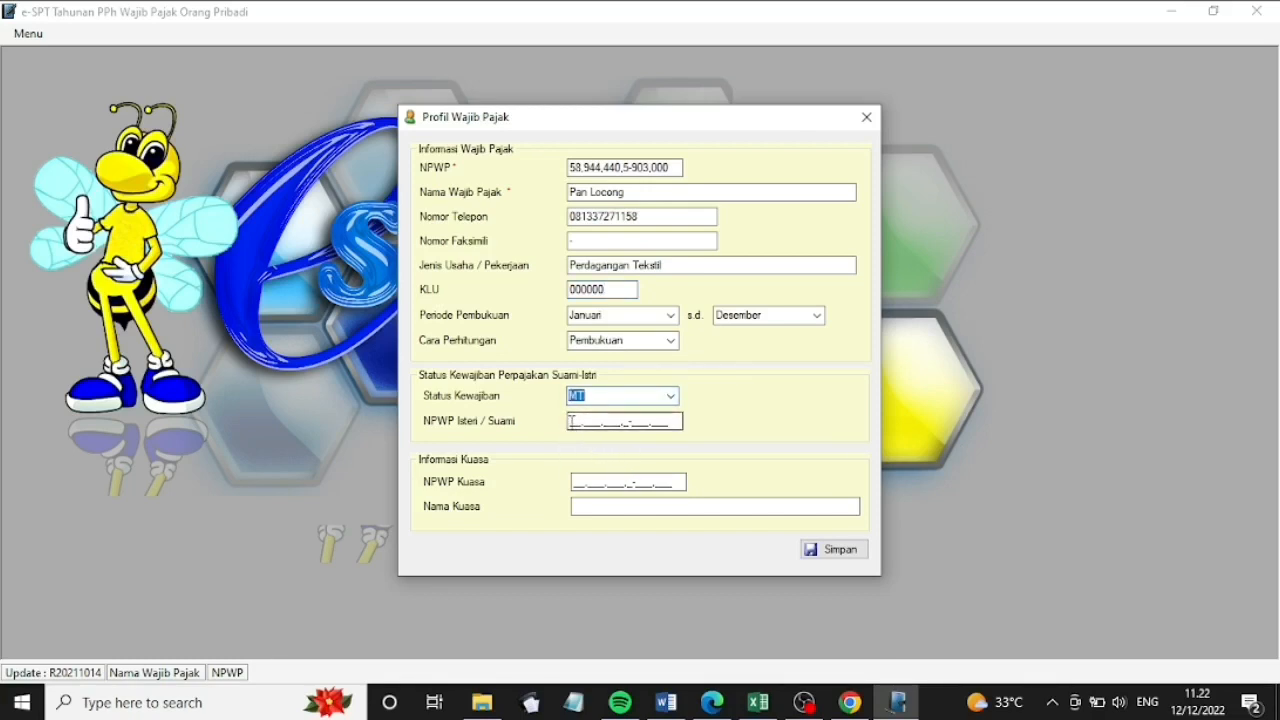
left_click(570, 421)
type("00.0")
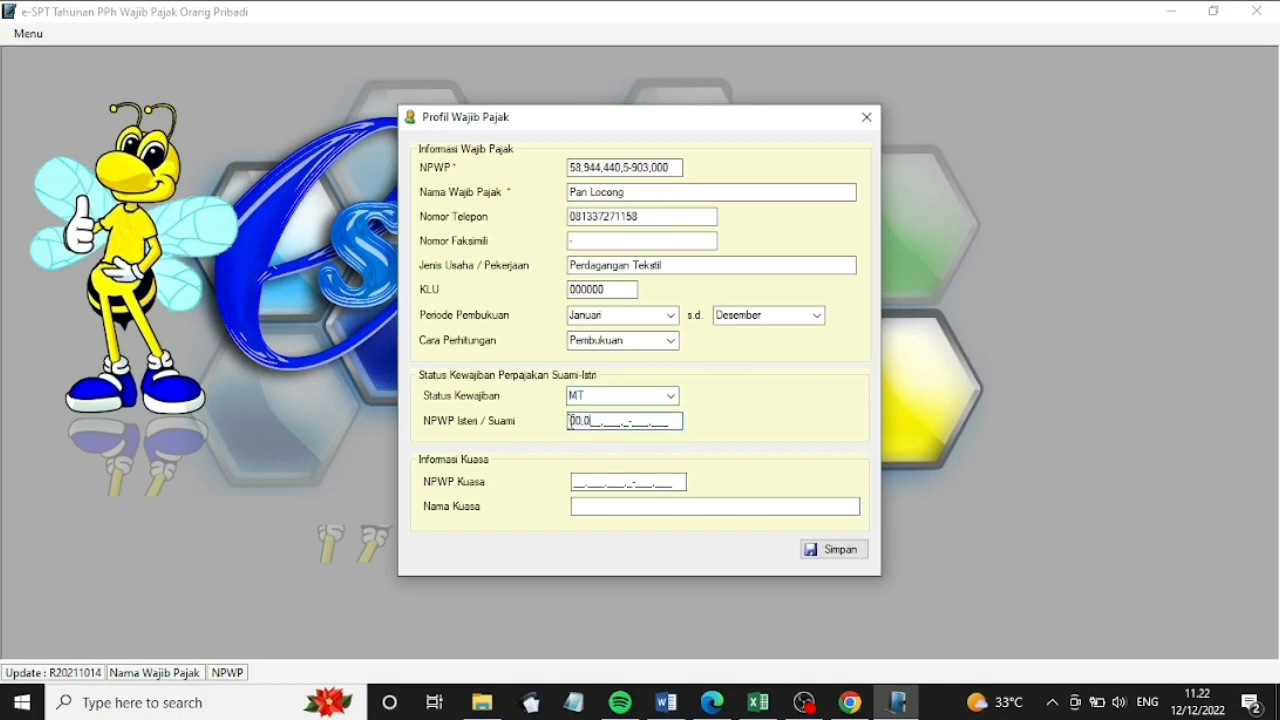
type("00.000.0-")
type("903.00")
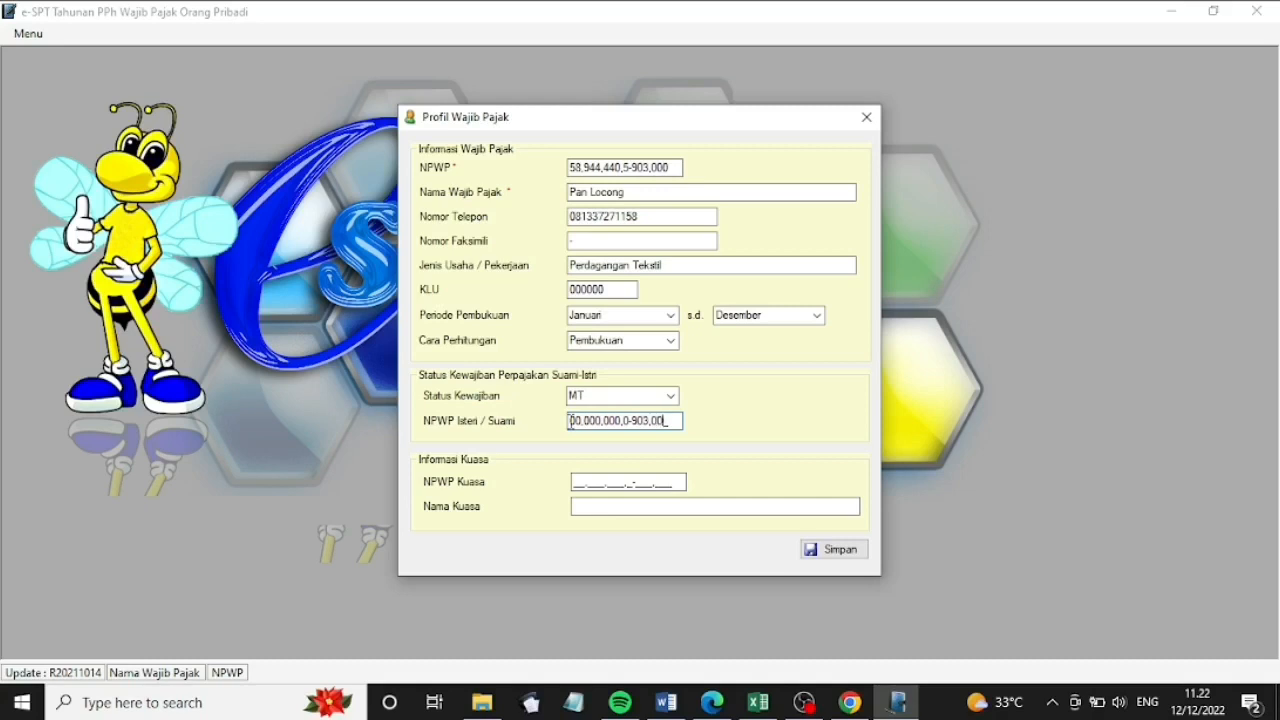
type("0")
left_click(817, 553)
left_click(710, 414)
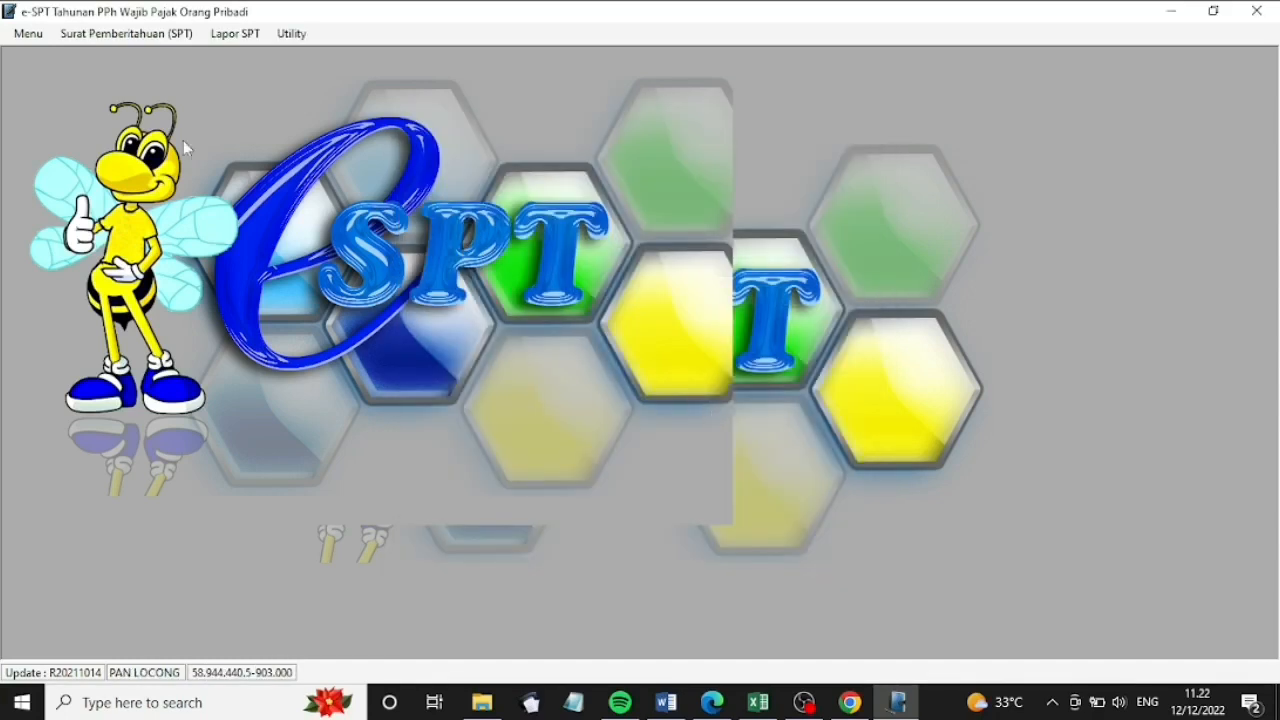
Create a new SPT 1770 for tax year 2019 with bookkeeping period January–December 2019
left_click(126, 34)
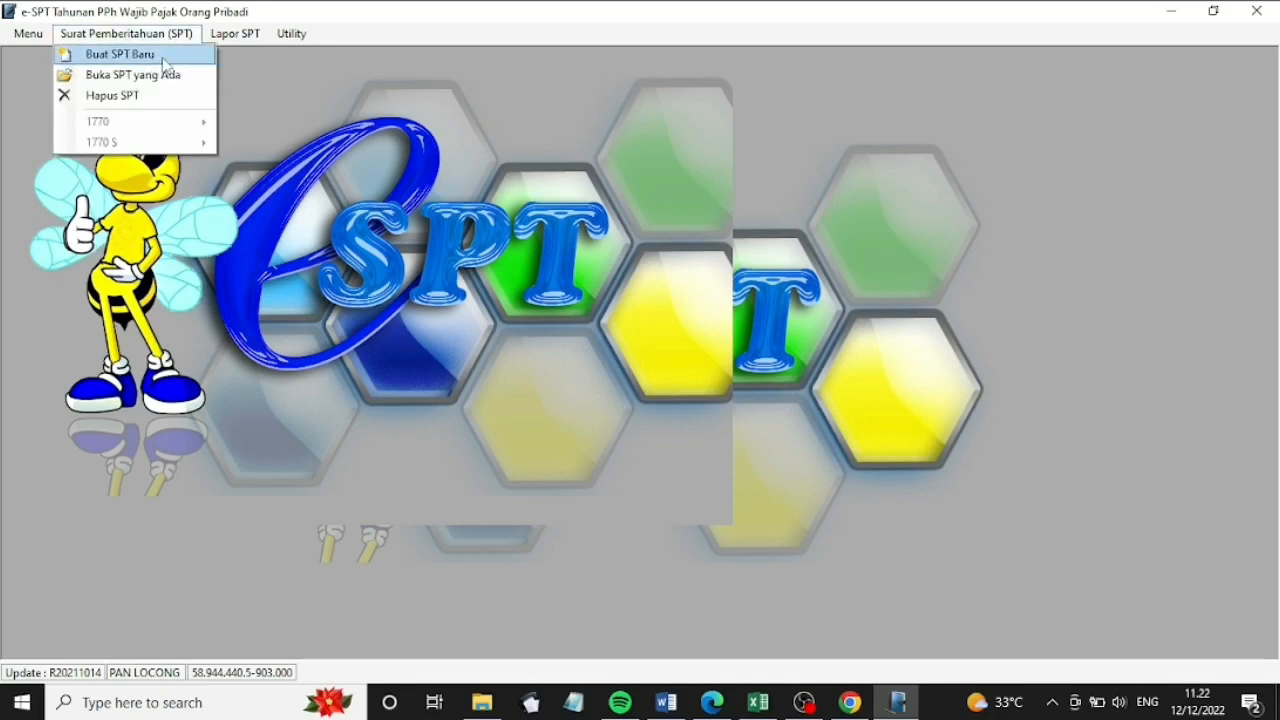
left_click(143, 56)
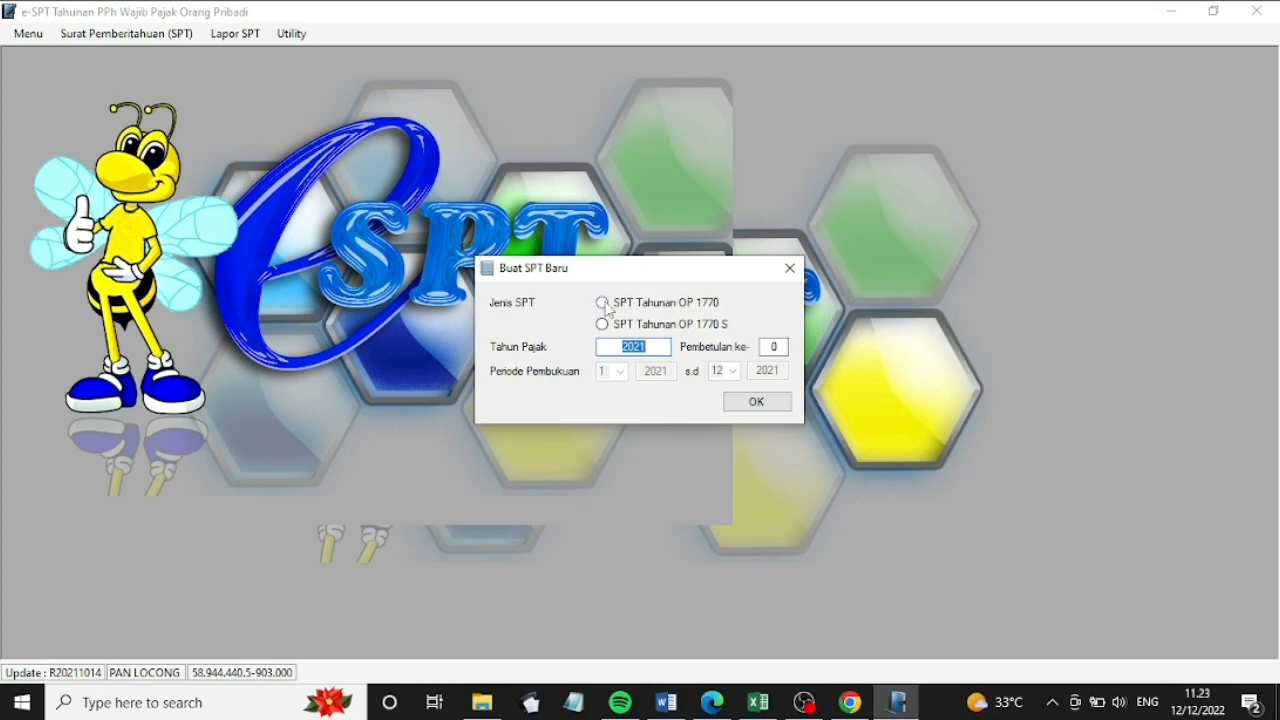
left_click(606, 307)
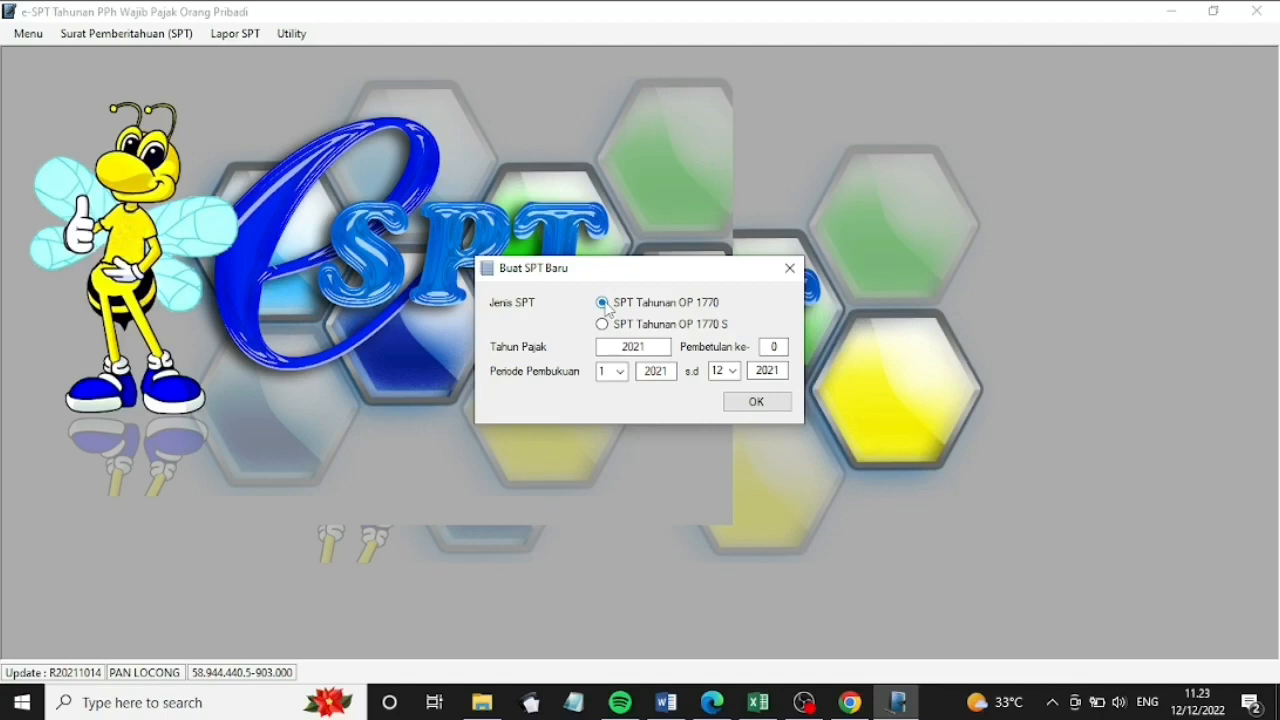
left_click_drag(666, 347, 608, 347)
type("2019")
left_click_drag(670, 372, 638, 372)
type("2019")
left_click_drag(783, 368, 746, 376)
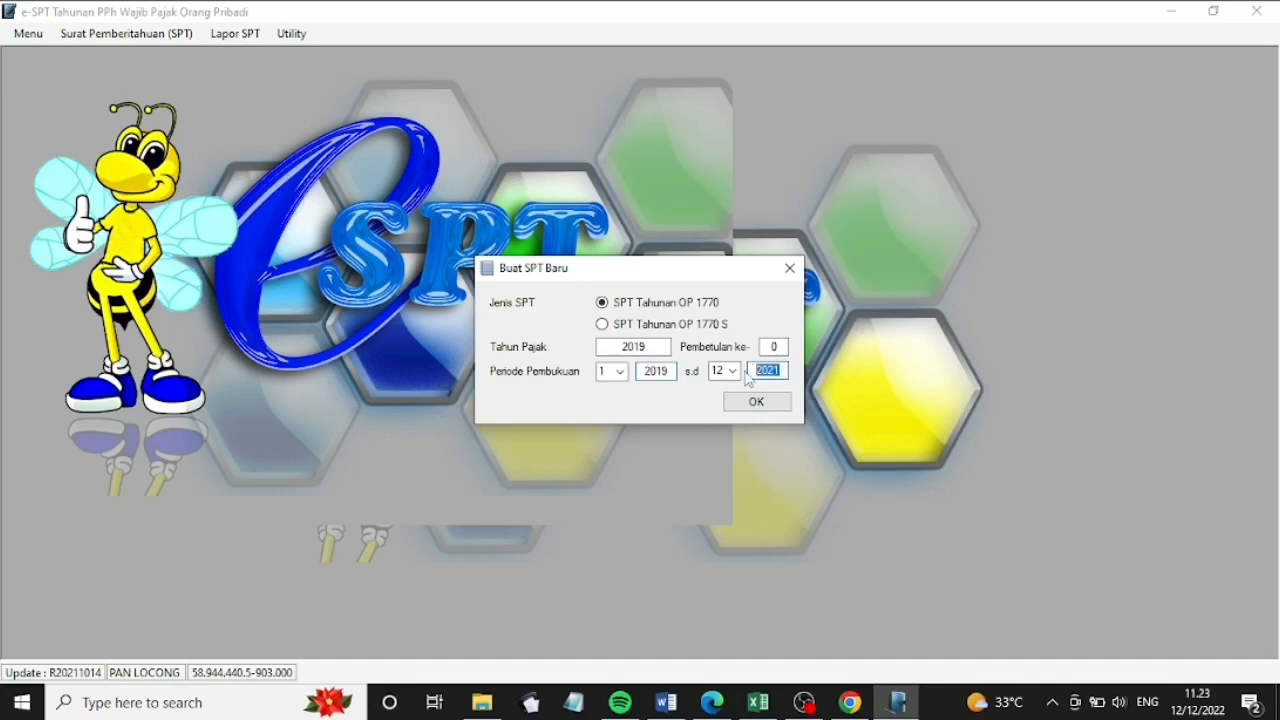
type("2019")
left_click(766, 402)
left_click(679, 419)
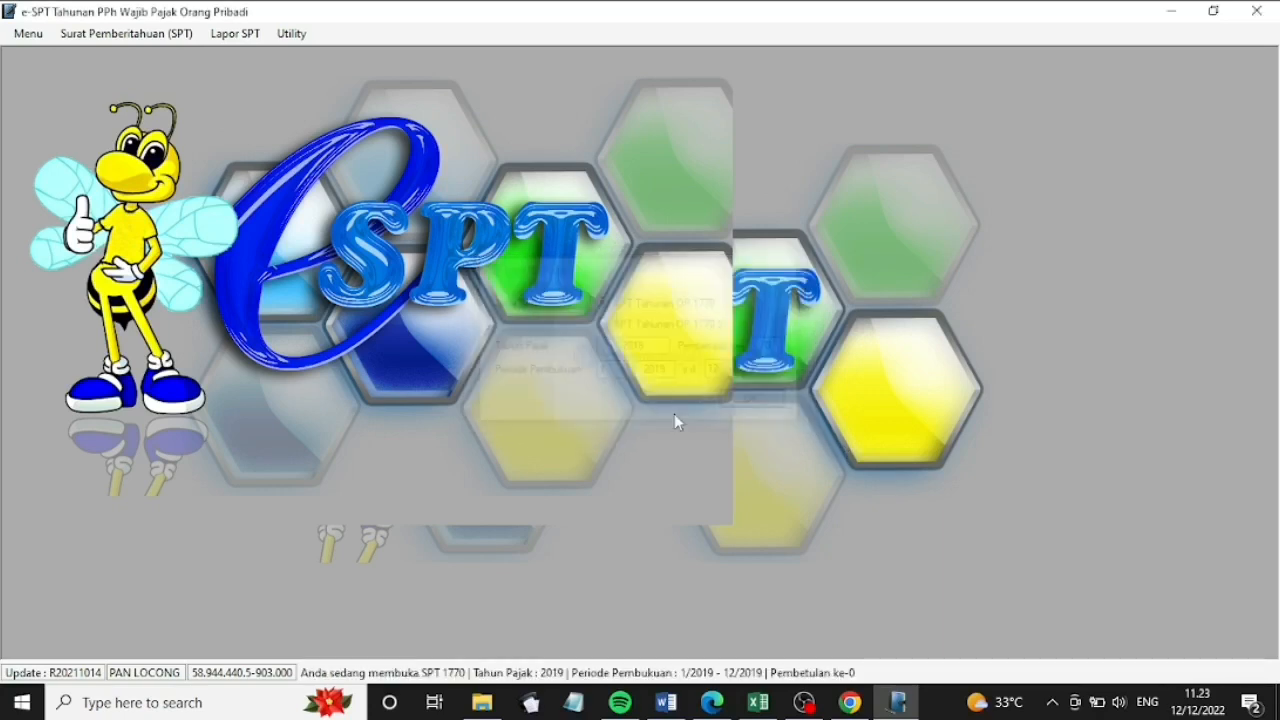
Reopen the existing SPT 1770 return for tax year 2019
left_click(164, 38)
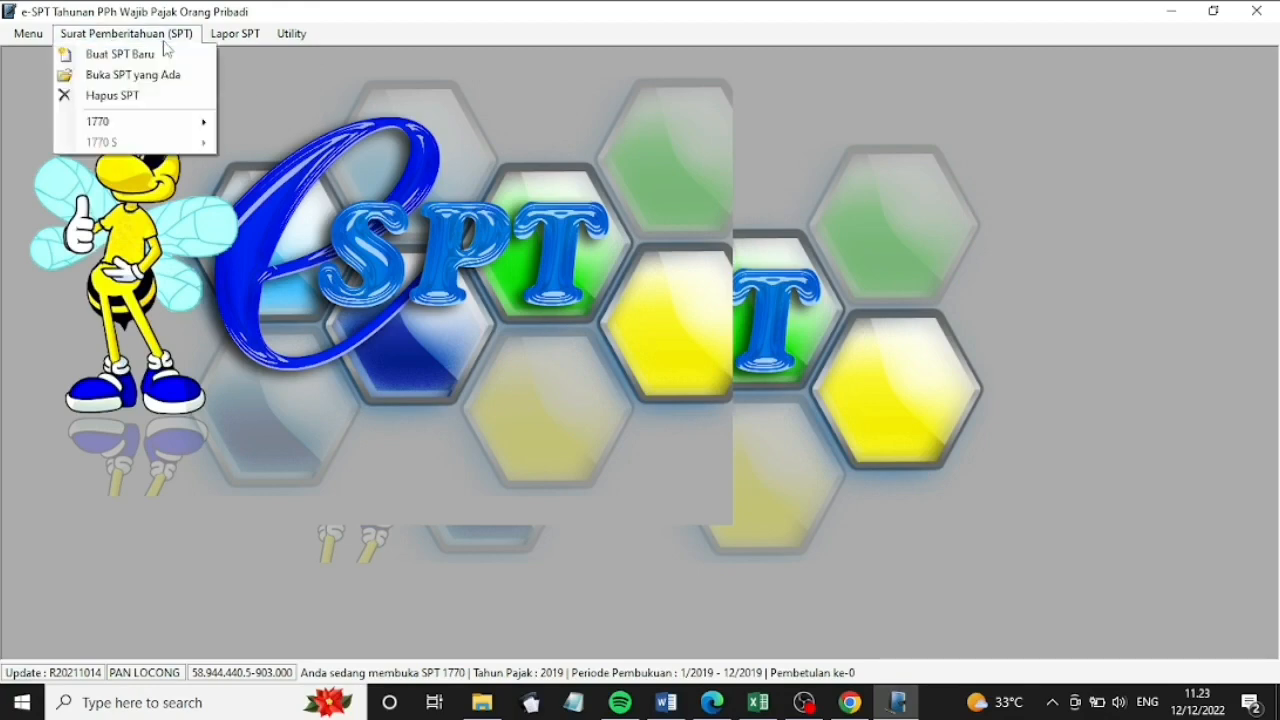
left_click(172, 76)
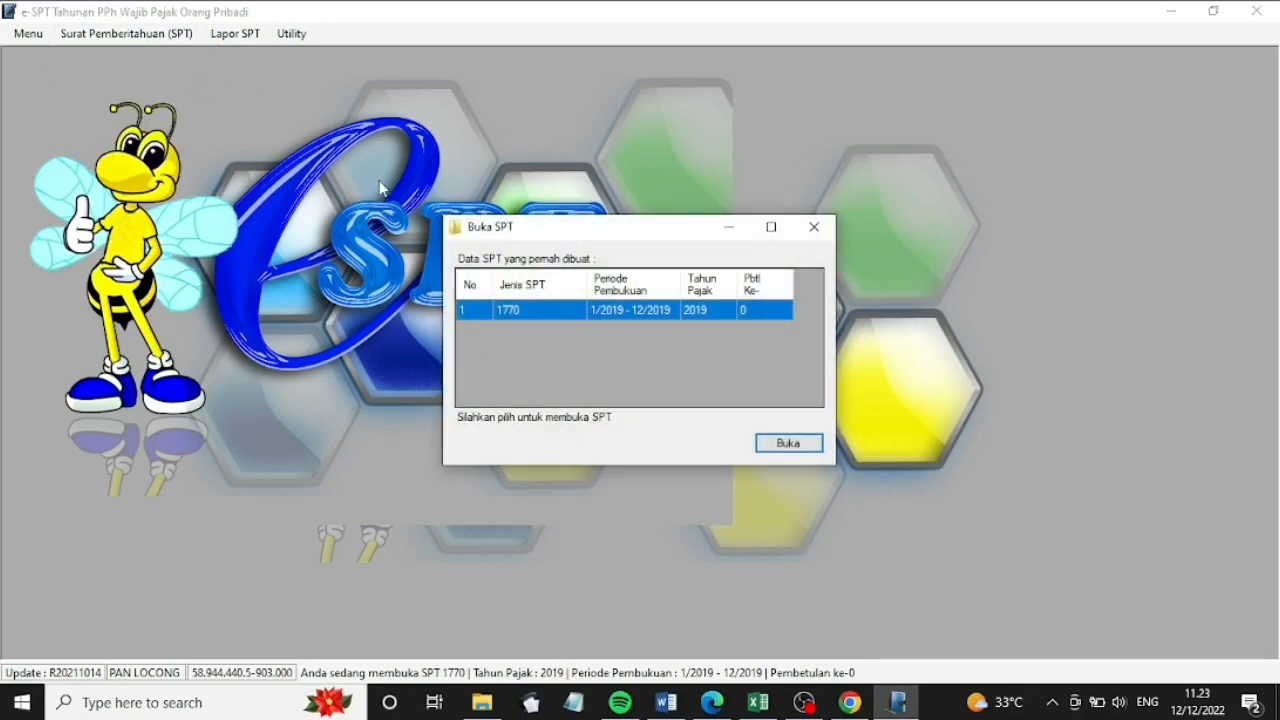
left_click(788, 443)
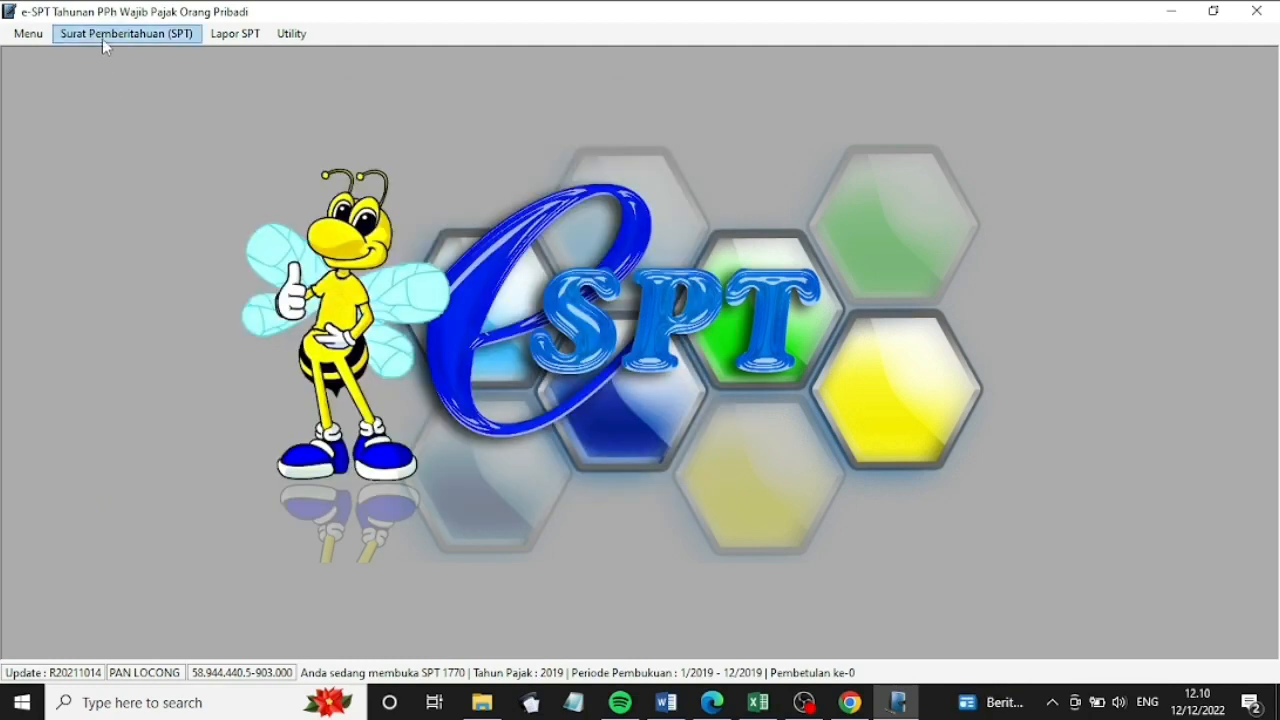
left_click(104, 34)
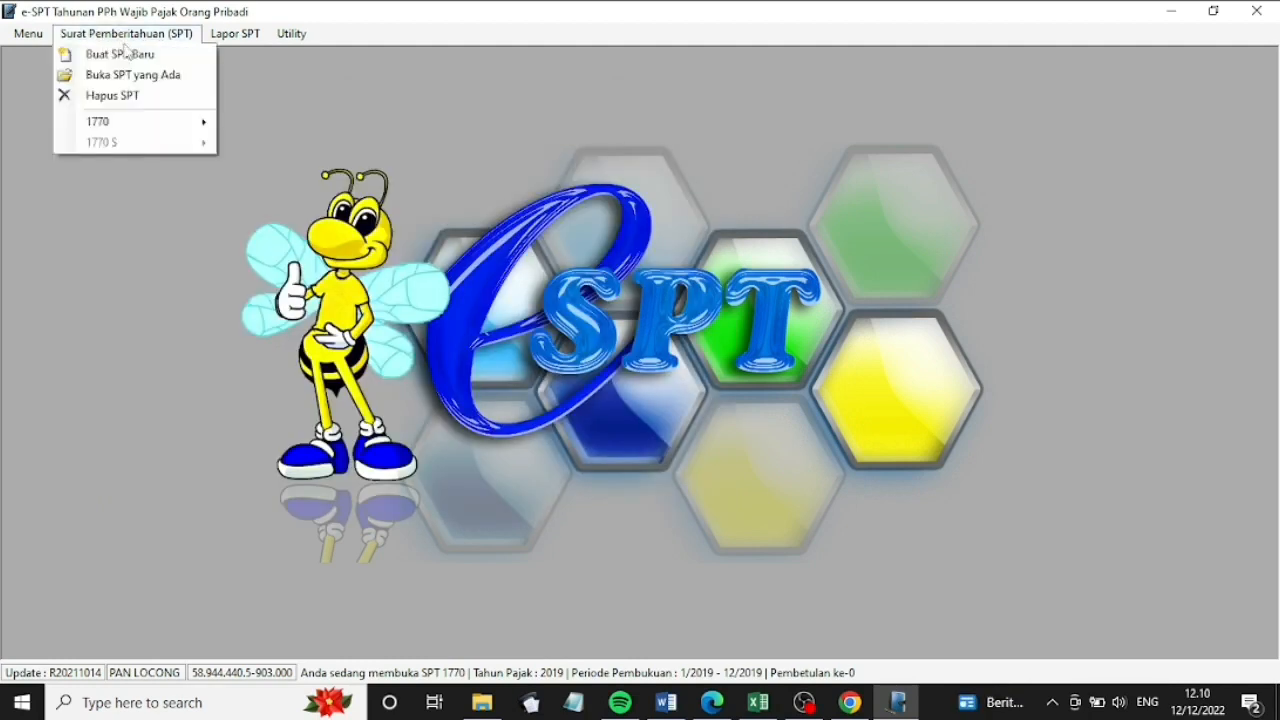
In Lampiran IV, start a new asset record with code 012 - Tabungan
mouse_move(163, 123)
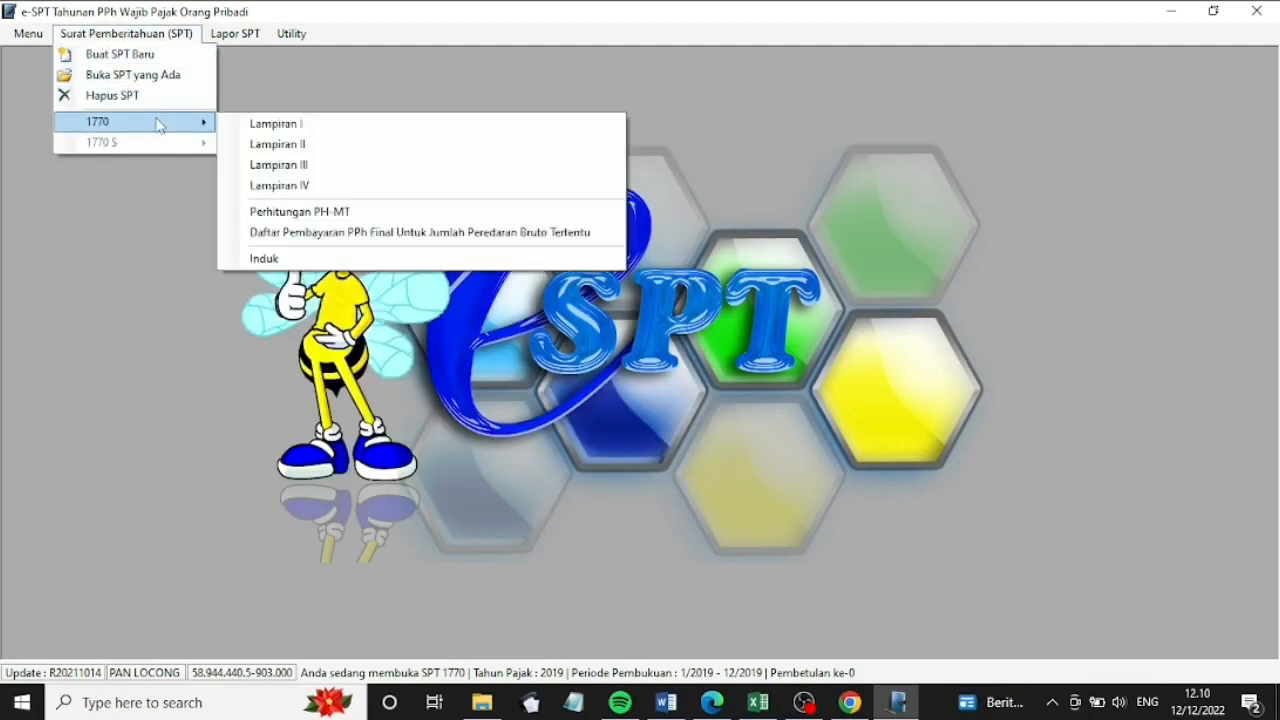
left_click(284, 187)
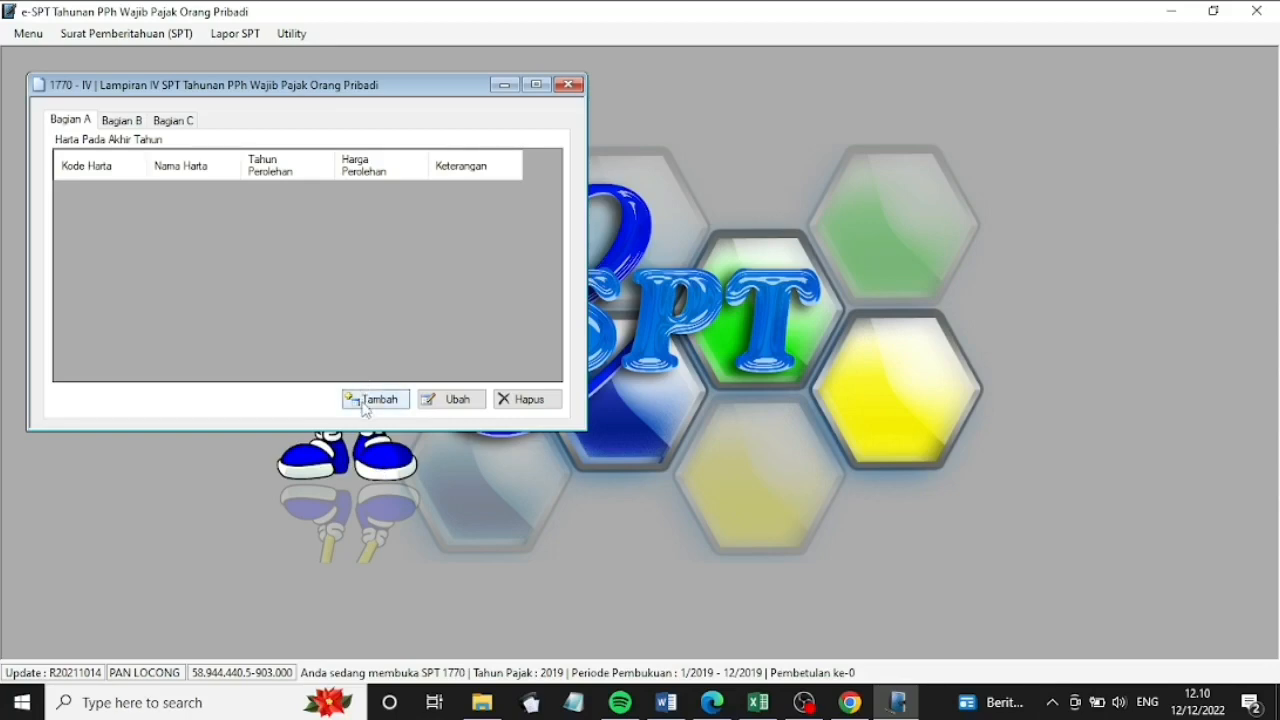
left_click(365, 402)
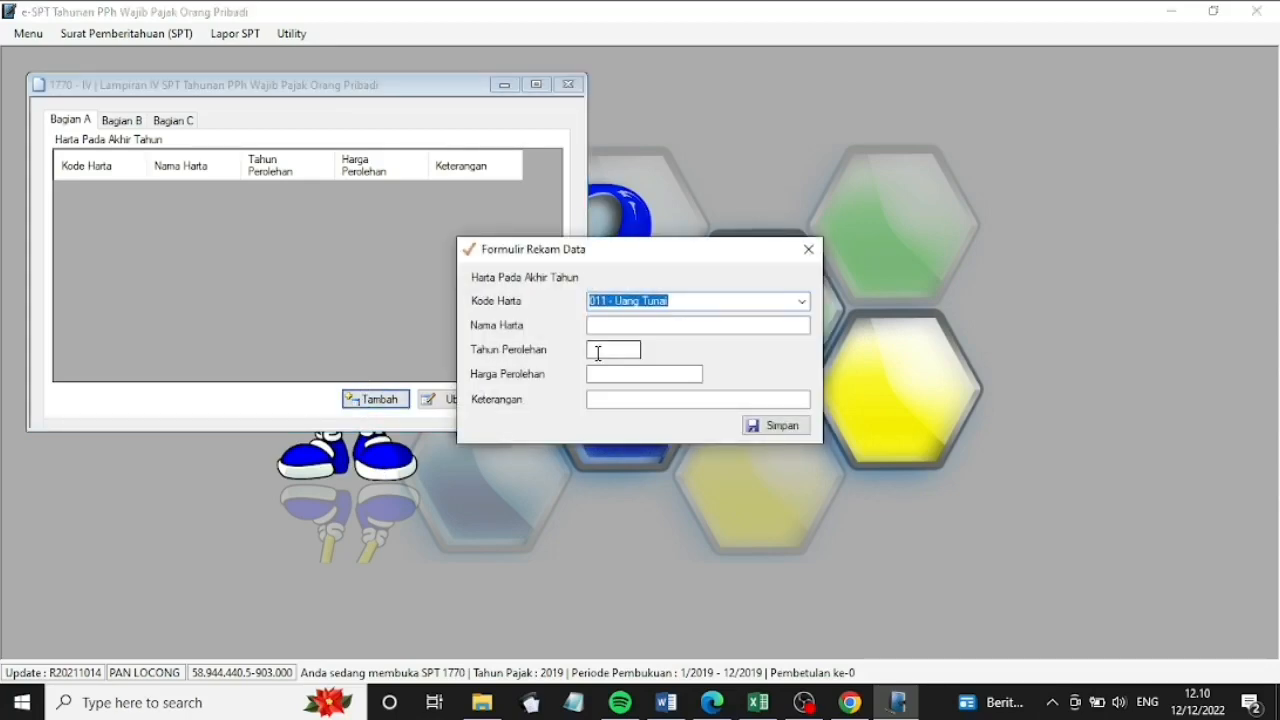
left_click(802, 301)
left_click(736, 327)
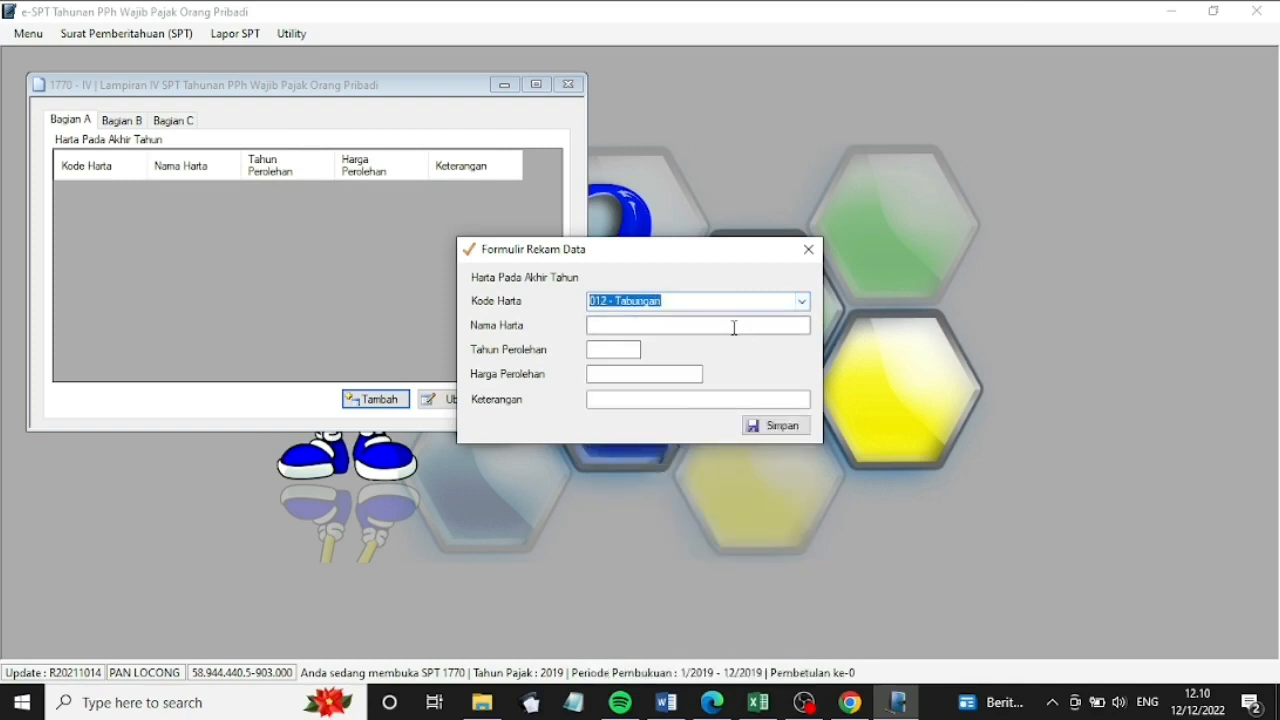
Record Tabungan Masa Depan worth 425.000.000, remarks 'Telah dilaporkan pada tahun sebelumnya', and save
left_click(718, 330)
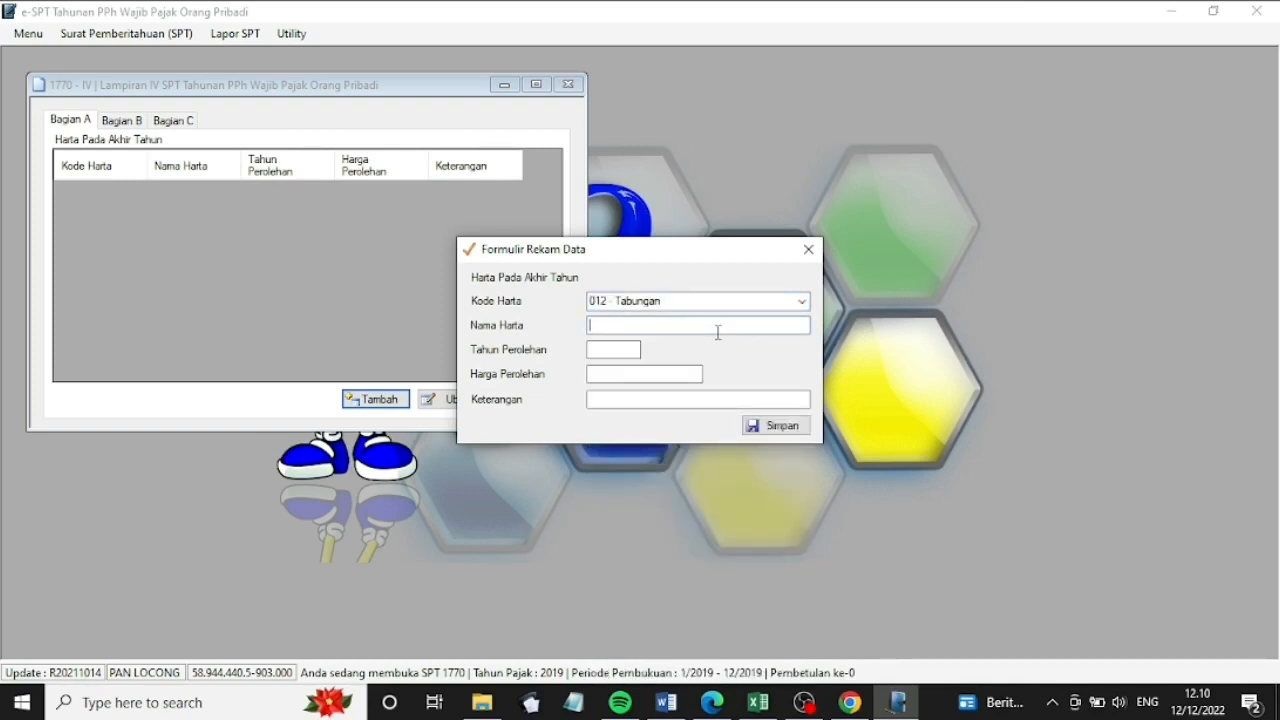
left_click(717, 332)
type("Tabungan")
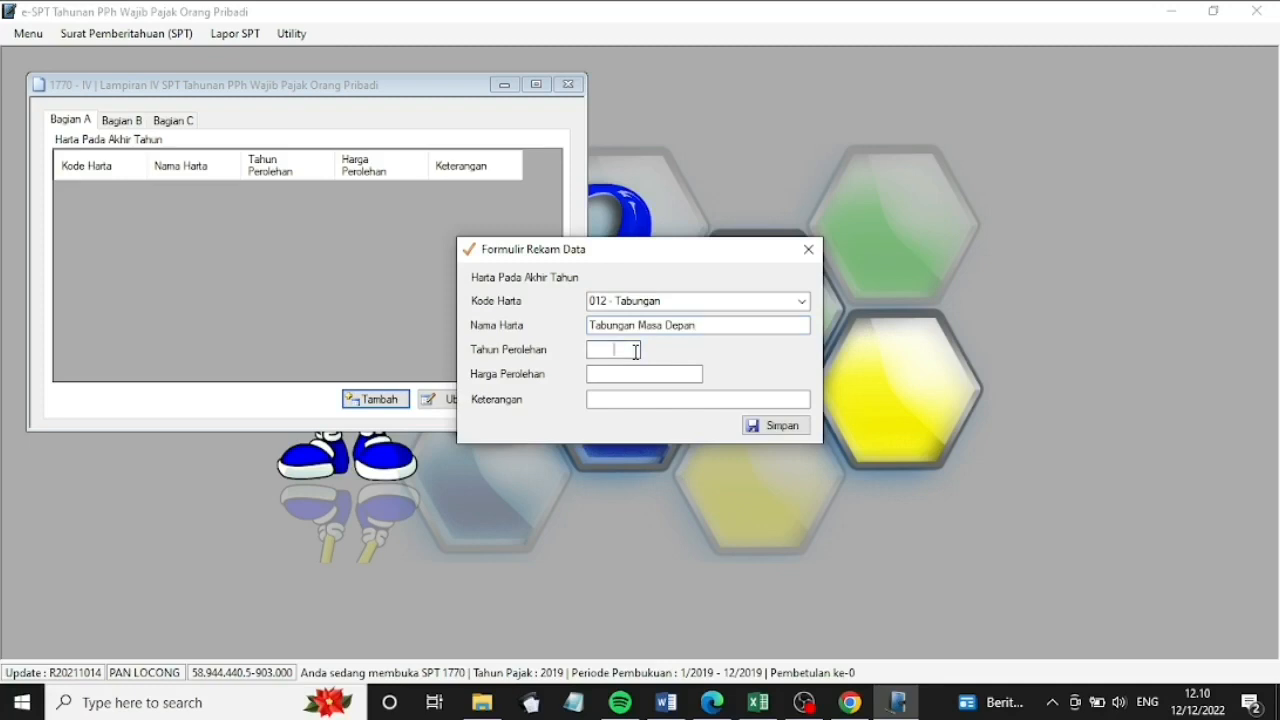
type(" Mac2015")
left_click(649, 374)
type("425000000")
left_click(656, 399)
type("Telah dilaporkan pada ")
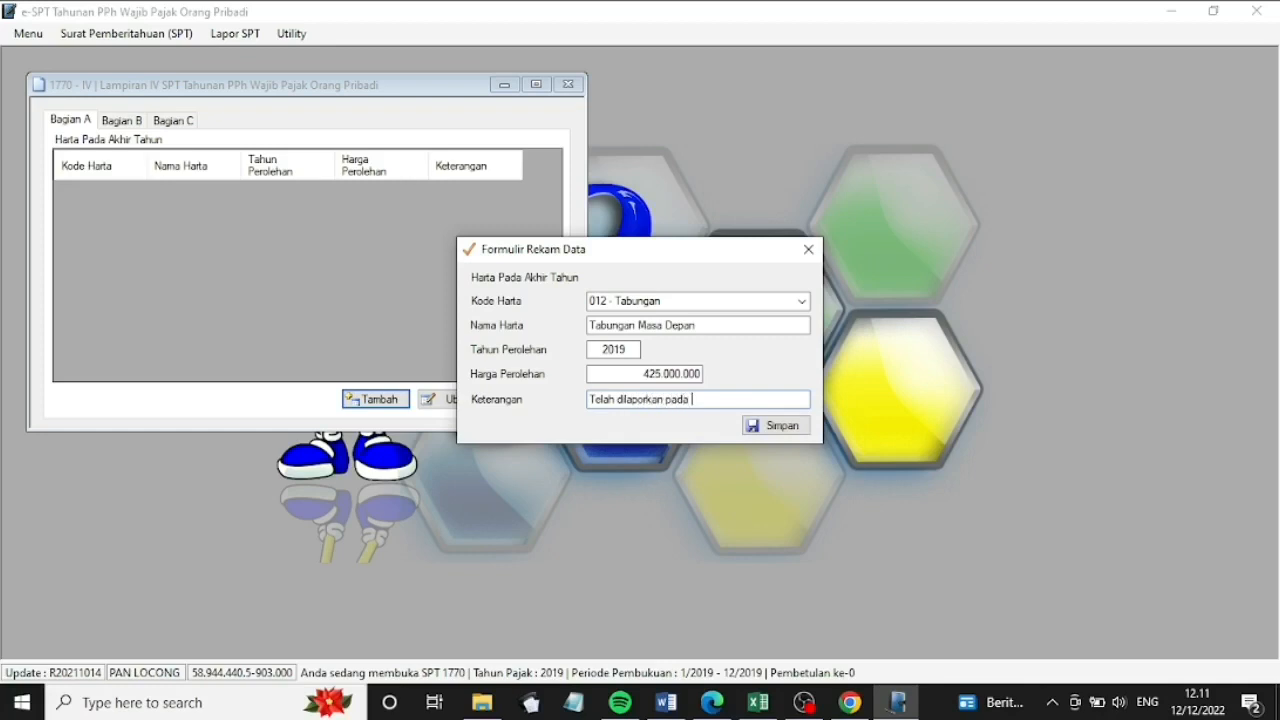
type("tahun sebelumnya")
left_click(748, 428)
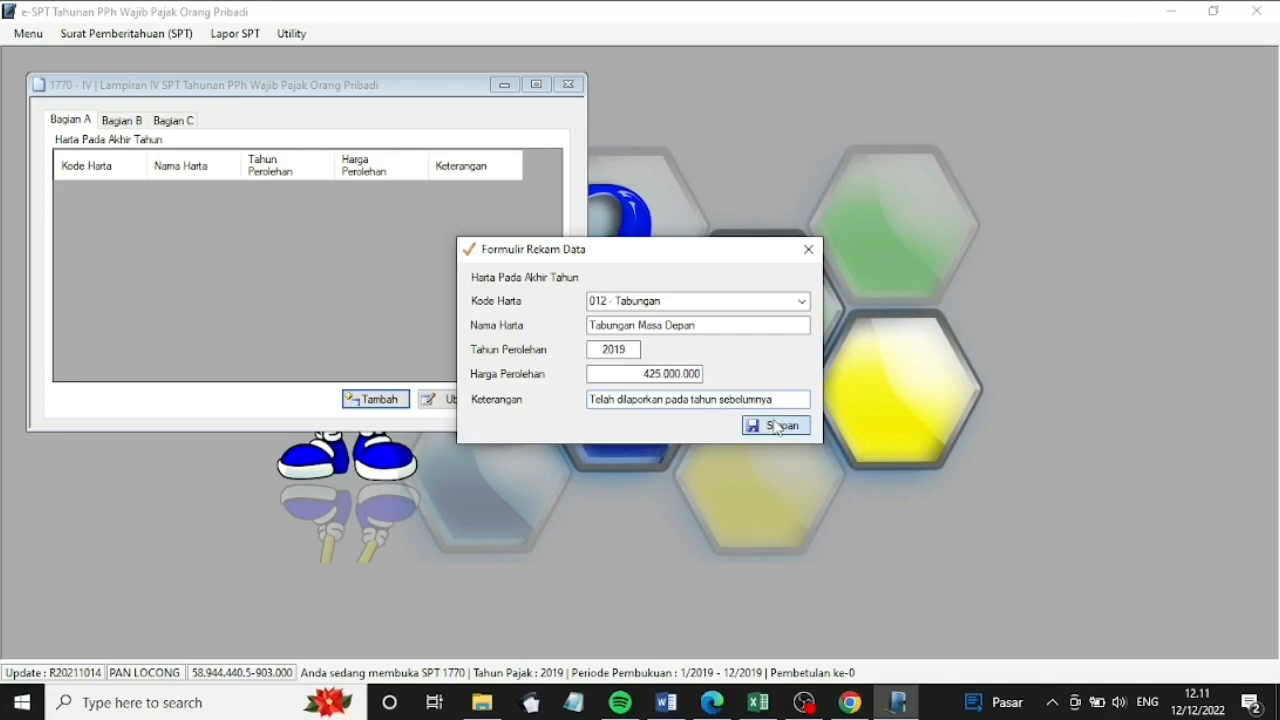
left_click(712, 414)
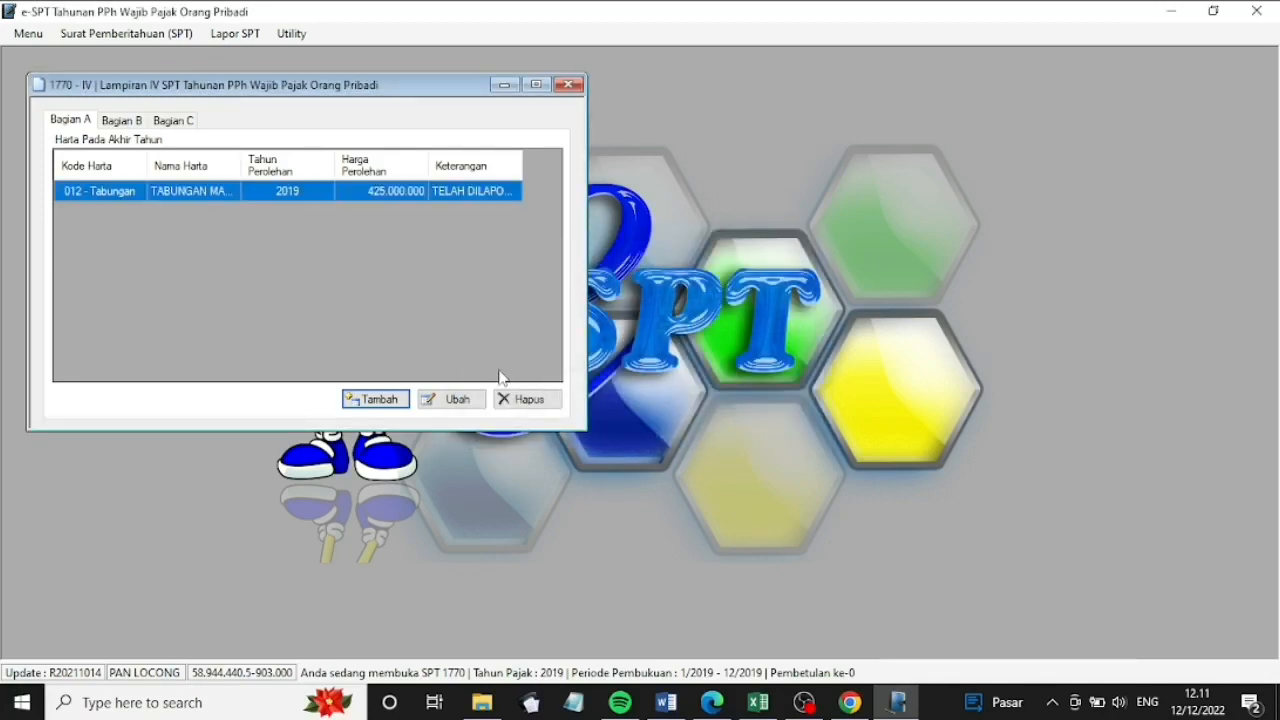
Add asset 061 'Tanah dan bangunan', acquired 2011, 680.000.000, remark 'Telah dilaporkan pada tahun sebelumnya'
left_click(387, 404)
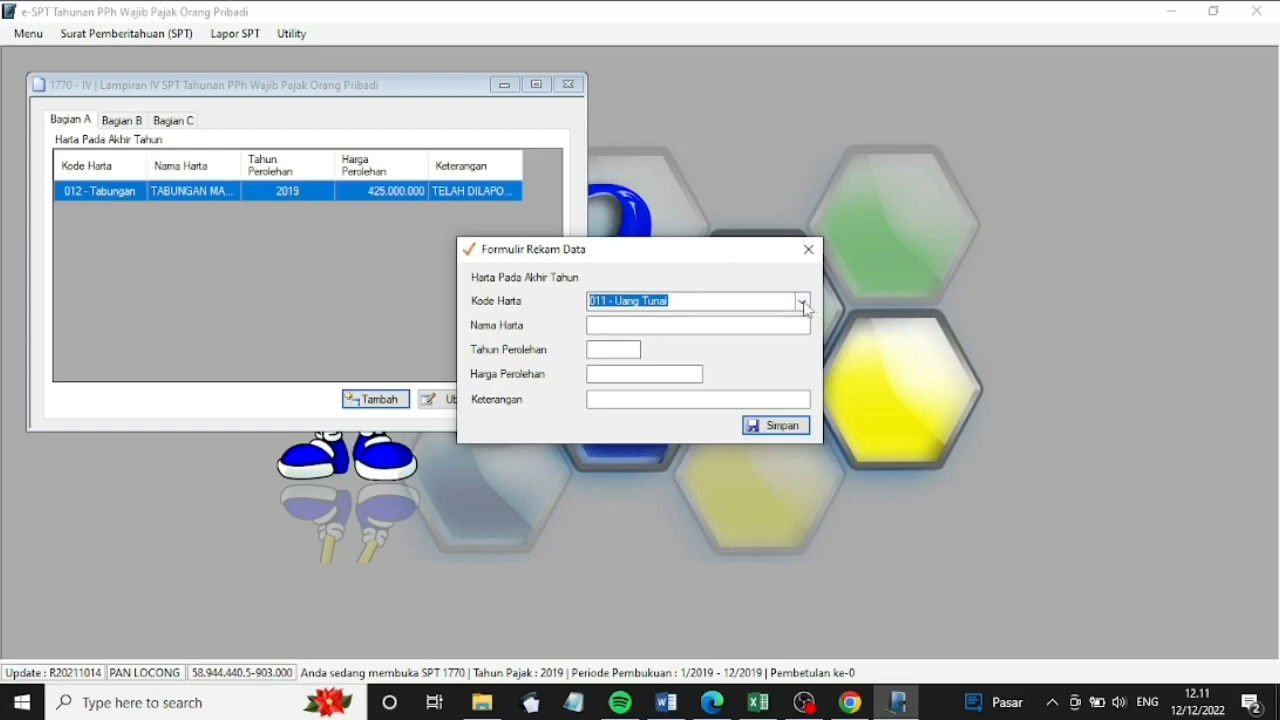
left_click(802, 301)
left_click(690, 648)
left_click(691, 327)
type("Tanah dan bangunan")
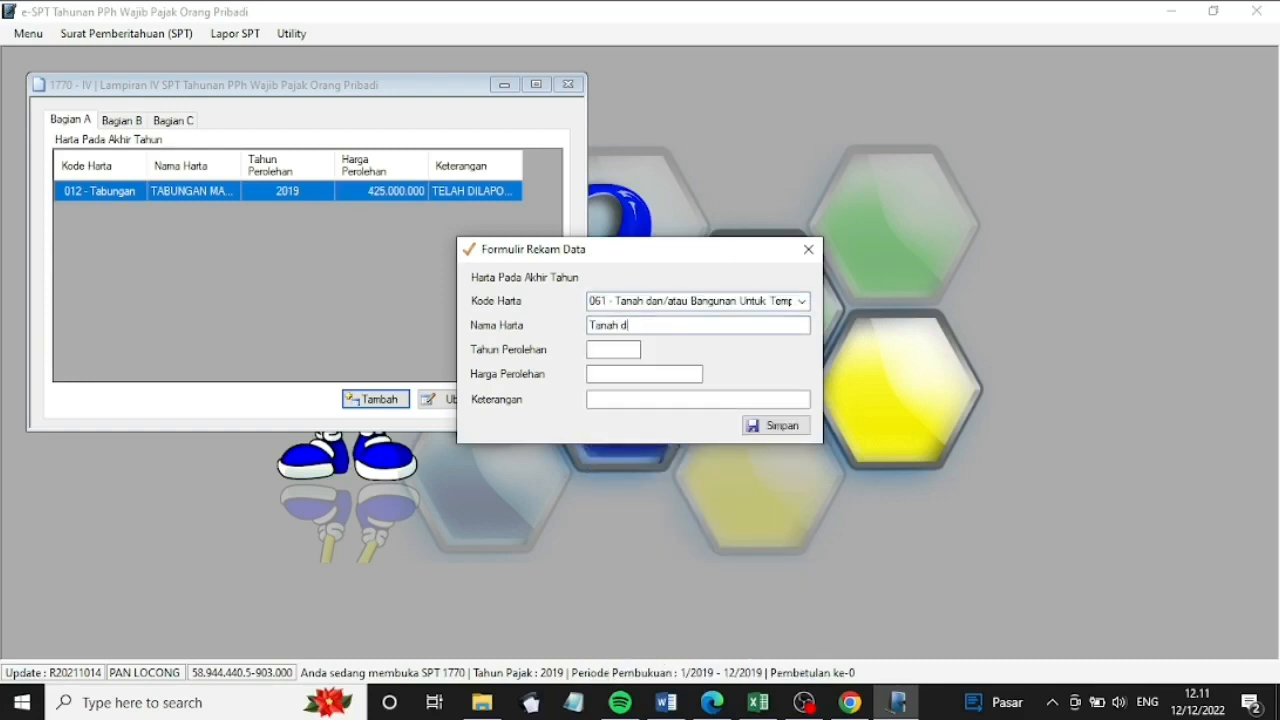
left_click(606, 350)
type("2011")
key("Tab")
type("680.000.000")
key("Tab")
type("Telah dilaporkan pada tahun sebelumn")
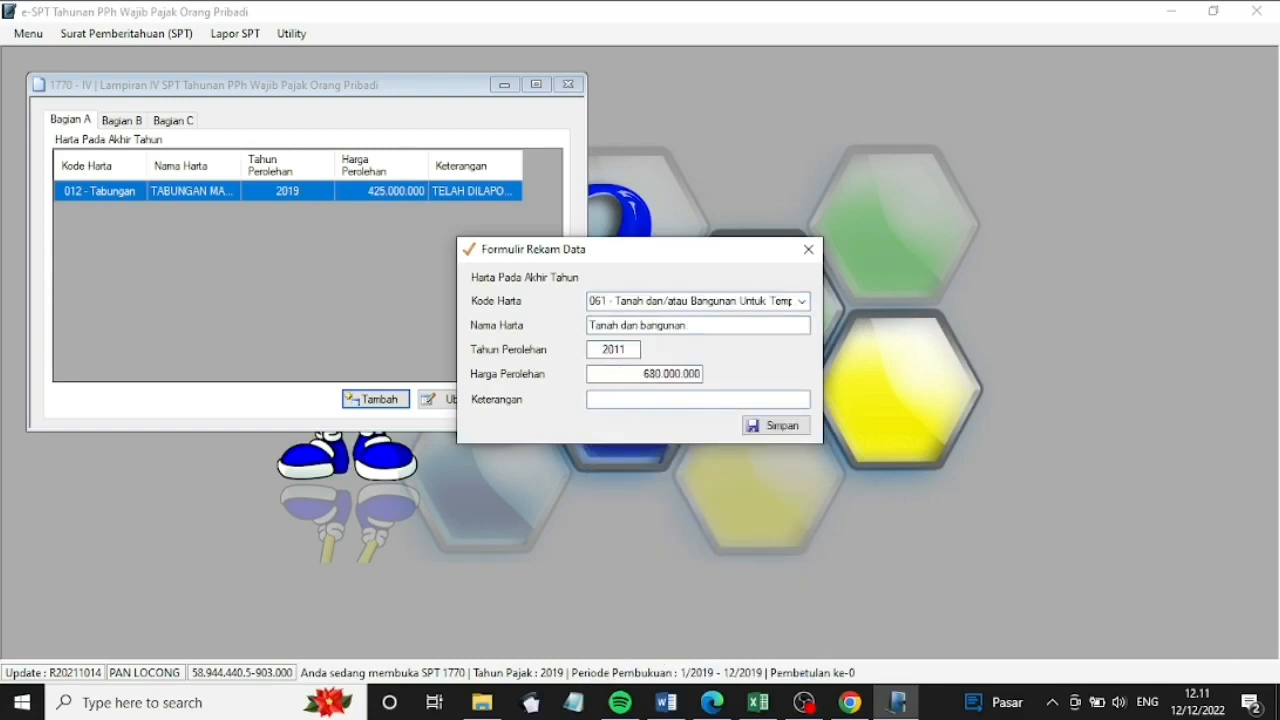
type("ya")
left_click(776, 426)
left_click(390, 402)
Add asset 043 'Mobil', acquired 2019, 430000000, with the same 'Telah dilaporkan' remark
left_click(802, 301)
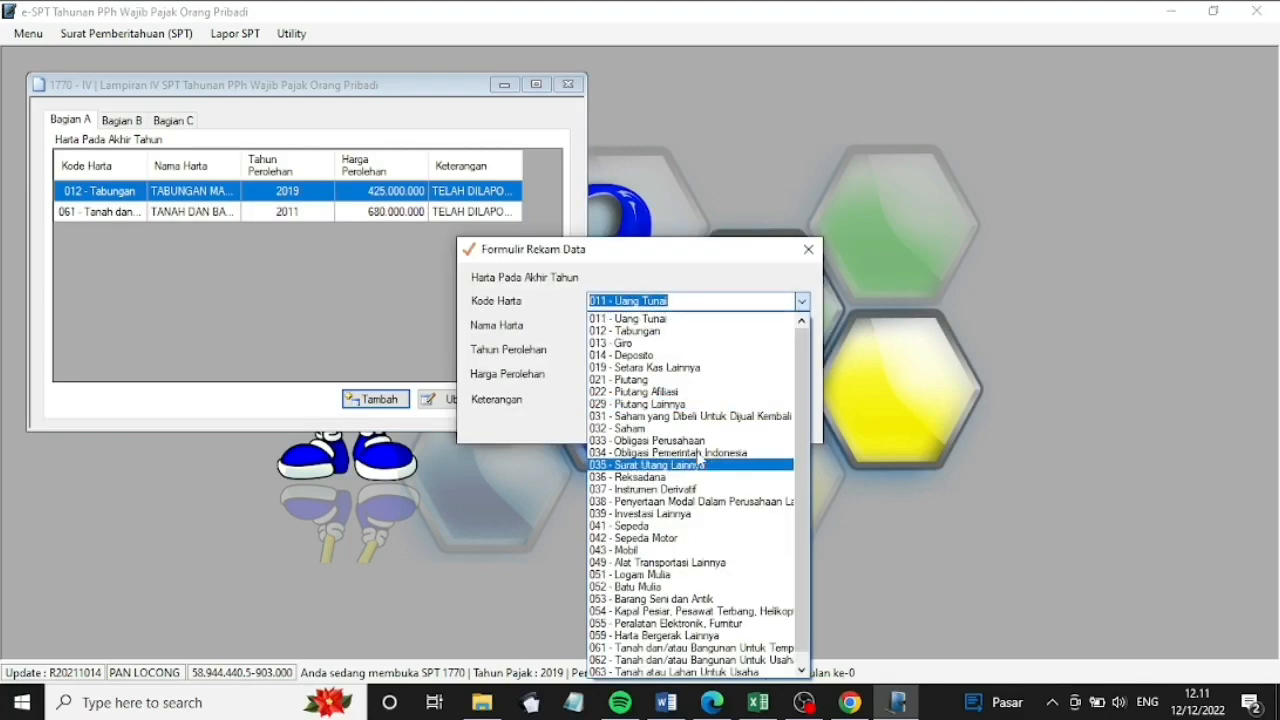
left_click(640, 552)
left_click(617, 326)
type("Mobil")
left_click(611, 350)
type("2019")
key("Tab")
type("430000000")
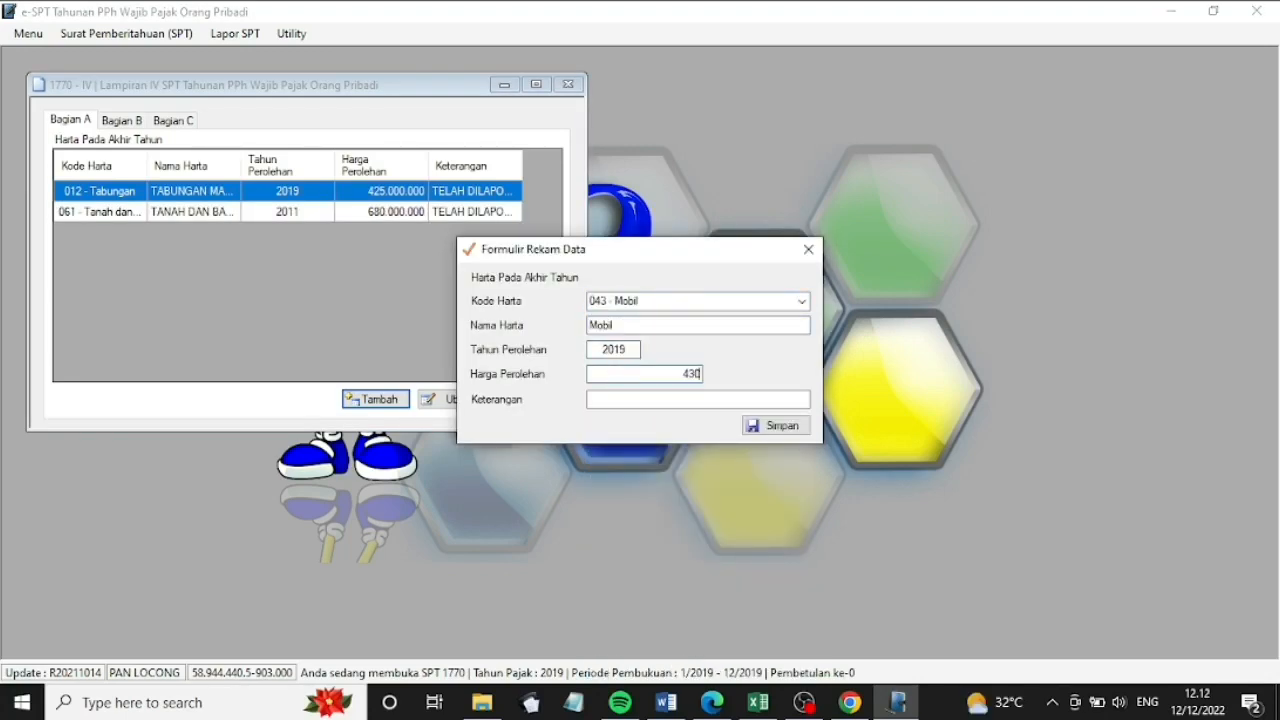
key("Tab")
type("Telah dilaporkan pada tahun sebelumnya")
left_click(776, 426)
left_click(691, 414)
Add asset 032 'Saham PT Texindo', acquired 2018, 300000000, with the same remark
left_click(391, 402)
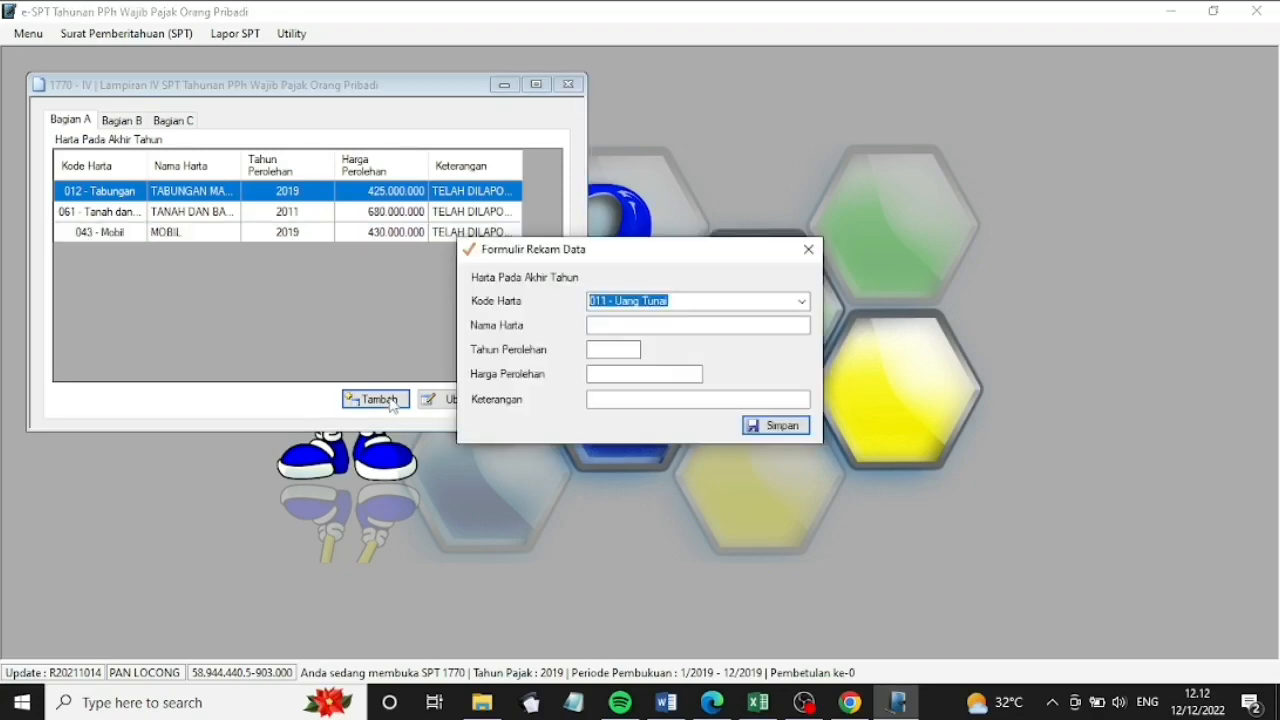
left_click(802, 301)
left_click(694, 434)
left_click(664, 327)
type("Saham PT Texindo")
left_click(613, 350)
type("2018")
key("Tab")
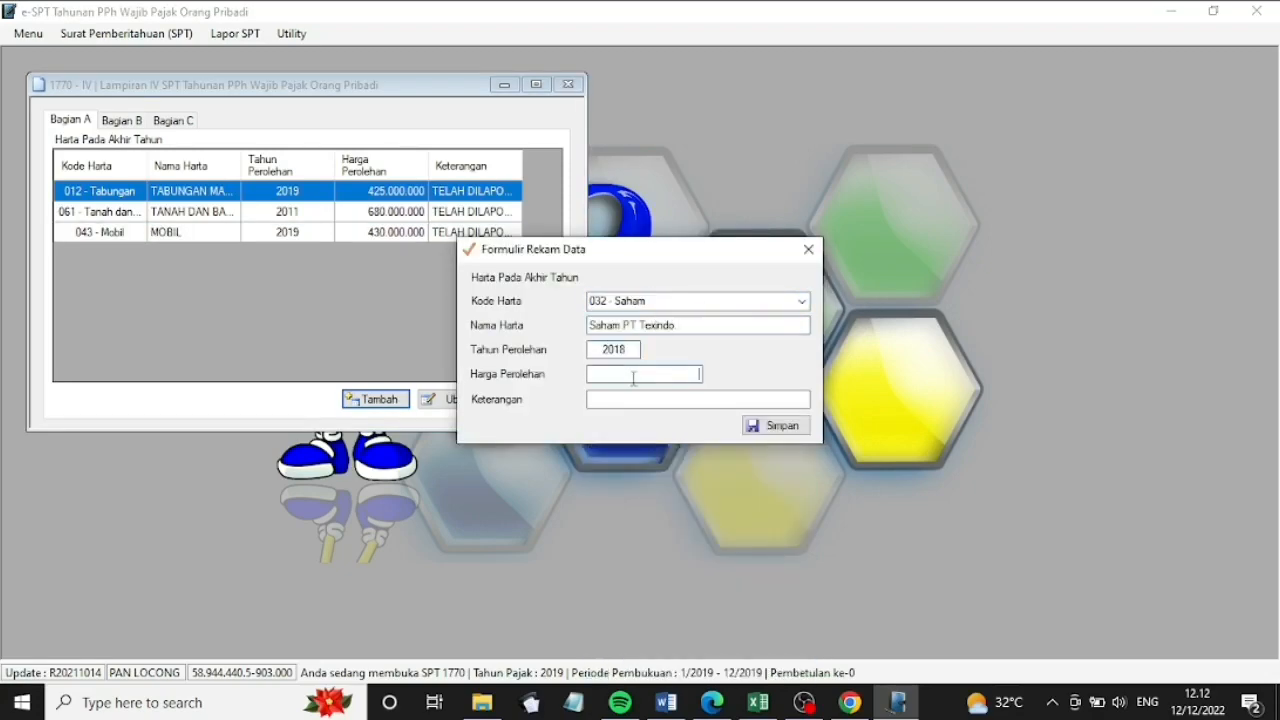
type("300000000")
key("Tab")
type("Telah dilaporkan pada tahun sebelumnya")
left_click(776, 426)
left_click(391, 400)
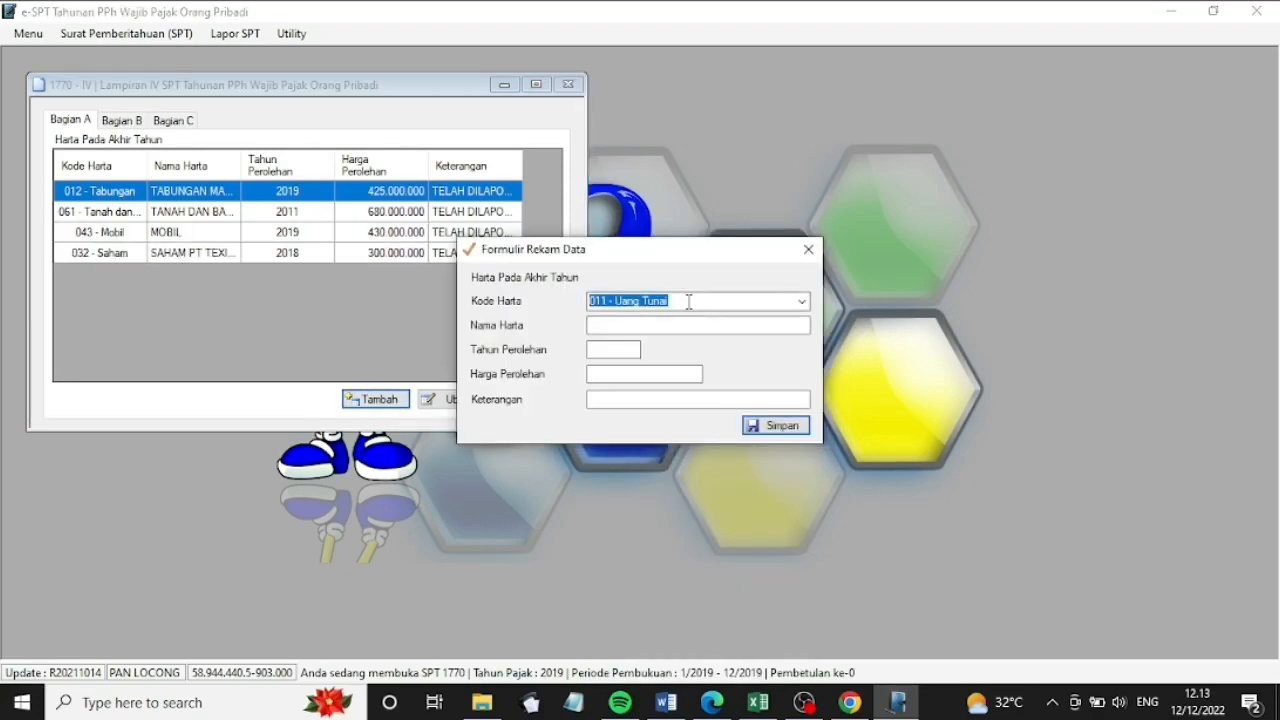
Add the cash asset for 2019 worth 150000000, remarked 'Telah dilaporkan pada tahun sebelumnya'
left_click(689, 326)
type("Ka2019")
left_click(686, 373)
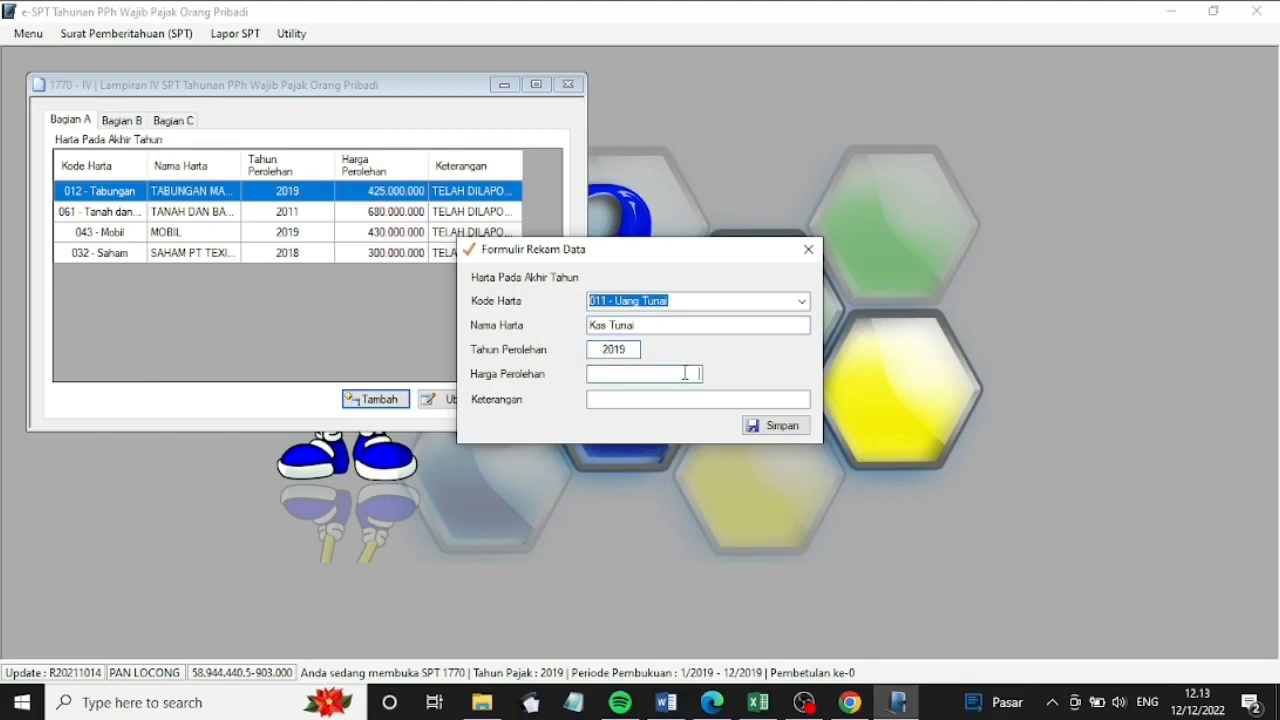
type("150000000")
left_click(640, 403)
type("Telah dilaporkan pada tahun sebelumnya")
left_click(776, 426)
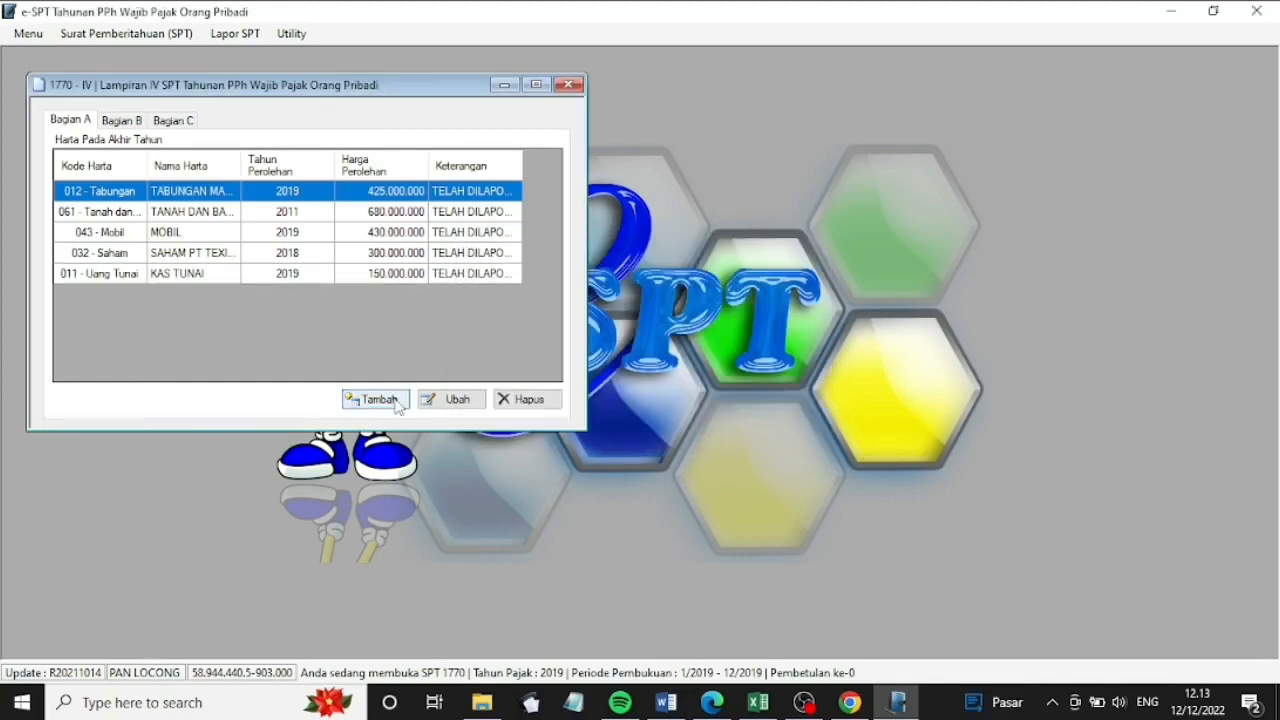
left_click(375, 399)
Add asset 061 'Tanah', acquired 2019, worth 200000000
left_click(790, 301)
left_click(665, 648)
left_click(663, 328)
type("Tanah")
left_click(623, 349)
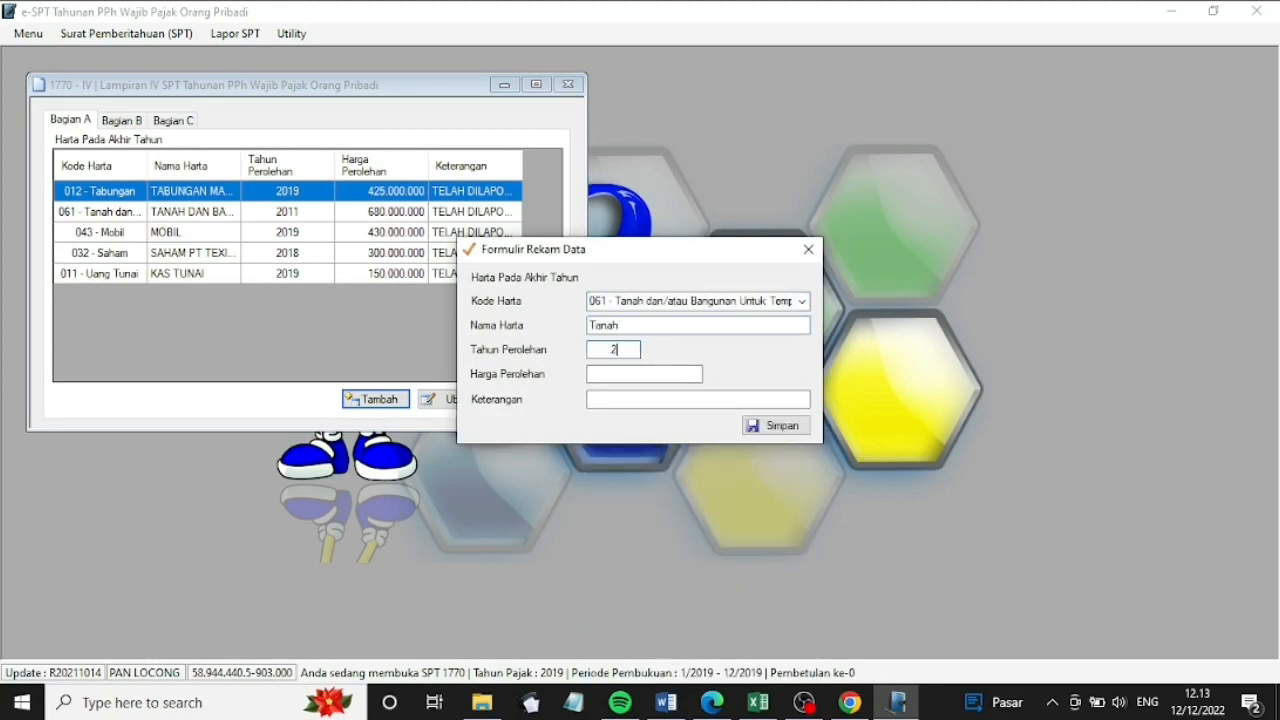
type("2019")
left_click(663, 373)
type("200000000")
left_click(720, 399)
left_click(770, 428)
left_click(375, 399)
Add asset 051 'Logam Mulia', acquired 2007, worth 150000000
left_click(790, 301)
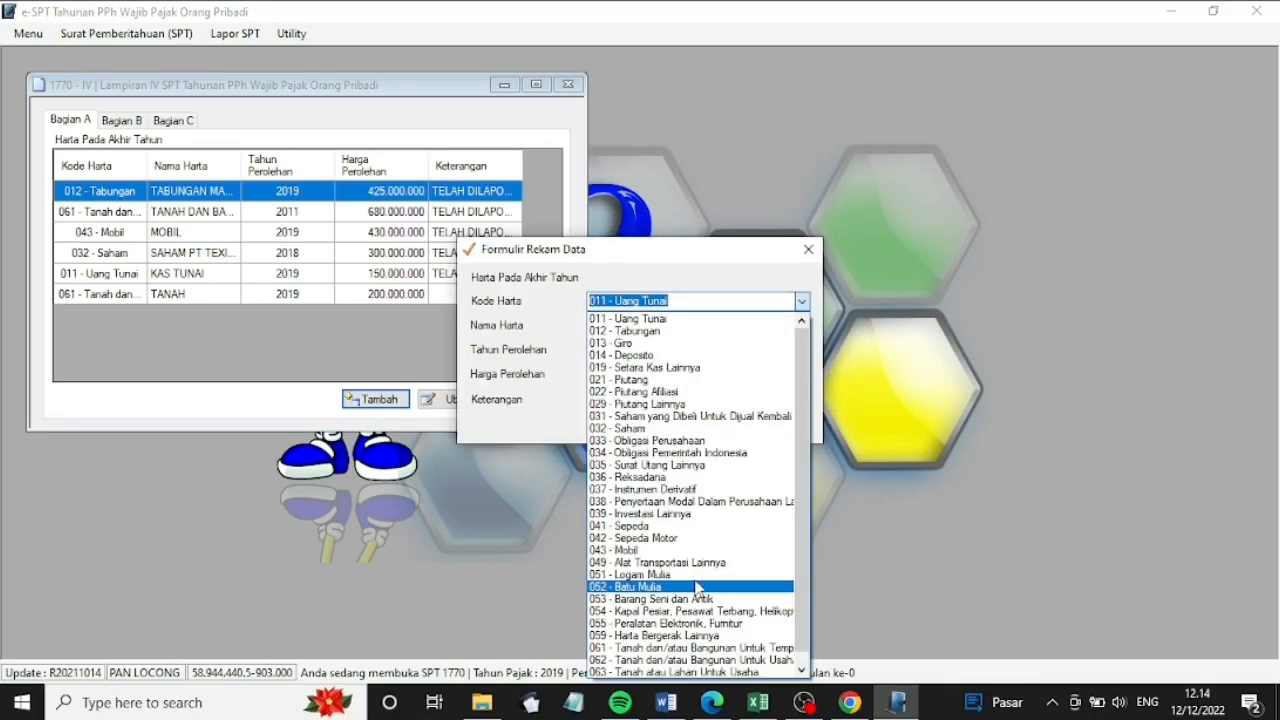
left_click(665, 586)
left_click(663, 325)
type("Logam Mulia")
left_click(613, 349)
type("2007")
left_click(626, 375)
type("150000000")
left_click(770, 426)
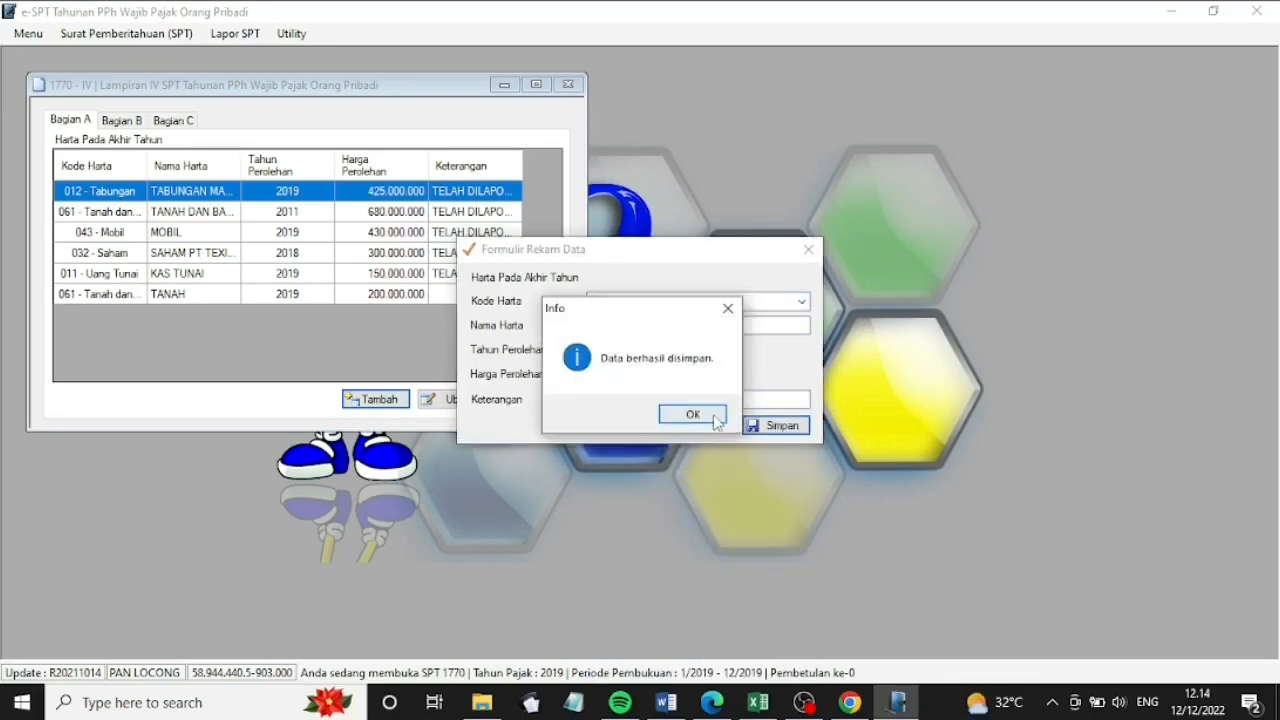
left_click(715, 418)
Add asset 055 'Mebel & peralatan RT', acquired 2012, worth 400000000
left_click(385, 399)
left_click(806, 303)
left_click(702, 326)
type("Mebel & peralatan RT")
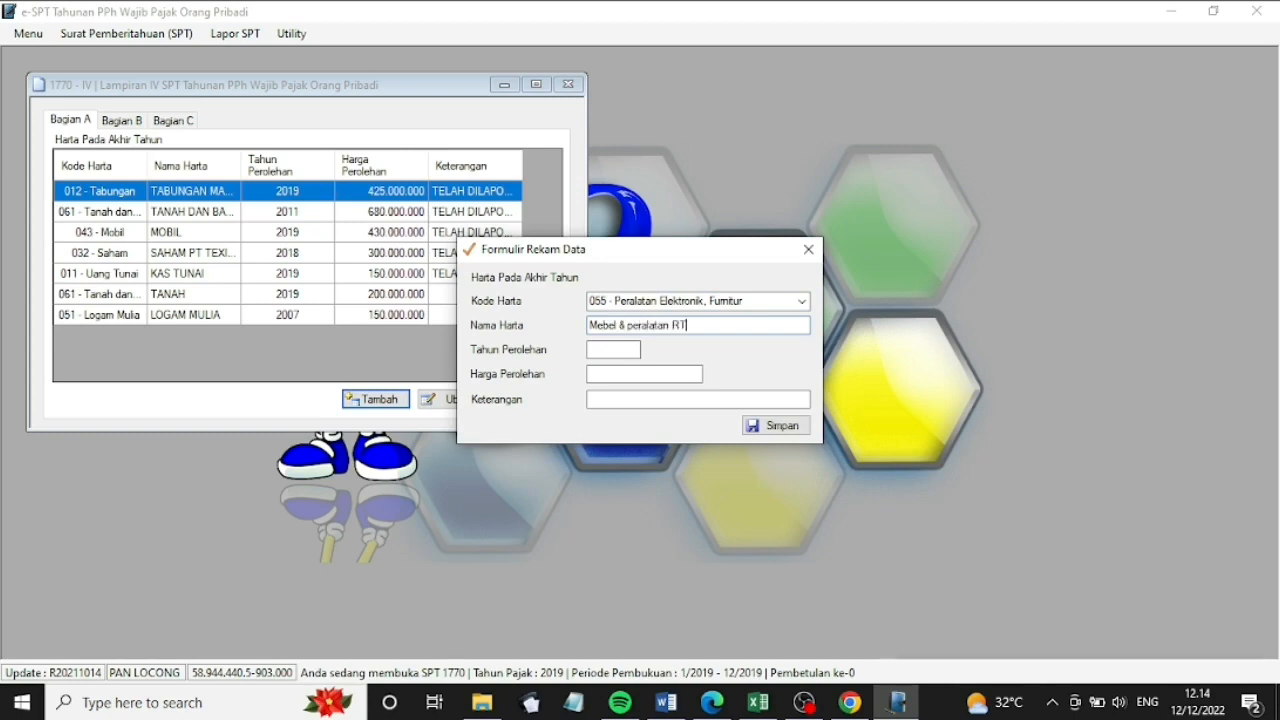
left_click(620, 349)
type("2012")
left_click(660, 376)
type("400000000")
left_click(770, 426)
left_click(375, 399)
Add savings asset 012 'Tabanas BNI', opened 2019, worth 500000000
left_click(802, 301)
left_click(700, 316)
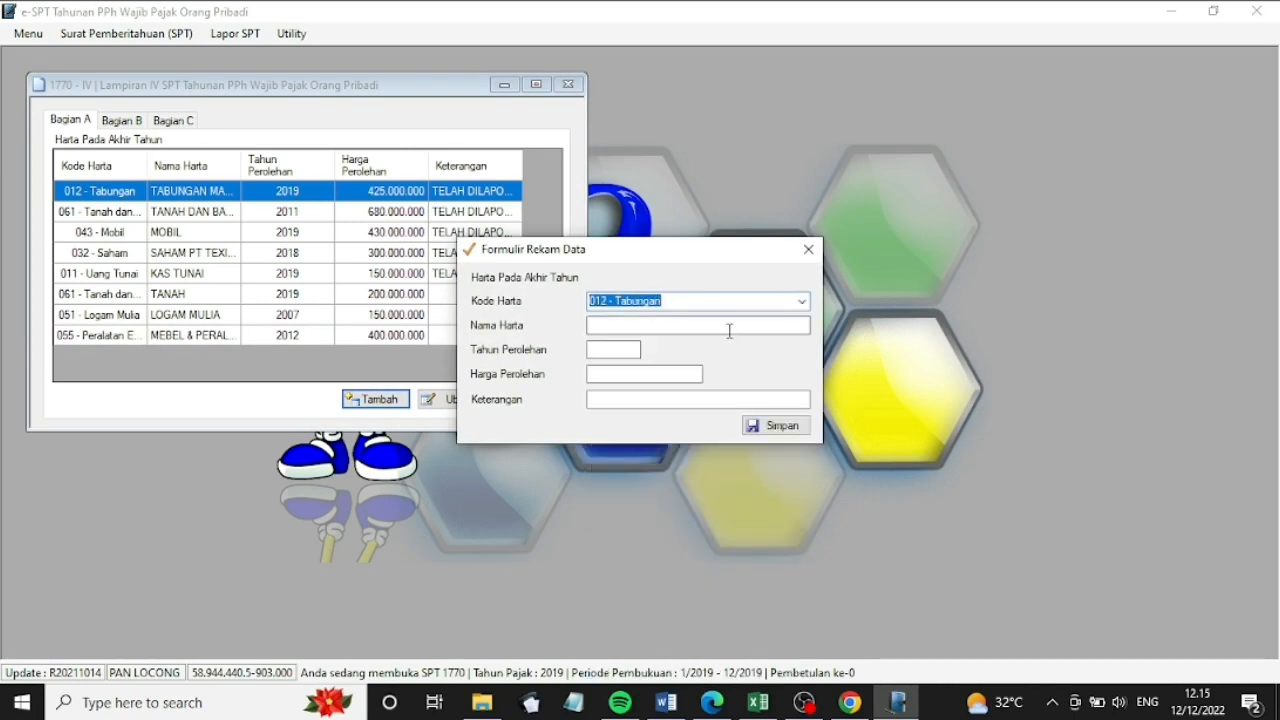
left_click(700, 326)
type("Tabanas BNI")
left_click(613, 349)
type("2019")
left_click(620, 374)
type("500000000")
left_click(770, 426)
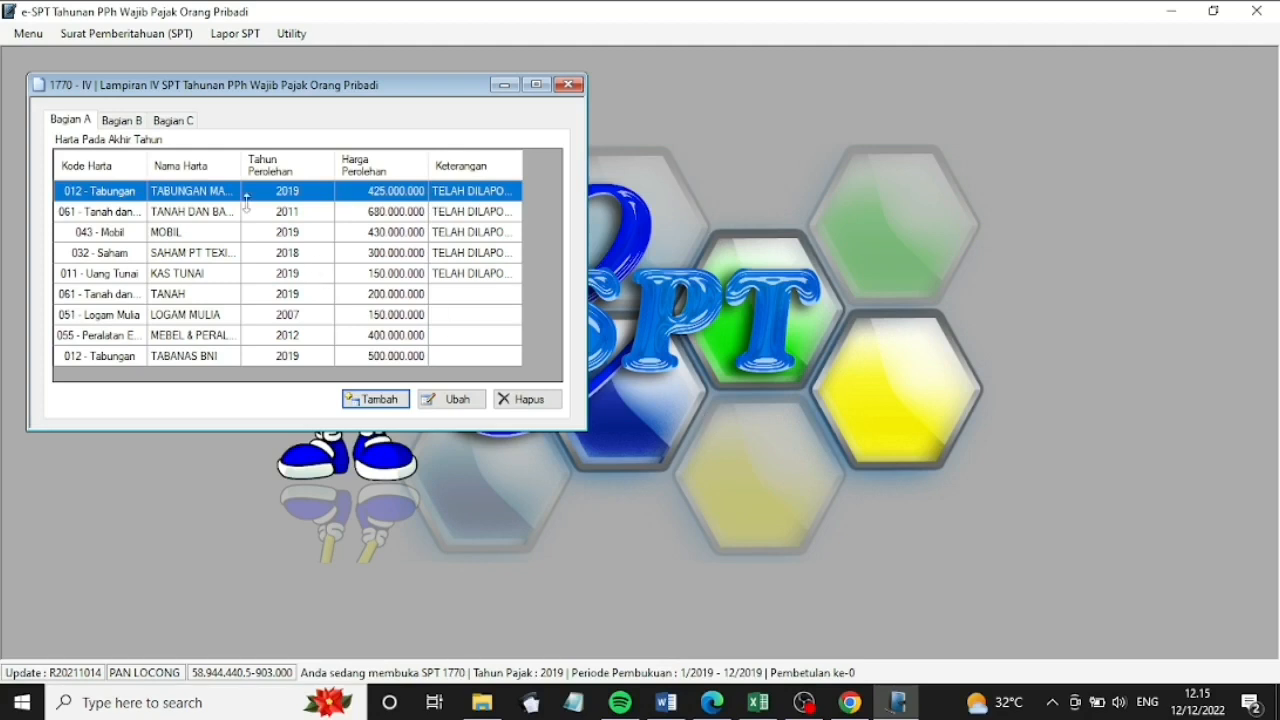
left_click(125, 122)
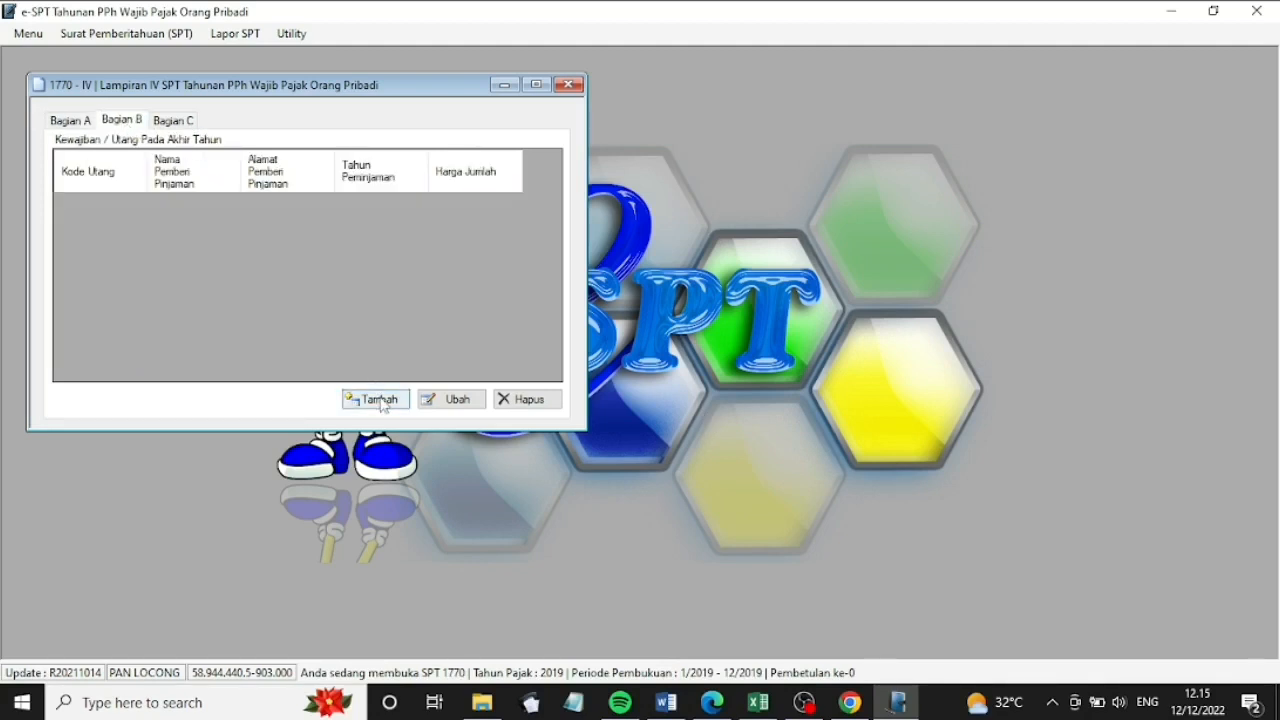
Record debt 101 - Utang Bank from Bank BCA with its Denpasar address, year 2019, amount 150.000.000
left_click(378, 400)
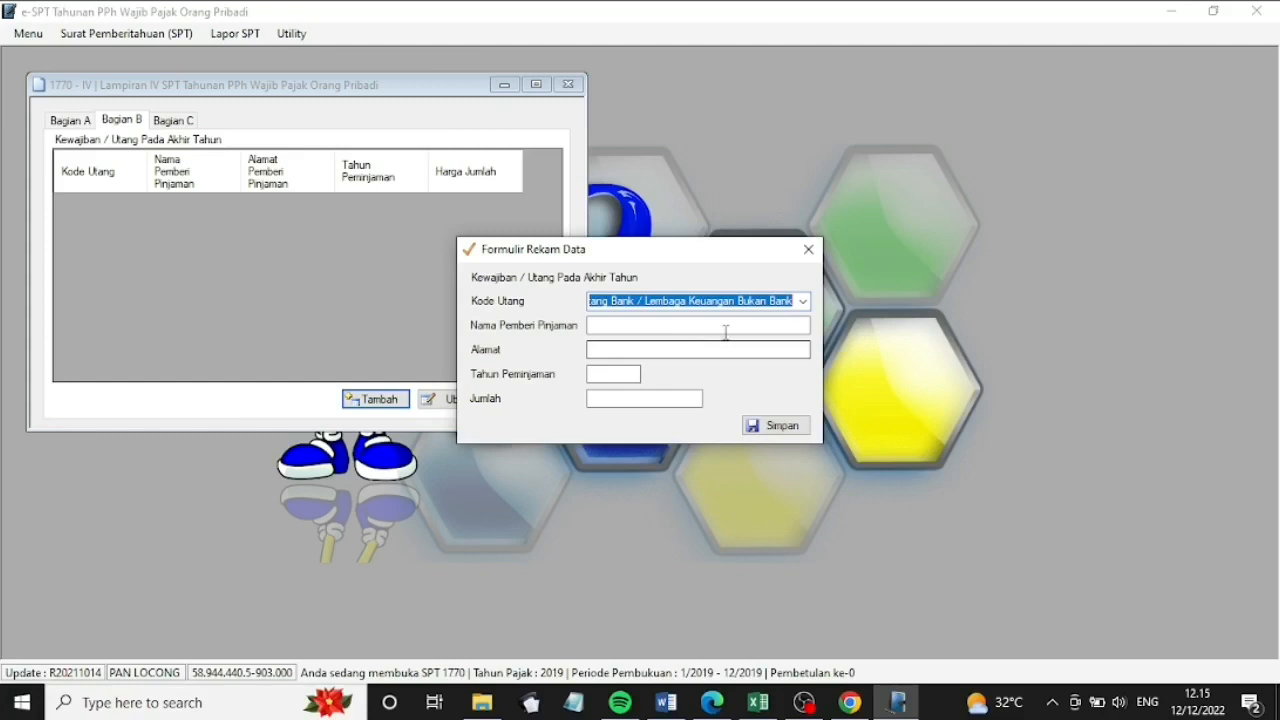
left_click(802, 301)
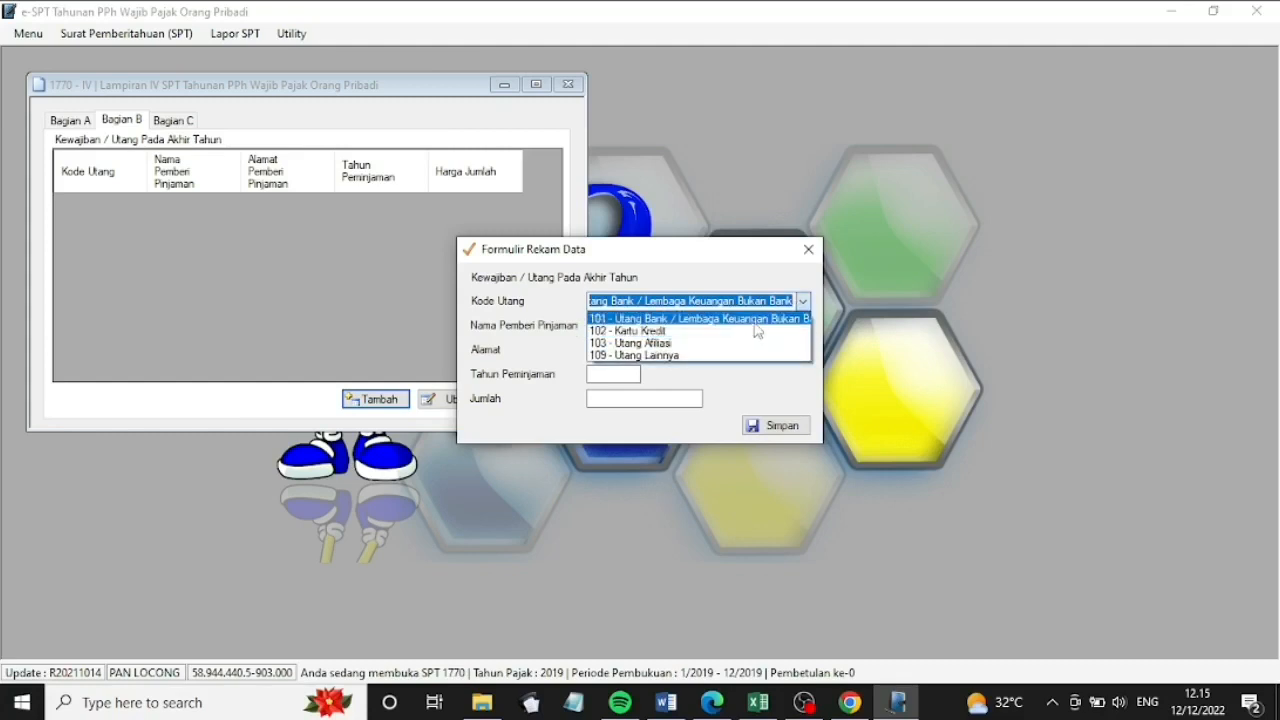
left_click(748, 318)
left_click(736, 326)
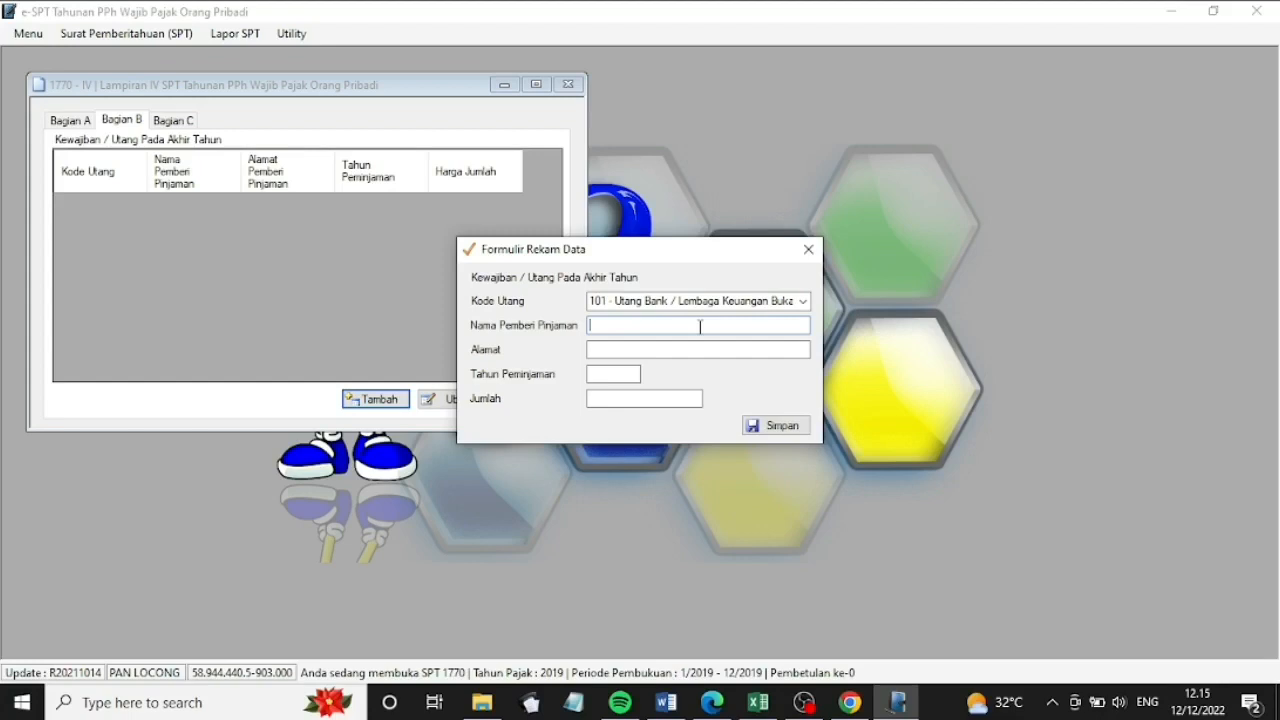
type("Bank BCA")
left_click(711, 349)
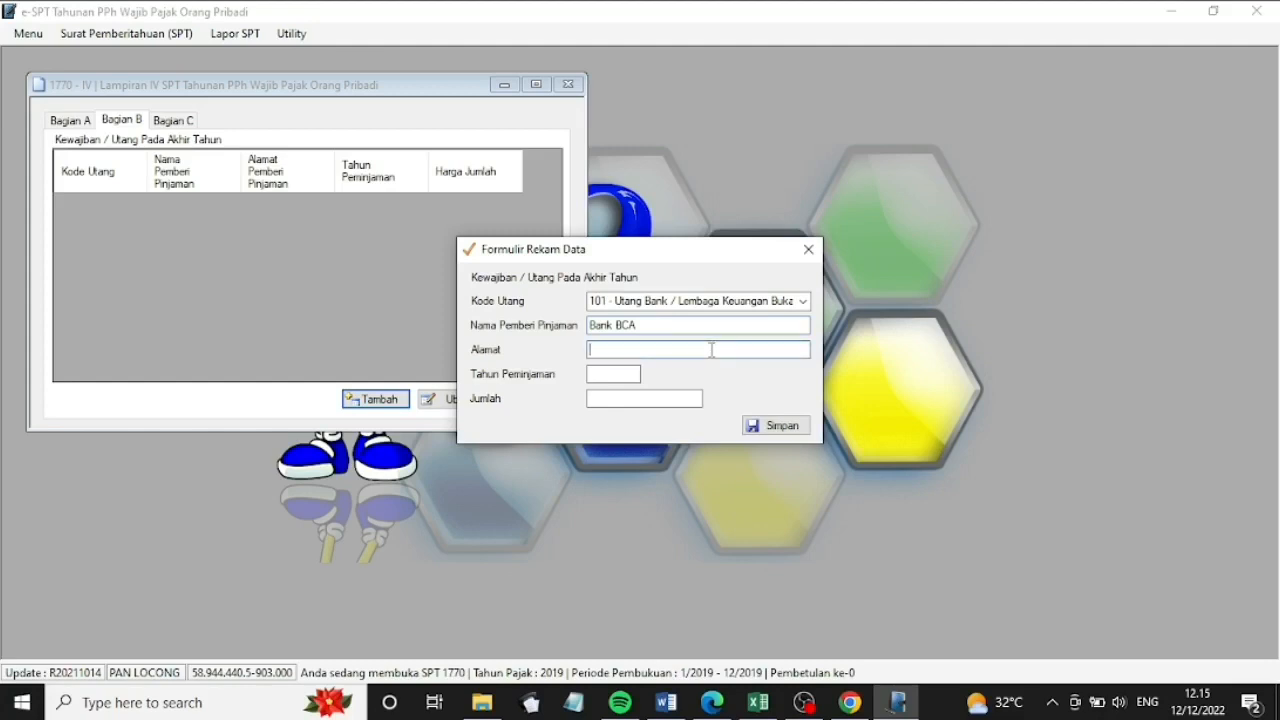
type("Jl Jend Sudirman No 6,Denpasar")
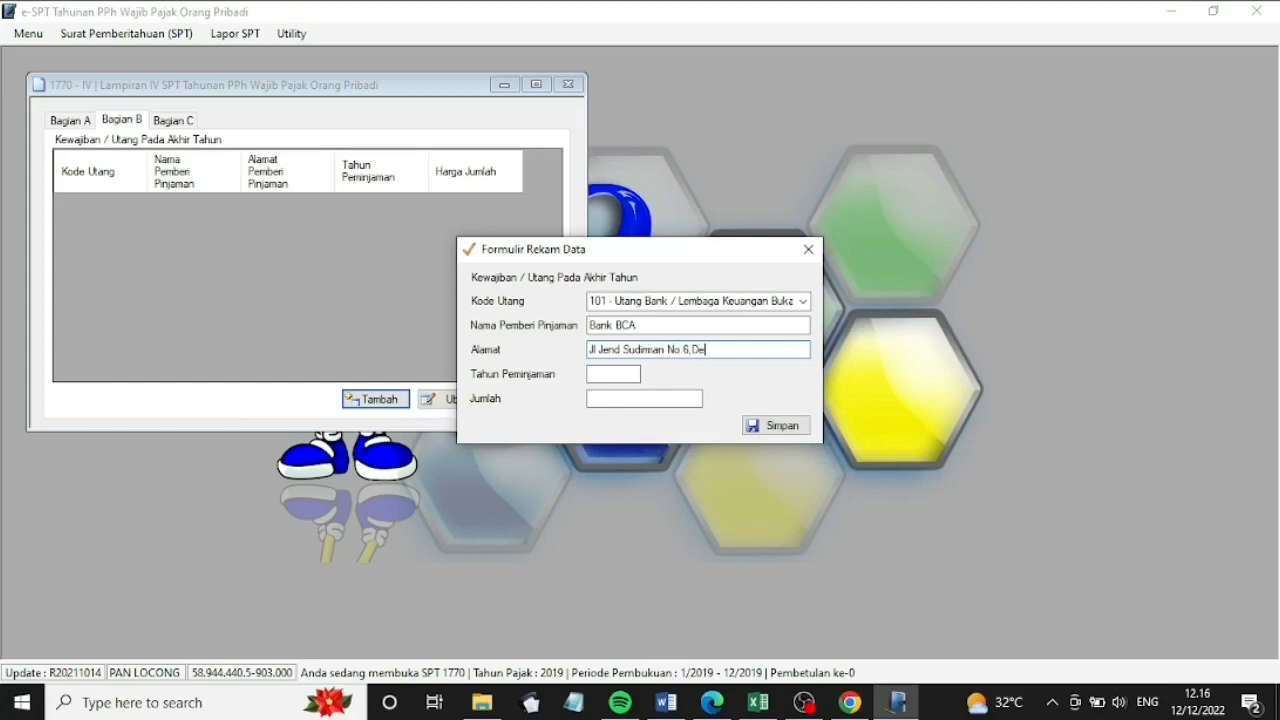
left_click(623, 373)
type("209")
key("BackSpace")
type("19")
left_click(650, 398)
type("150")
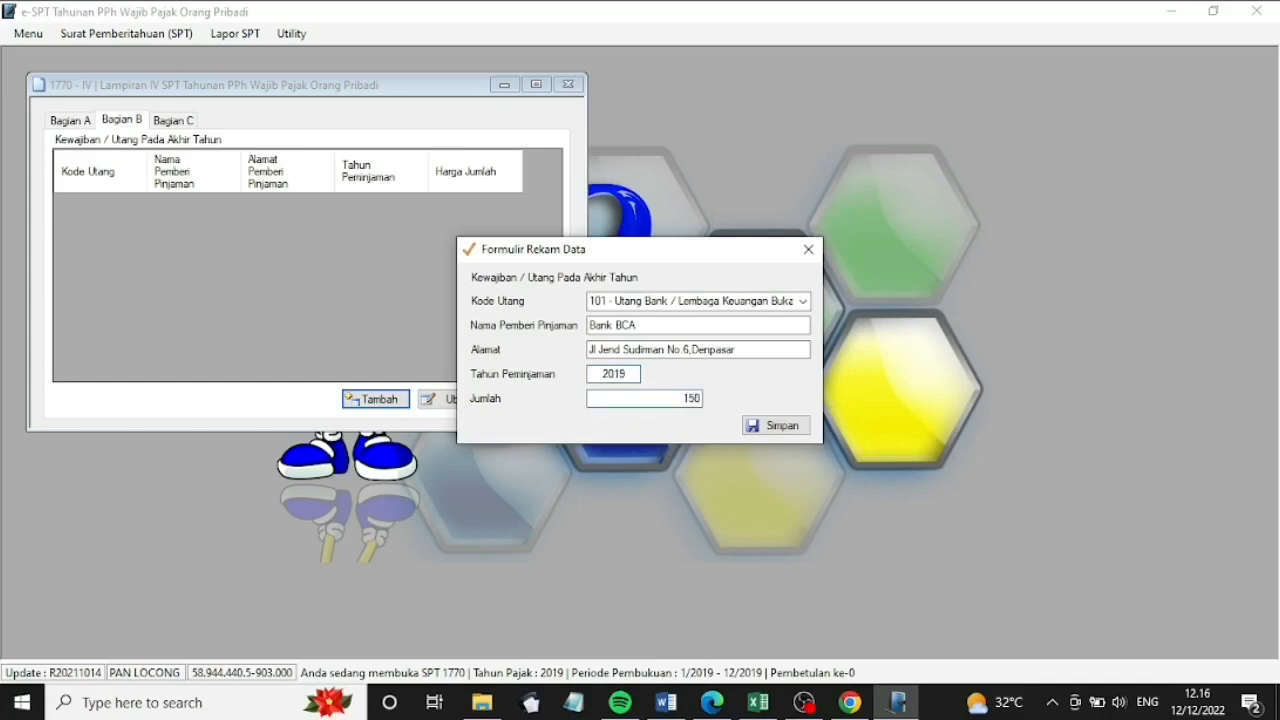
type("000000")
key("shift+Tab")
left_click(773, 424)
left_click(710, 418)
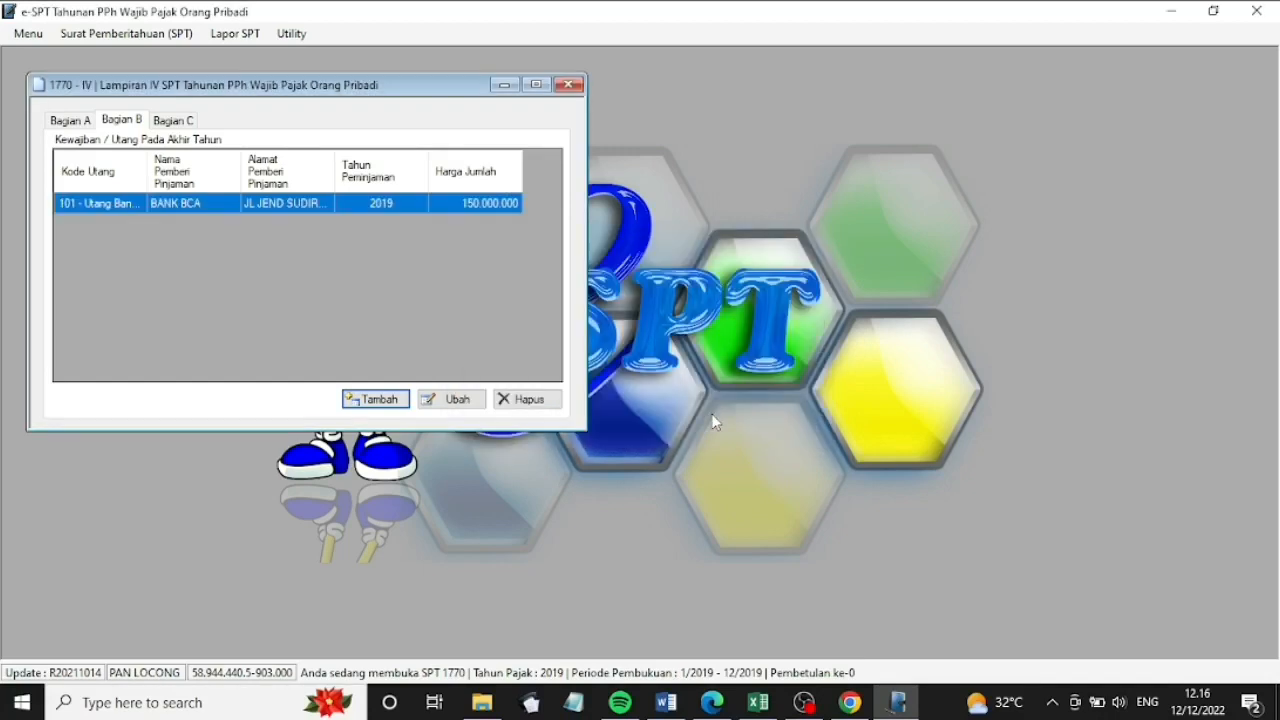
In Bagian C, add the wife with her name, NIK and occupation 'Karya', and save
left_click(173, 121)
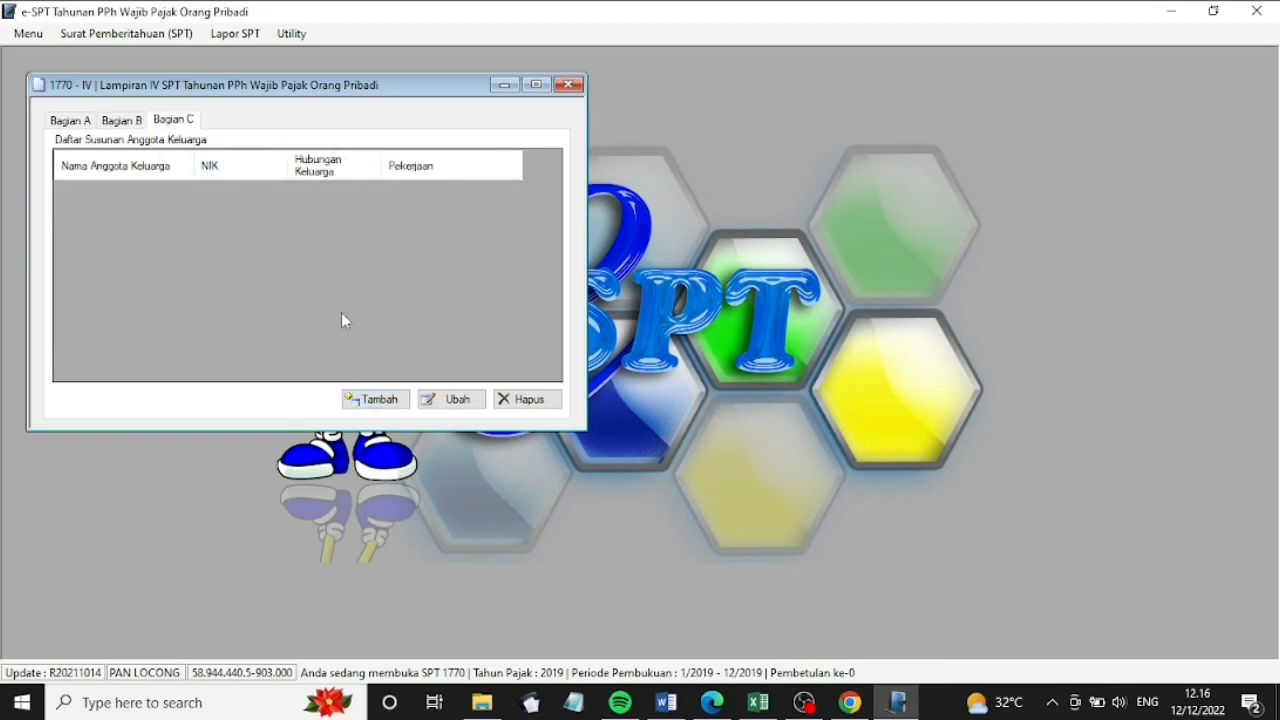
left_click(380, 400)
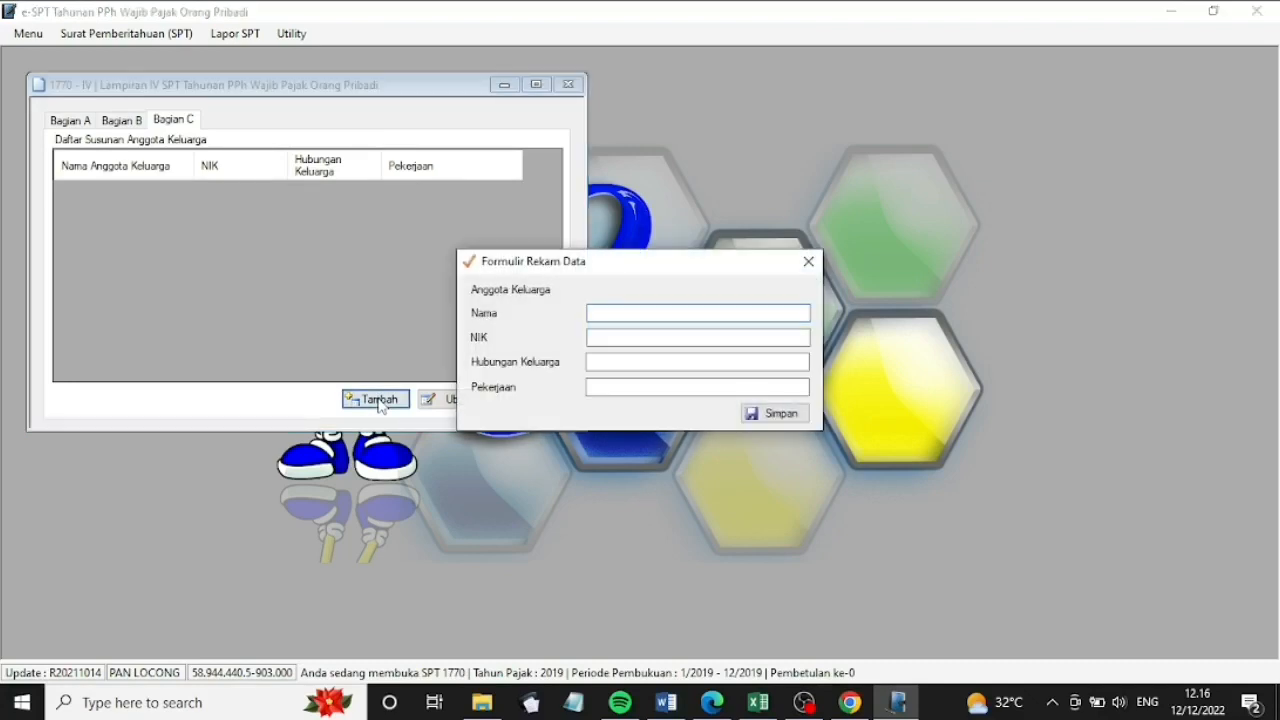
left_click(597, 341)
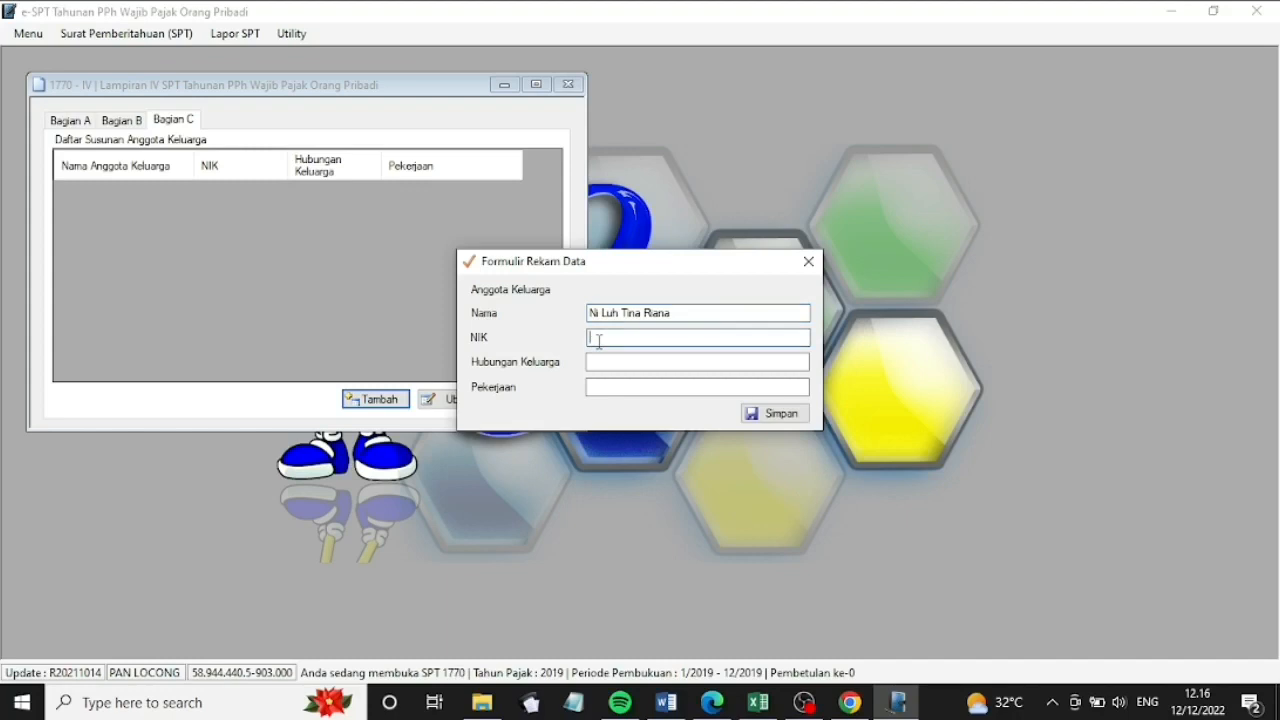
type("0000000000000000")
left_click(623, 366)
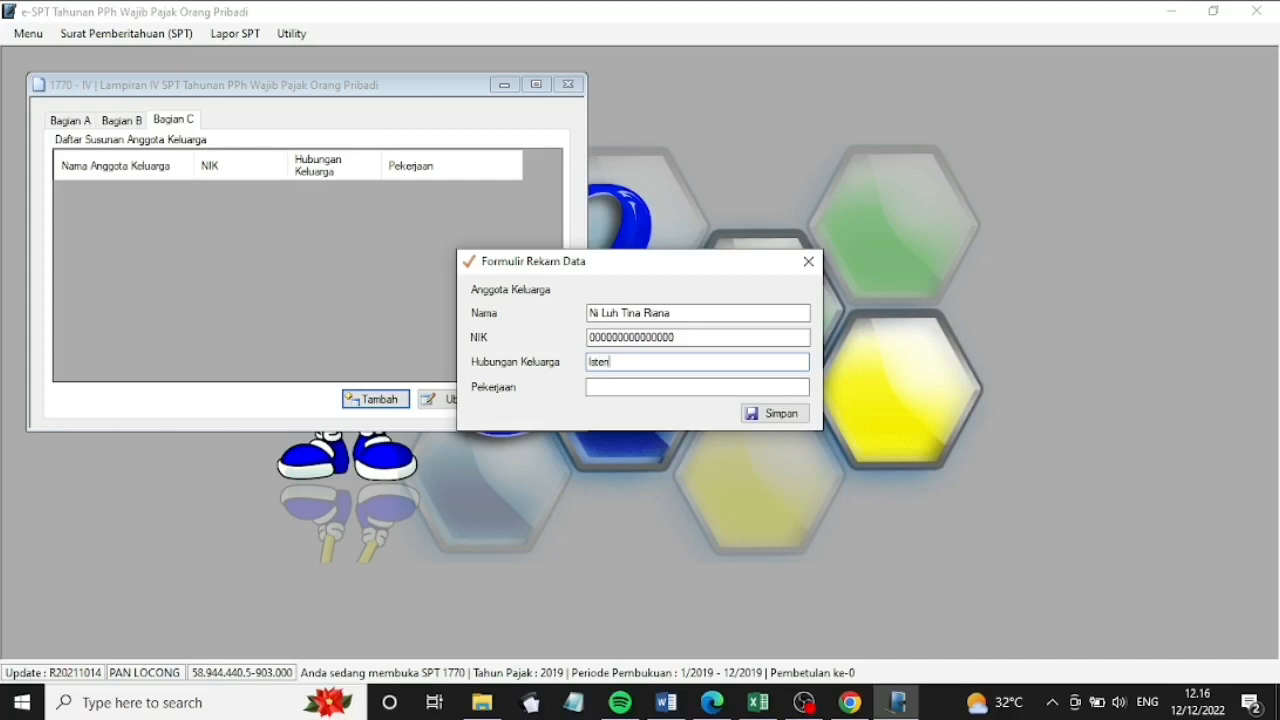
left_click(625, 386)
type("Karyawati")
left_click(768, 418)
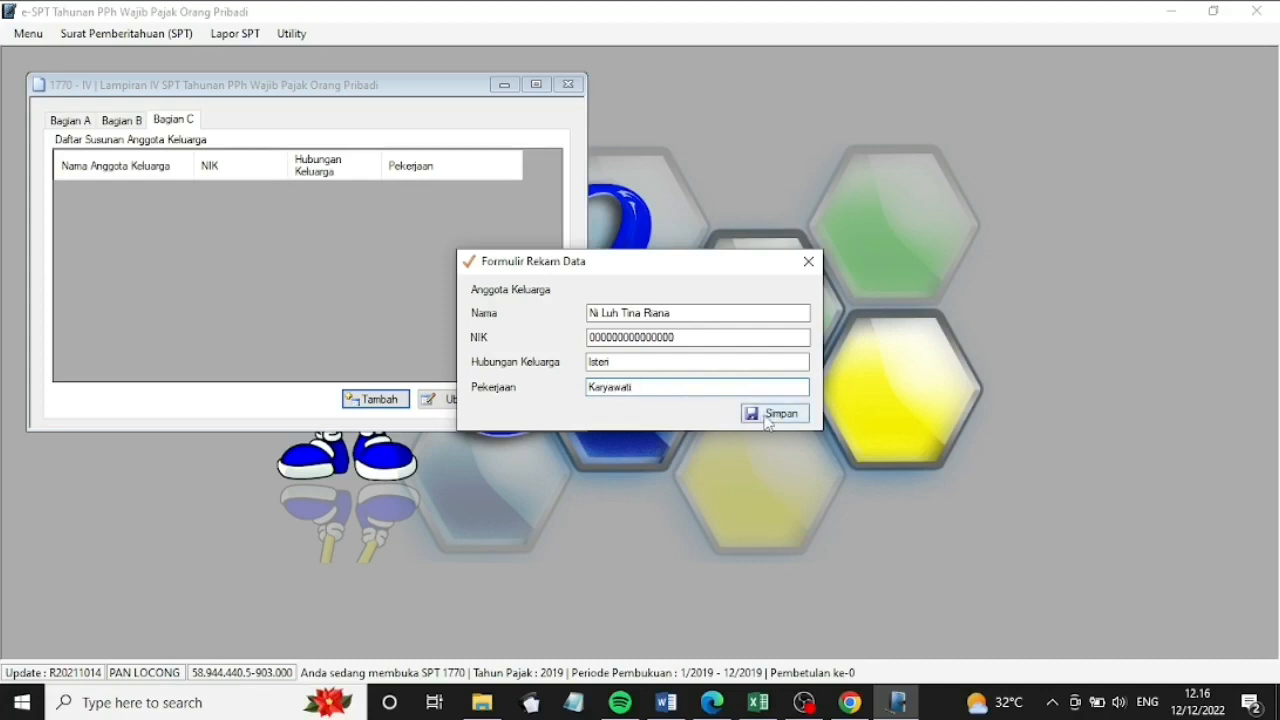
left_click(693, 415)
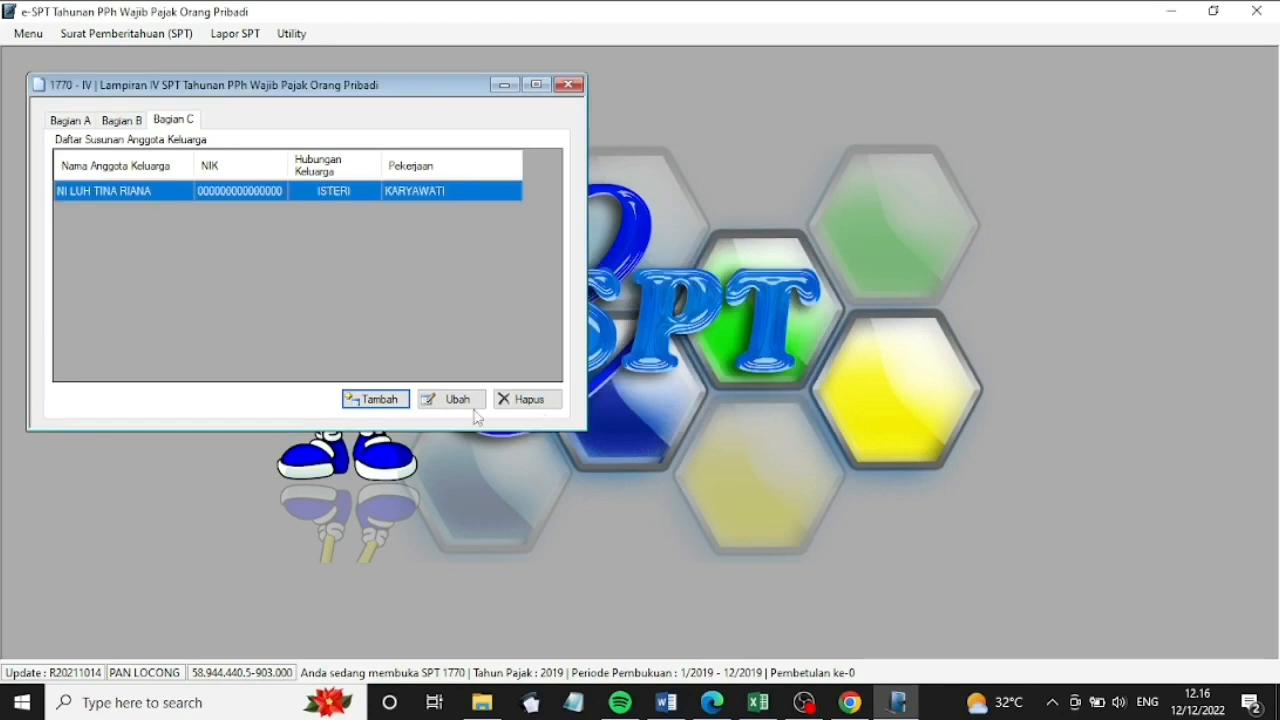
Add the first child as Anak Kandung with NIK and occupation 'Karyawan', and save
left_click(385, 399)
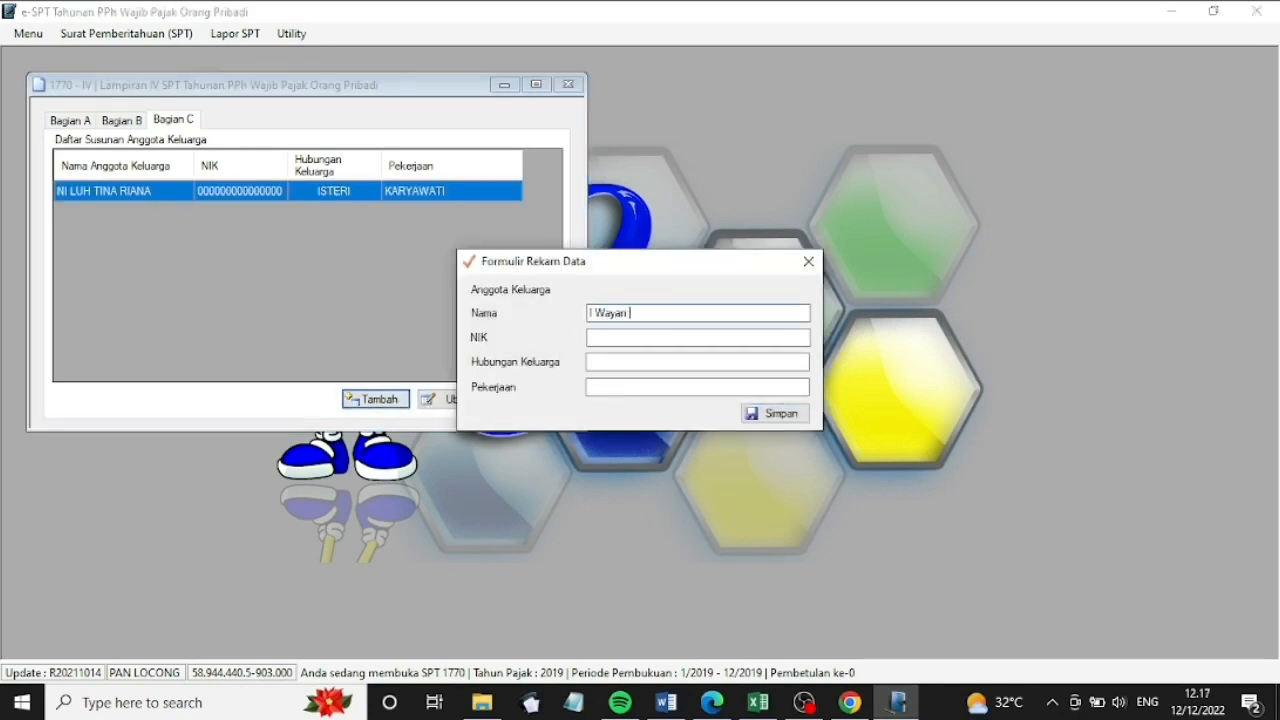
left_click(643, 340)
type("0000000000000000")
left_click(626, 362)
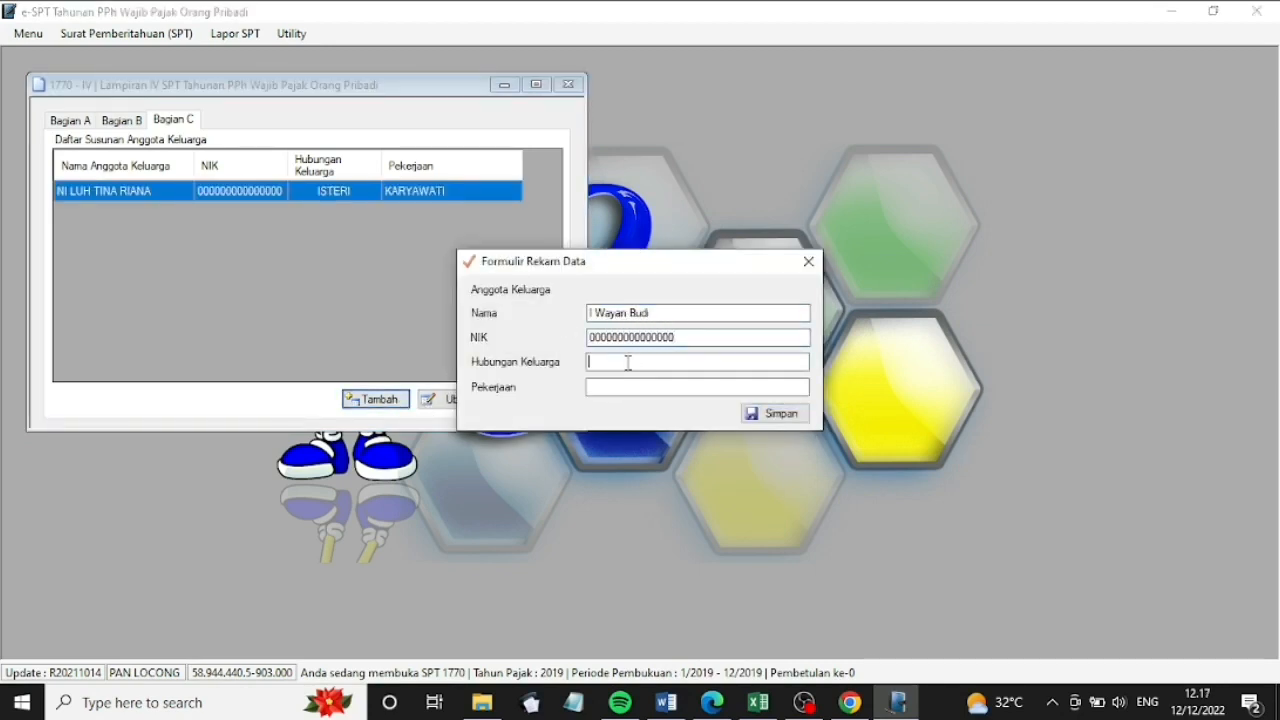
type("Anak Kandung")
left_click(627, 384)
type("Karyawan")
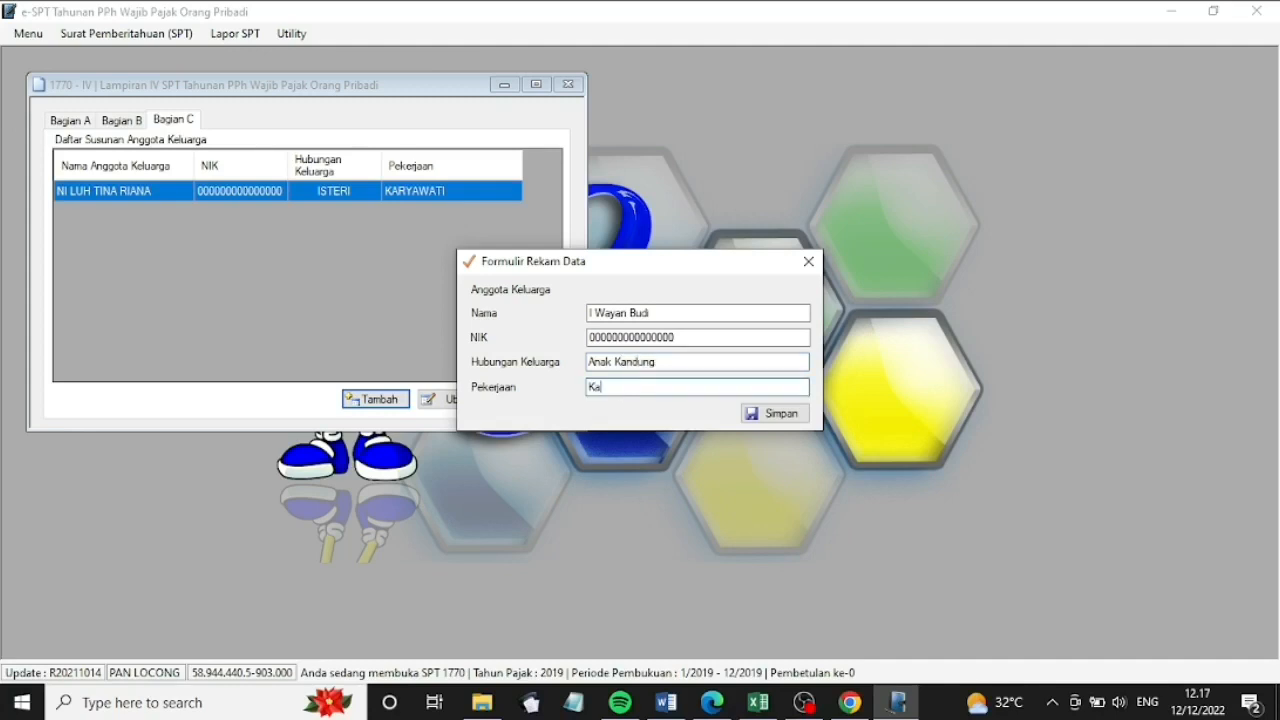
left_click(775, 413)
Add the second child as Anak Kandung with NIK and occupation 'SMA', and save
key("Return")
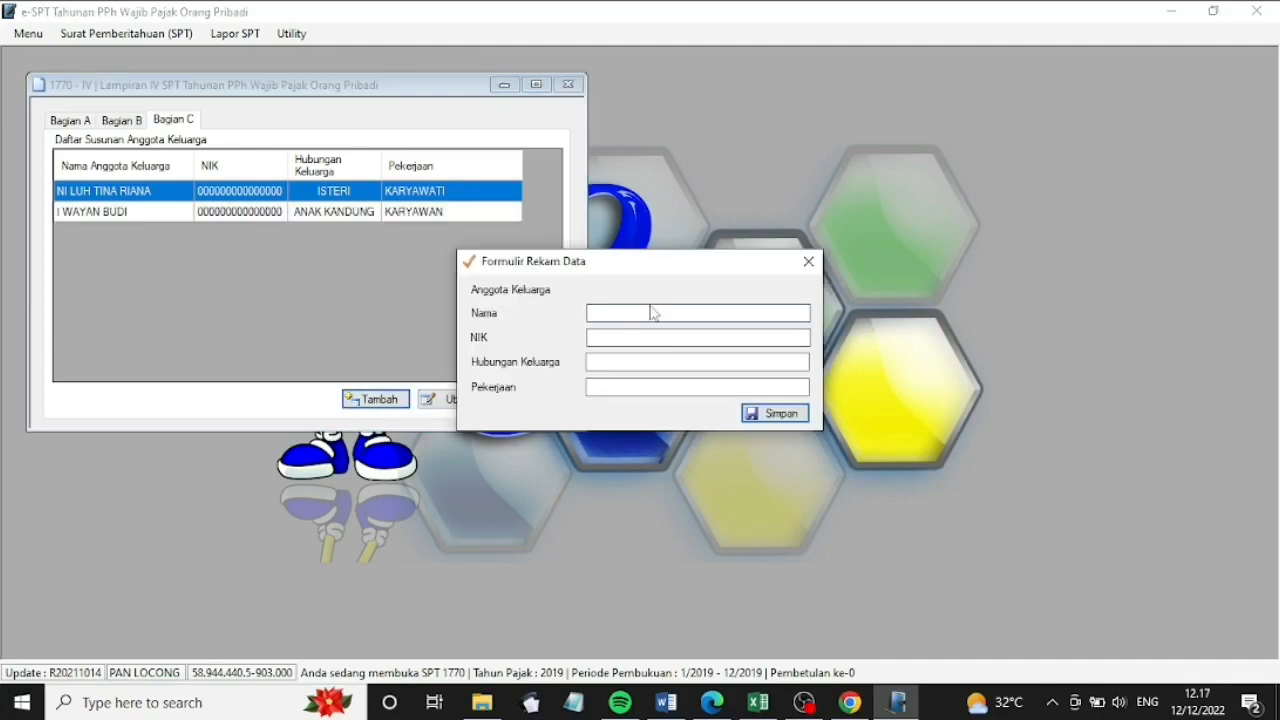
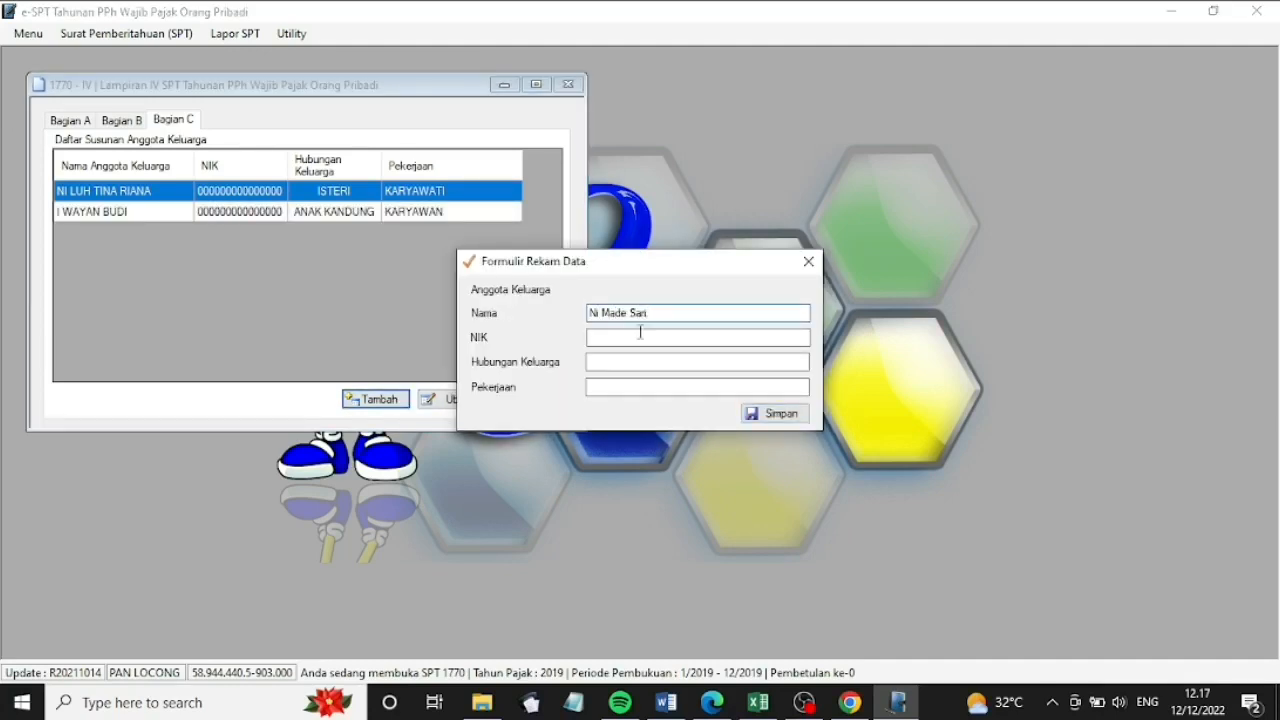
left_click(640, 337)
type("0000000000000000")
left_click(646, 362)
type("Ana")
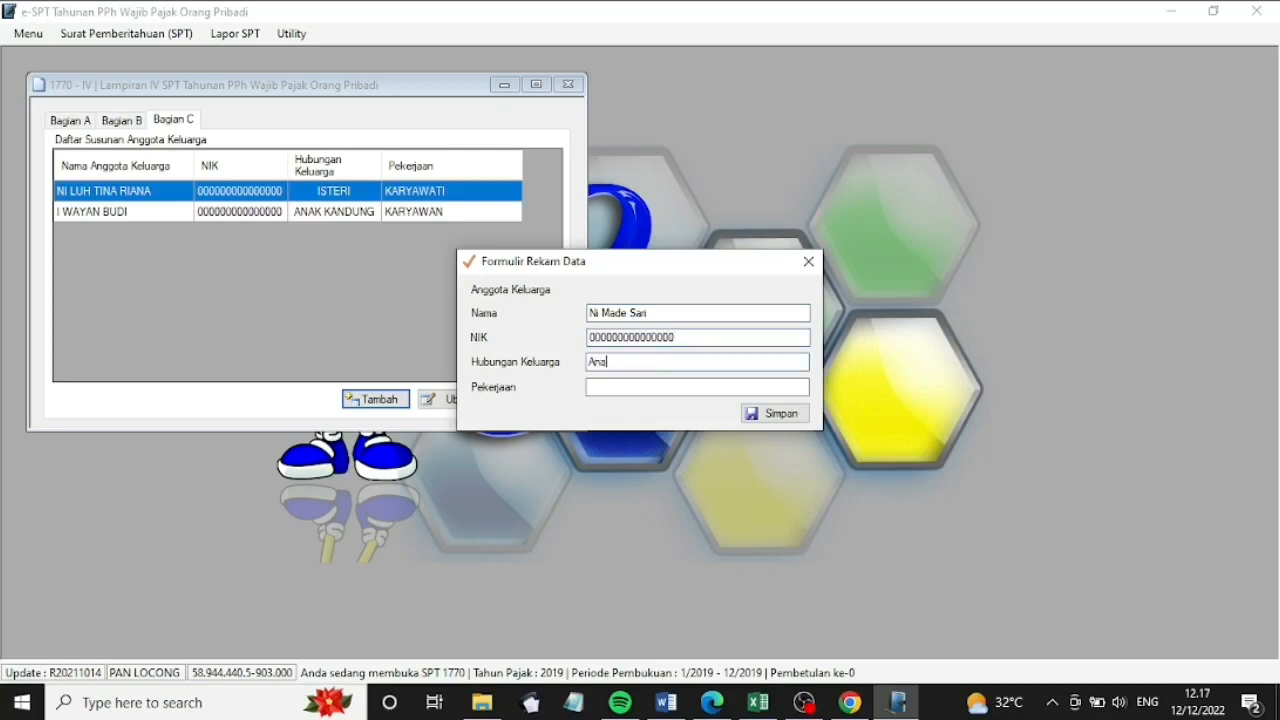
type("nak Kandung")
left_click(640, 387)
type("SMA")
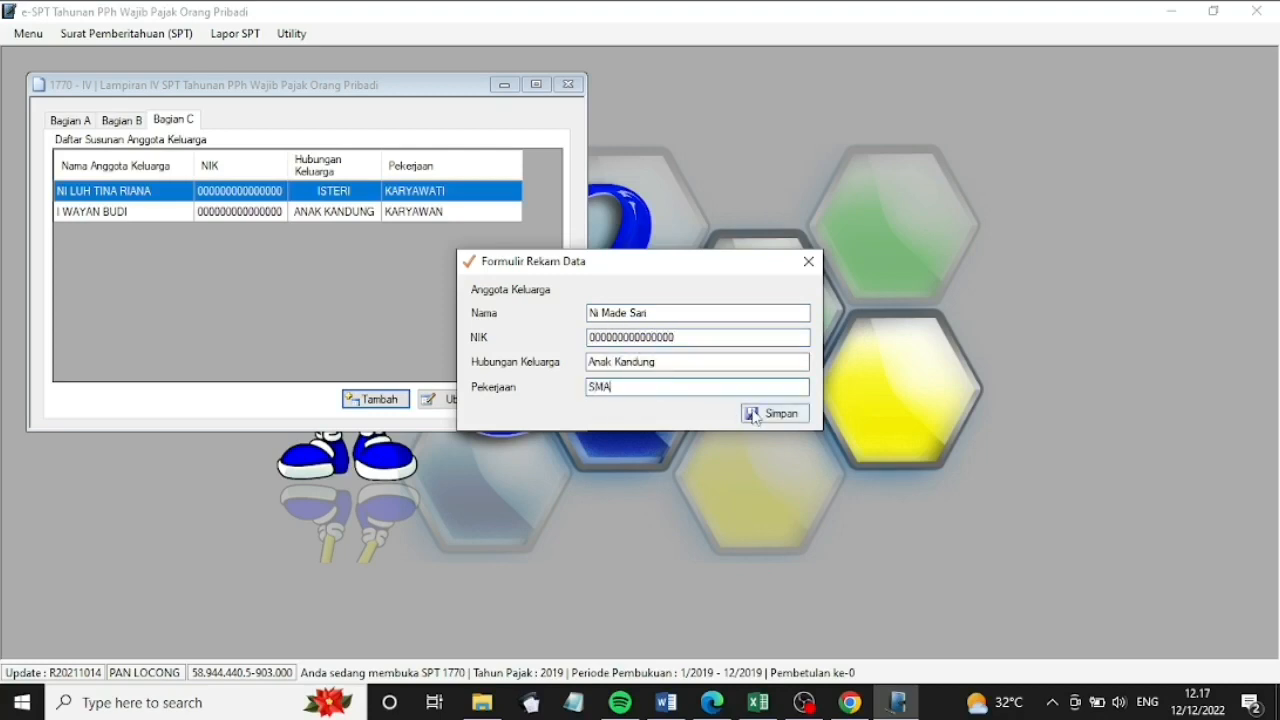
left_click(755, 414)
Add the younger sister as Adik Kandung with NIK and occupation 'Mahasiswa', and save
key("Return")
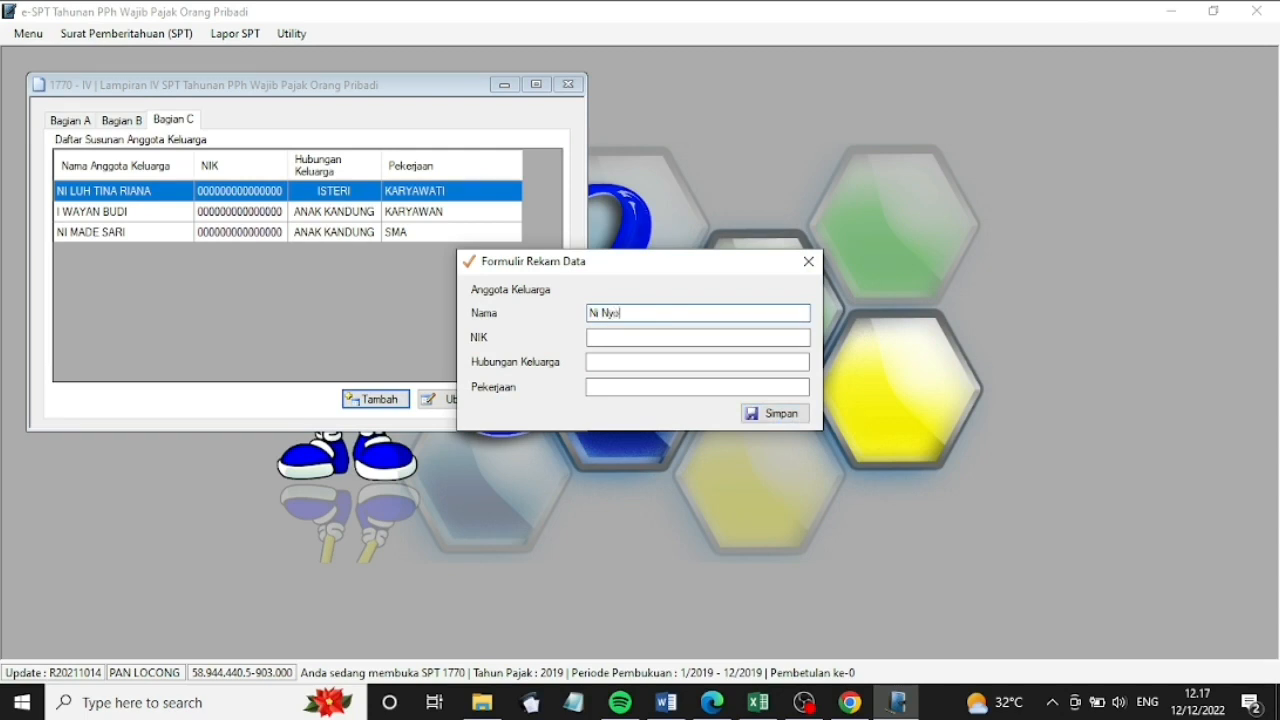
left_click(596, 337)
type("0000000000000000")
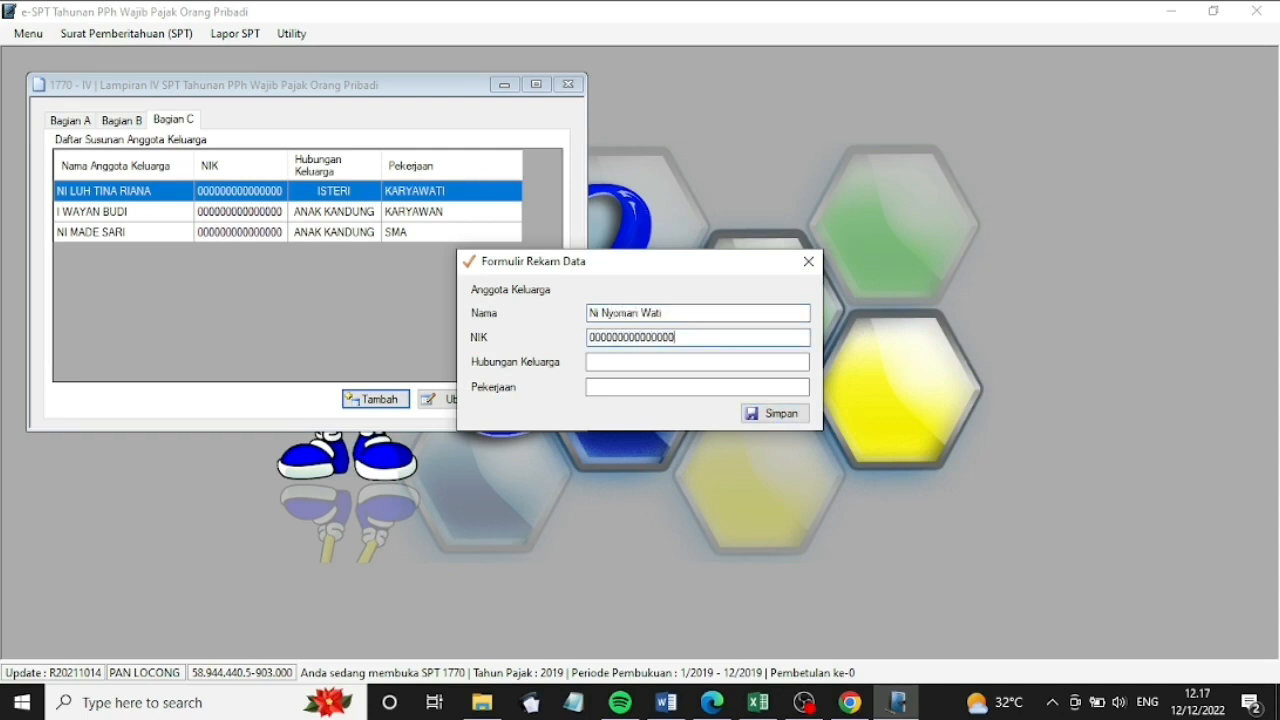
left_click(611, 363)
type("Adik Kandung")
left_click(596, 387)
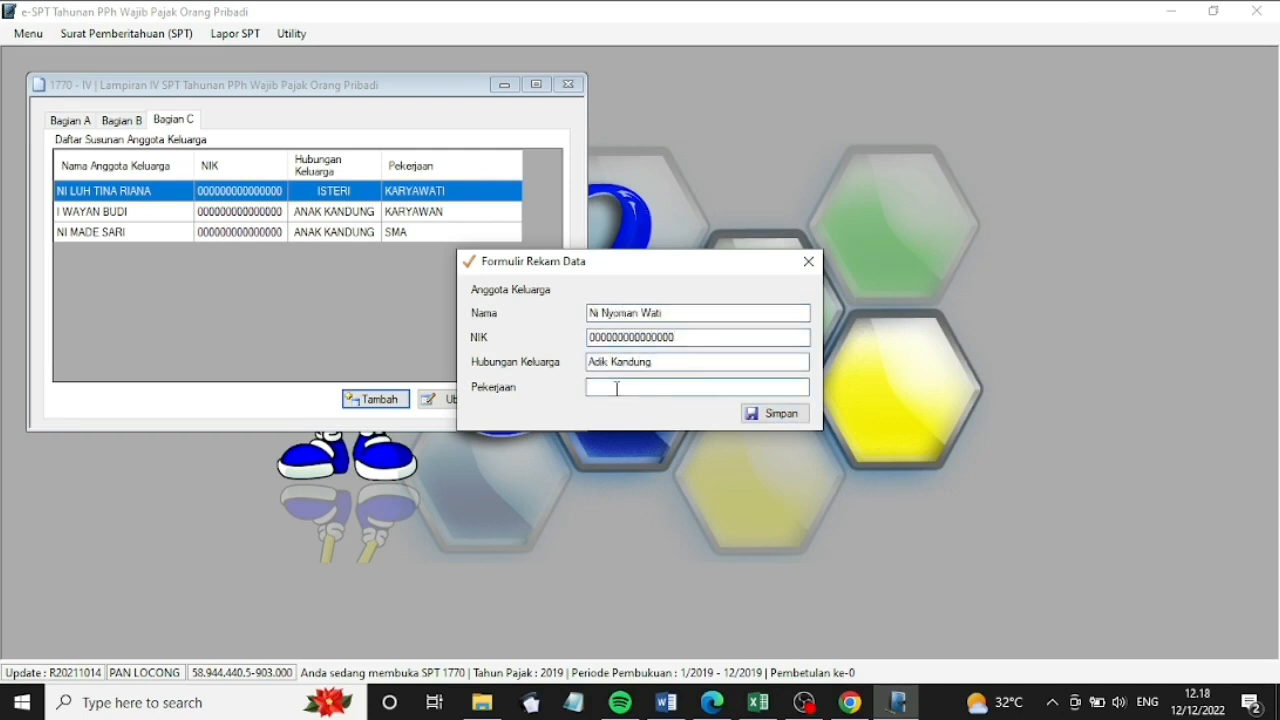
type("Mahasiswa")
left_click(775, 413)
left_click(688, 414)
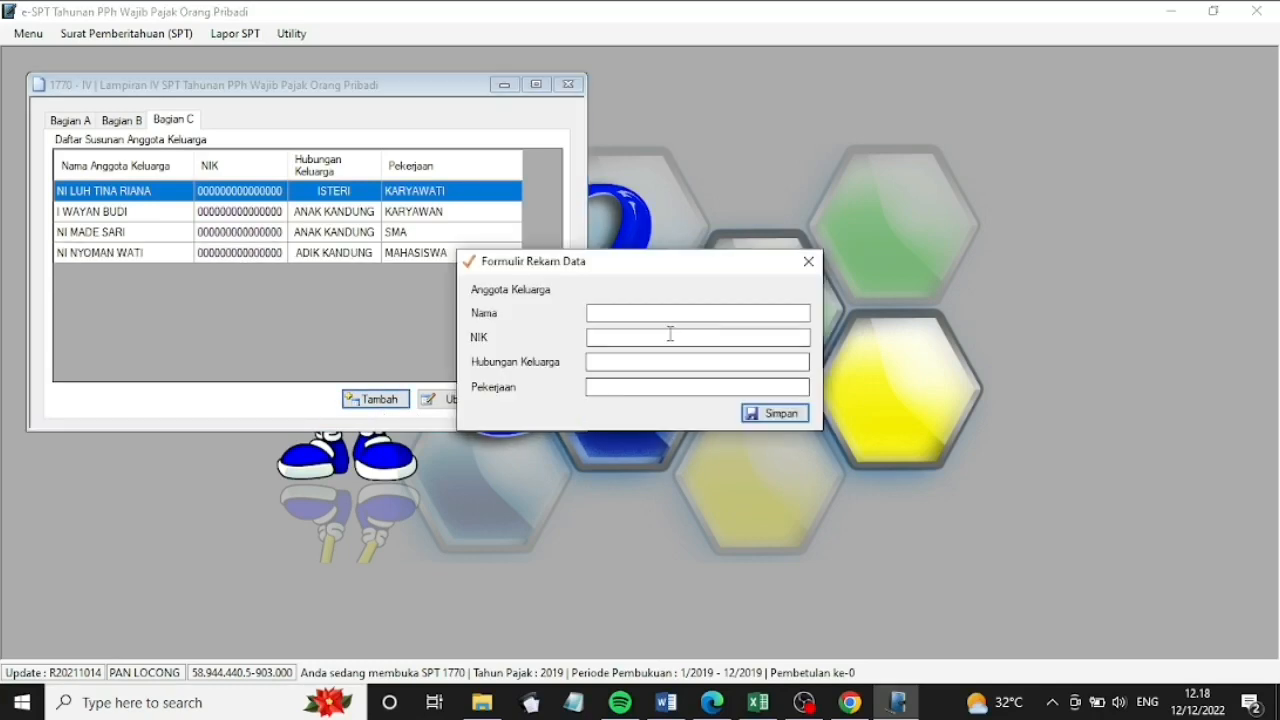
Add the mother-in-law as Ibu Mertua with NIK and occupation 'Pensiunan', and save
left_click(671, 312)
type("Santi")
left_click(666, 336)
type("0000000000000000")
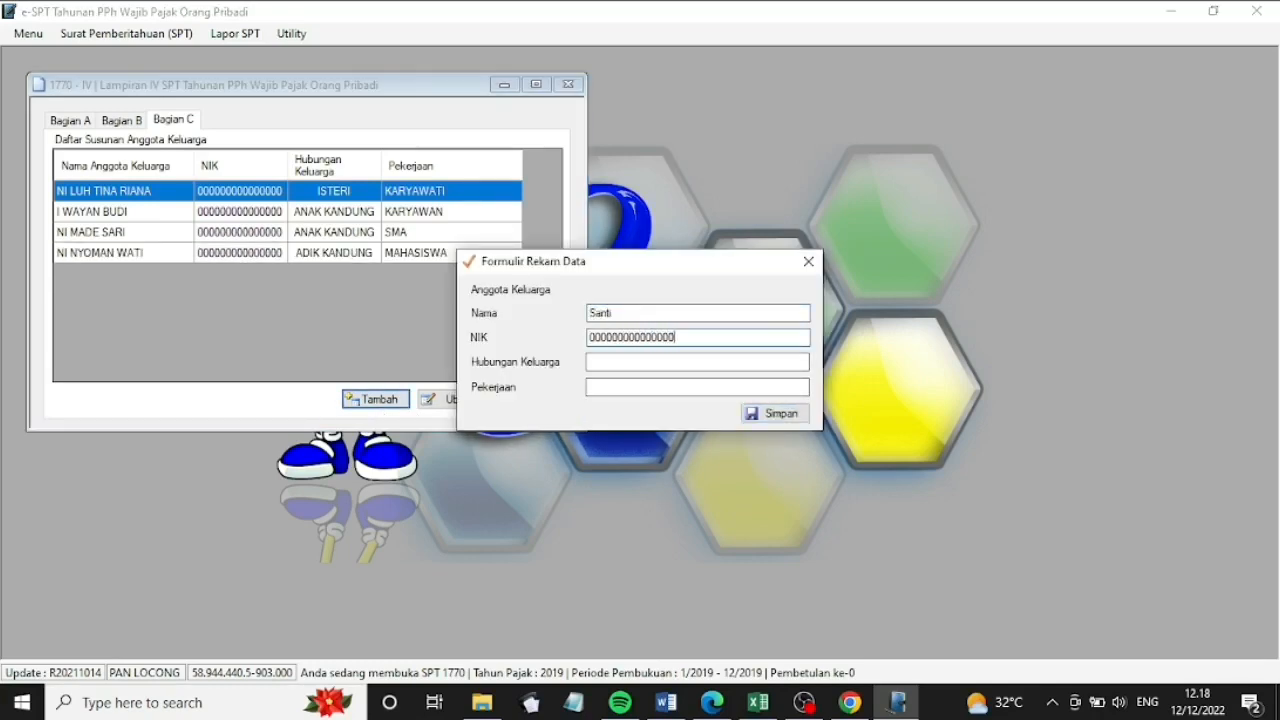
left_click(648, 363)
type("Ibu Mertua")
key("Tab")
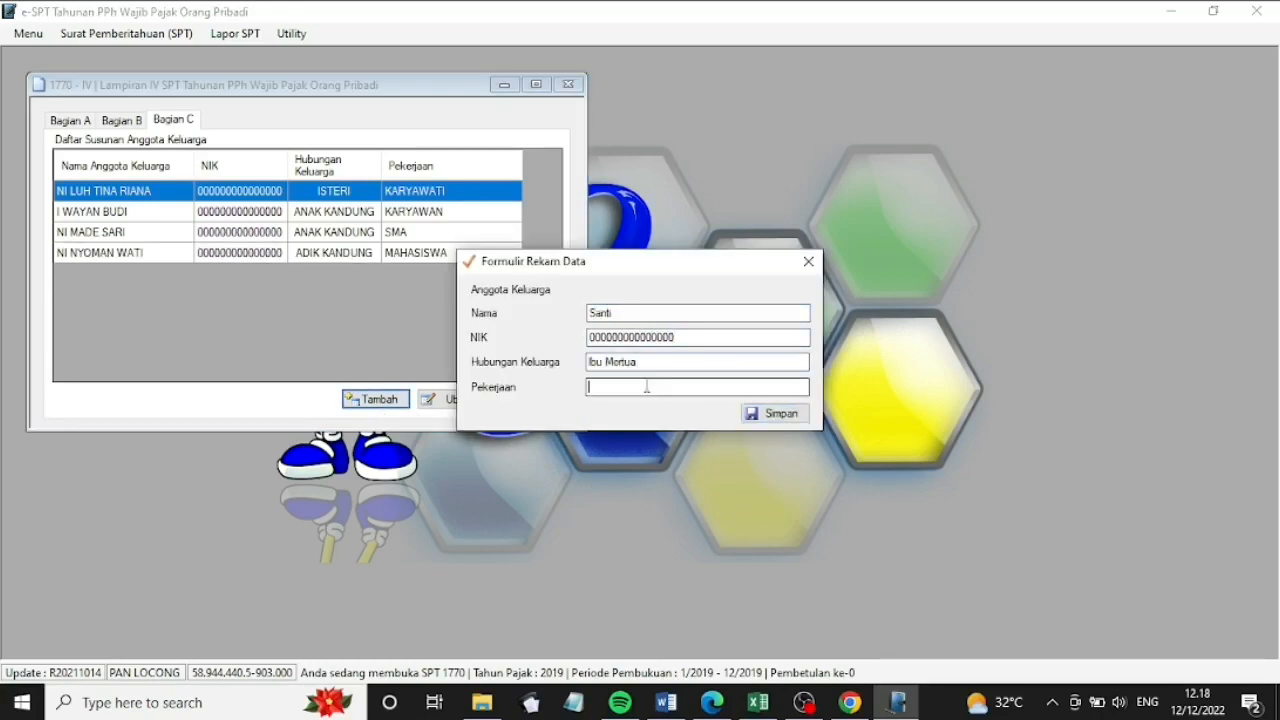
type("Pensiunan")
left_click(772, 413)
left_click(686, 414)
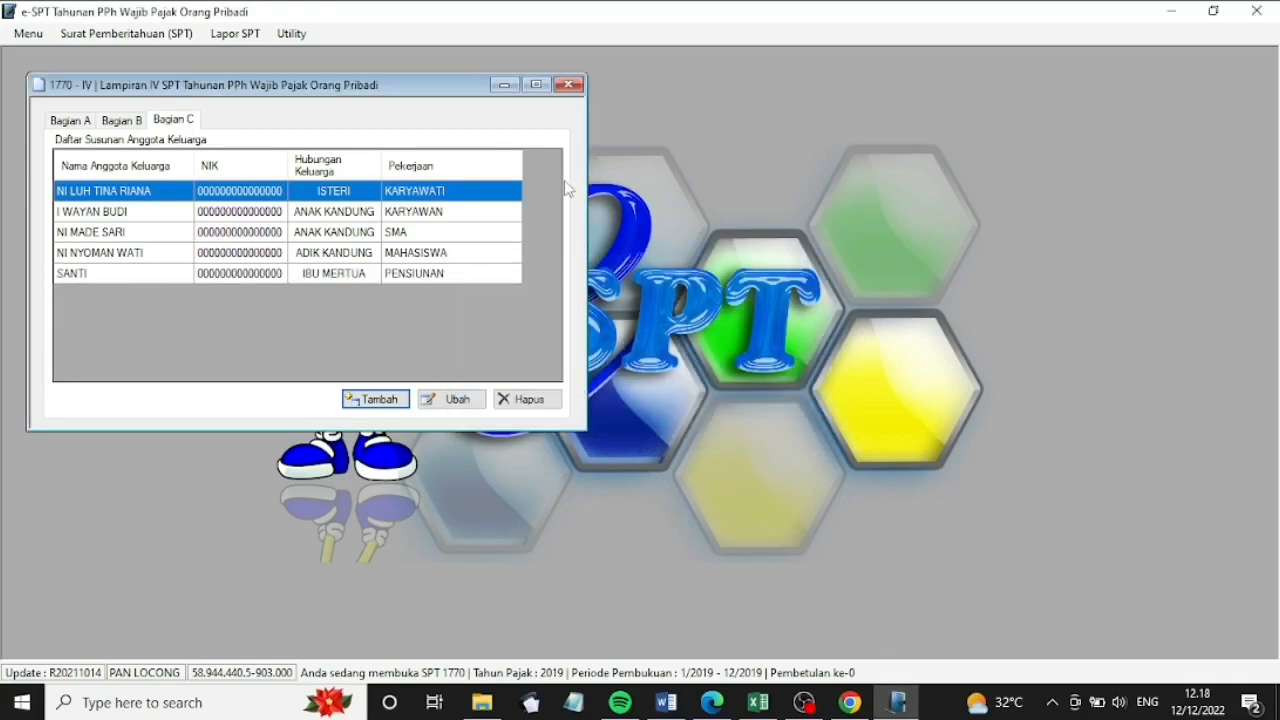
Close Lampiran IV and open Lampiran III of the 1770 return
left_click(567, 86)
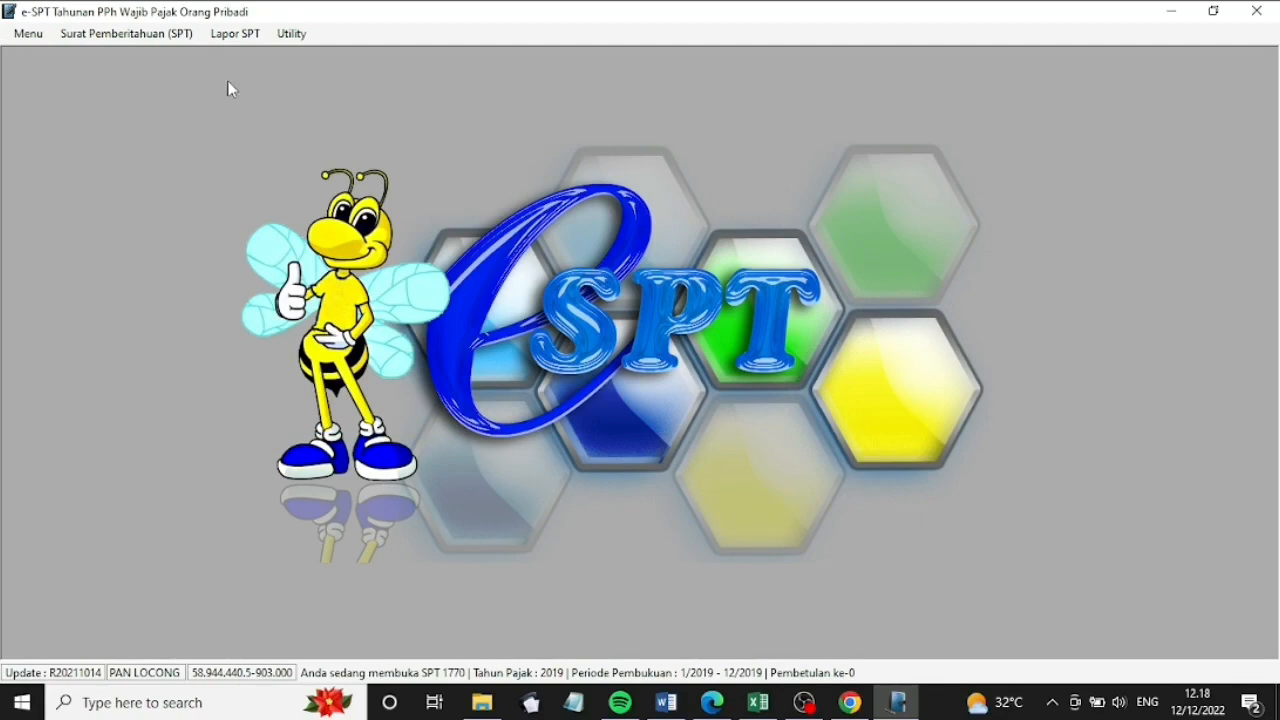
left_click(171, 39)
mouse_move(169, 128)
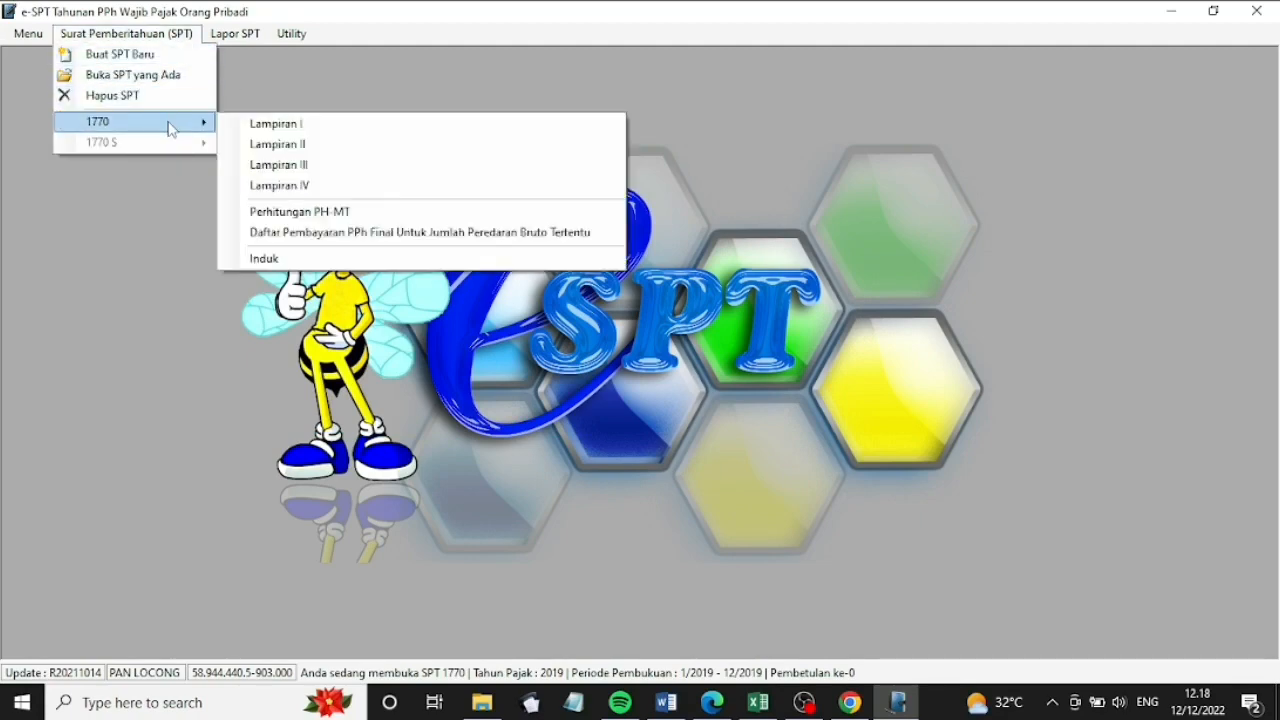
left_click(358, 184)
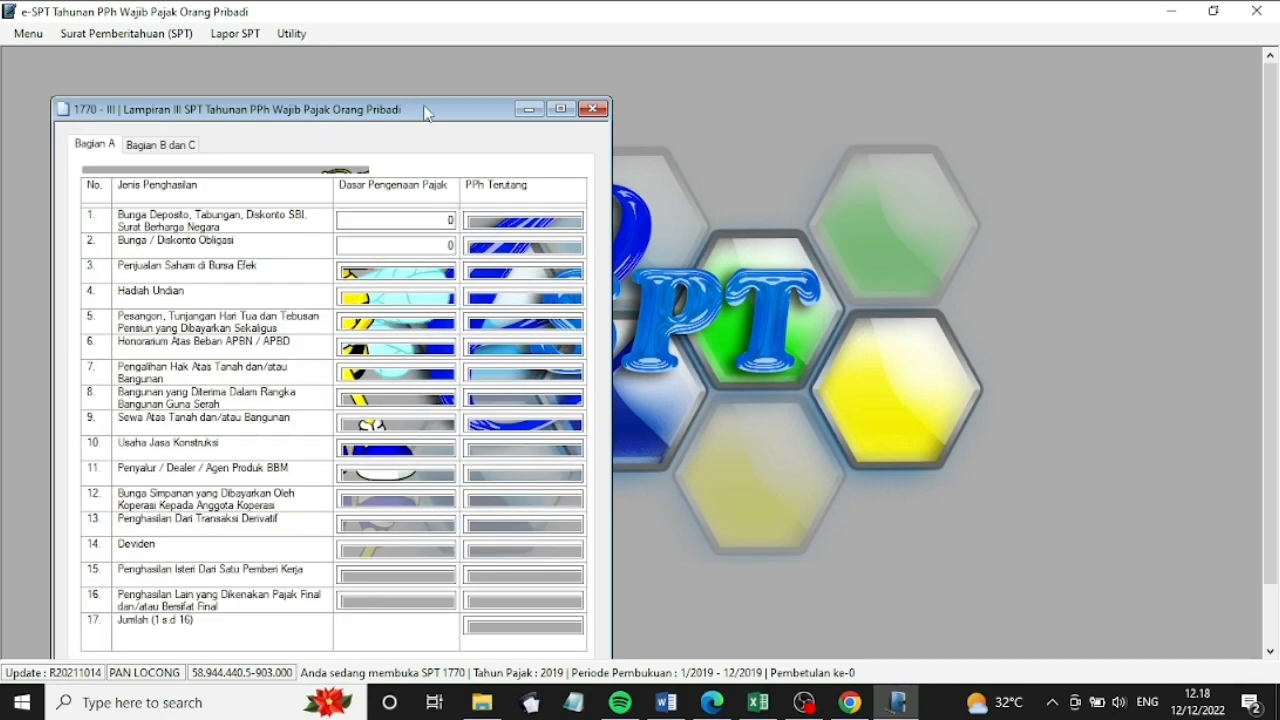
left_click_drag(425, 113, 472, 68)
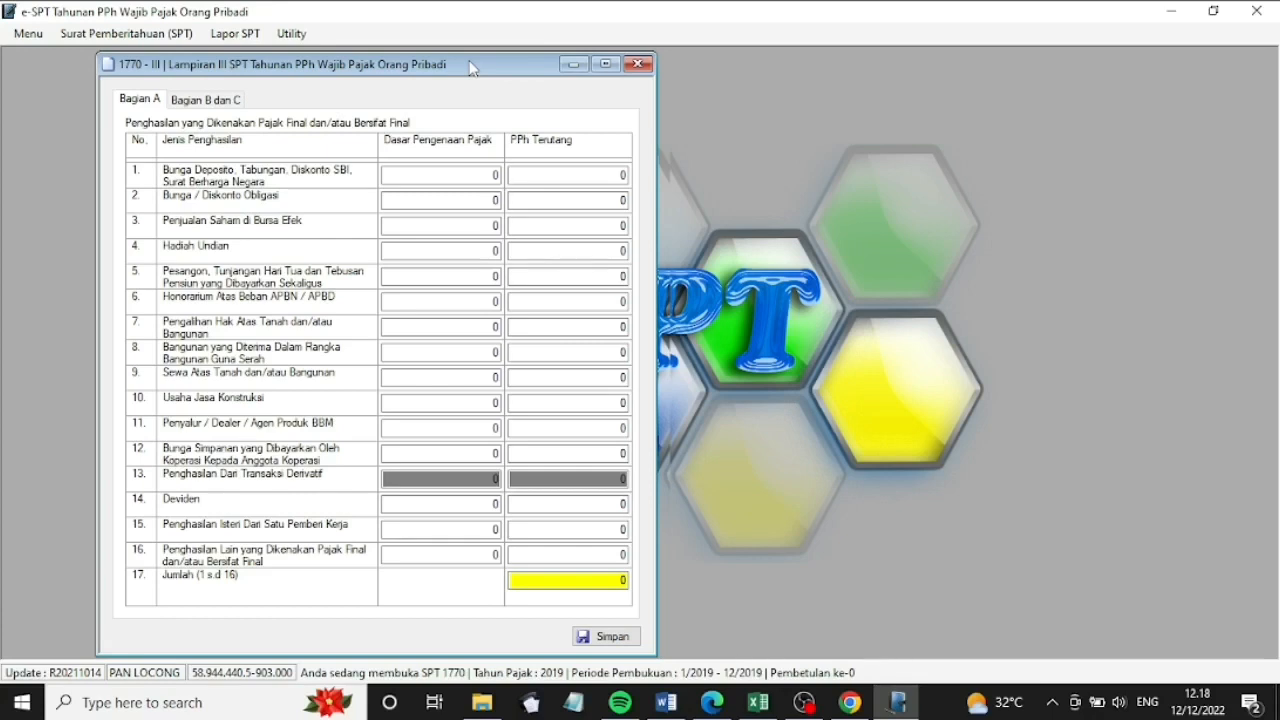
Enter deposit interest 15.000.000 (tax 3.000.000) and lottery prize 150.000.000 (tax 37.500.000)
left_click(494, 175)
type("15000000")
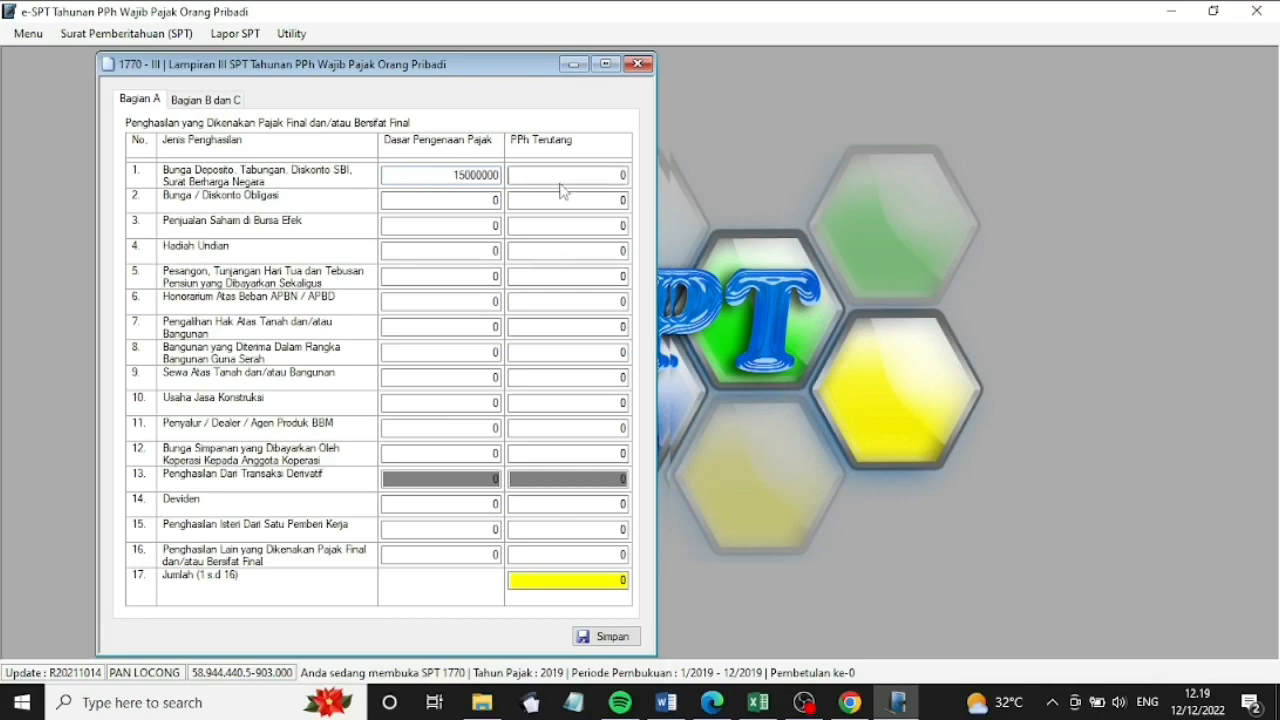
left_click(623, 175)
type("3000000")
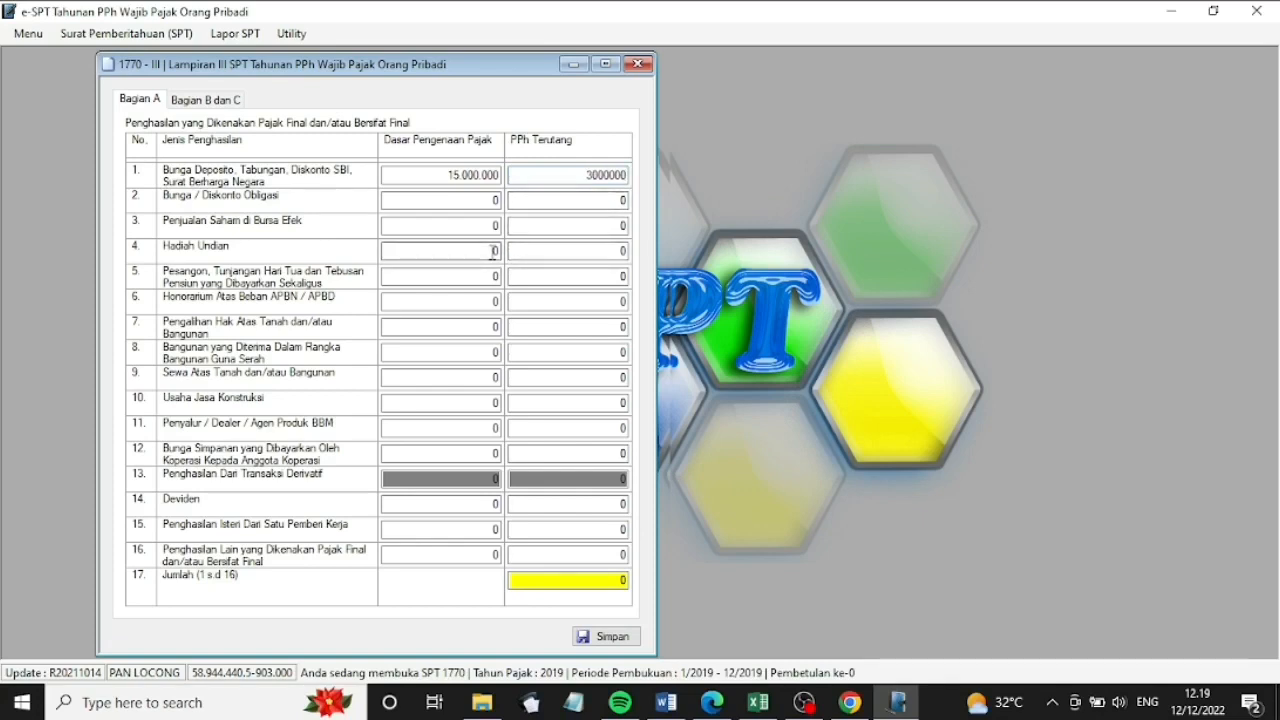
left_click(493, 251)
double_click(493, 251)
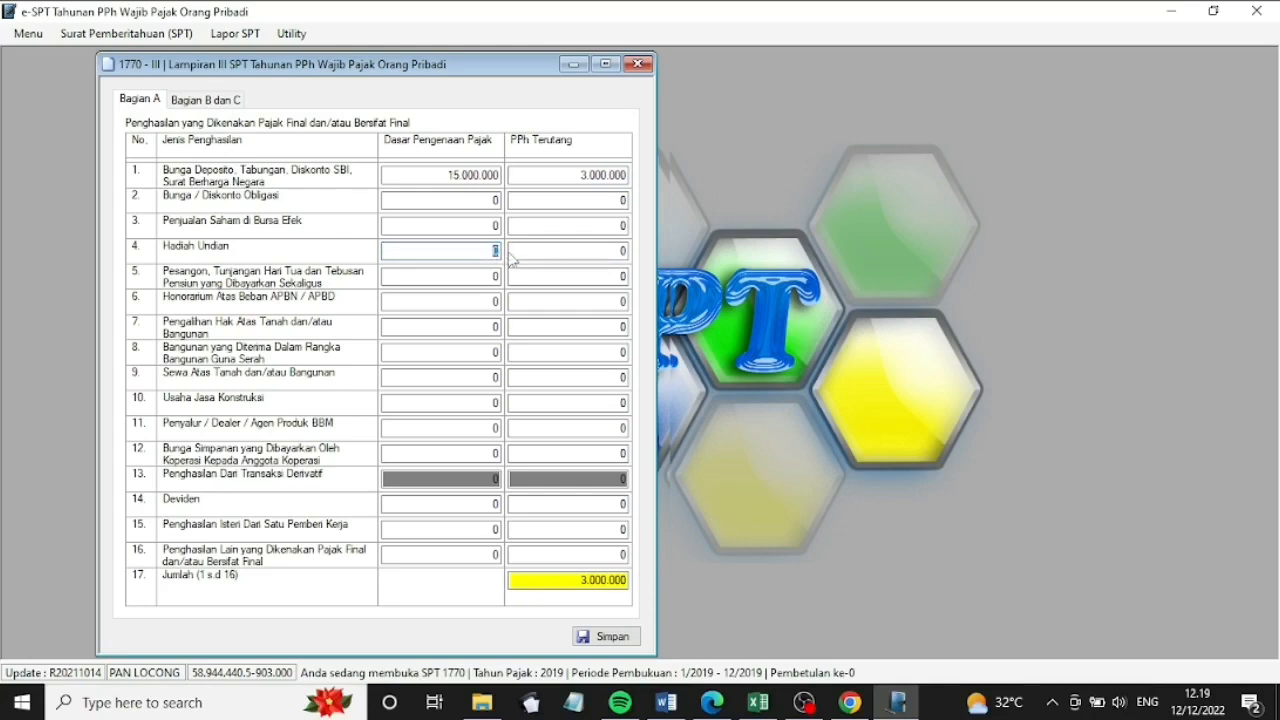
type("150000000")
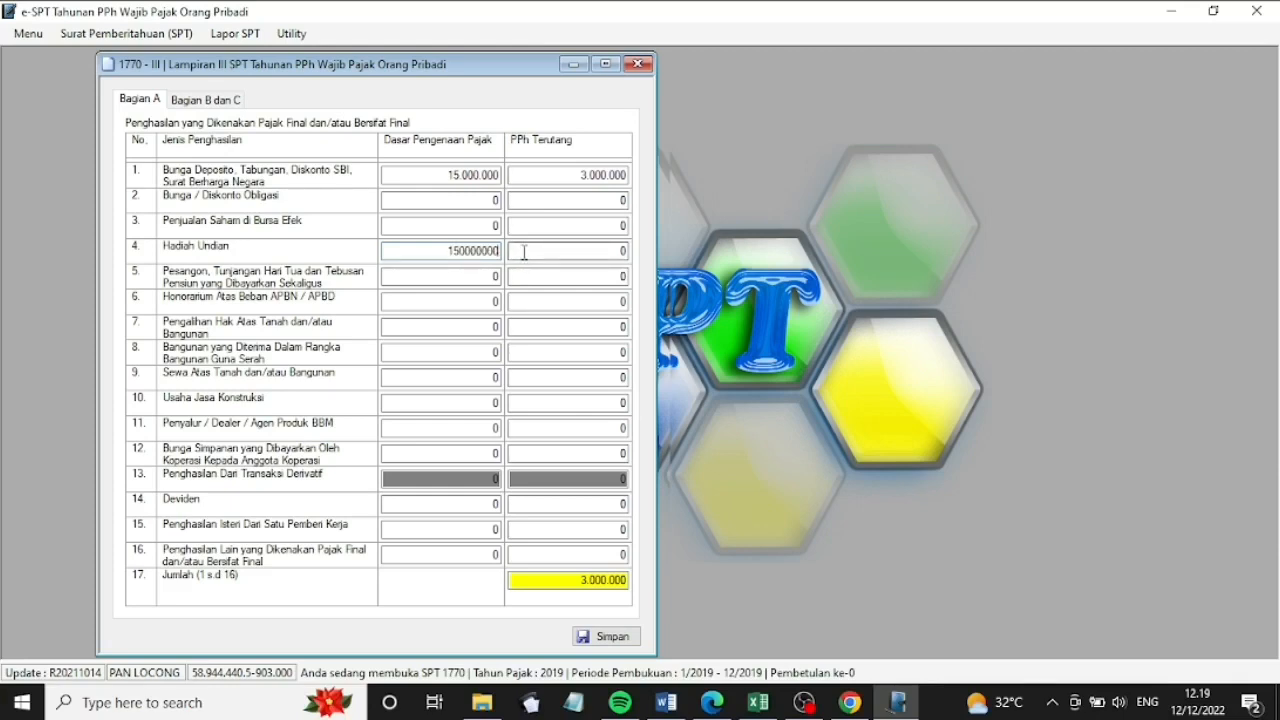
left_click(612, 250)
left_click_drag(612, 250, 626, 252)
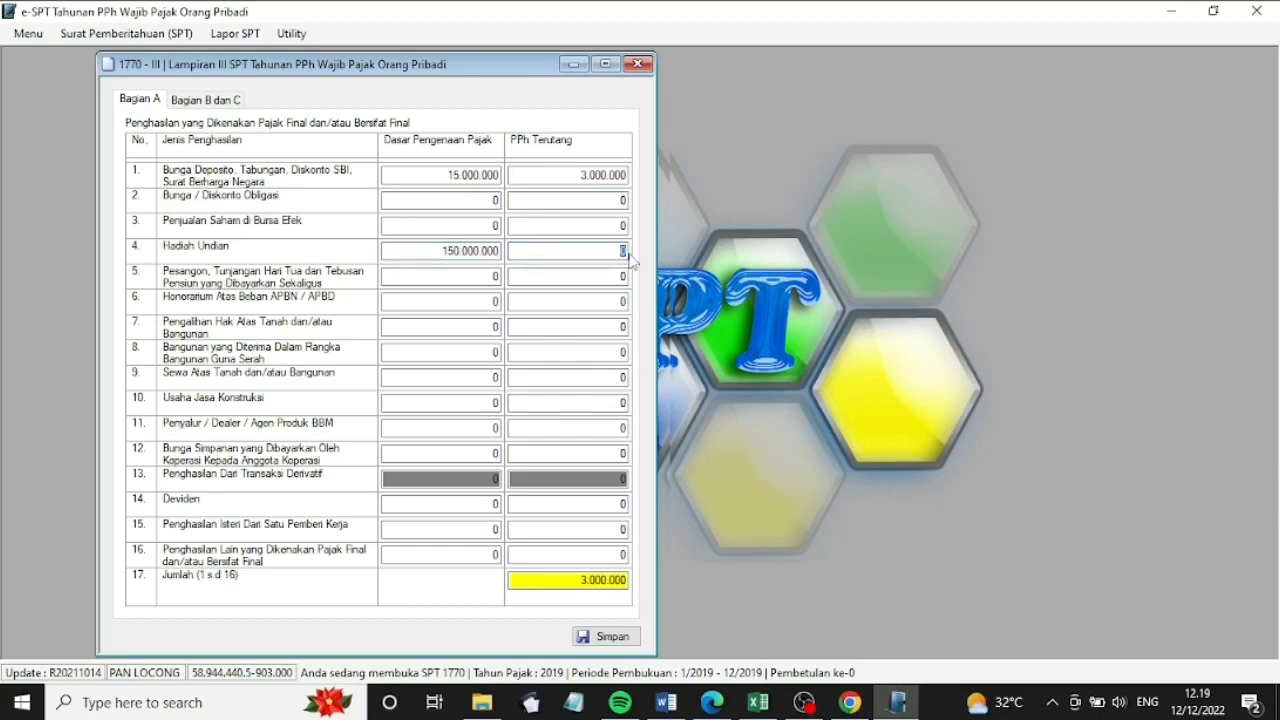
type("37500000")
Enter dividends 20.000.000 with tax 2.000.000, then save the Part A entries
left_click(495, 505)
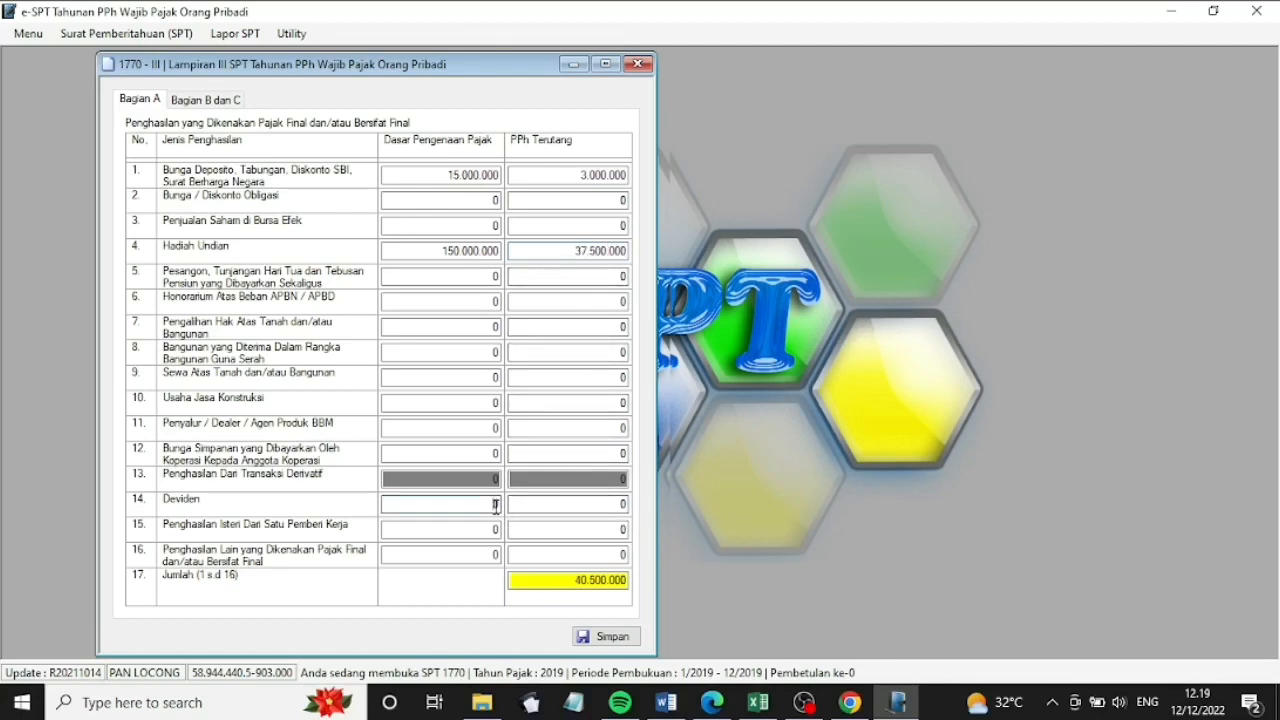
double_click(495, 505)
type("20000000")
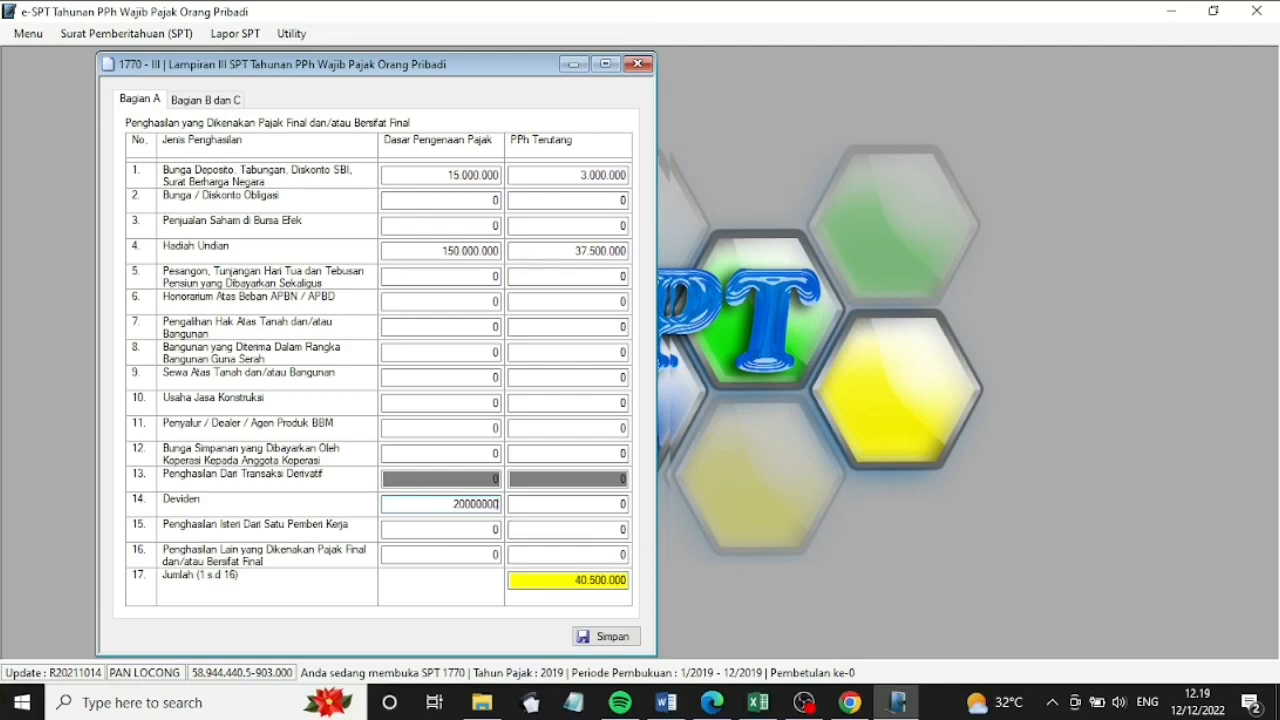
key("Tab")
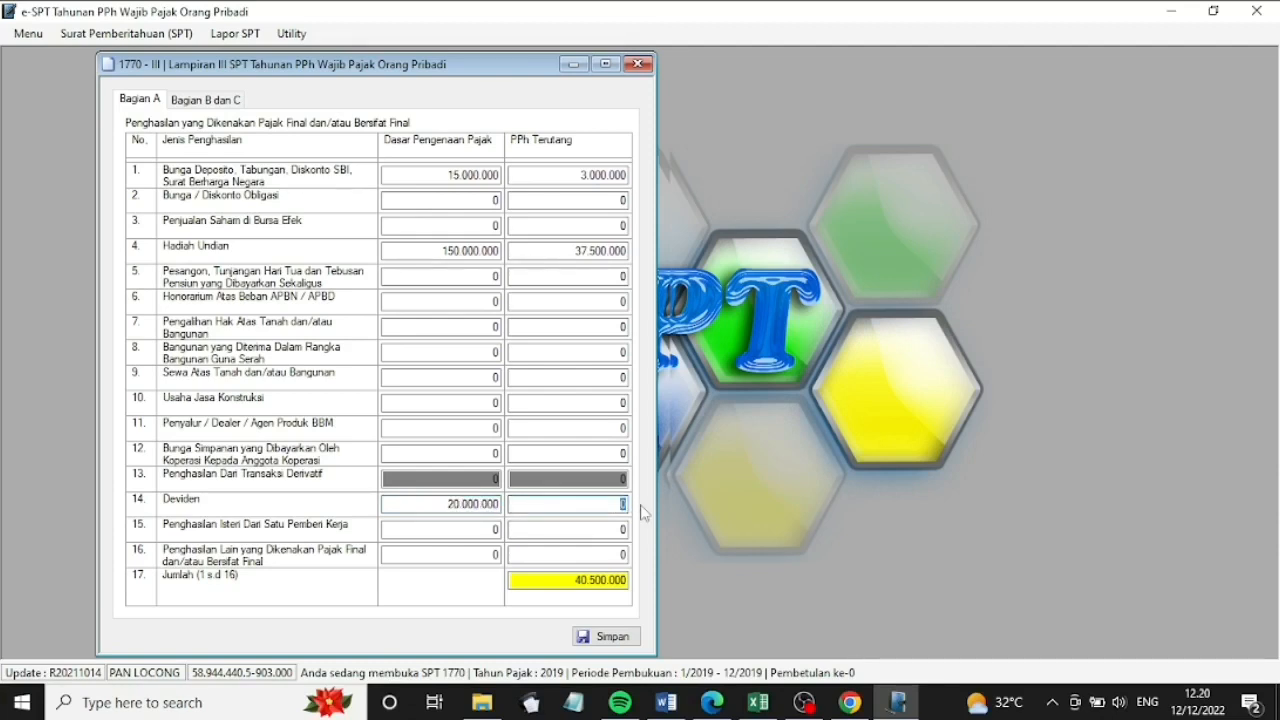
type("2000000")
left_click(565, 581)
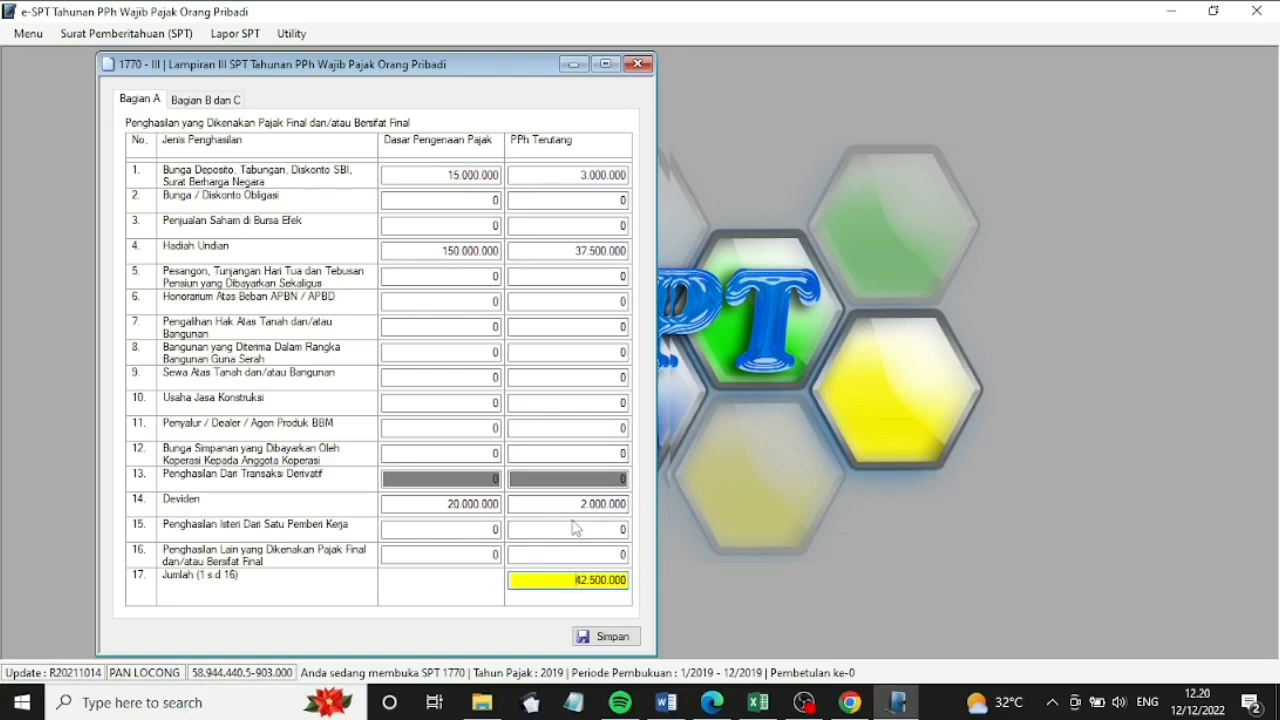
left_click(610, 636)
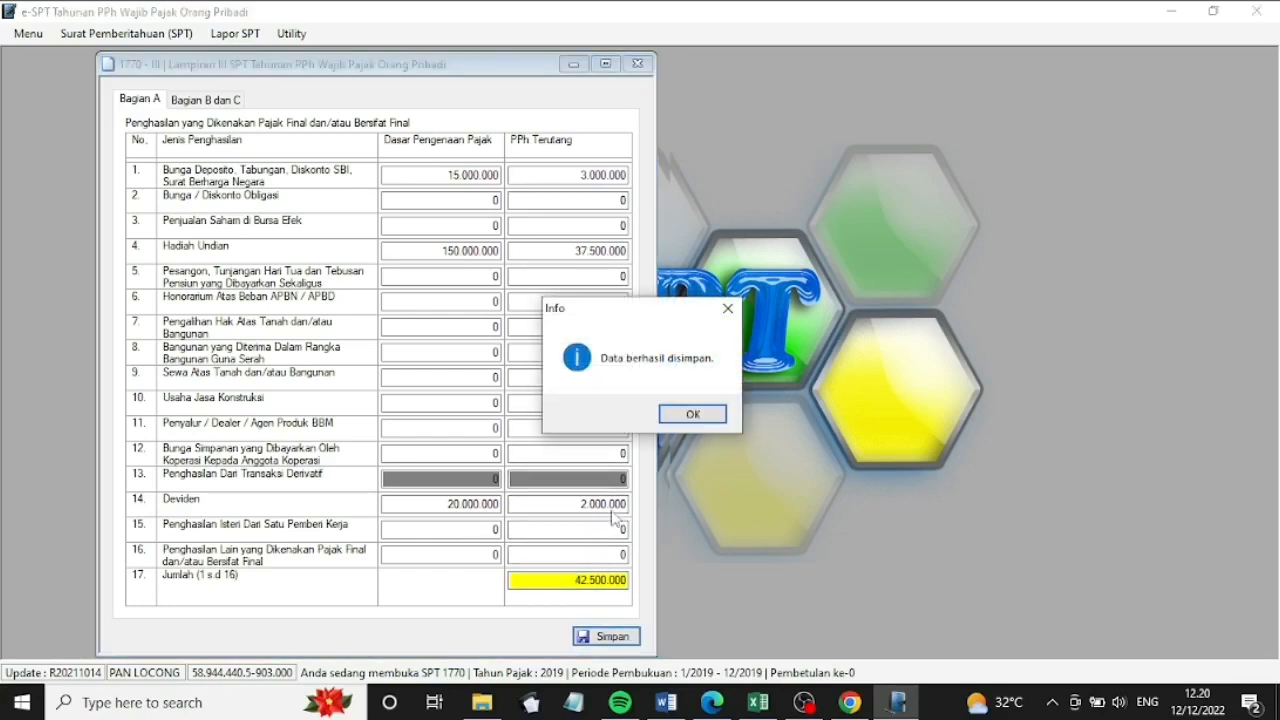
left_click(692, 414)
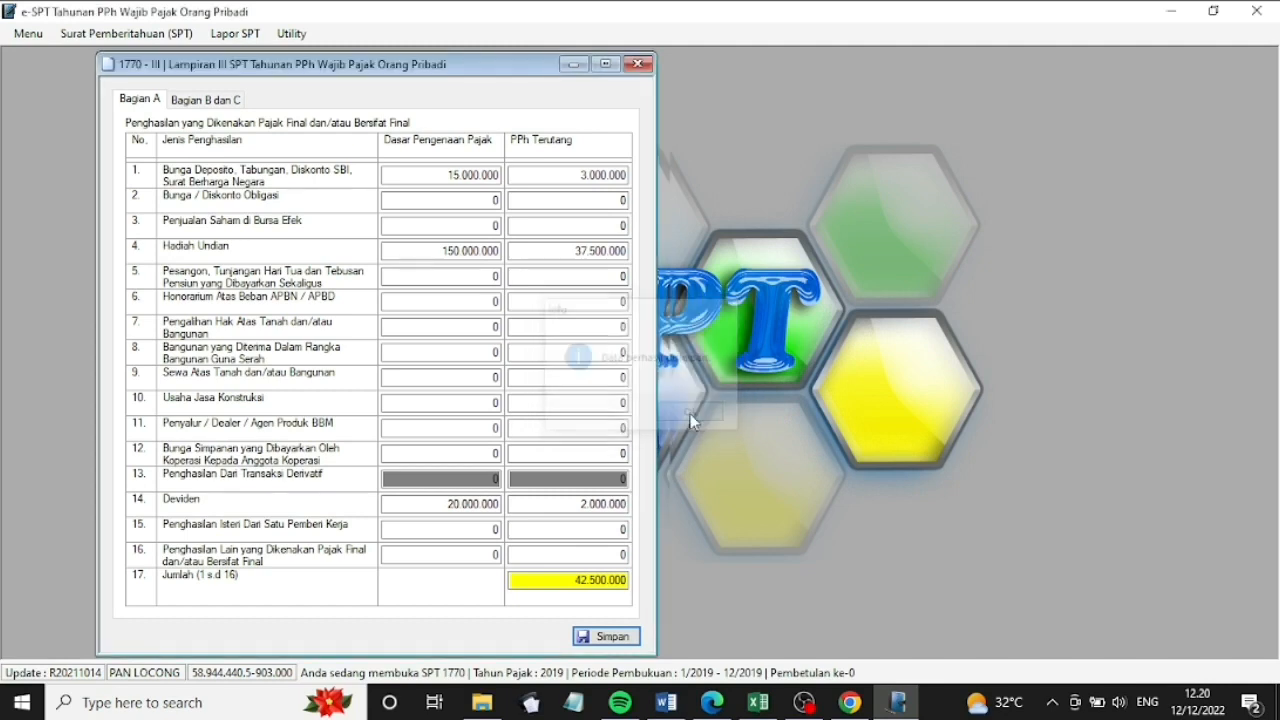
Enter 25.000.000 partnership profit share in Bagian B row 3, save, and close Lampiran III
left_click(208, 100)
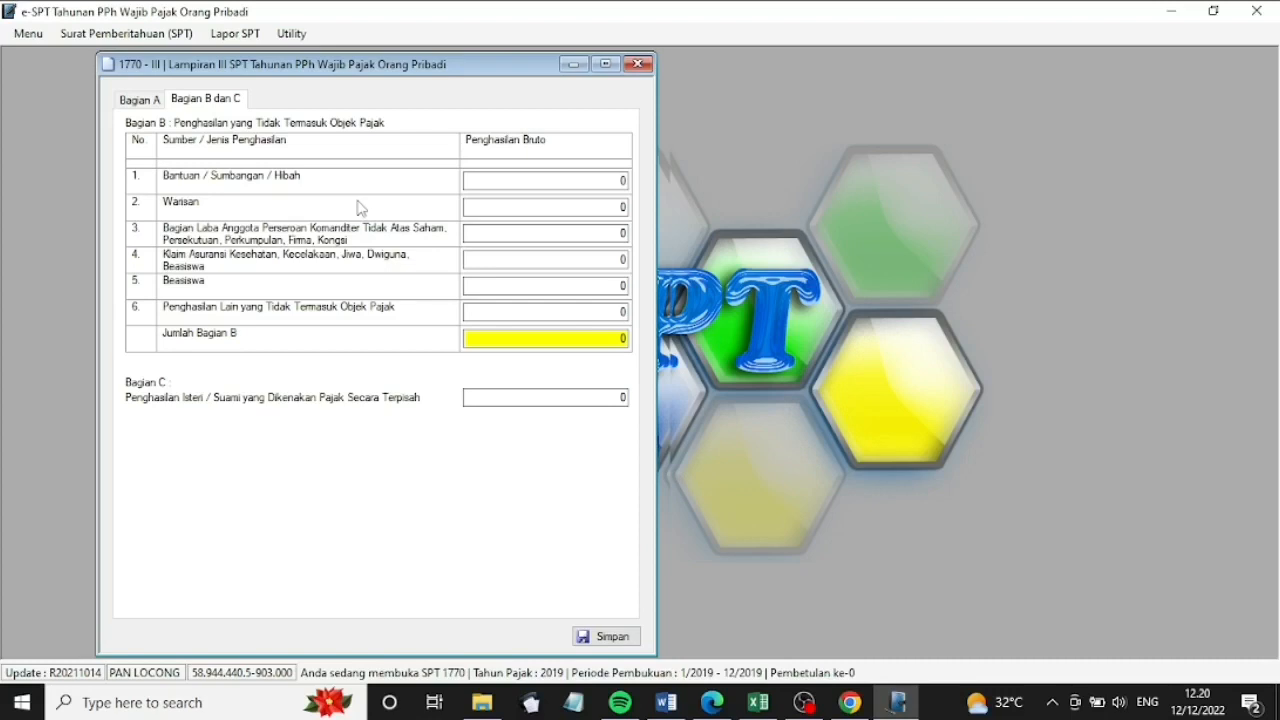
left_click(624, 233)
key("BackSpace")
type("25000000")
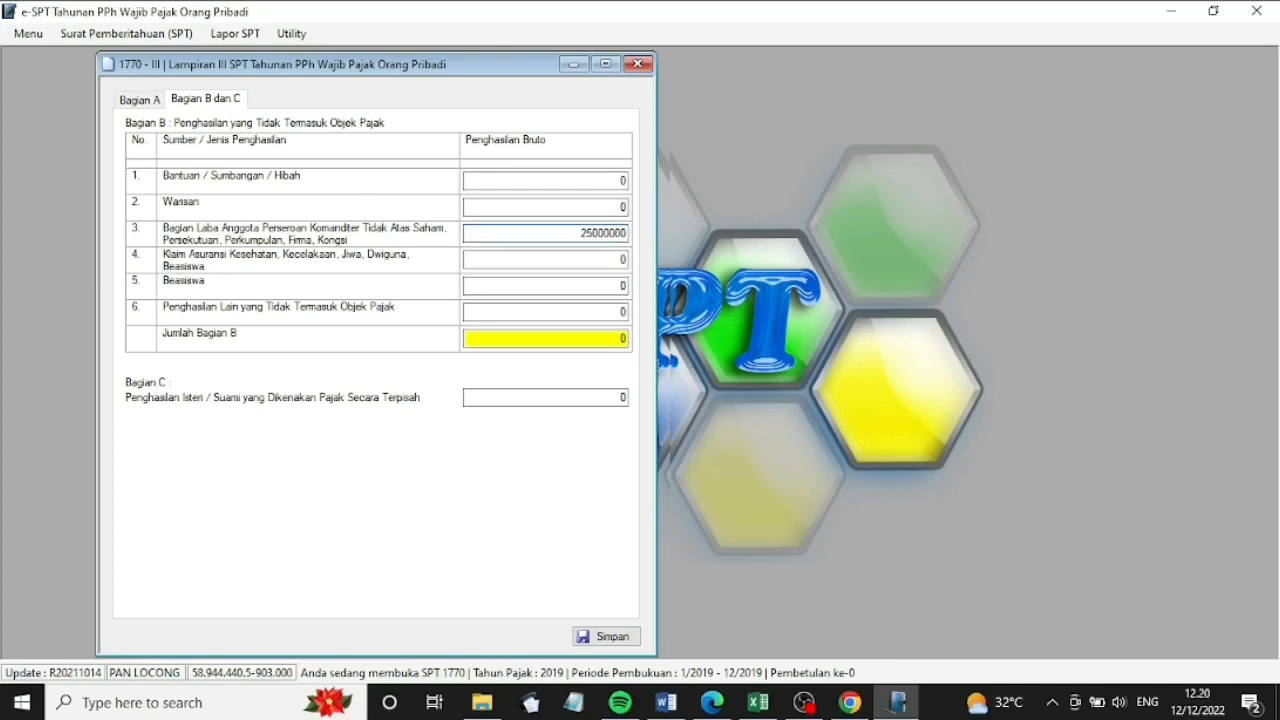
left_click(612, 337)
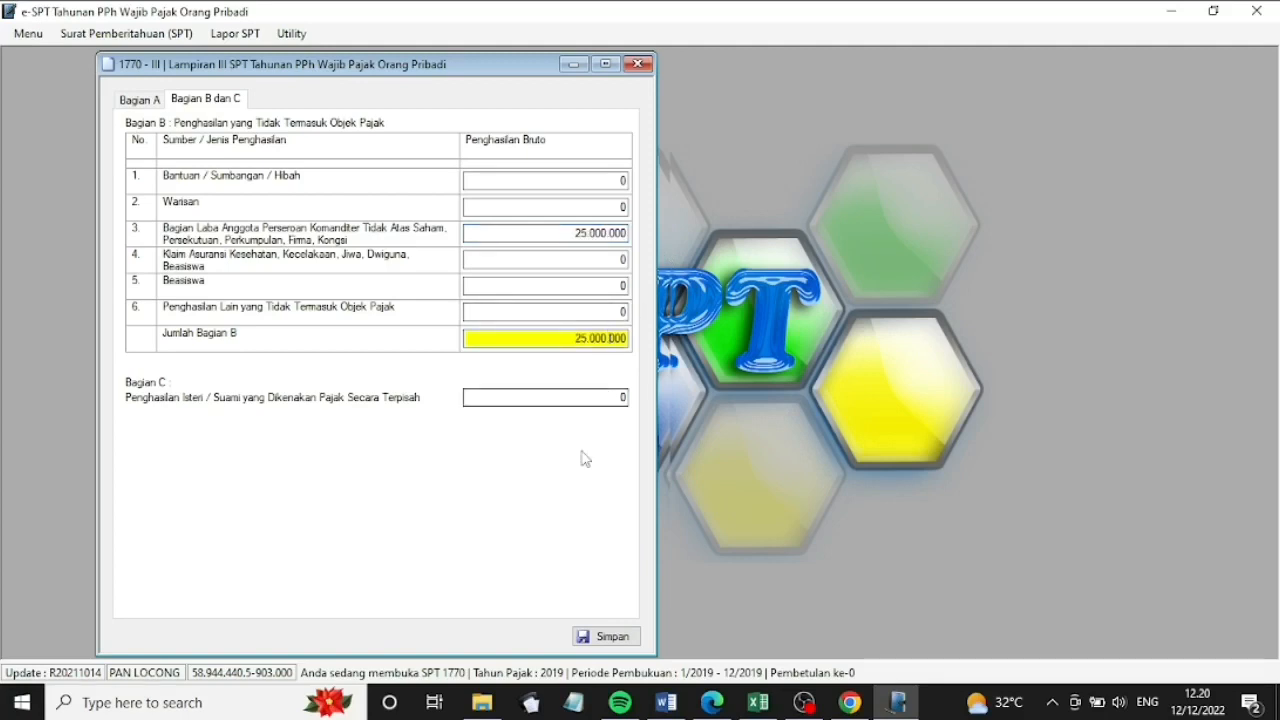
left_click(606, 636)
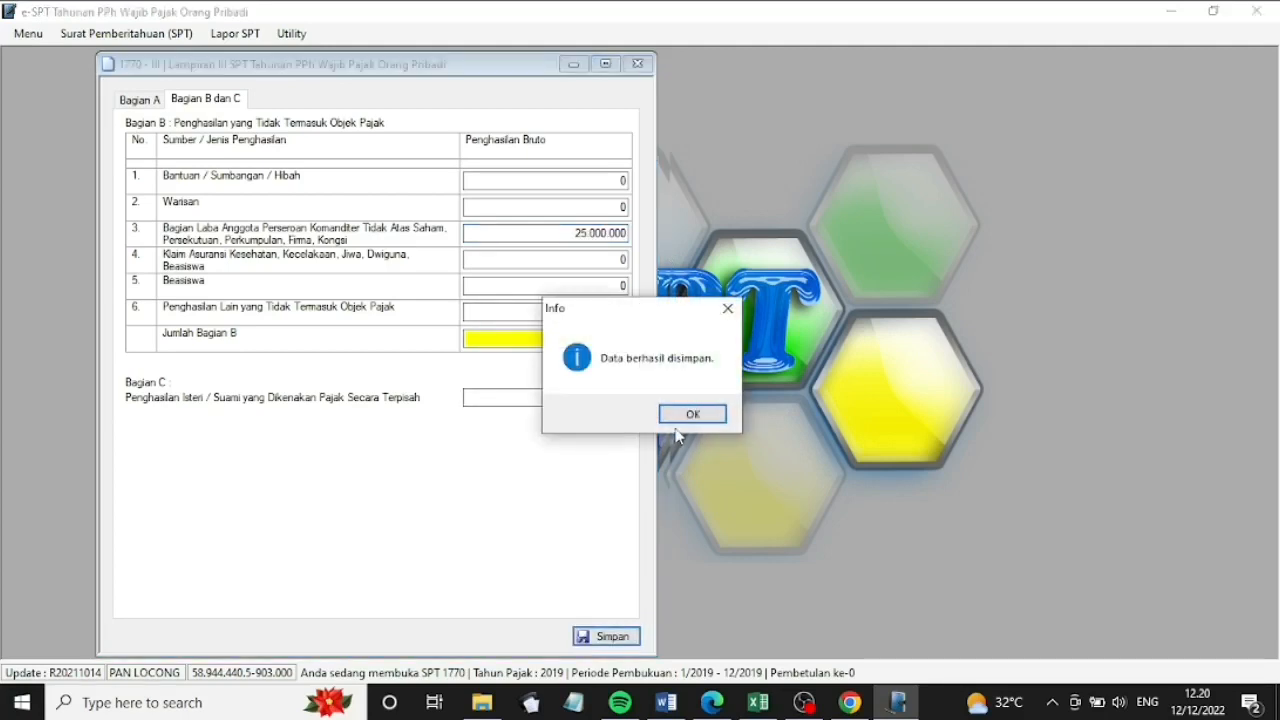
left_click(692, 415)
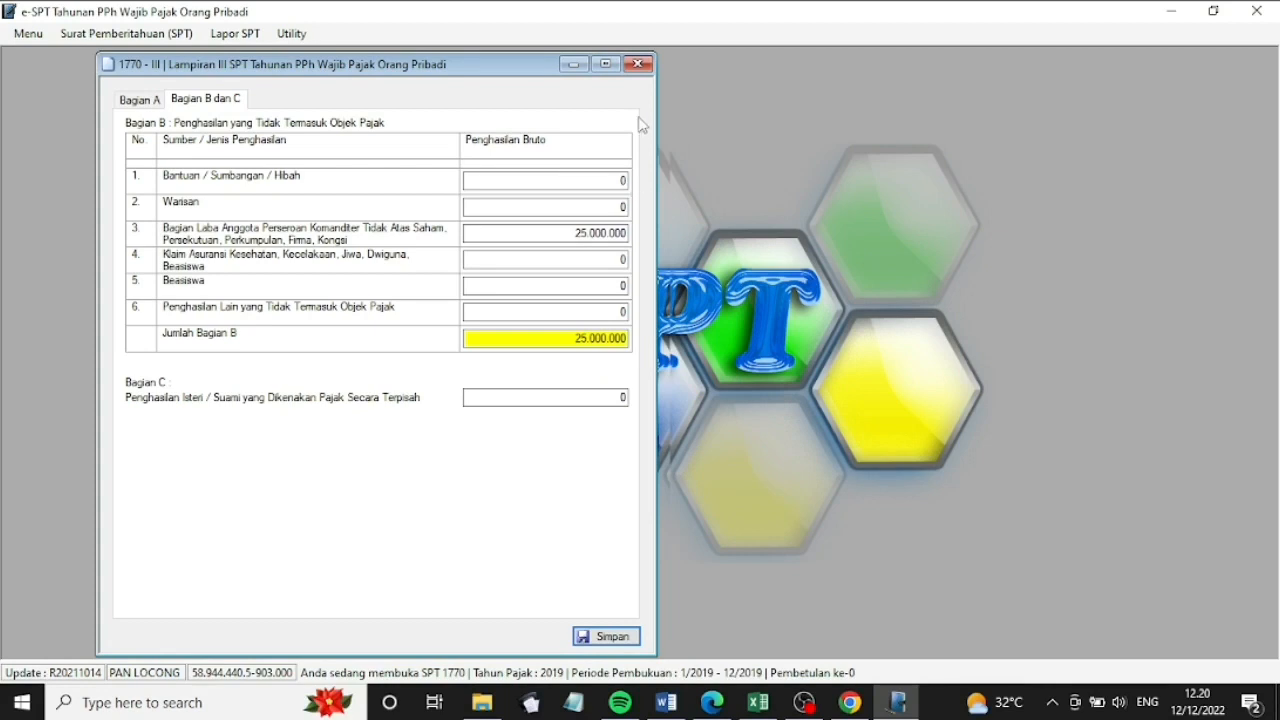
left_click(638, 64)
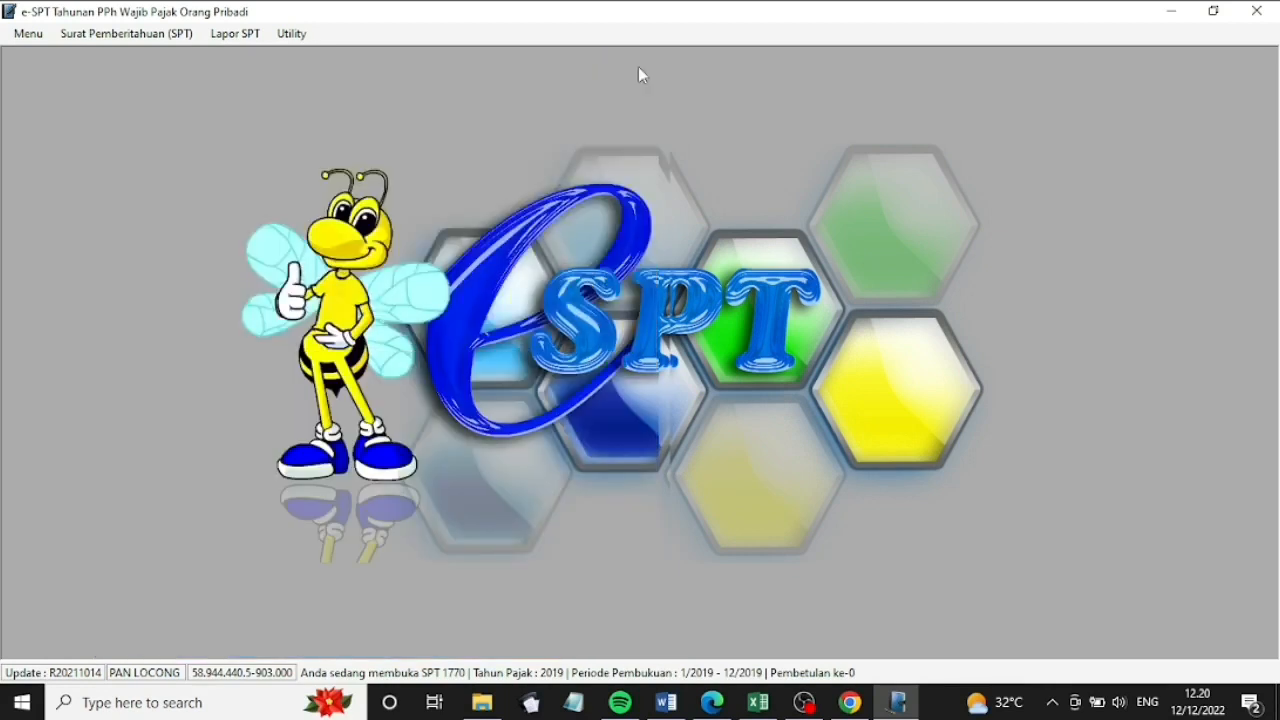
Open Lampiran II and start a PT Bali Dewata entry with its NPWP and certificate 1721 A-1 No 05
left_click(191, 35)
mouse_move(186, 126)
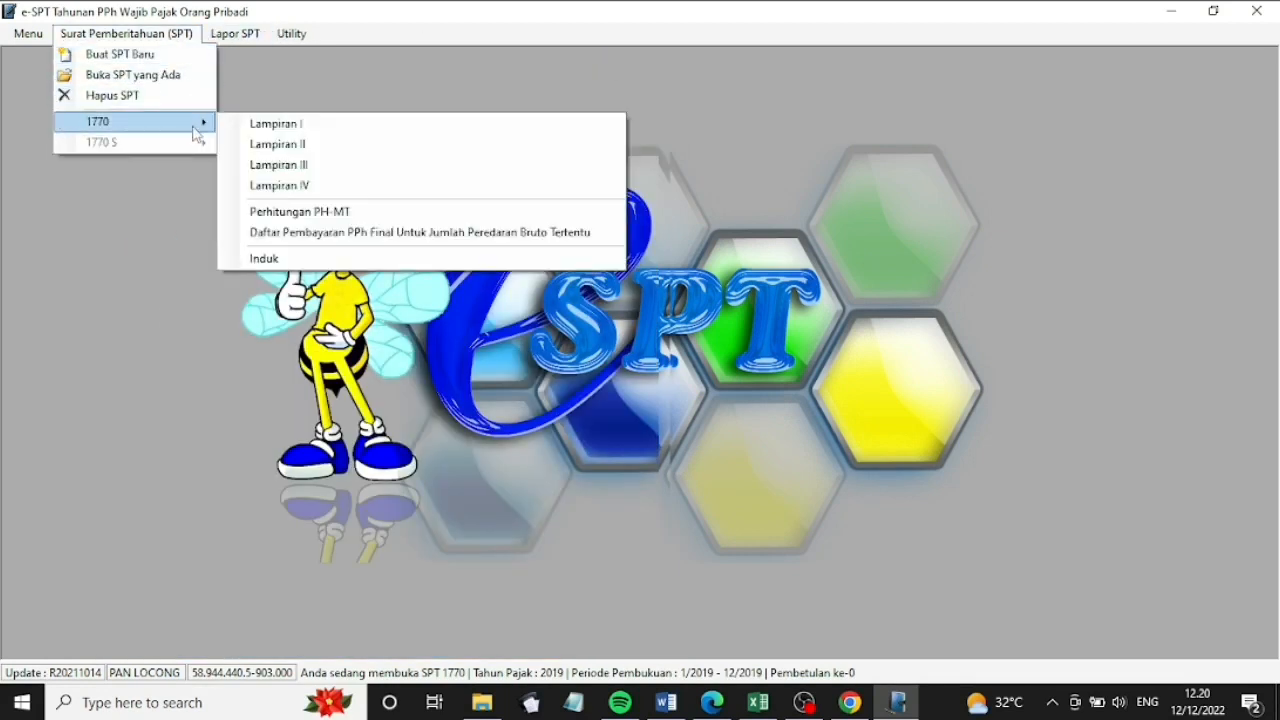
left_click(272, 146)
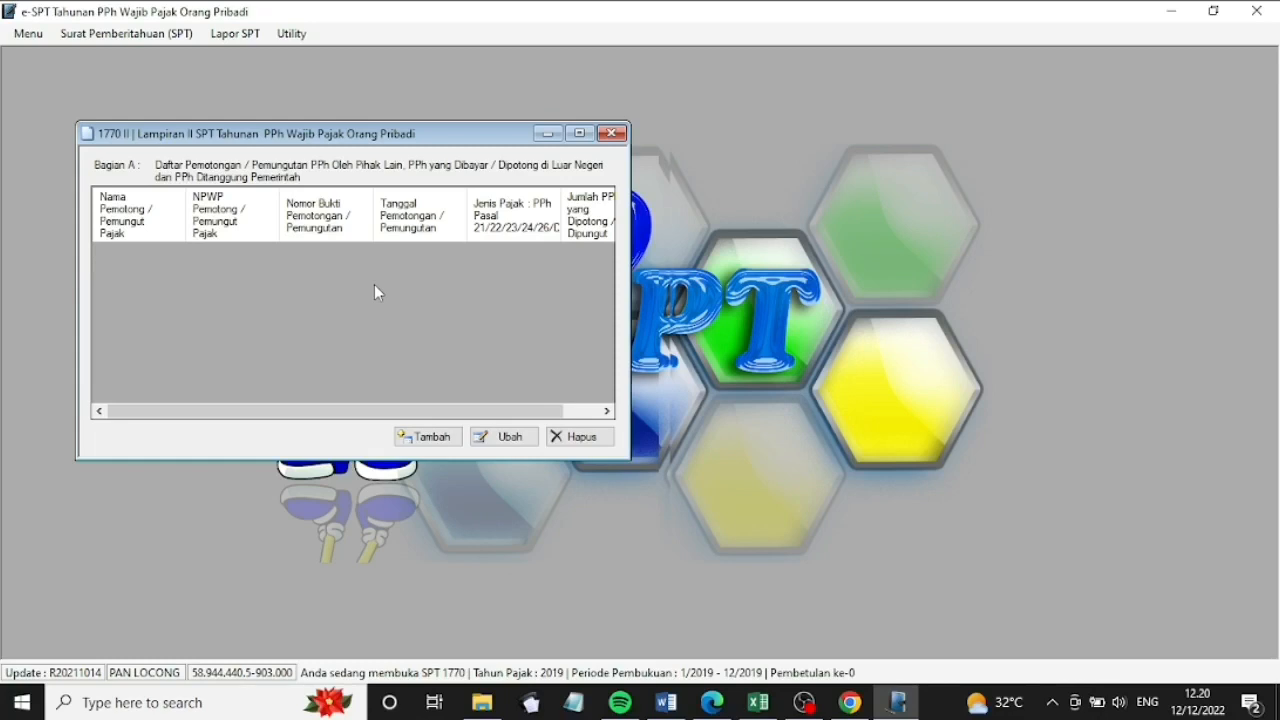
left_click(420, 442)
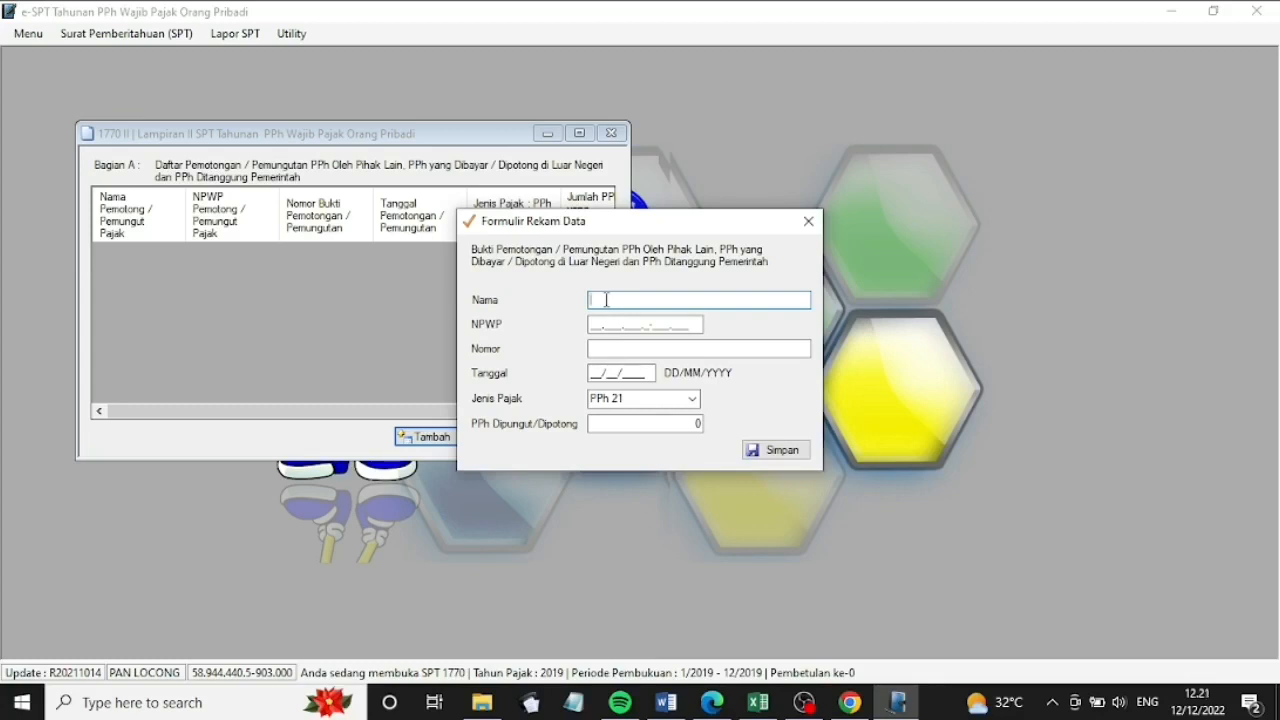
type("PT Bali Dewata")
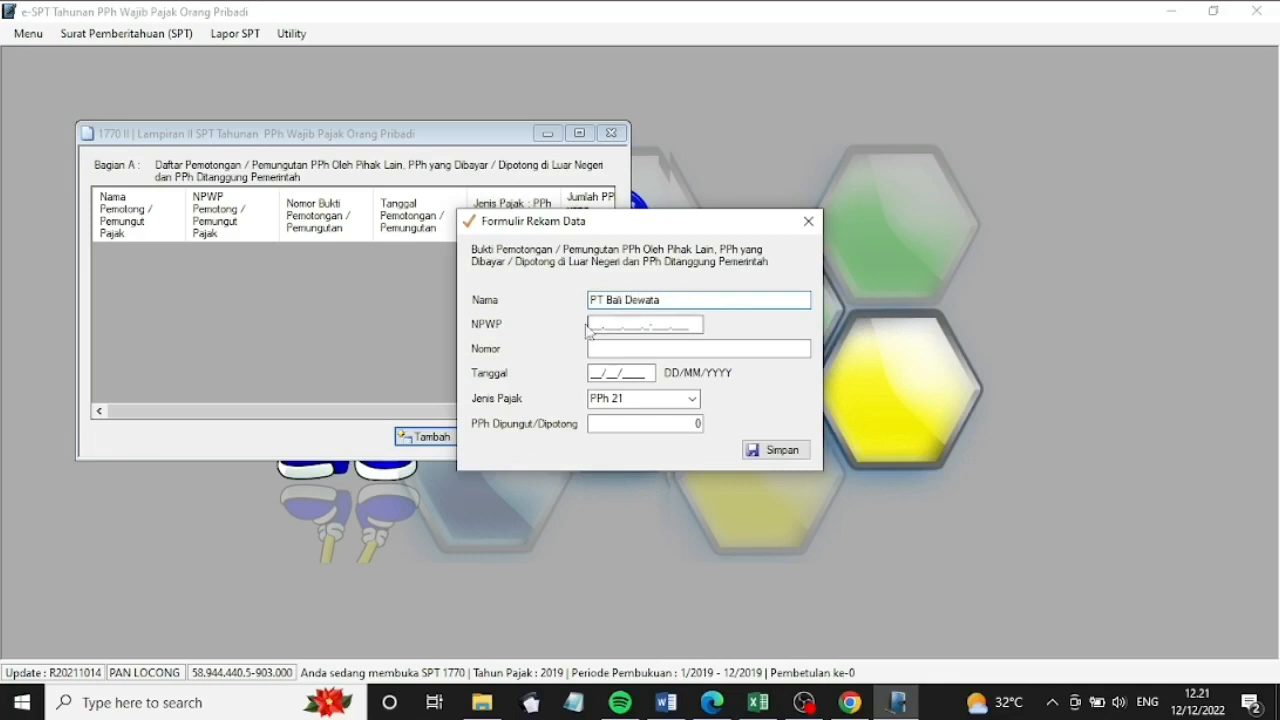
left_click(593, 327)
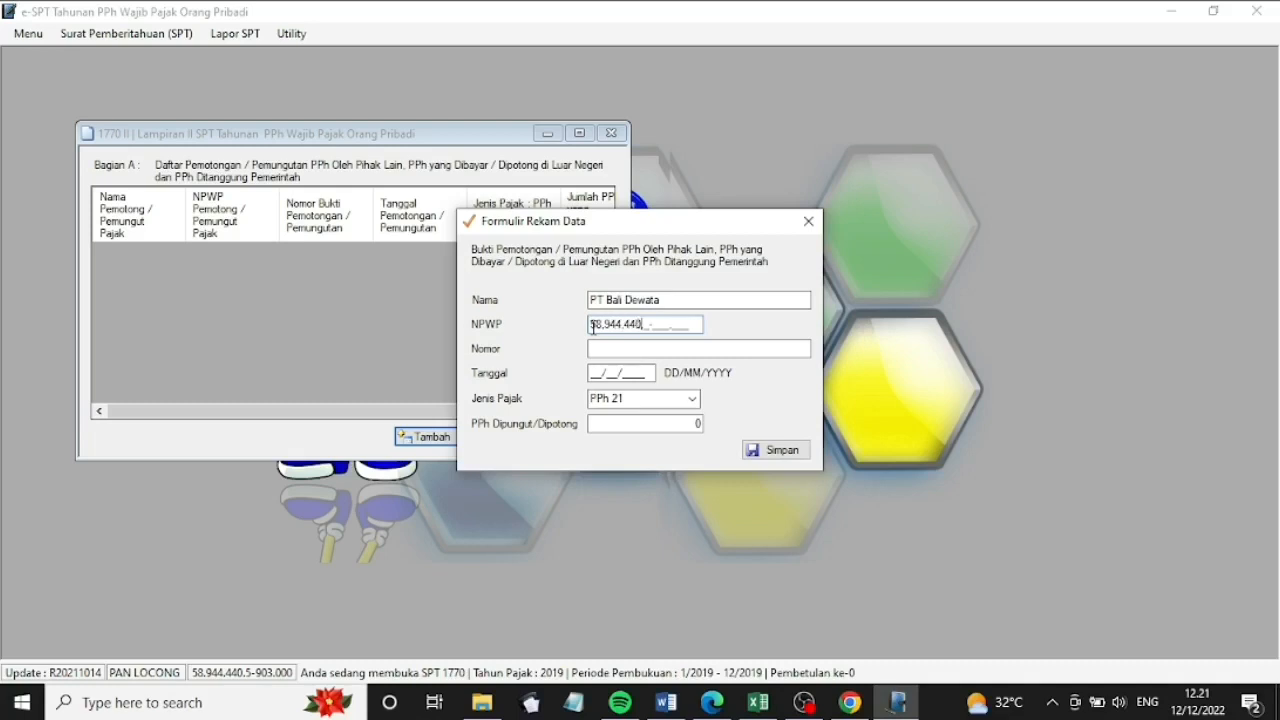
left_click(609, 353)
type("17")
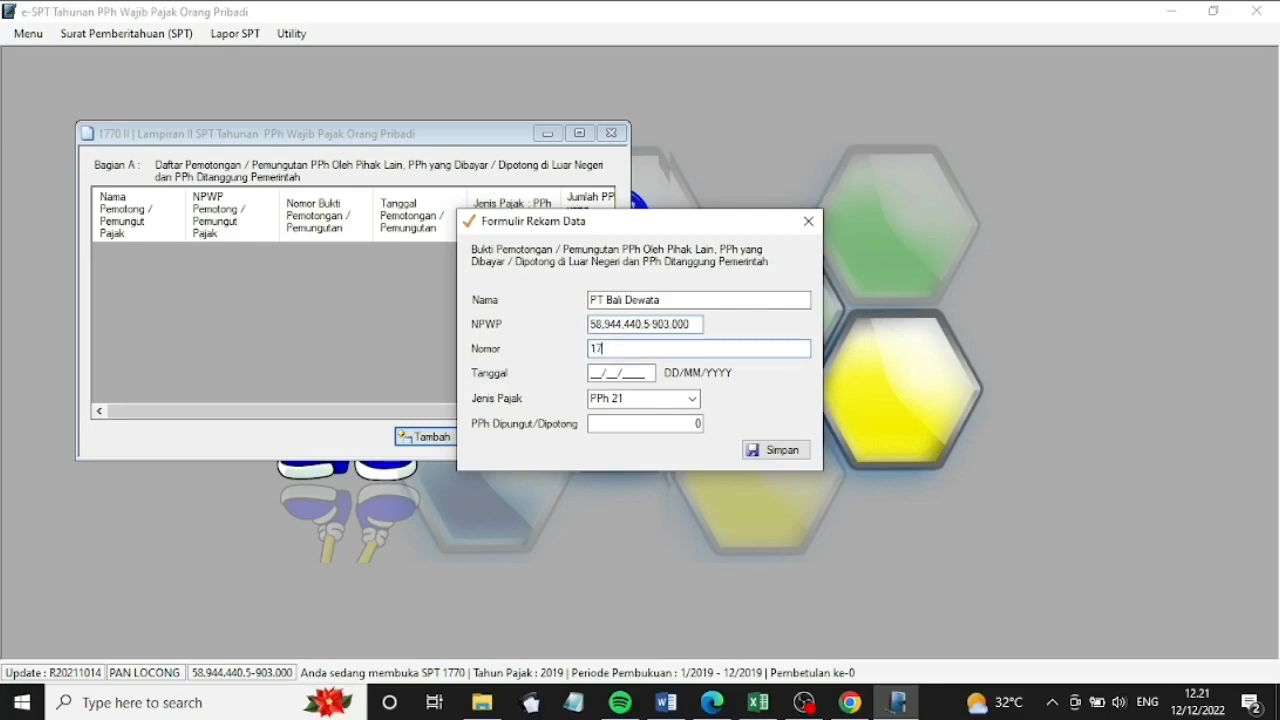
type("21 A-1 No 05")
Set the certificate date 31/12/2019 and withheld amount 60.000, save the entry, and start another
left_click(603, 372)
left_click(591, 372)
type("31122019")
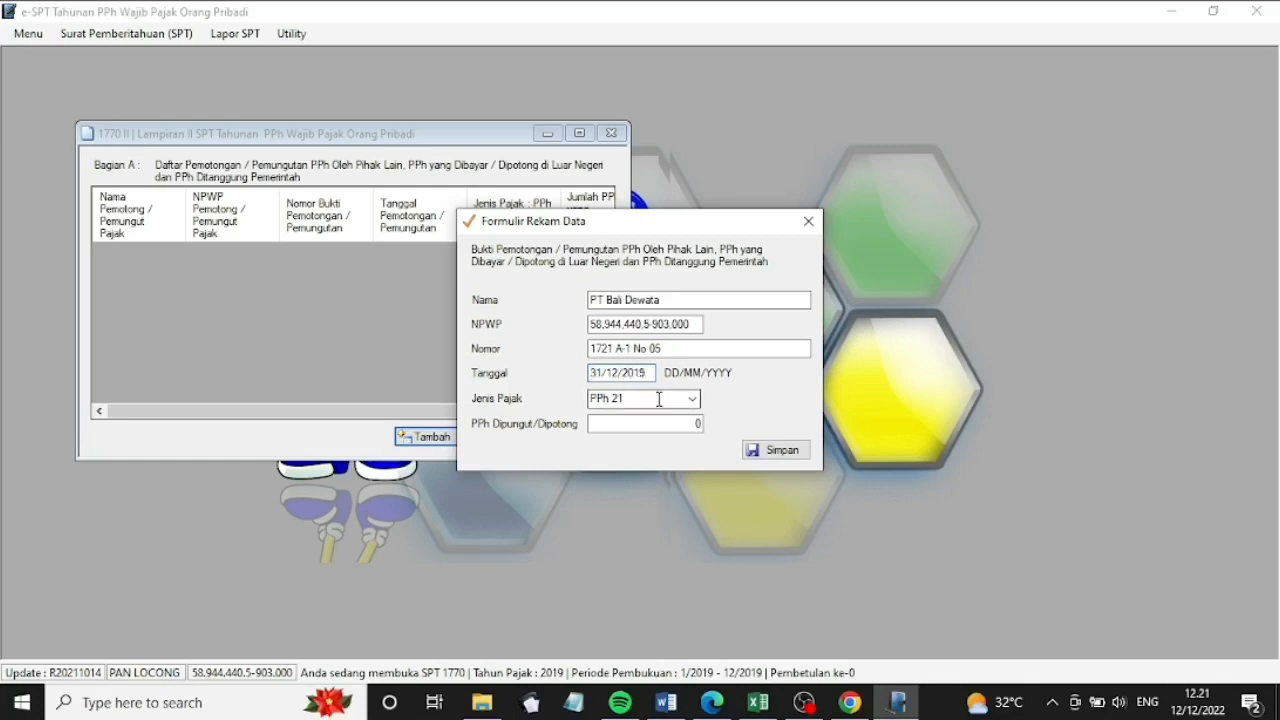
left_click(632, 424)
double_click(697, 424)
type("600000")
key("BackSpace")
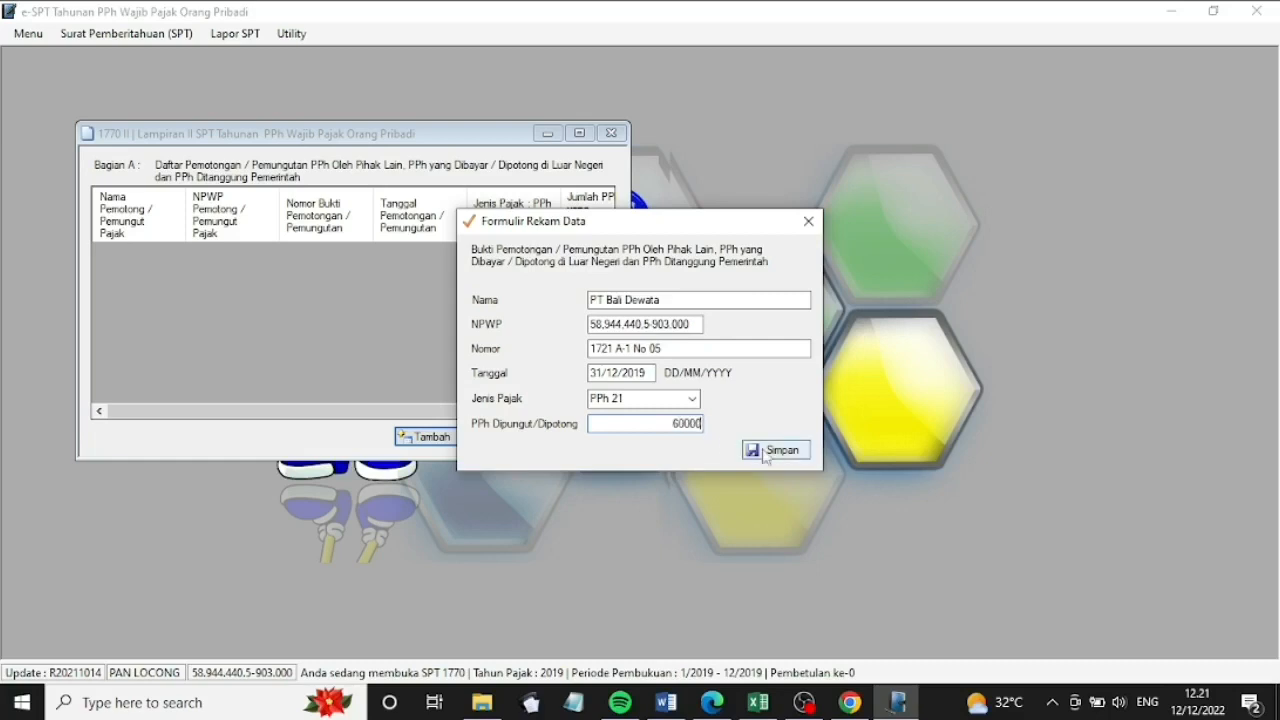
left_click(778, 452)
left_click(714, 420)
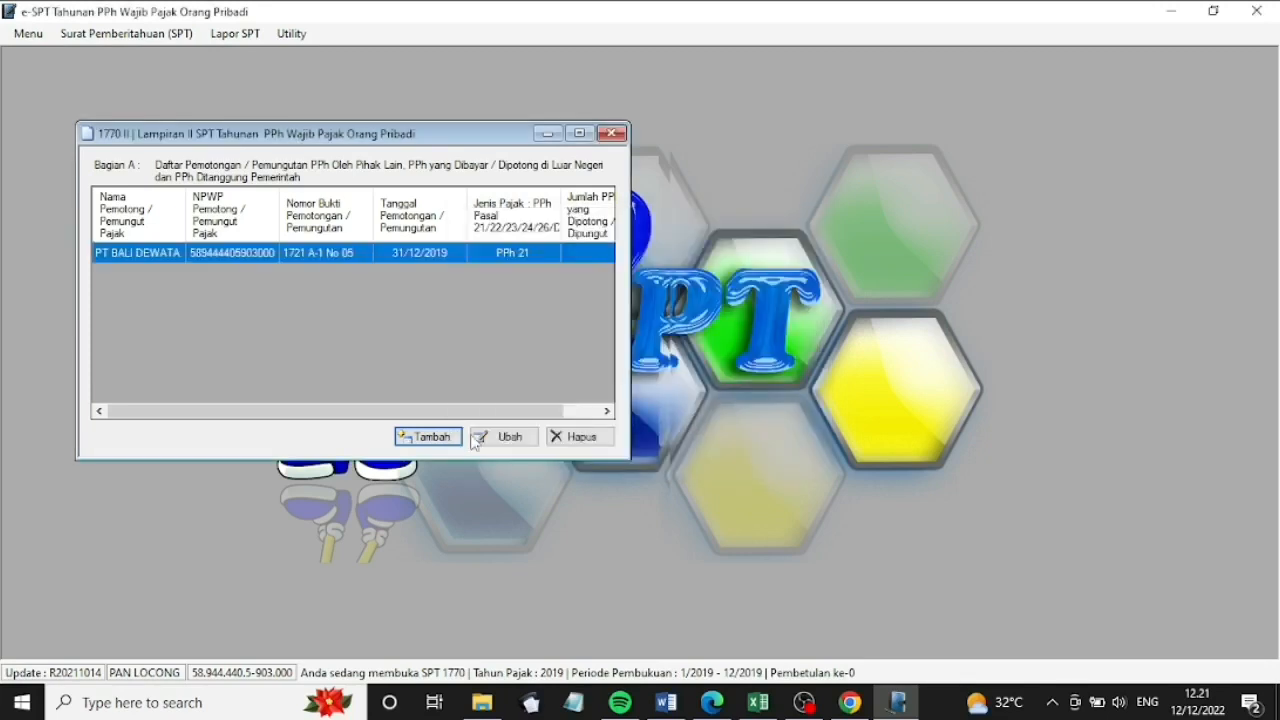
left_click(443, 438)
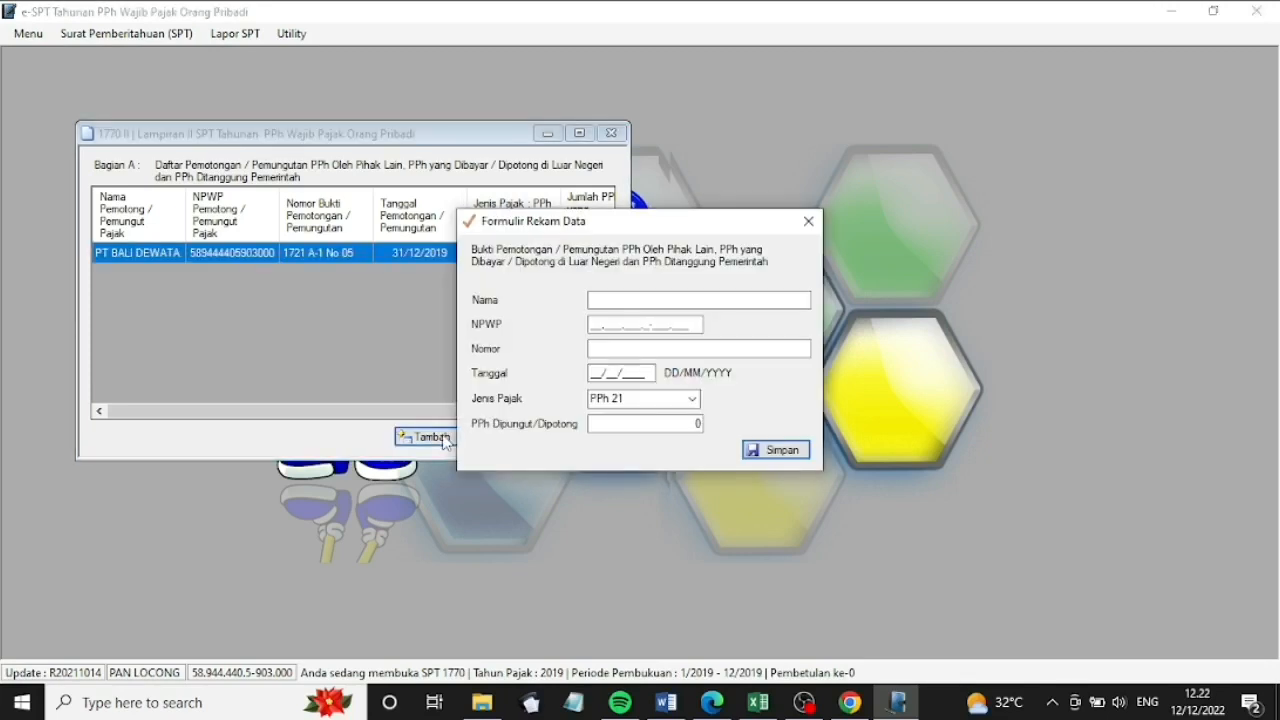
Fill in Universitas Yuuk Belajar with its NPWP, slip 1721 A-1 No 10, 31/12/2019, 1.379.400, and save
type("Unie")
type("e")
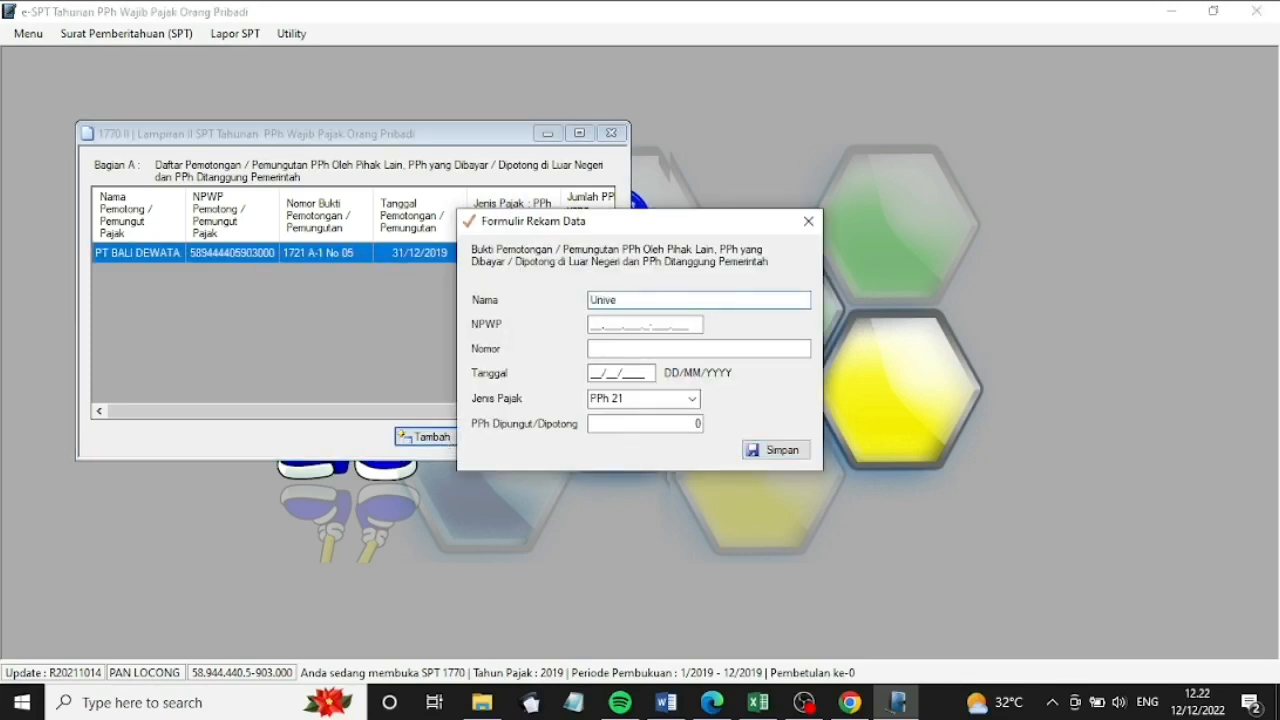
type("rsitas Yuuk Belajar")
left_click(592, 326)
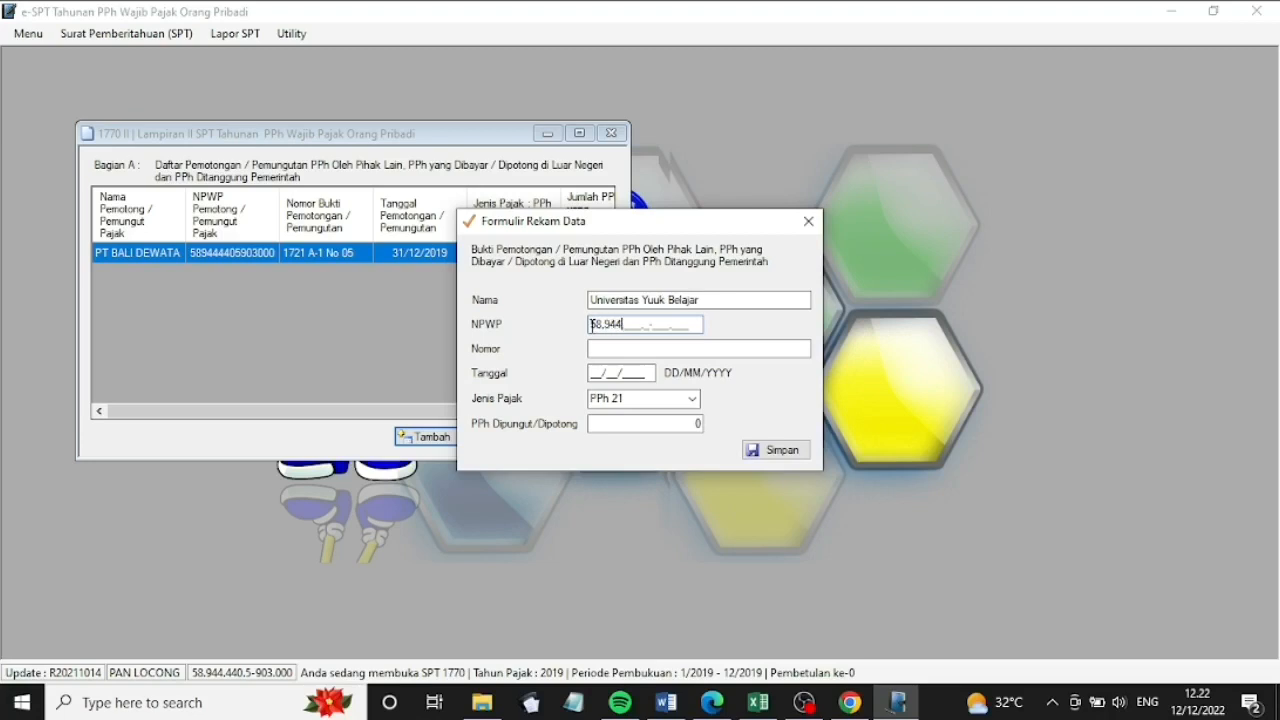
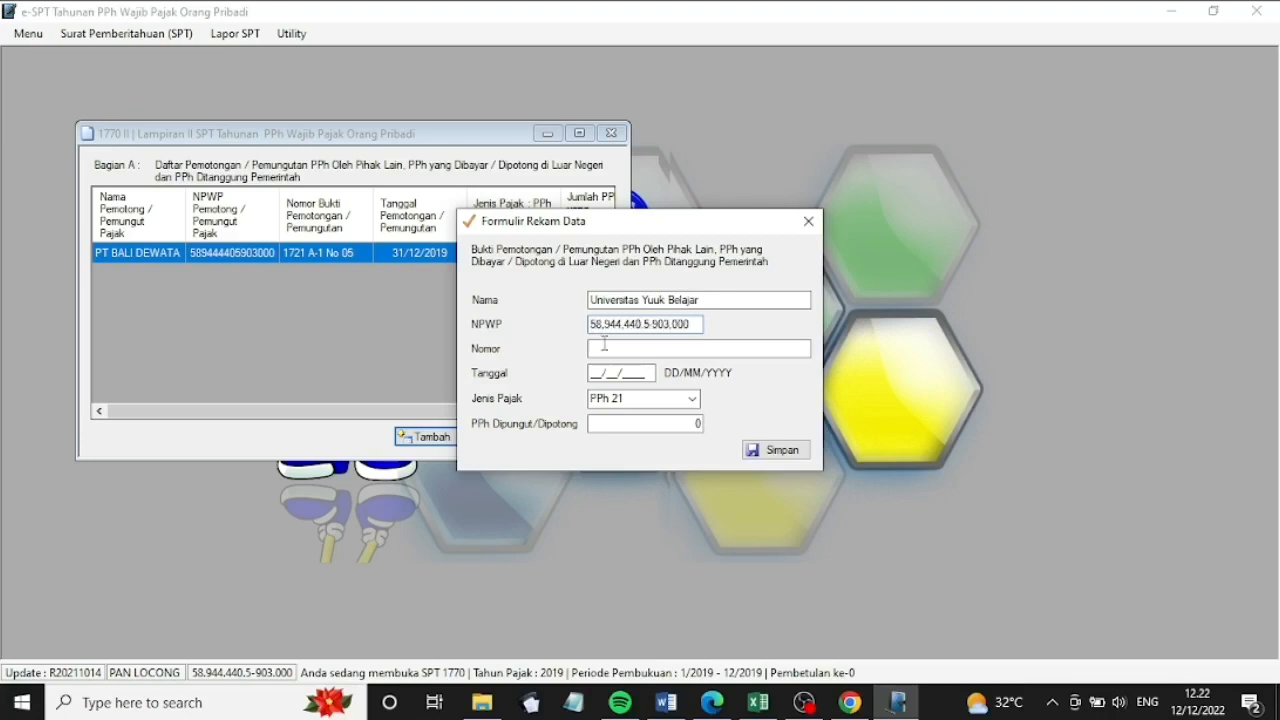
left_click(605, 350)
type("1721 A-1 No 10")
left_click(591, 375)
type("31/12/2019")
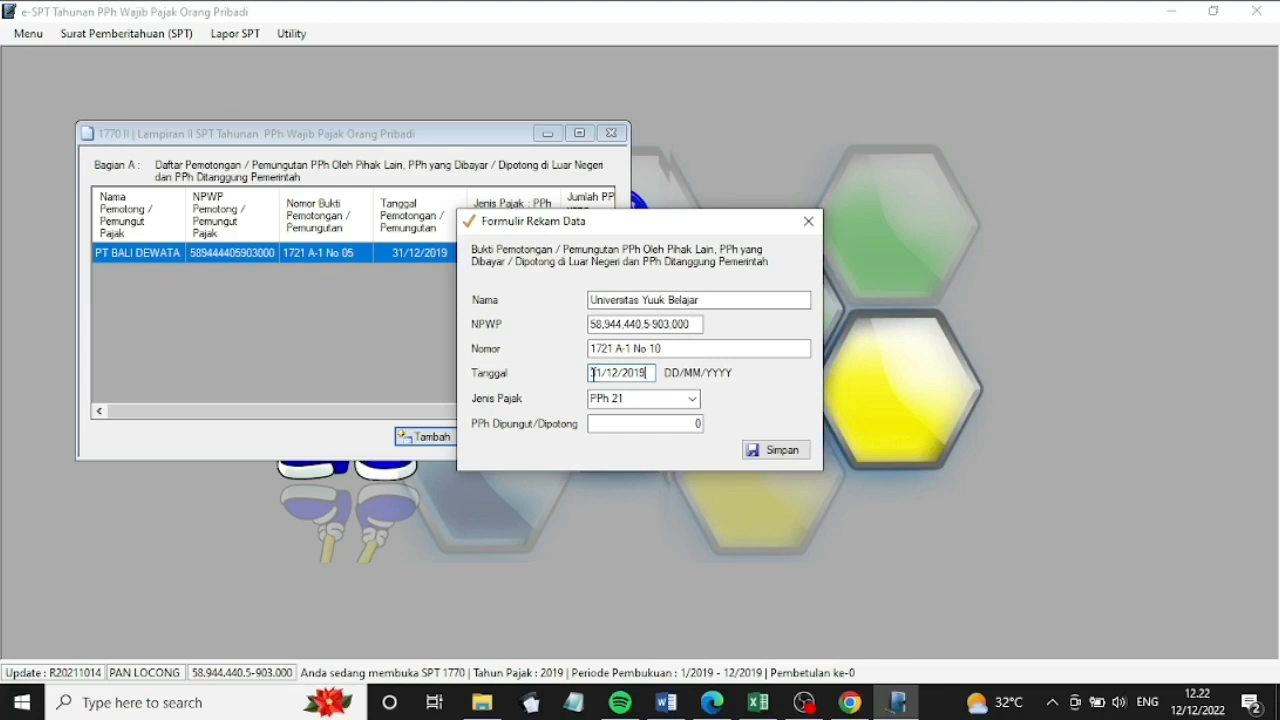
left_click(697, 424)
type("1.")
type("379.400")
left_click(762, 452)
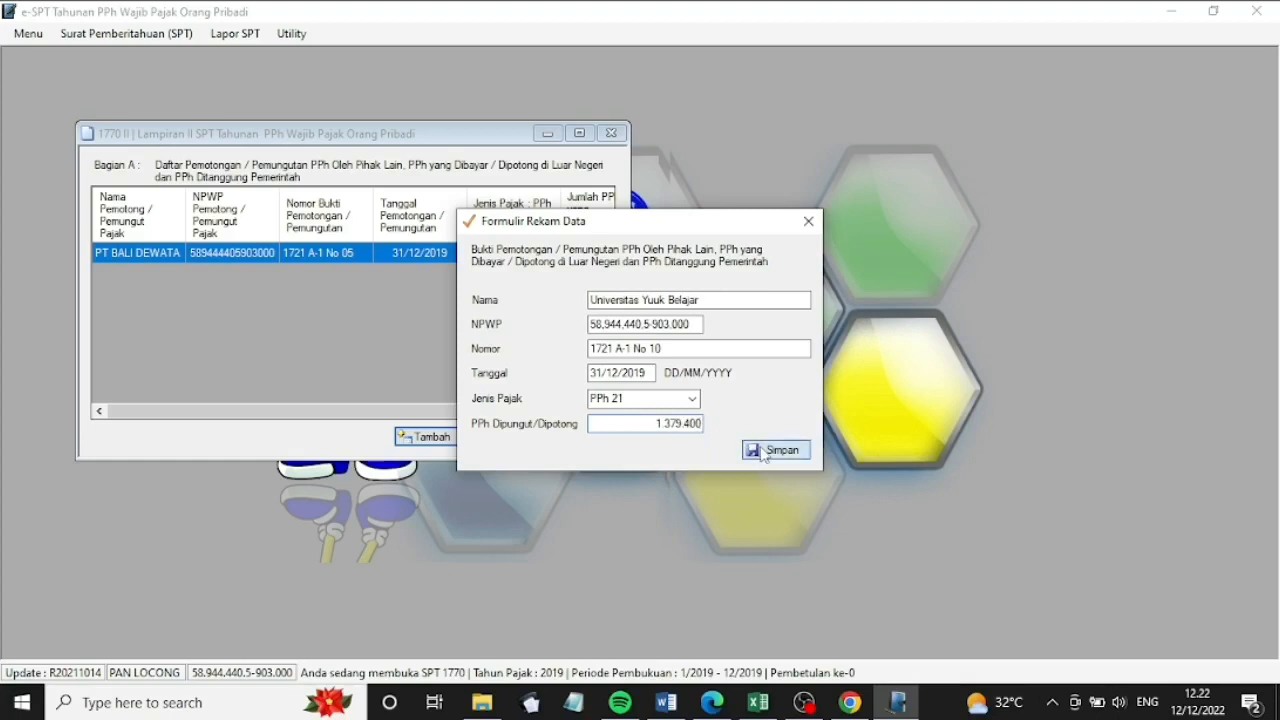
left_click(694, 414)
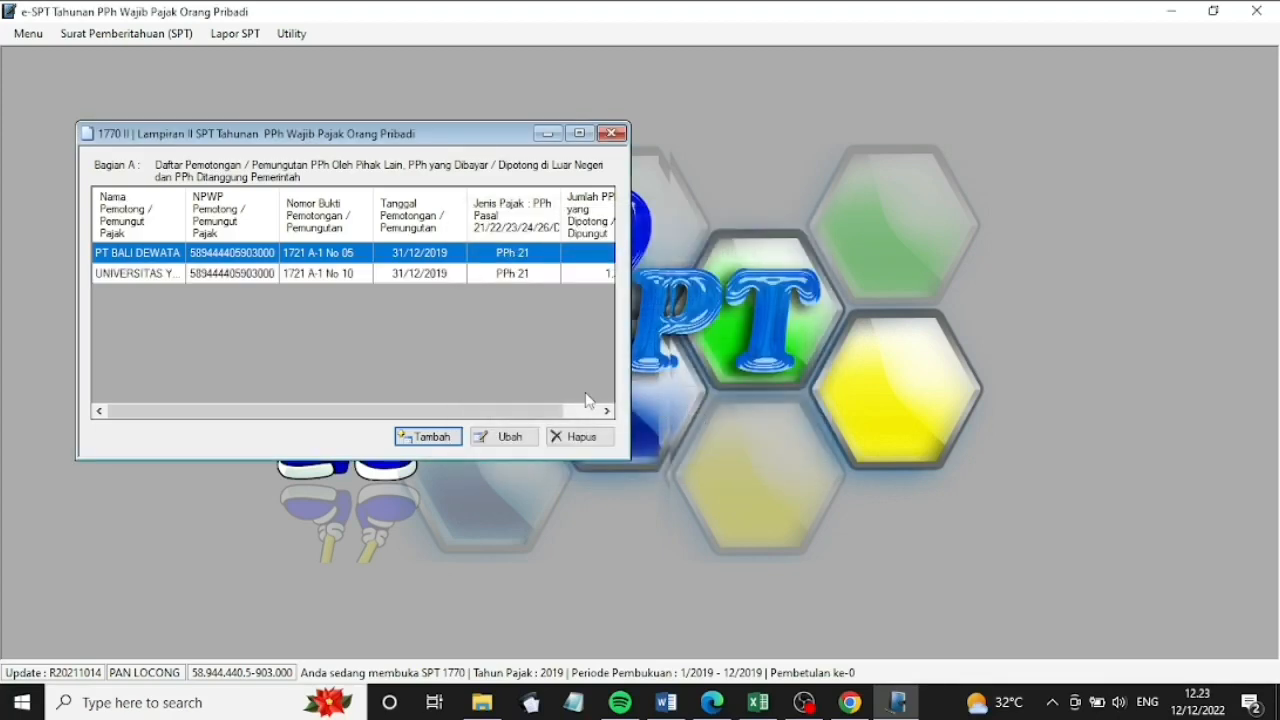
Add a new entry for Instansi Departemen Dalam Negeri with its NPWP, slip 09/22/X/19, dated 05/10/2019
left_click(440, 437)
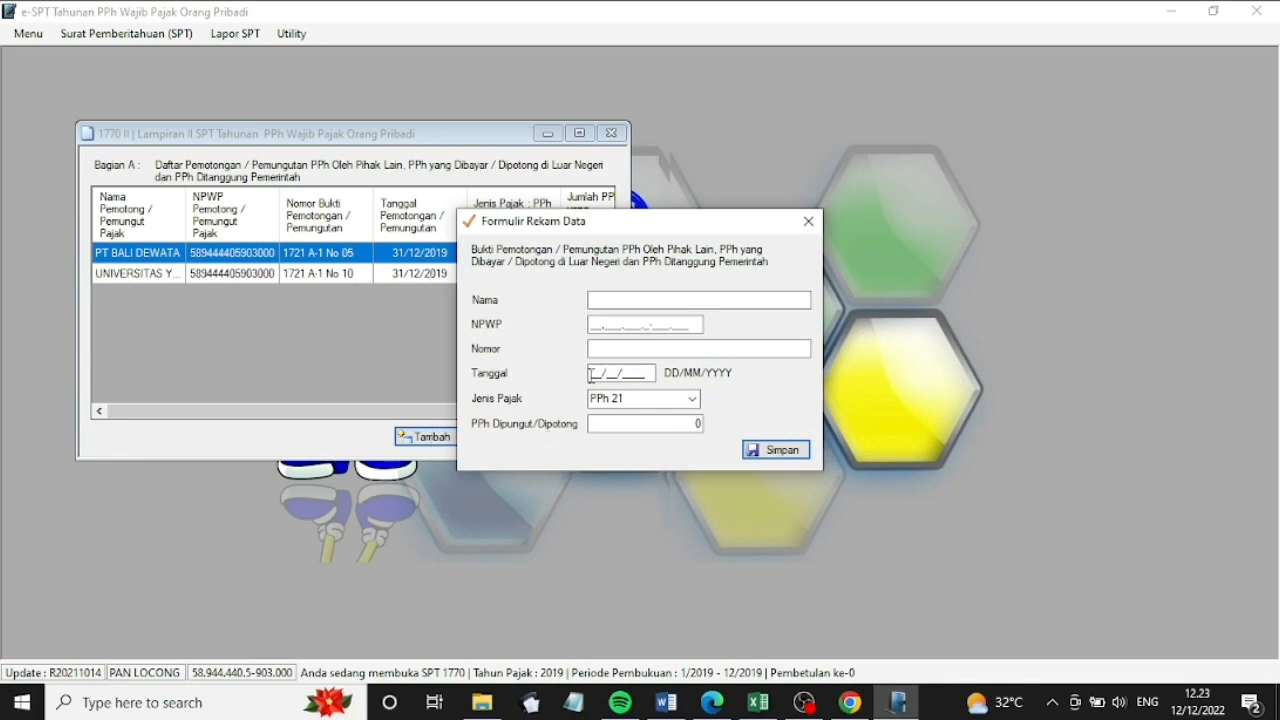
left_click(620, 301)
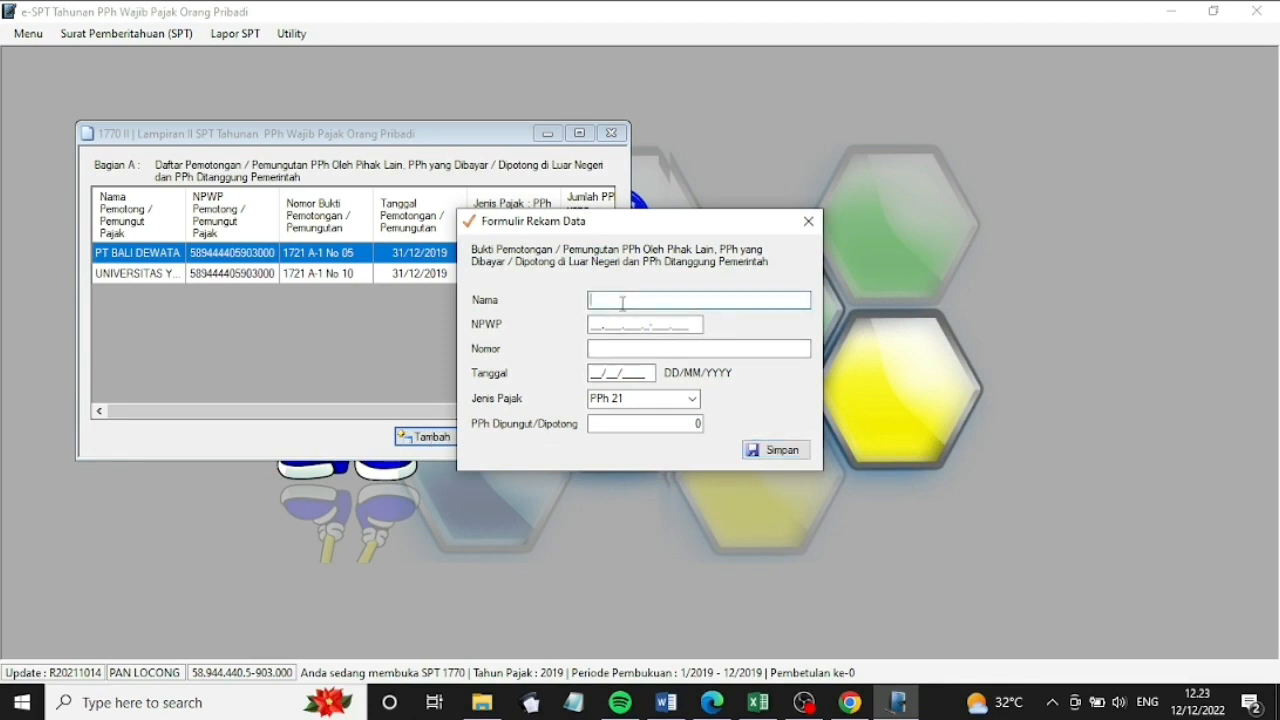
type("Instansi Departemen Dalam Negeri")
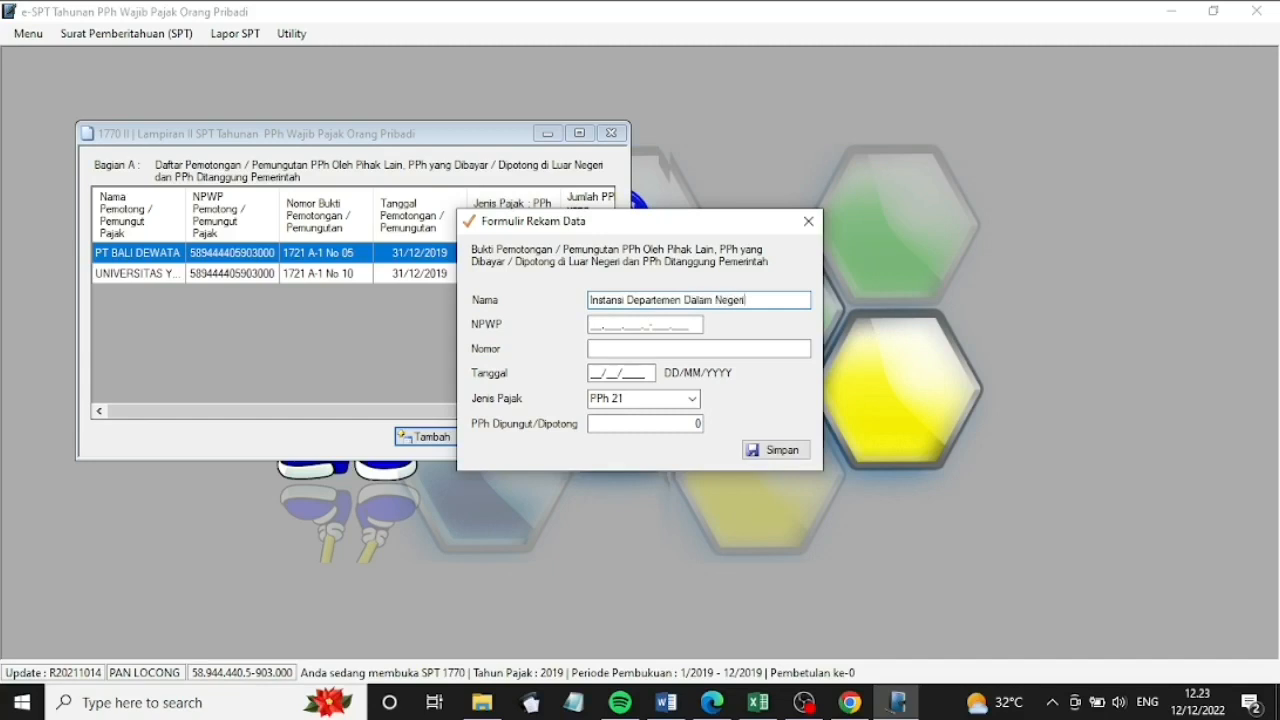
left_click(593, 326)
key("Tab")
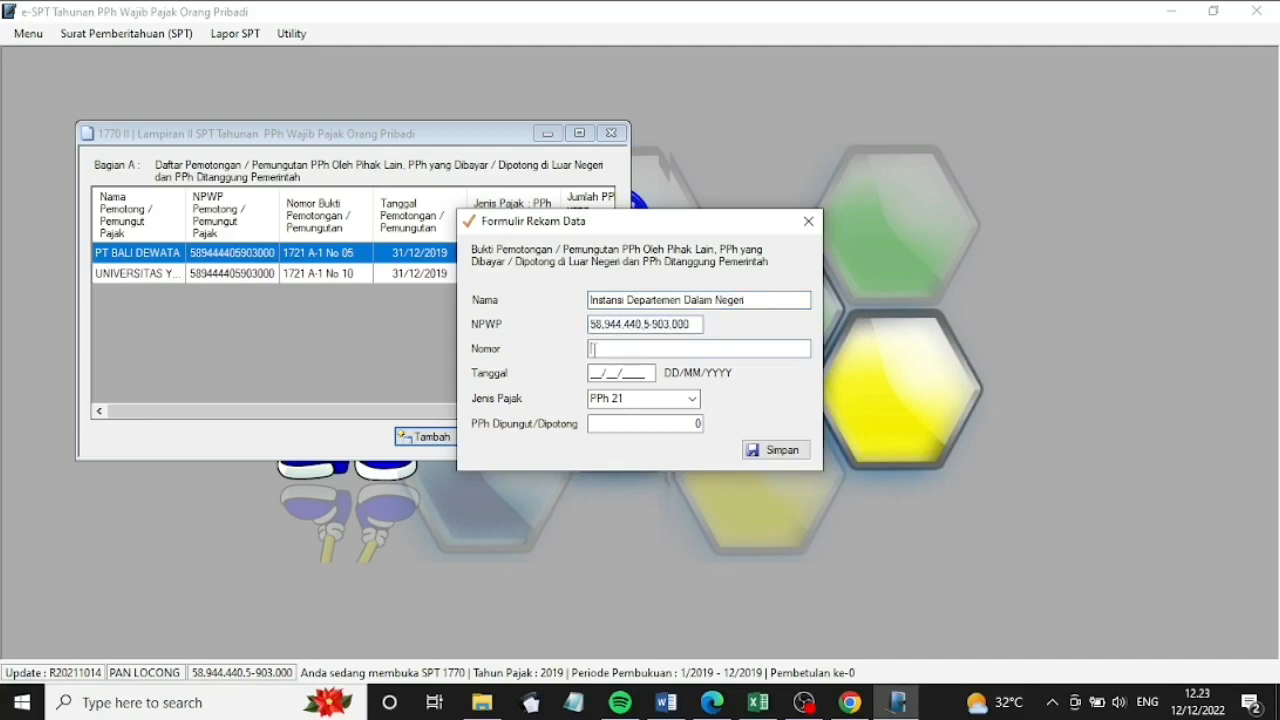
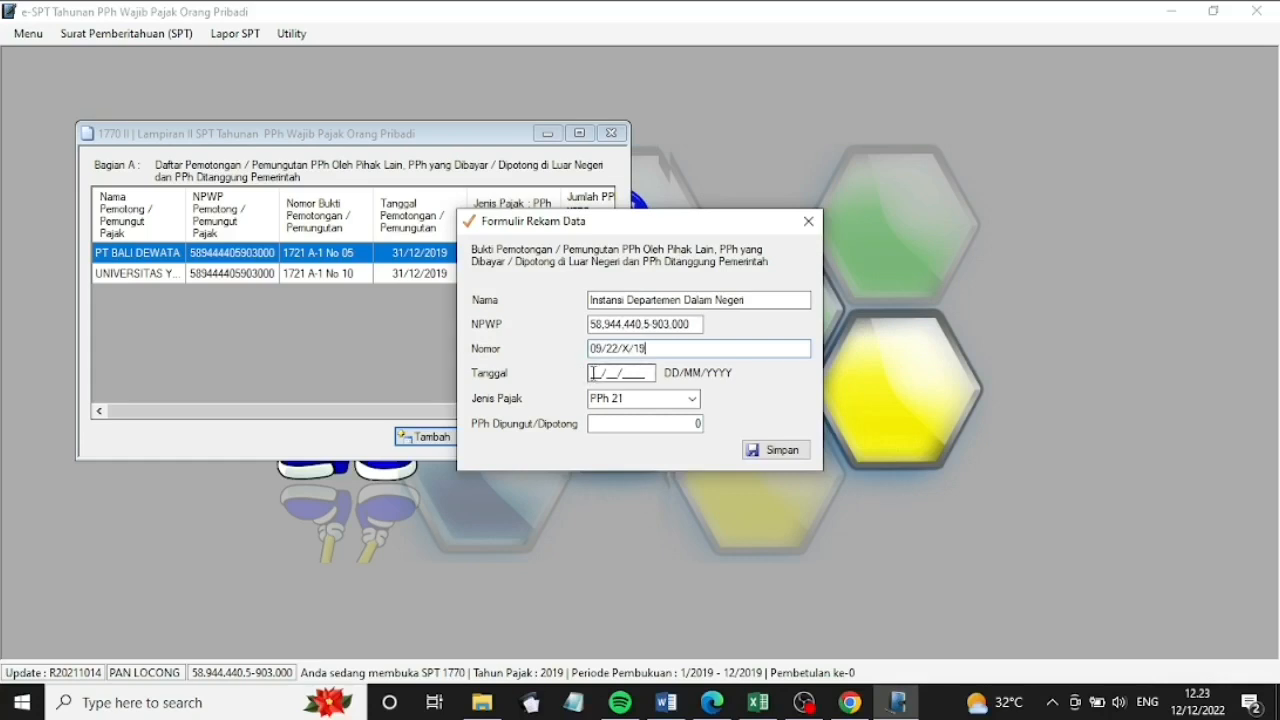
left_click(593, 372)
type("05102019")
Set the tax type to PPh 22 with amount 2250000 and save the entry
left_click(618, 398)
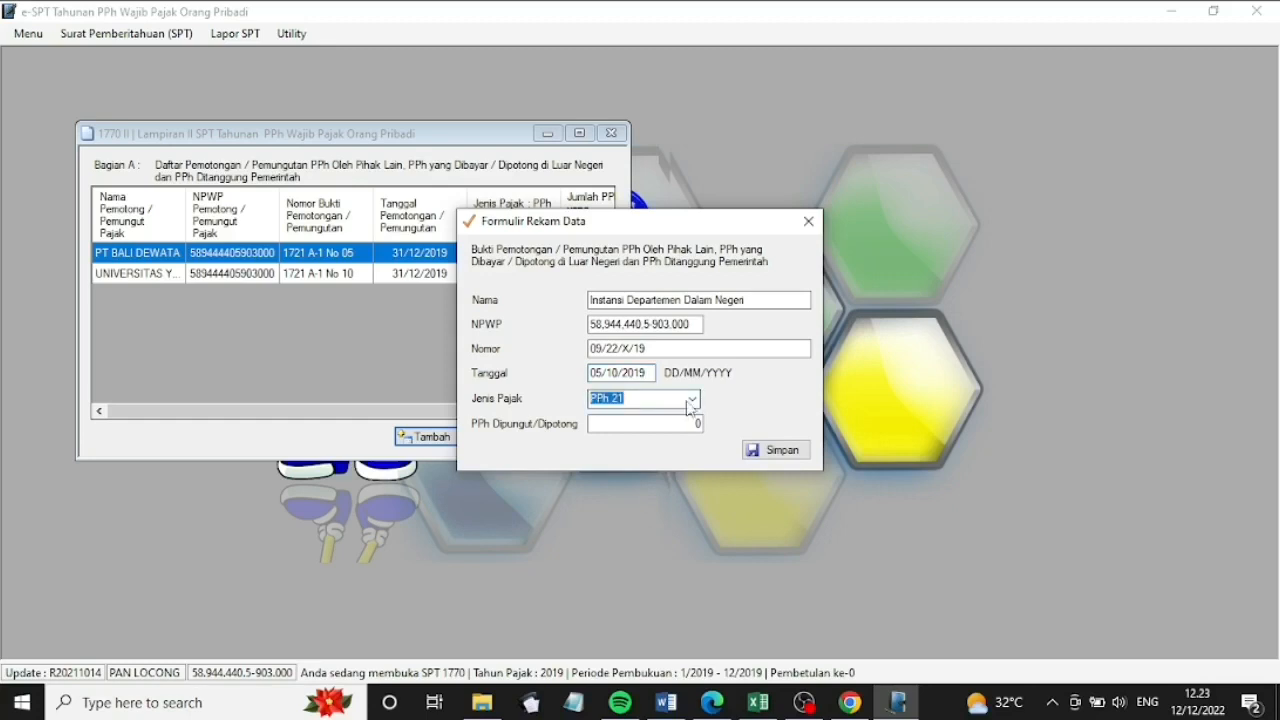
left_click(692, 400)
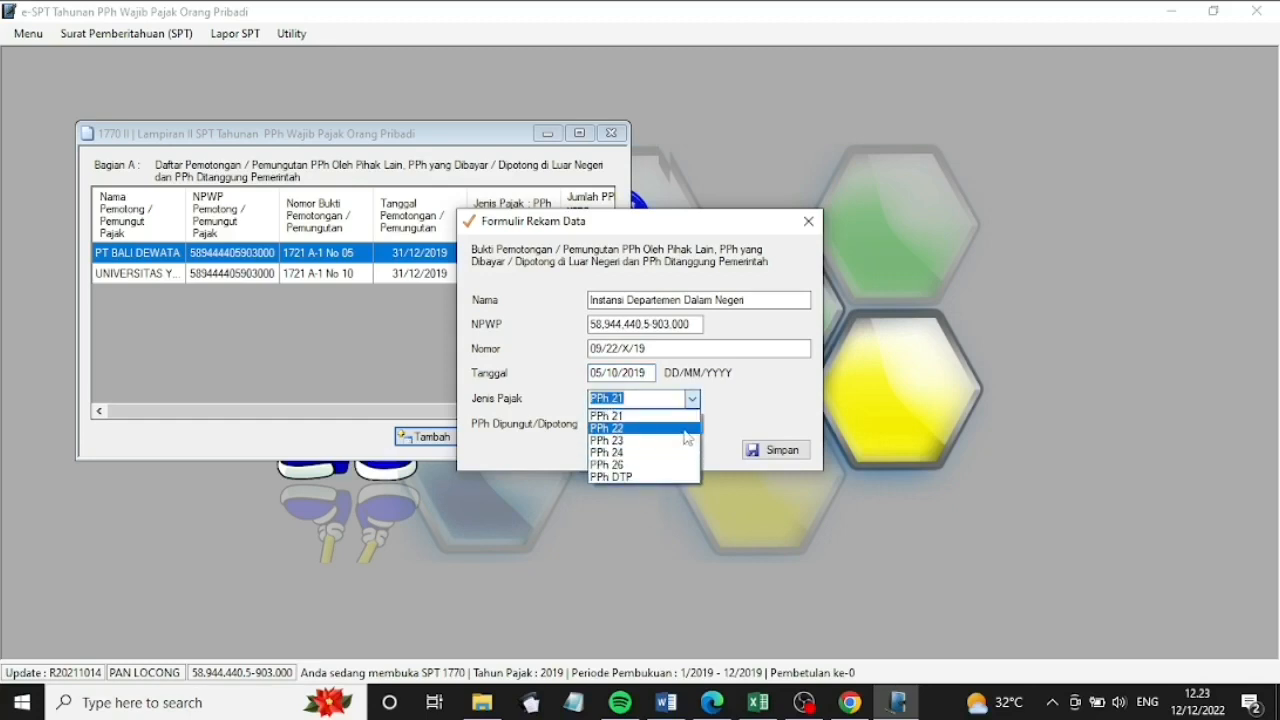
left_click(685, 428)
left_click(676, 428)
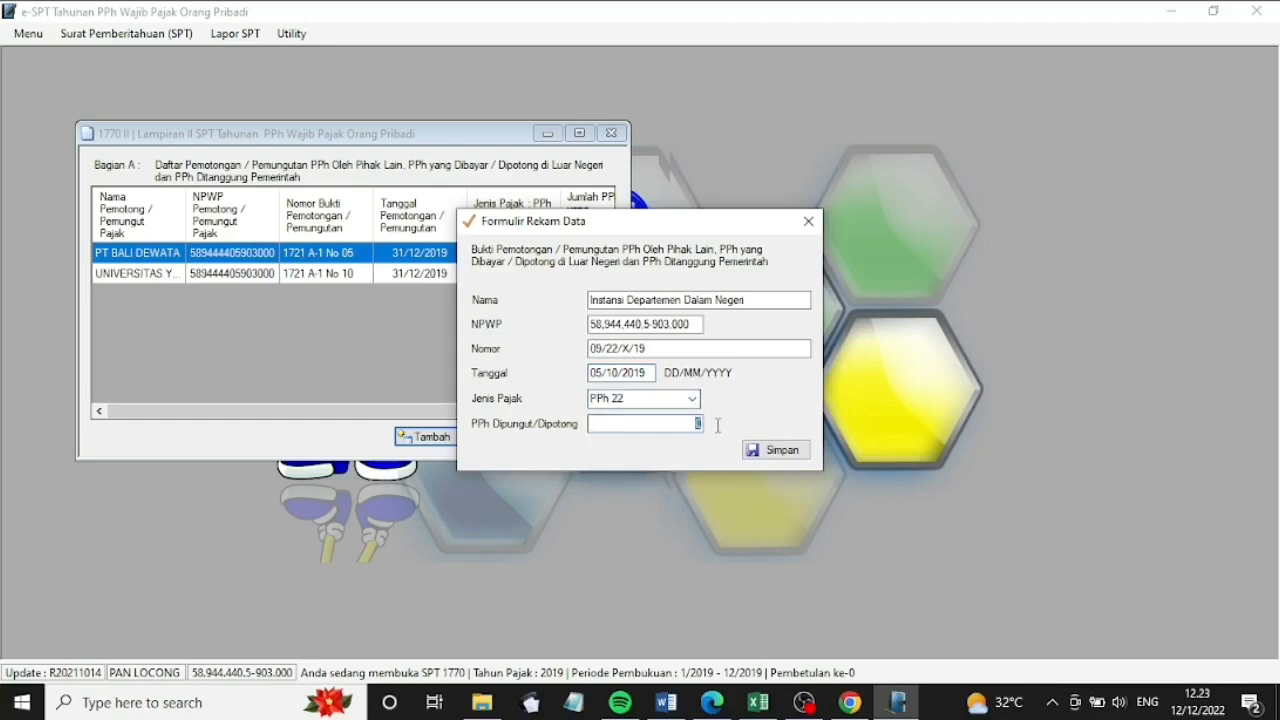
type("2250000")
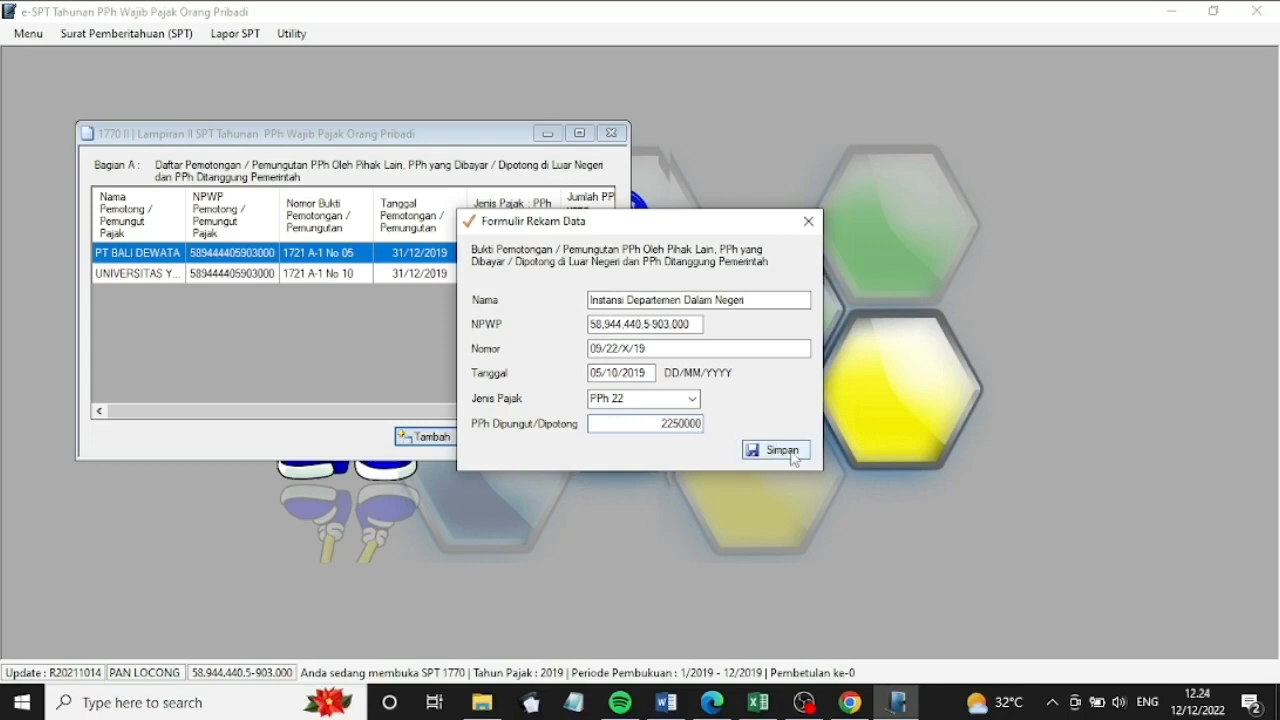
left_click(794, 455)
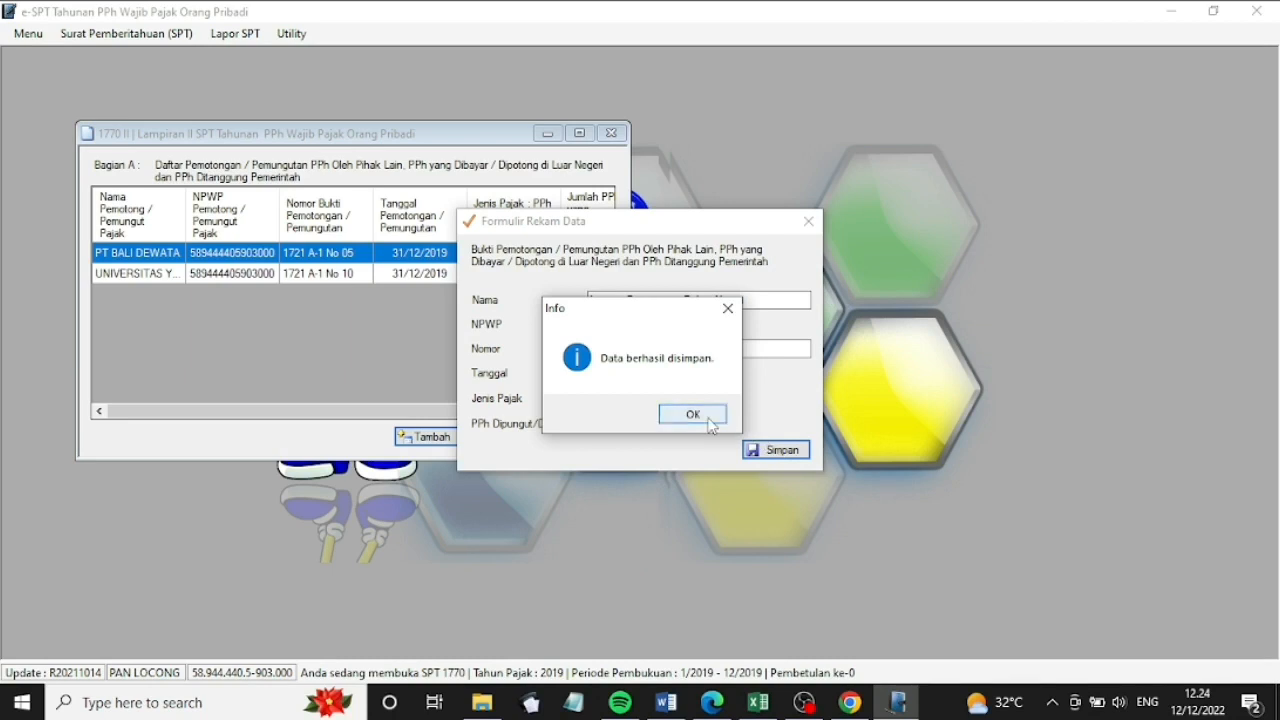
left_click(700, 415)
Start a new Lampiran II withholding entry for PT Van Sinar and enter its NPWP
left_click(428, 437)
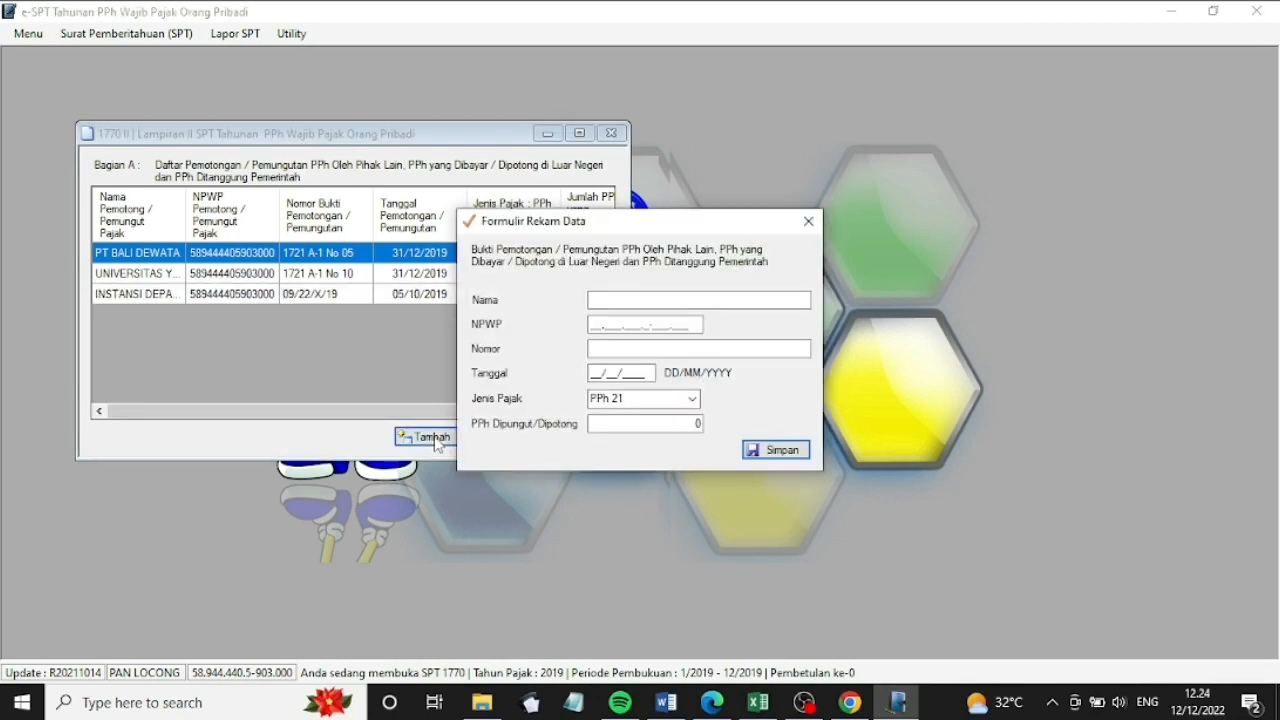
left_click(665, 300)
type("P")
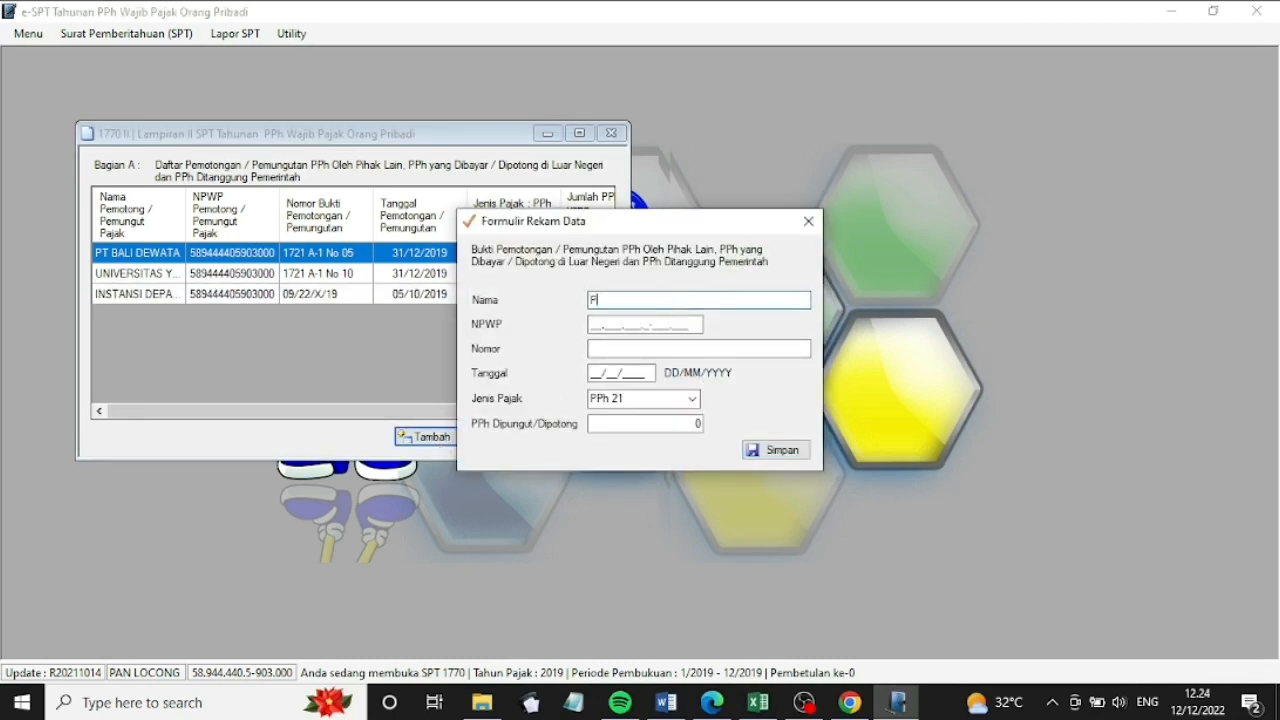
type("T Van Sinar")
left_click(592, 327)
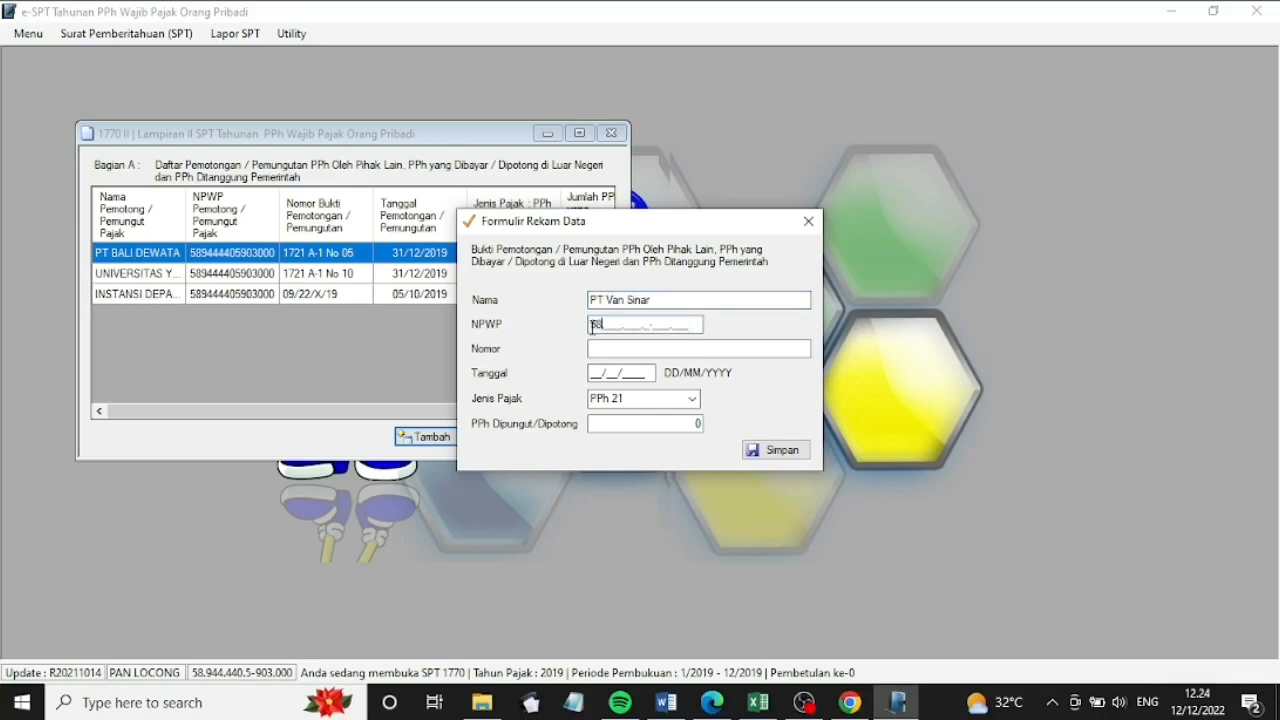
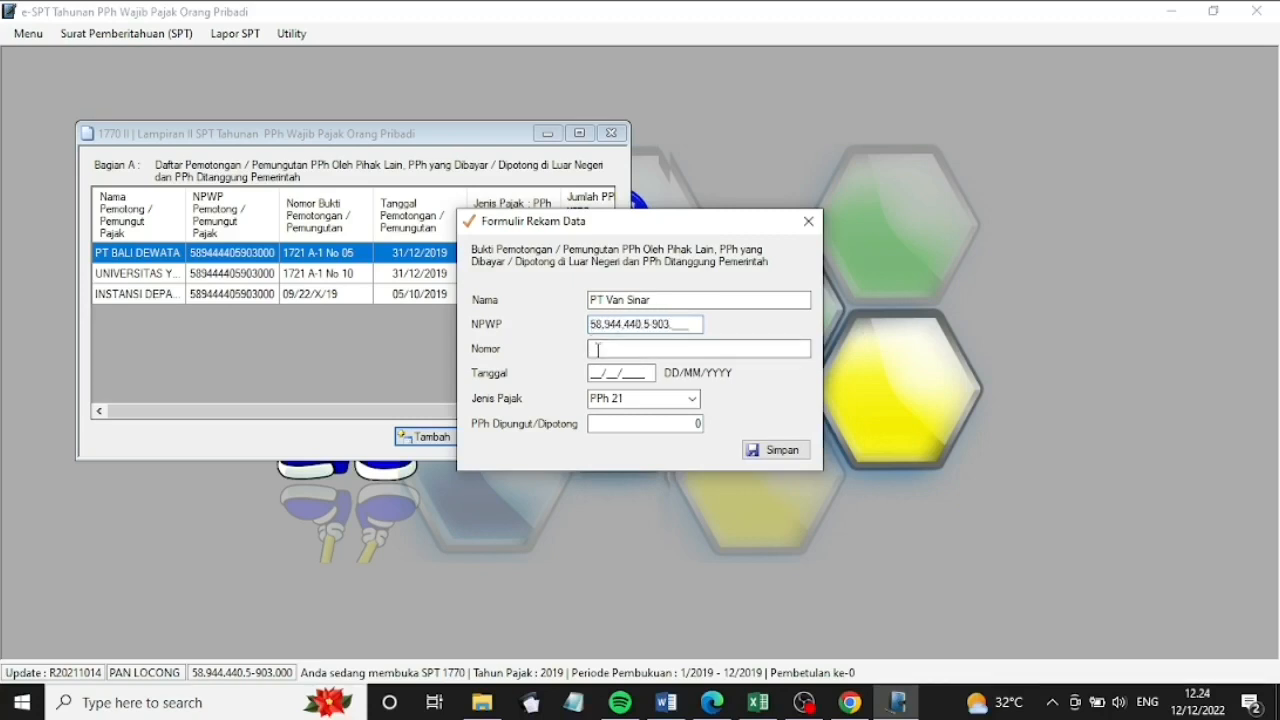
Record slip 03/23/VII/19 dated 09/07/2019 as PPh 23 for 2.250.000 and save it
left_click(597, 349)
type("03/23/VII/19")
key("Tab")
left_click(592, 373)
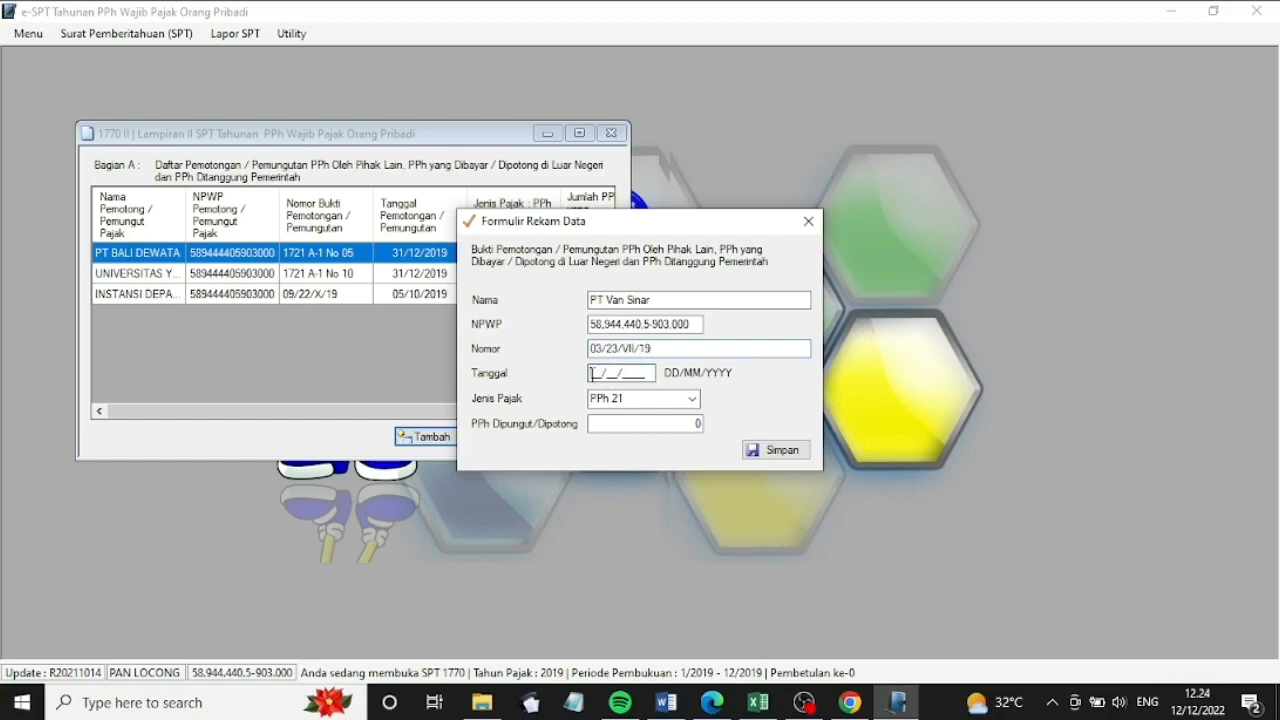
type("15")
type("072019")
left_click(692, 399)
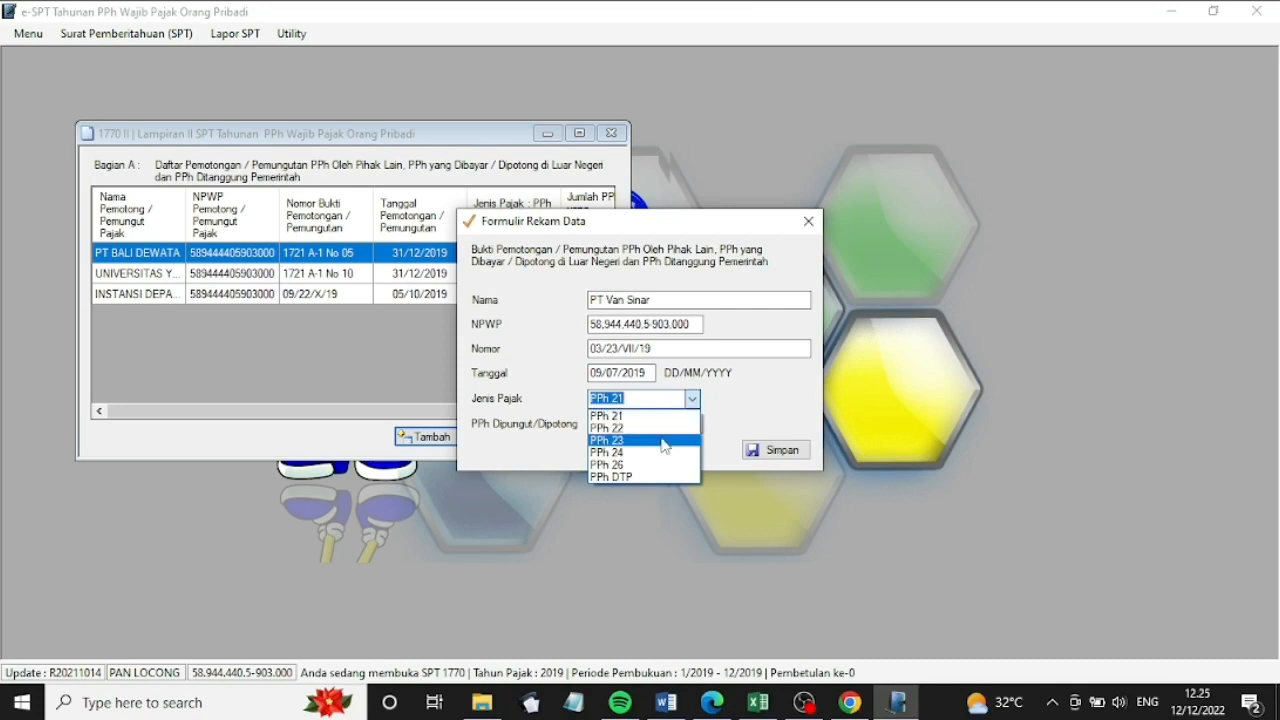
left_click(664, 437)
key("Tab")
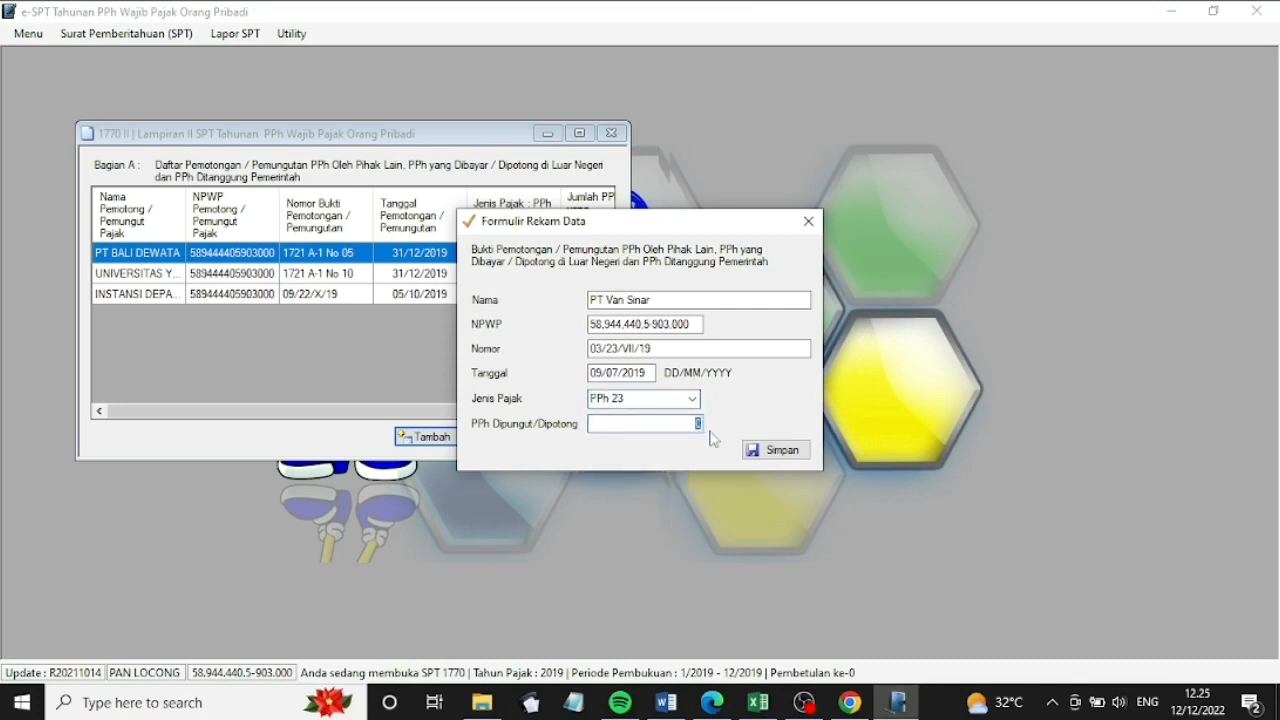
type("2.250.")
type("0000")
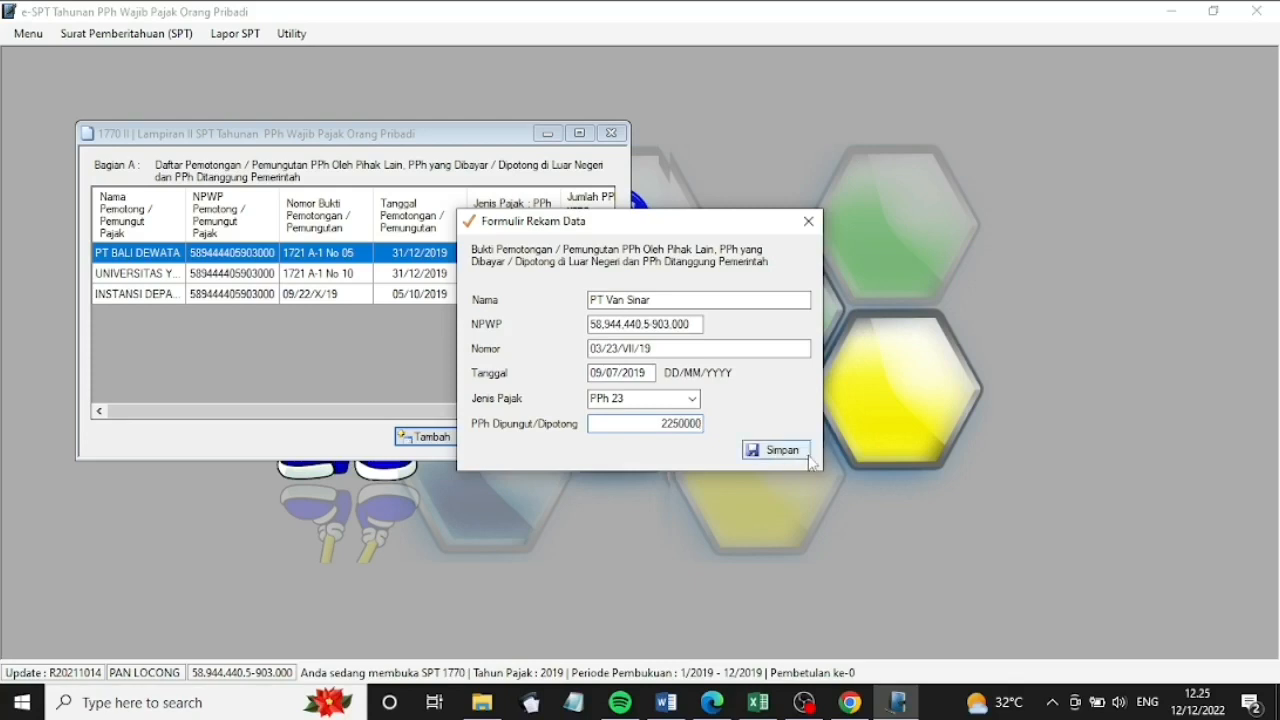
left_click(804, 455)
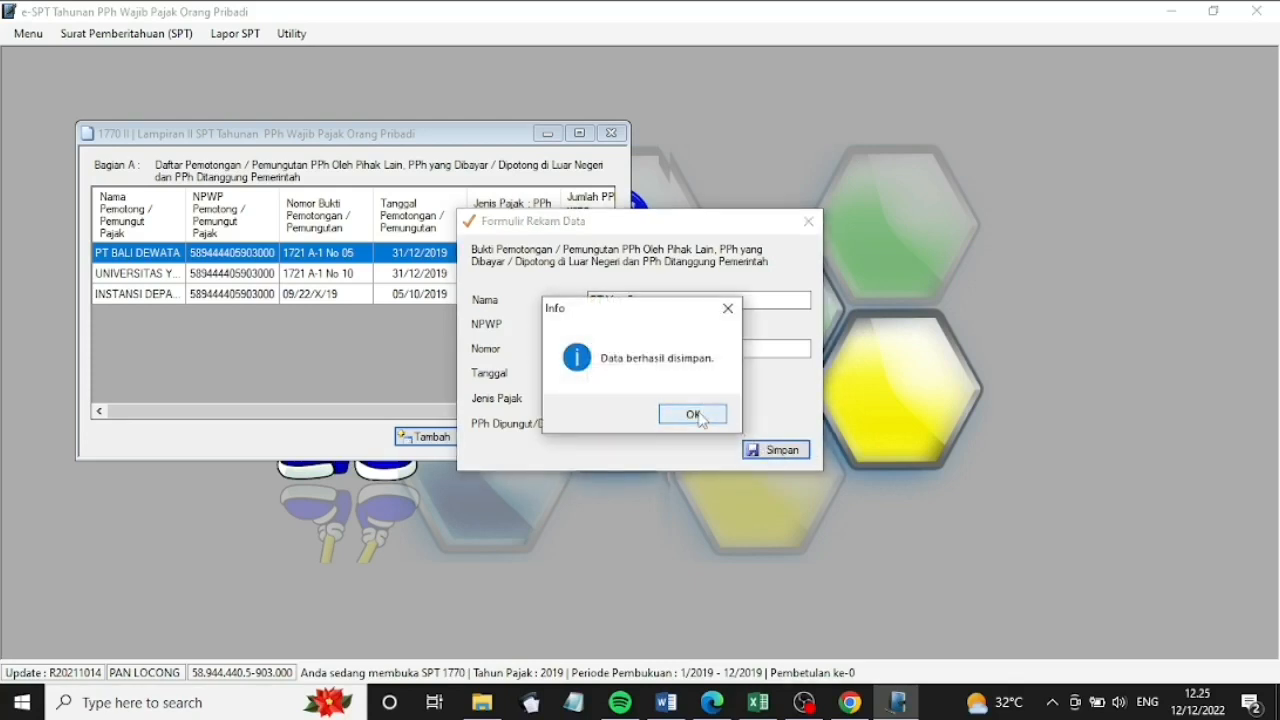
left_click(700, 420)
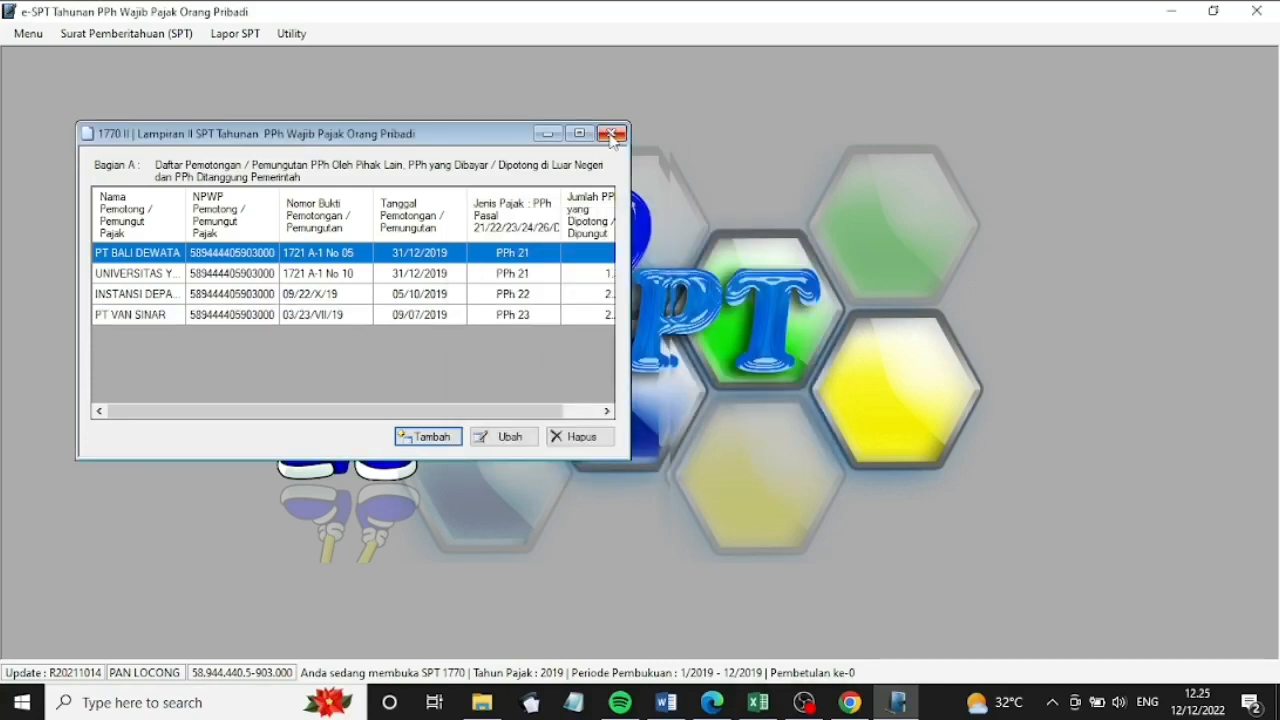
Close the Lampiran II list and open Lampiran I from the SPT 1770 menu
left_click(612, 133)
left_click(177, 38)
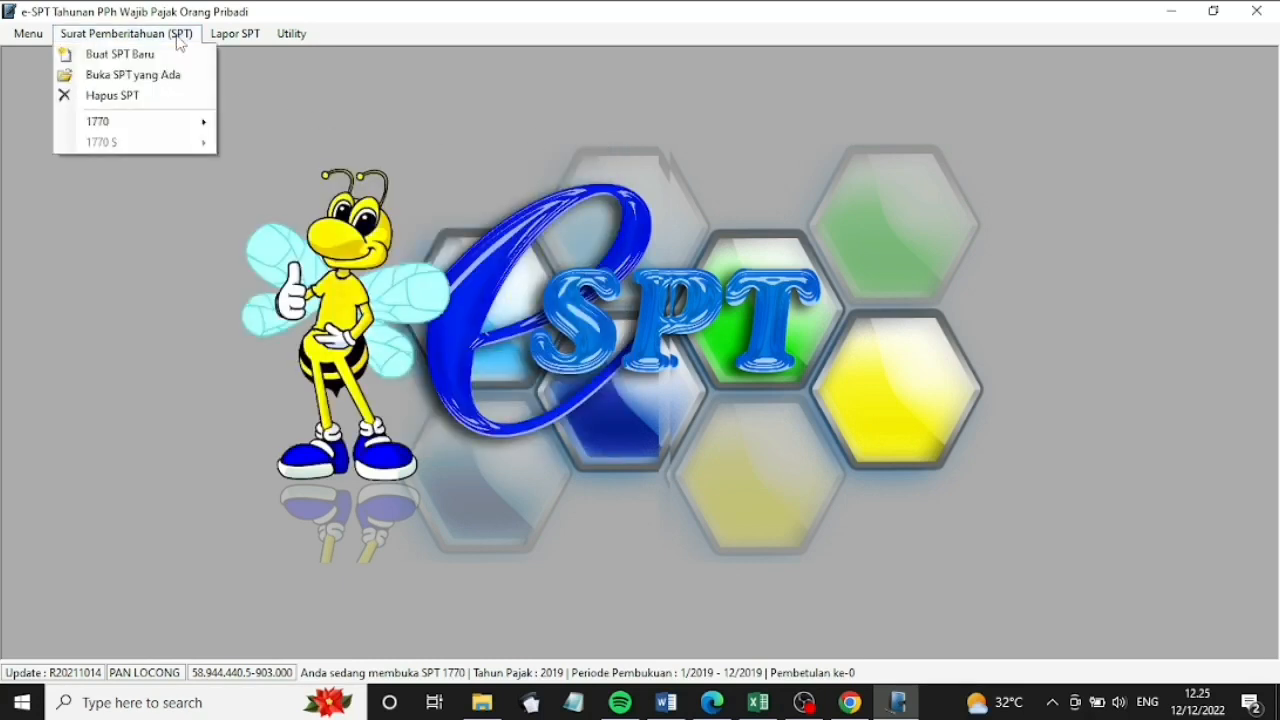
mouse_move(191, 128)
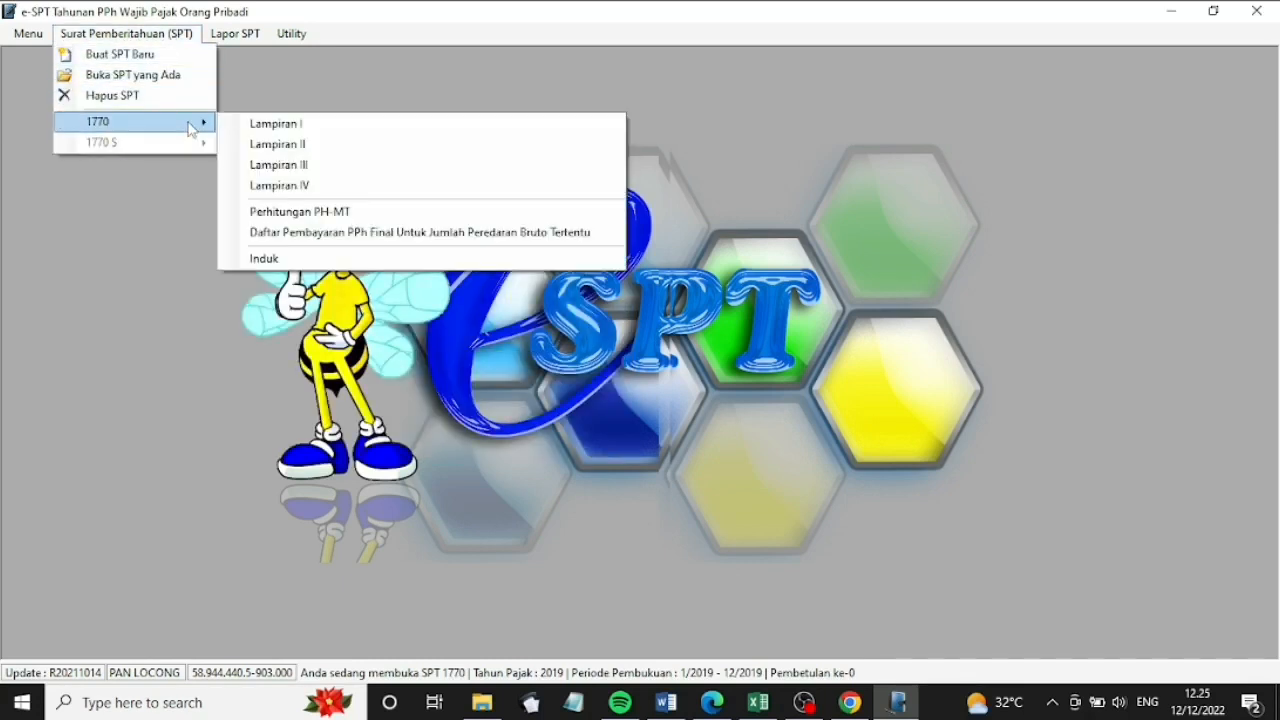
left_click(253, 124)
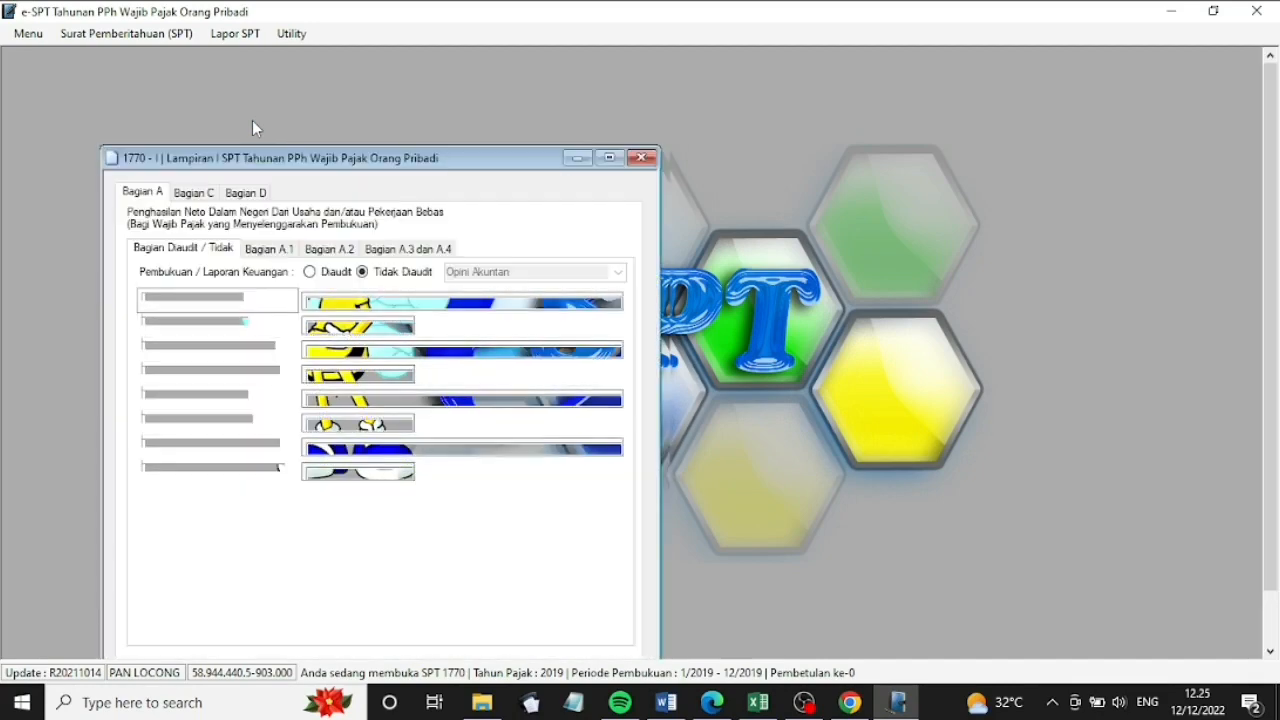
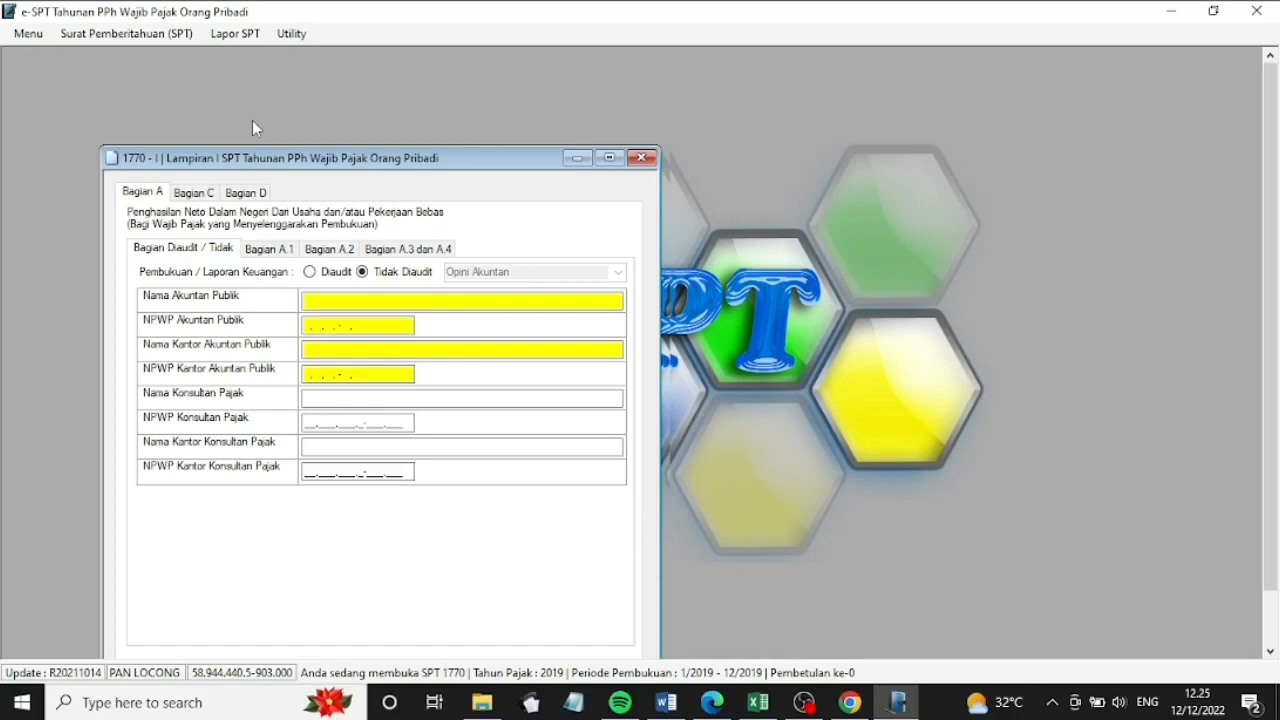
Switch Lampiran I to Bagian A.1 with Tidak Diaudit left selected
left_click(267, 249)
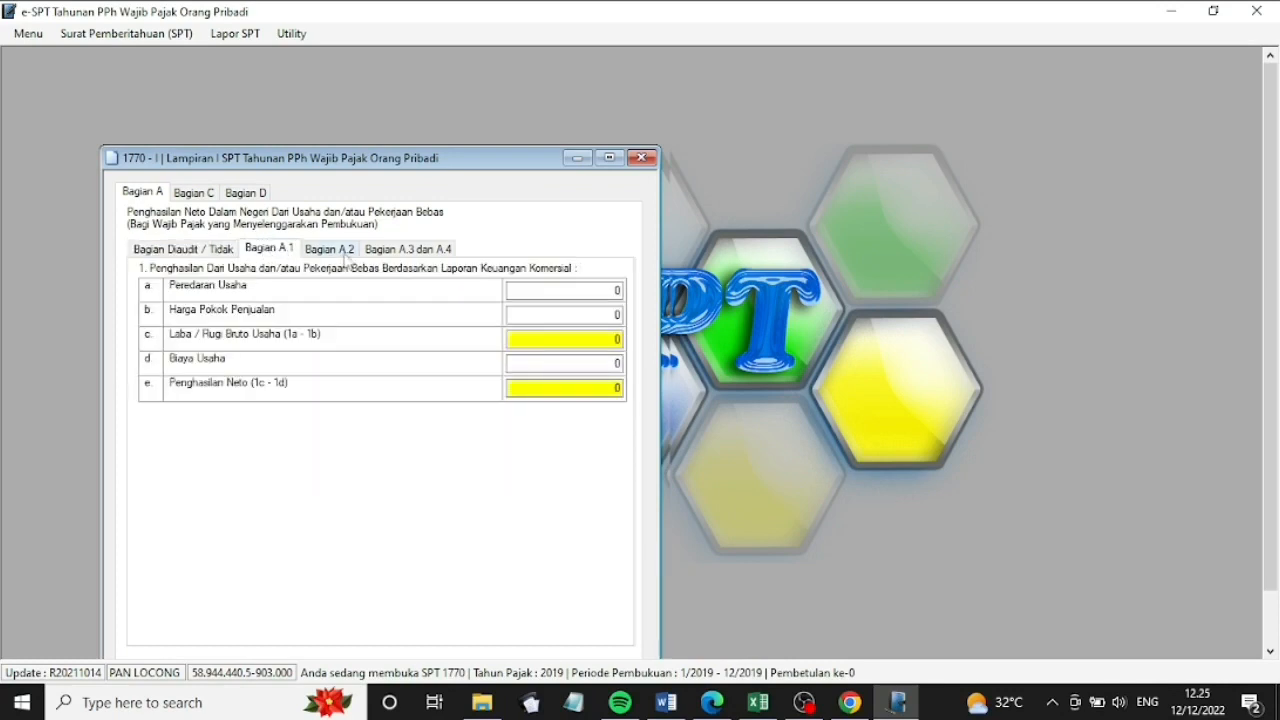
Enter turnover 5.125.000.000, cost of goods 4.150.000.000 and expenses 728.000.000, then go to Bagian A.2
type("5")
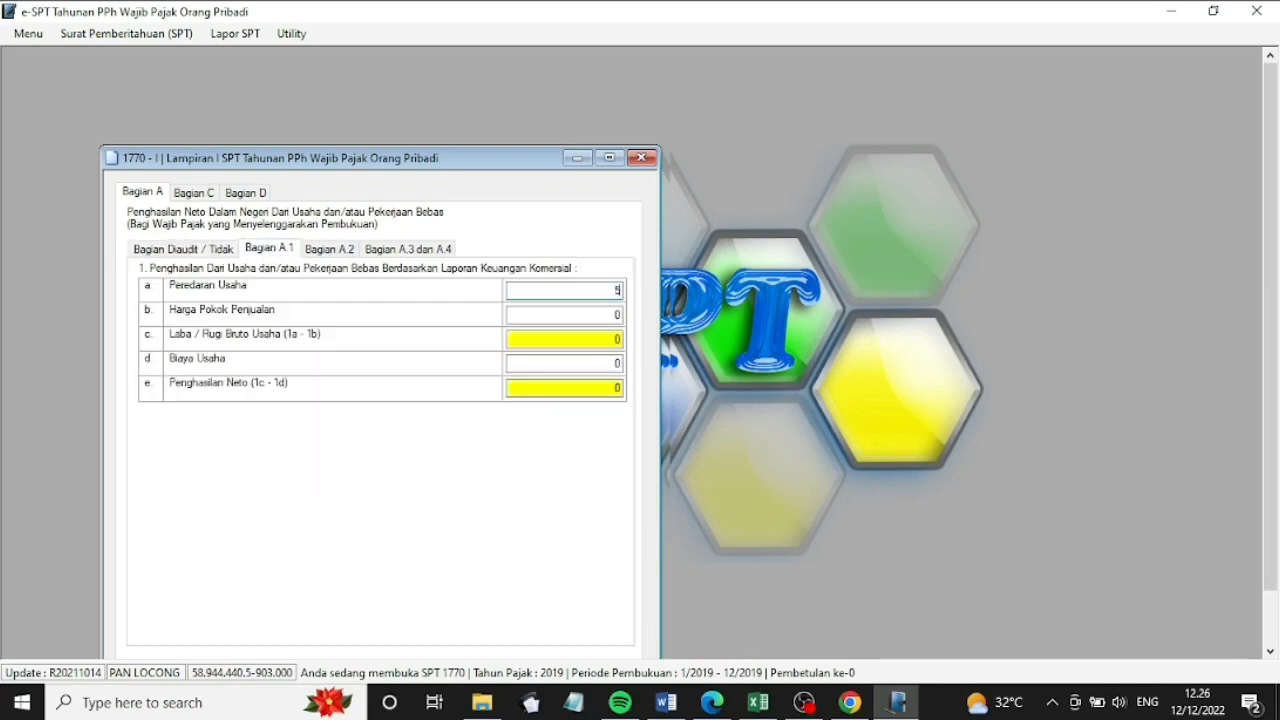
type("125000000")
left_click(617, 314)
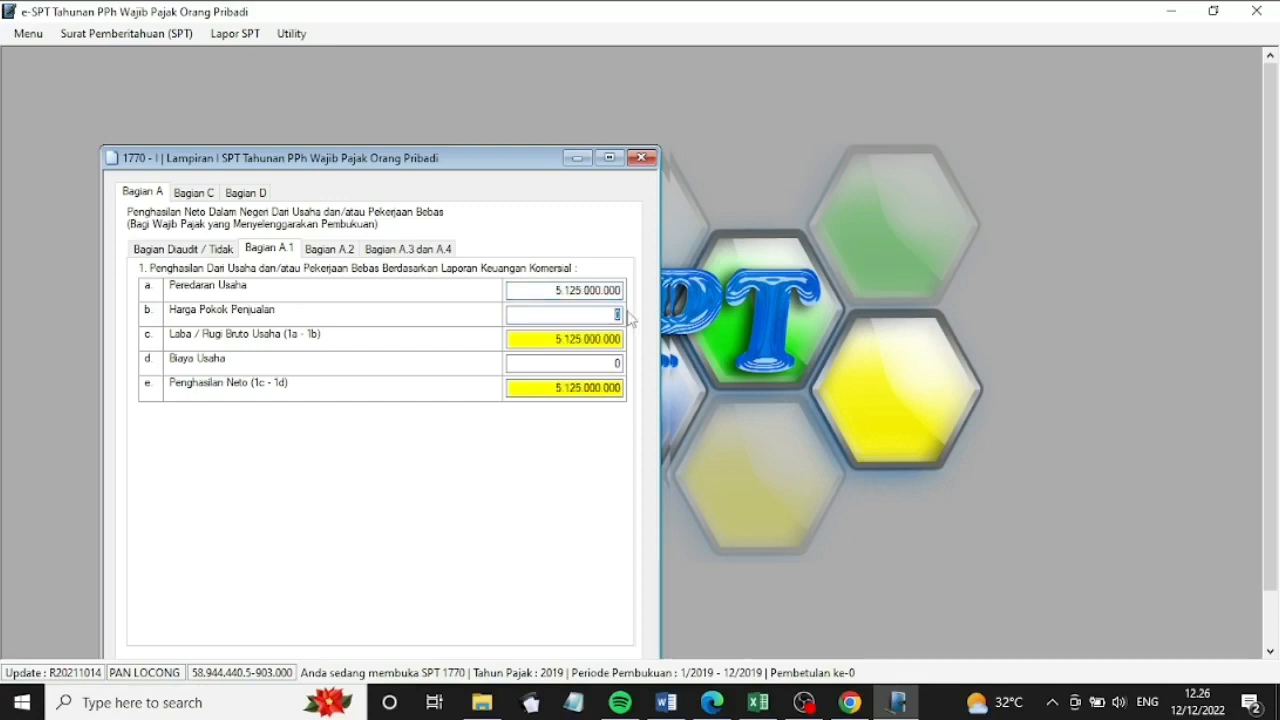
type("4150000000")
left_click(620, 335)
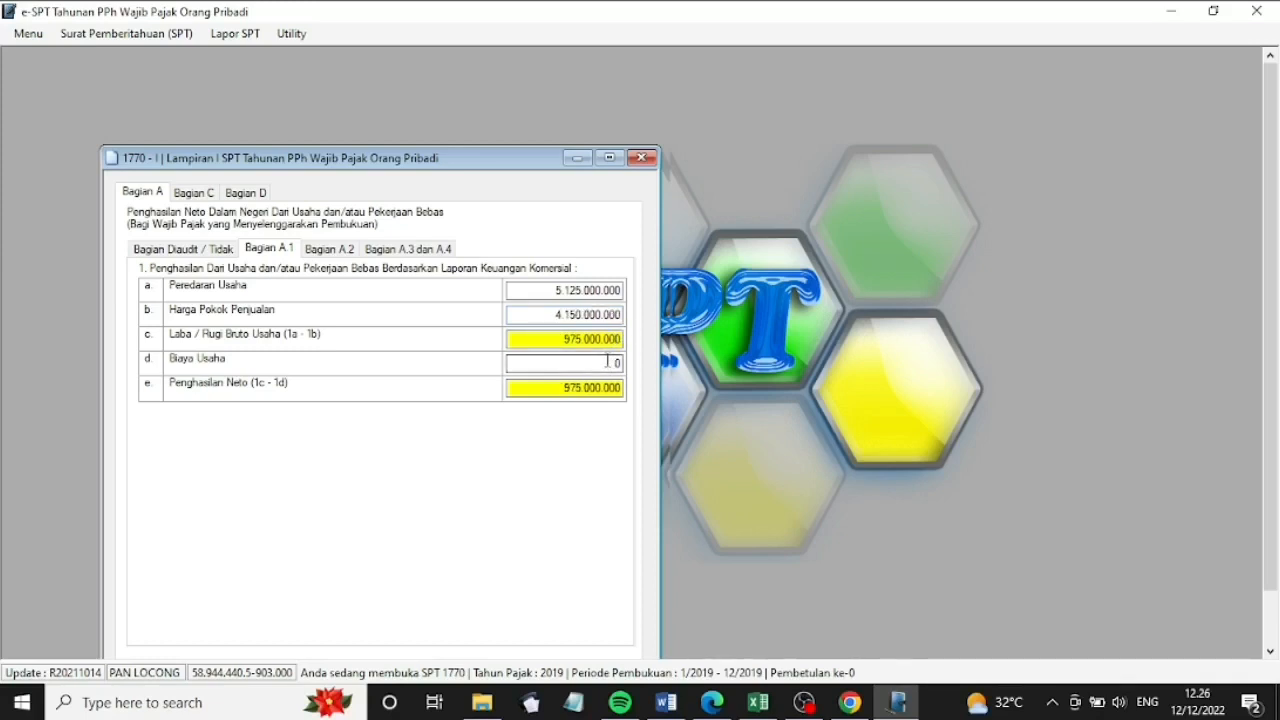
left_click(608, 362)
type("728000000")
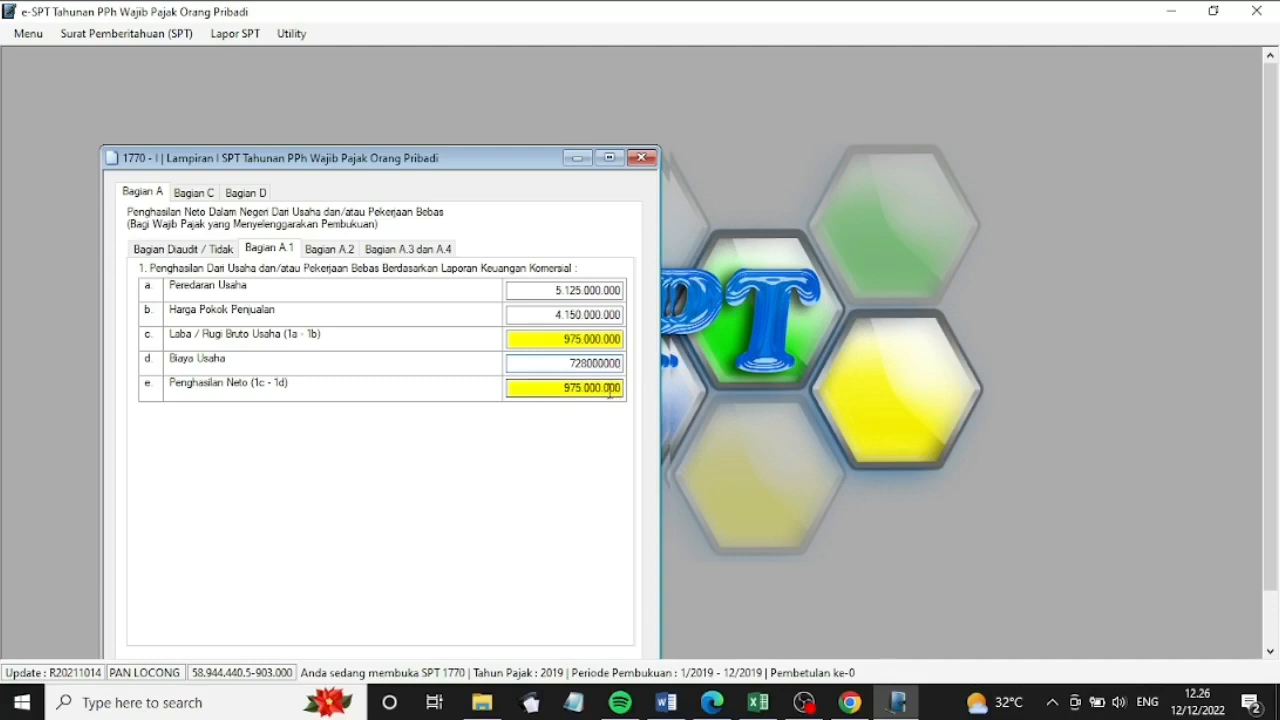
left_click(610, 392)
left_click_drag(481, 158, 503, 75)
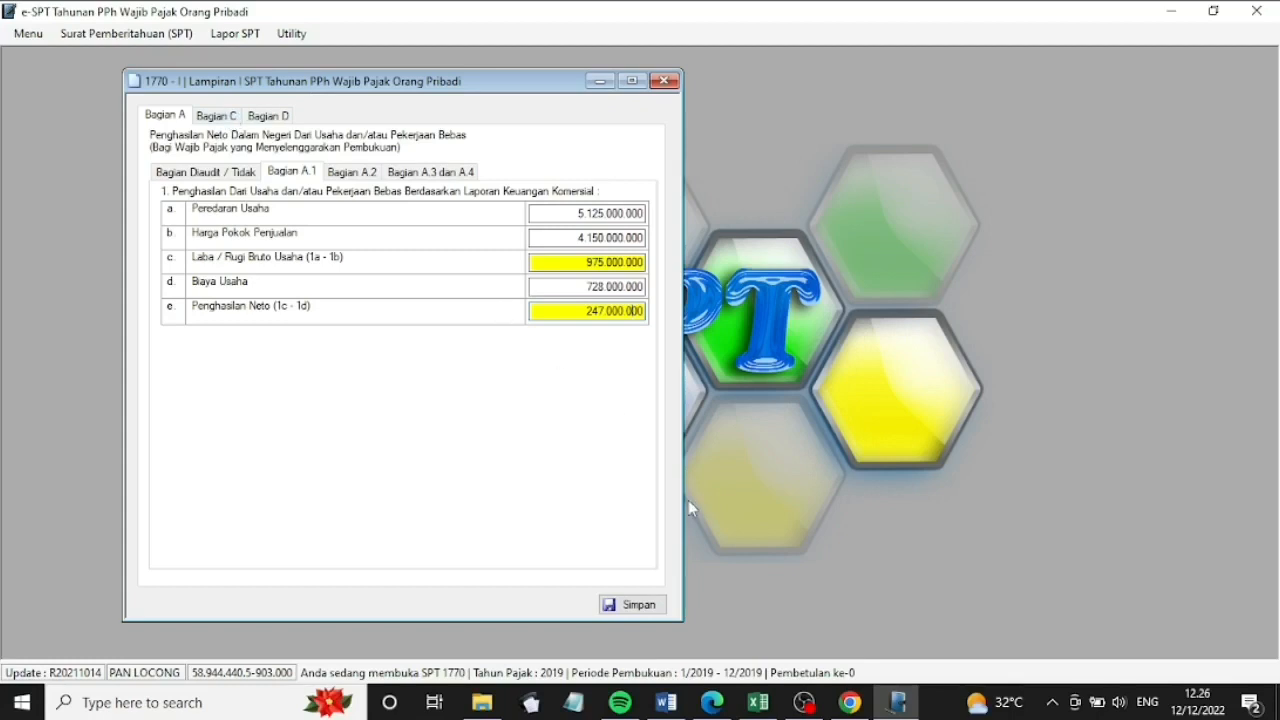
left_click(363, 176)
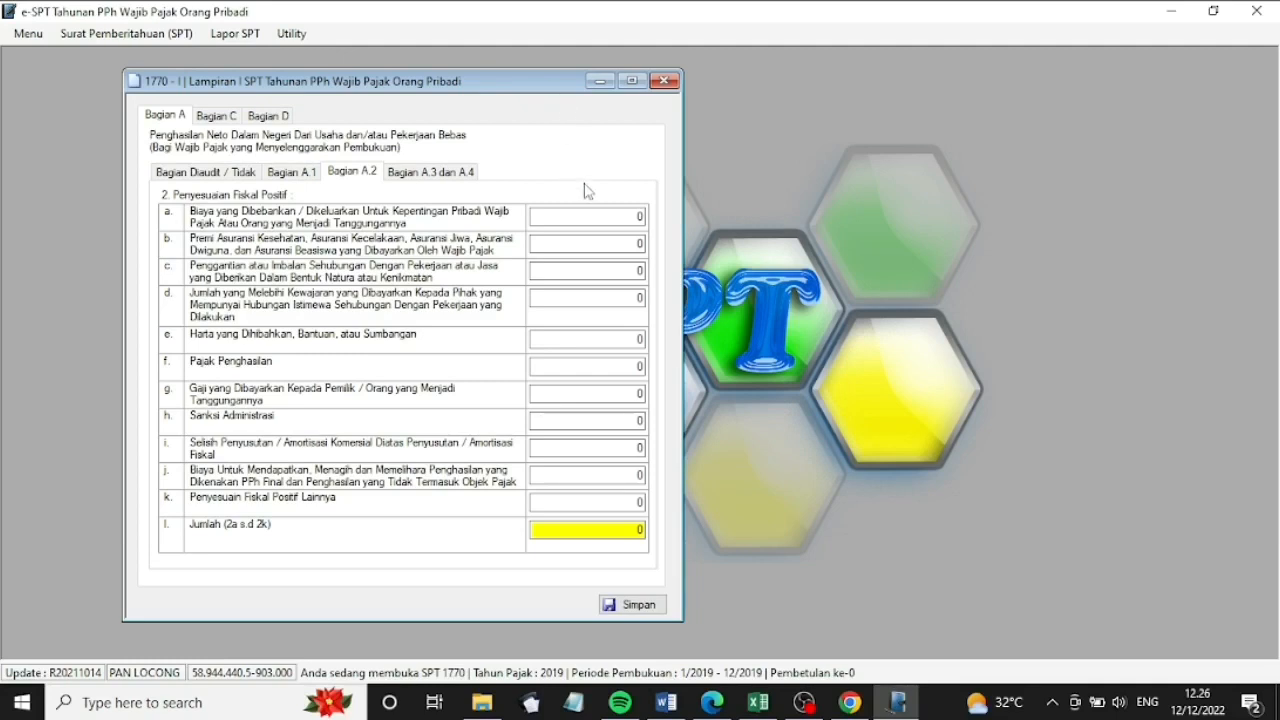
Enter positive adjustments a 38.000.000, b 2.500.000 and c 33.000.000 in Bagian A.2
left_click(640, 217)
type("38000000")
key("Tab")
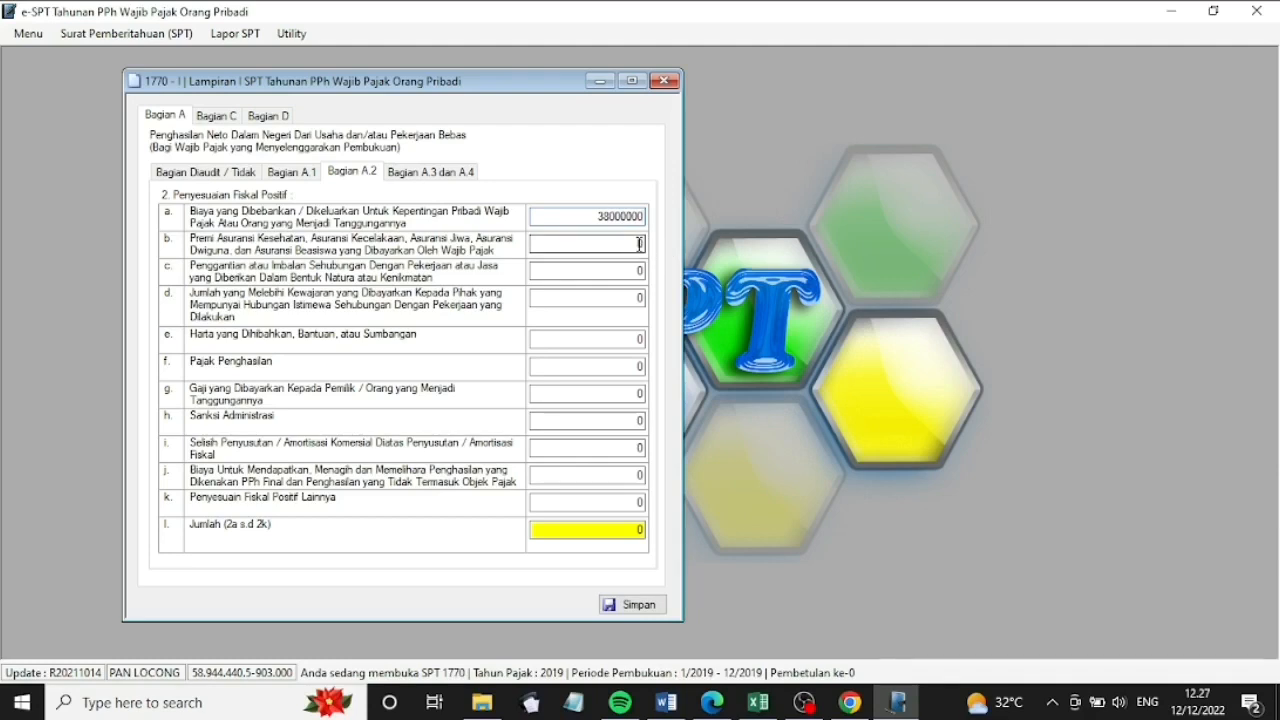
type("2")
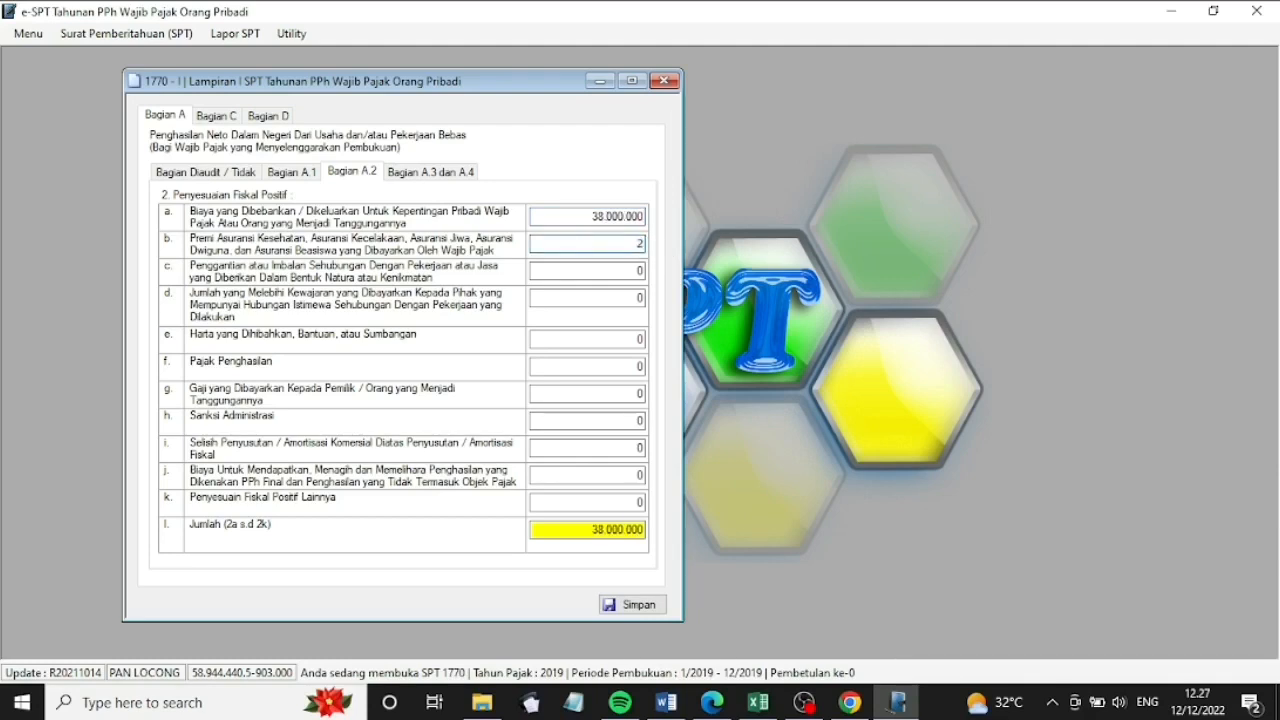
type("500000")
left_click(640, 270)
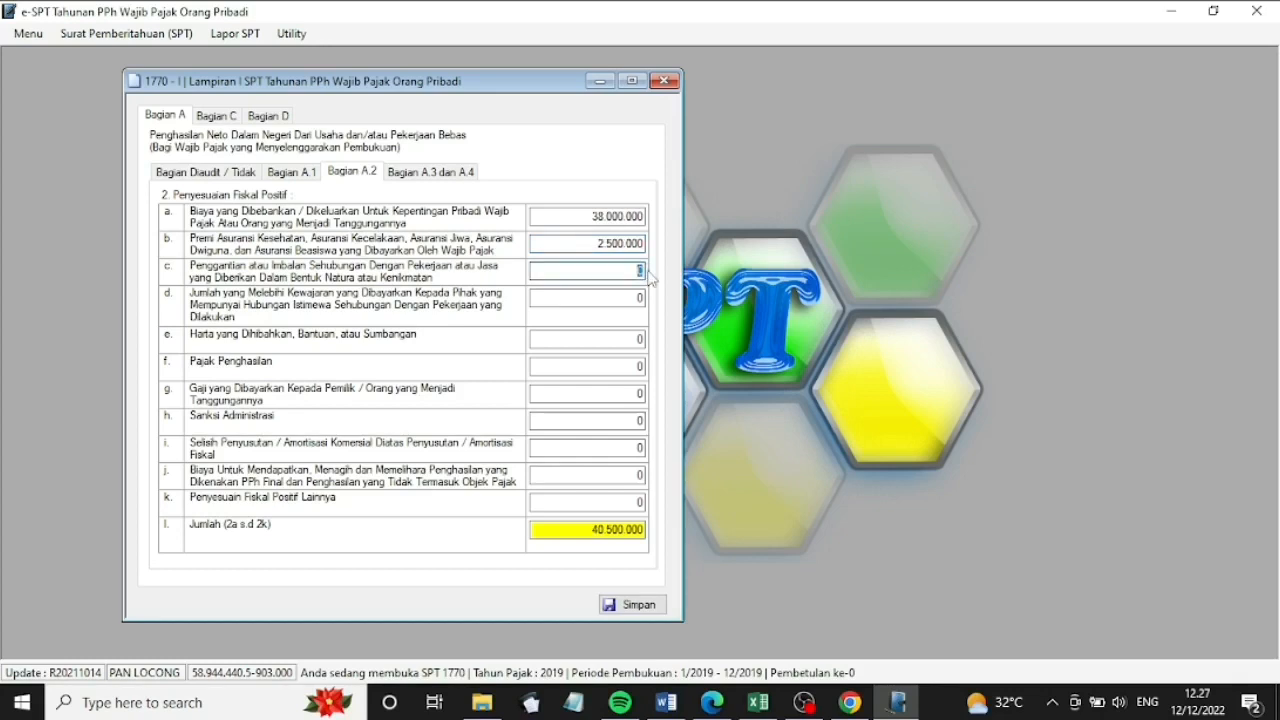
type("33000000")
Add adjustments e 1.500.000, sanctions 1.500.000 and other 17.500.000, then open Bagian A.3/A.4
left_click(637, 340)
type("15")
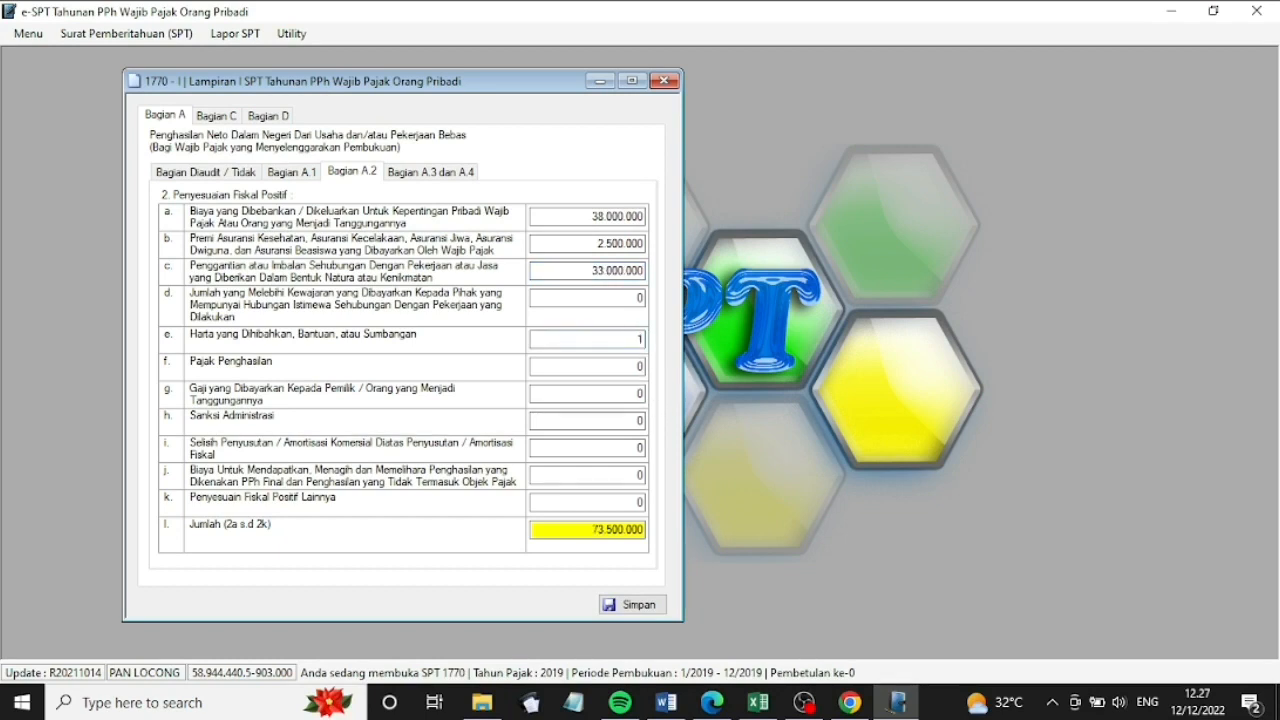
type("00000")
left_click(633, 422)
type("1500000")
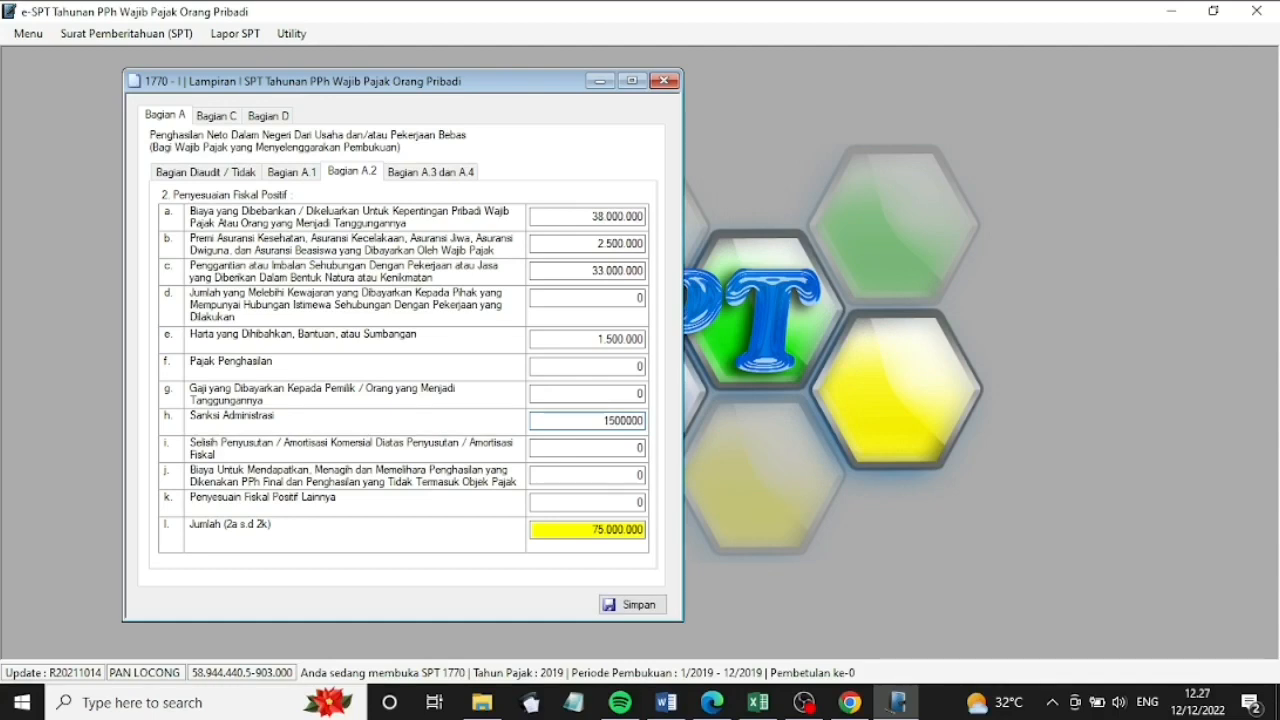
left_click(640, 502)
type("17500000")
left_click(635, 532)
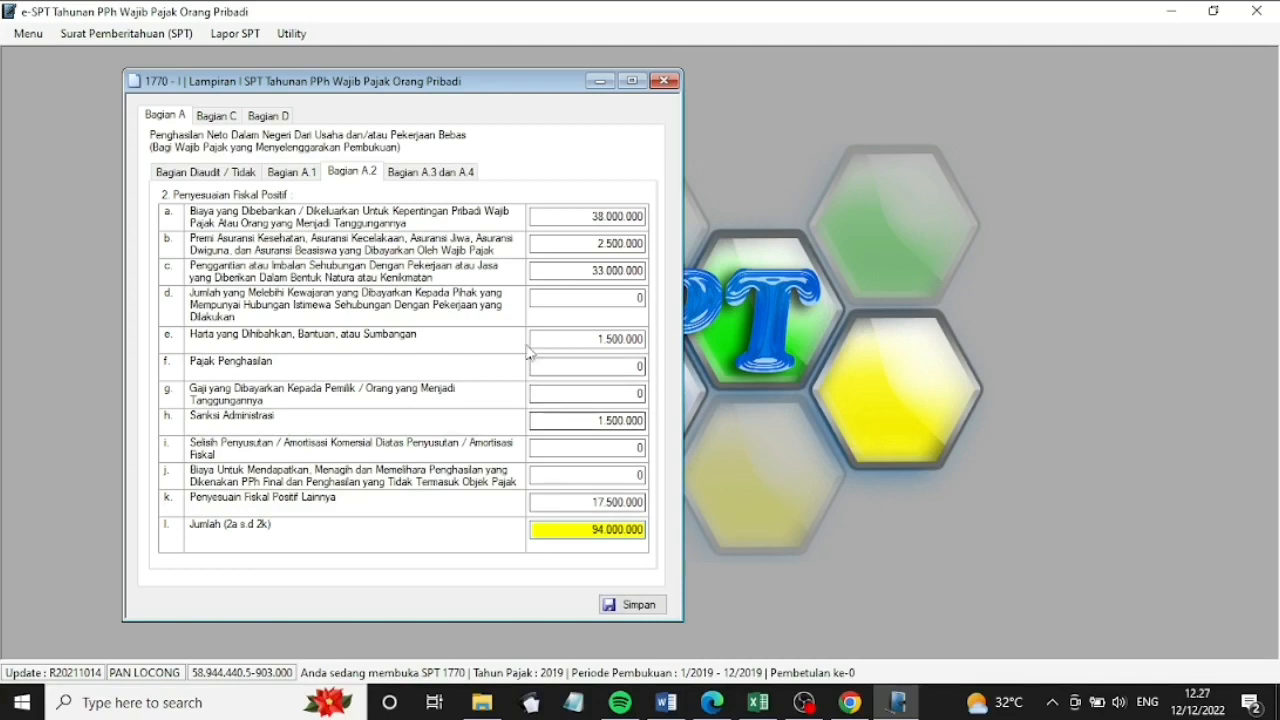
left_click(472, 175)
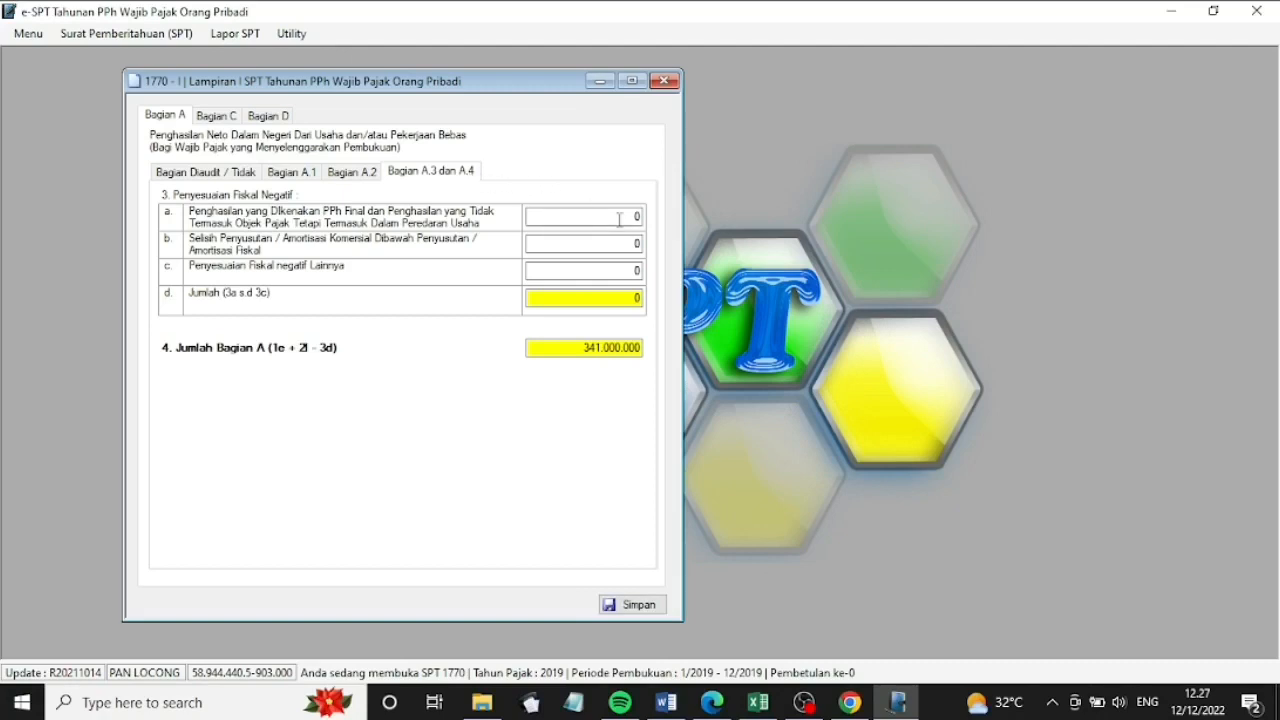
Add a 2.000.000 other negative adjustment, save Bagian A at 339.000.000, and go to Bagian C
left_click(633, 270)
type("2000000")
left_click(630, 297)
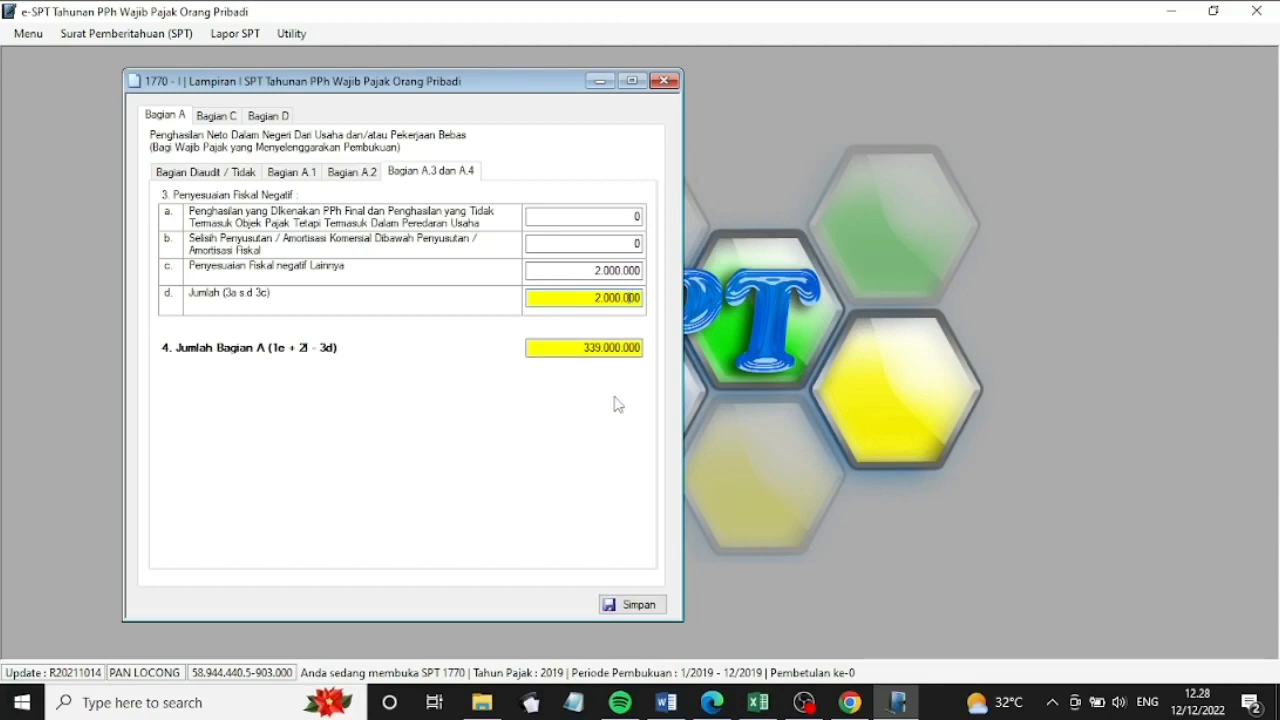
left_click(628, 608)
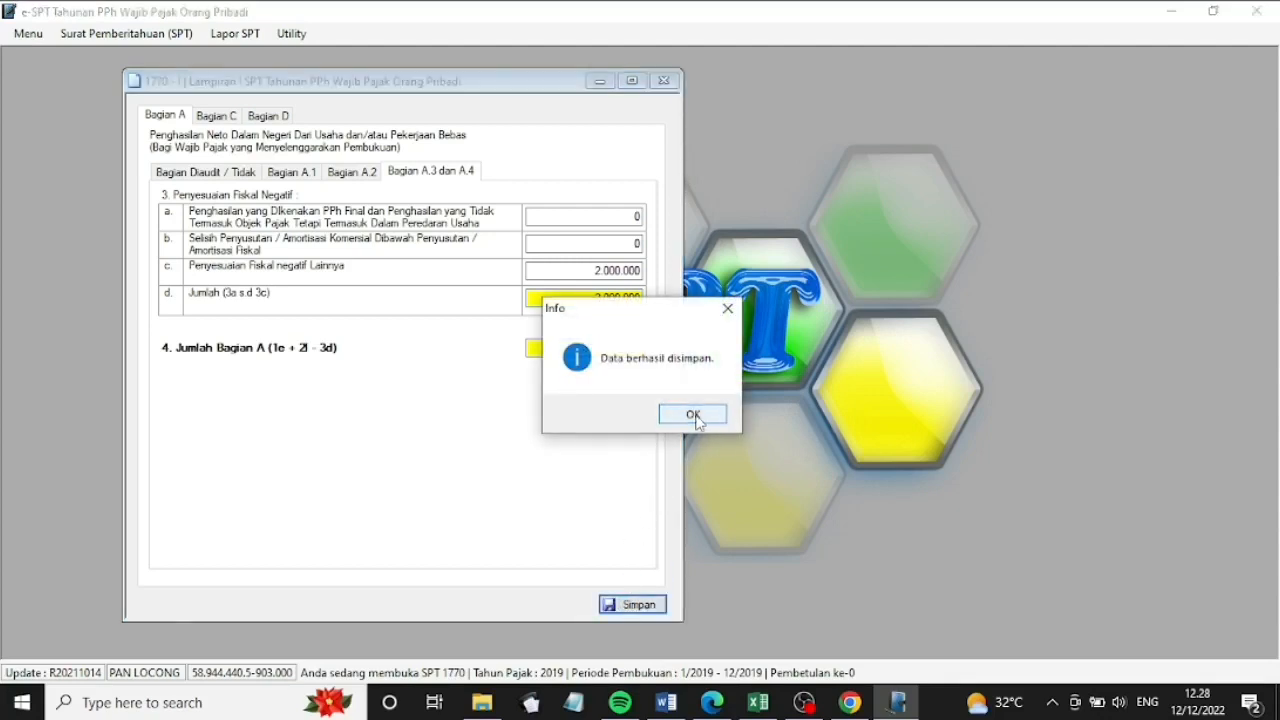
left_click(693, 414)
left_click(228, 118)
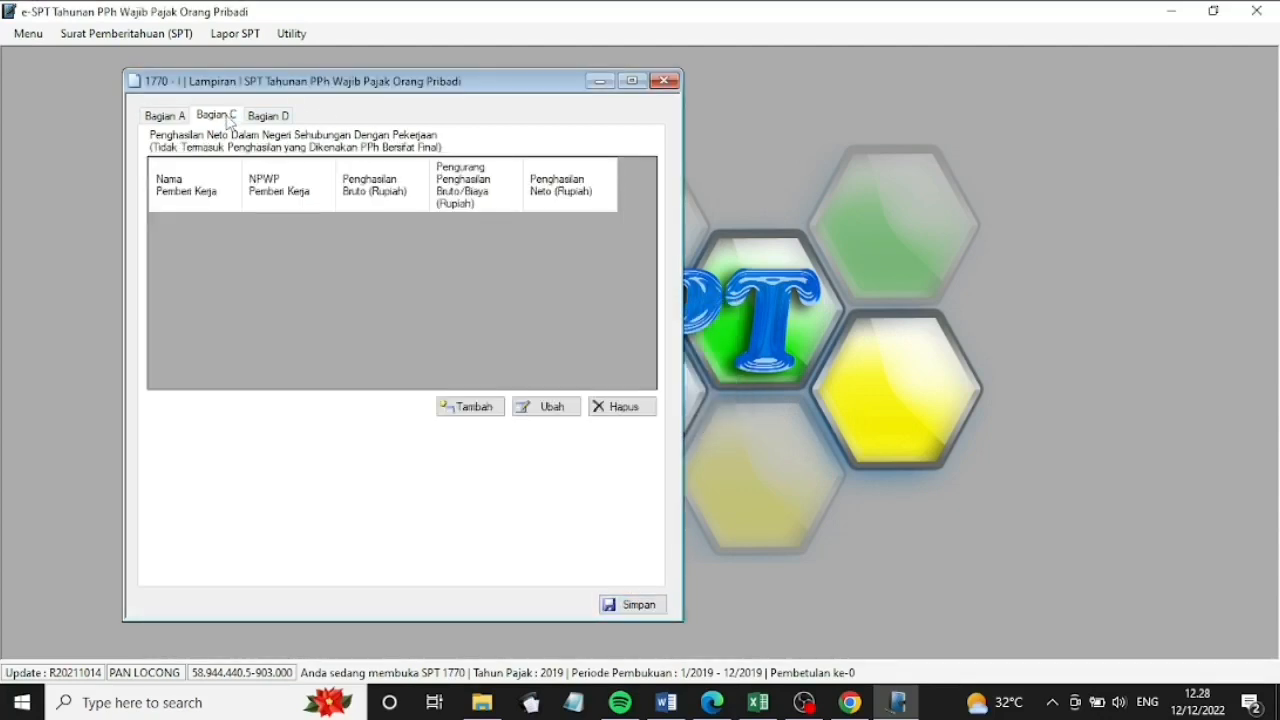
Add employer PT Bali Dewata with its NPWP, 60.000.000 gross and 4.800.000 deductions, and save
left_click(468, 407)
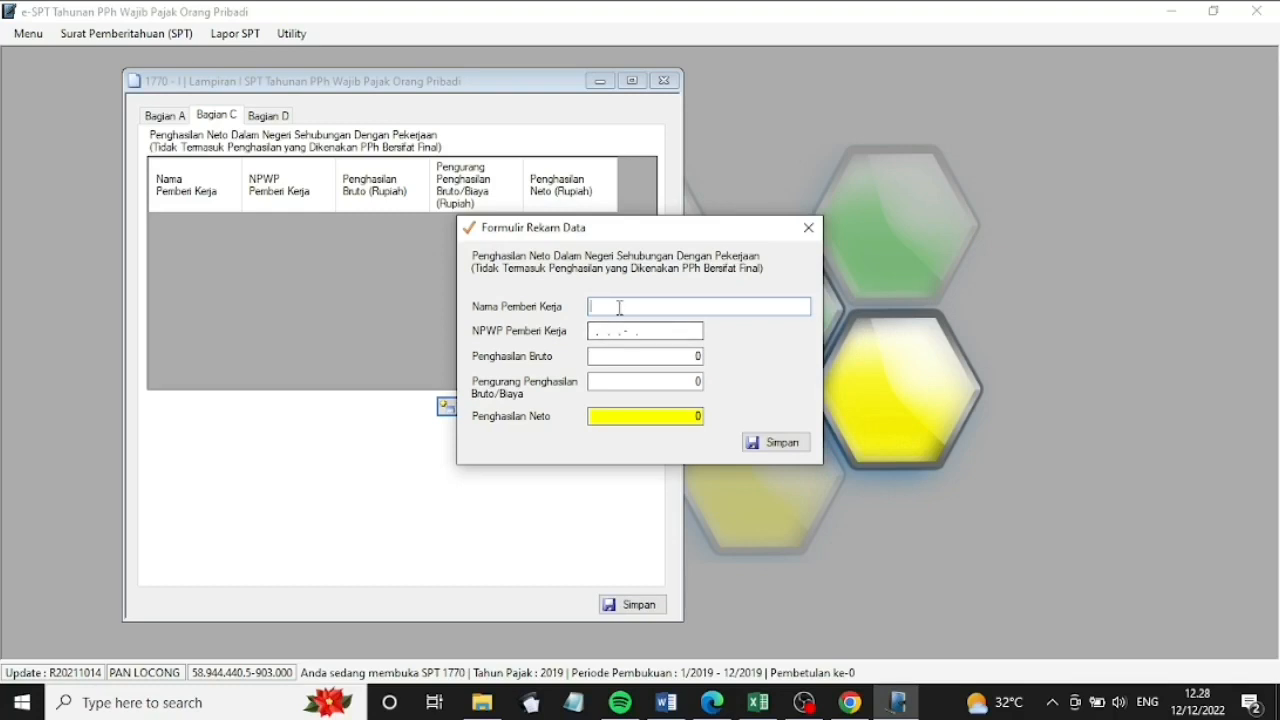
type("PT Ba")
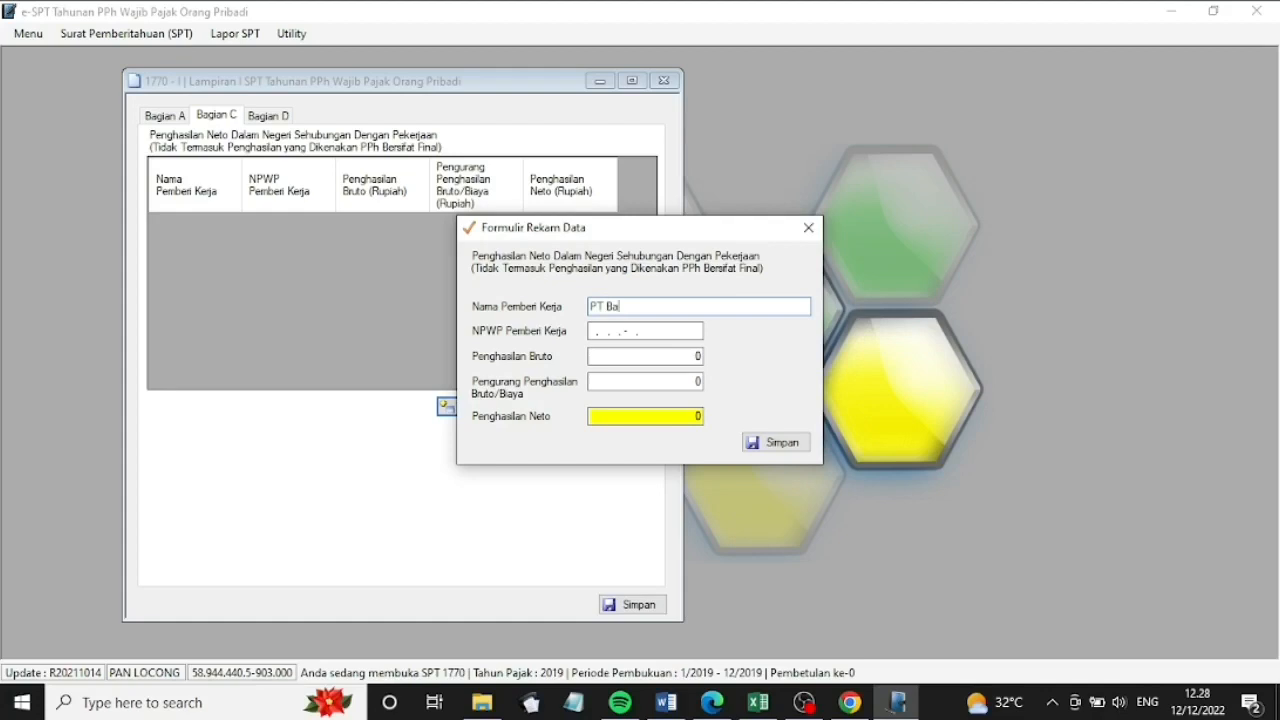
type("li Dewata")
left_click(591, 330)
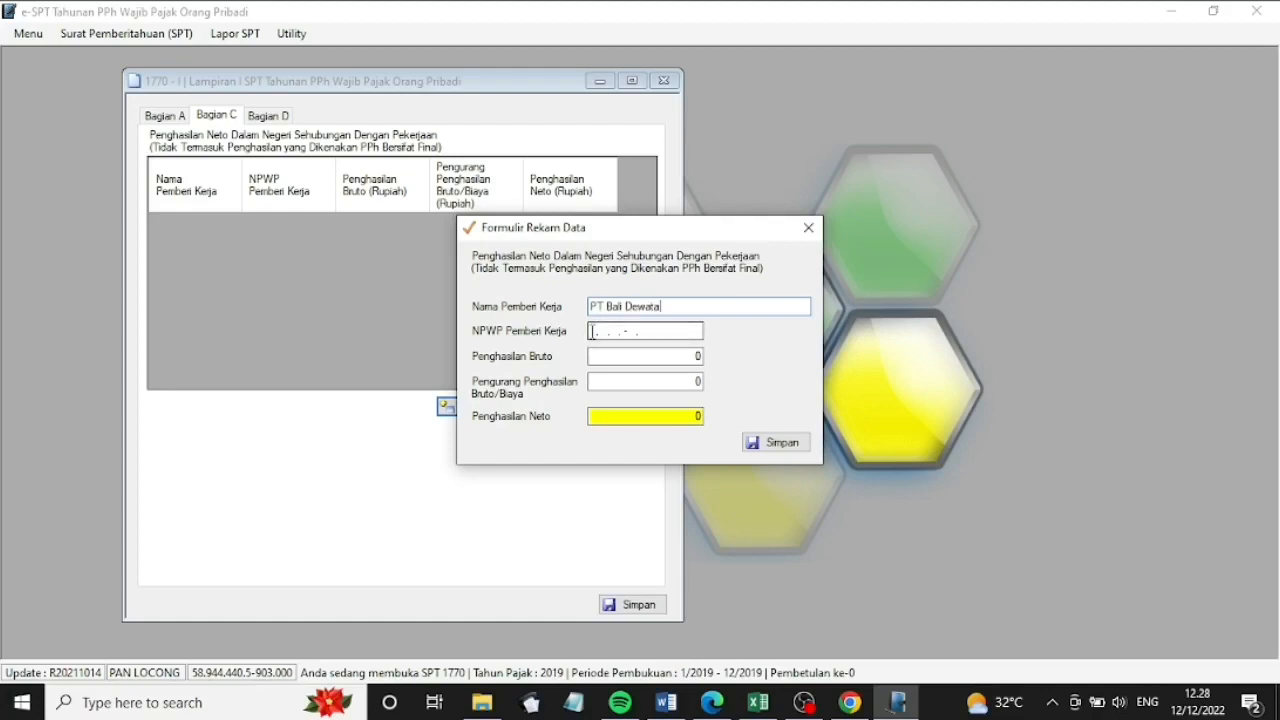
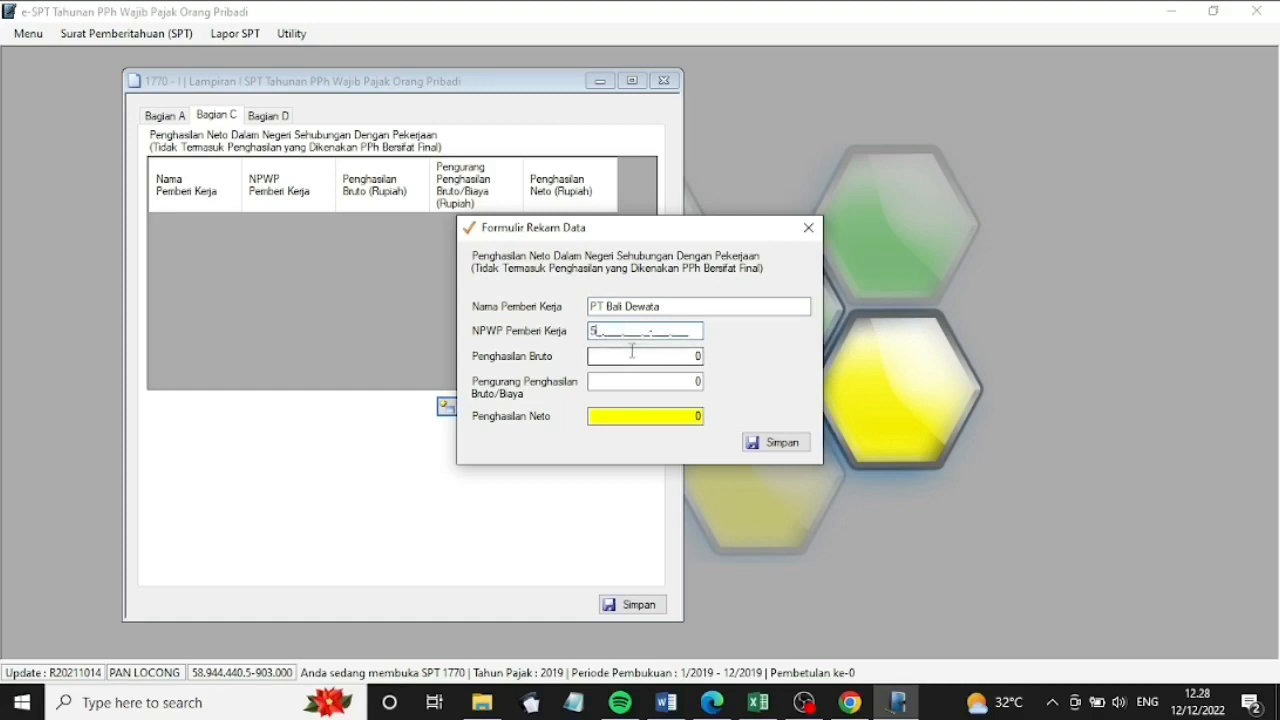
key("Tab")
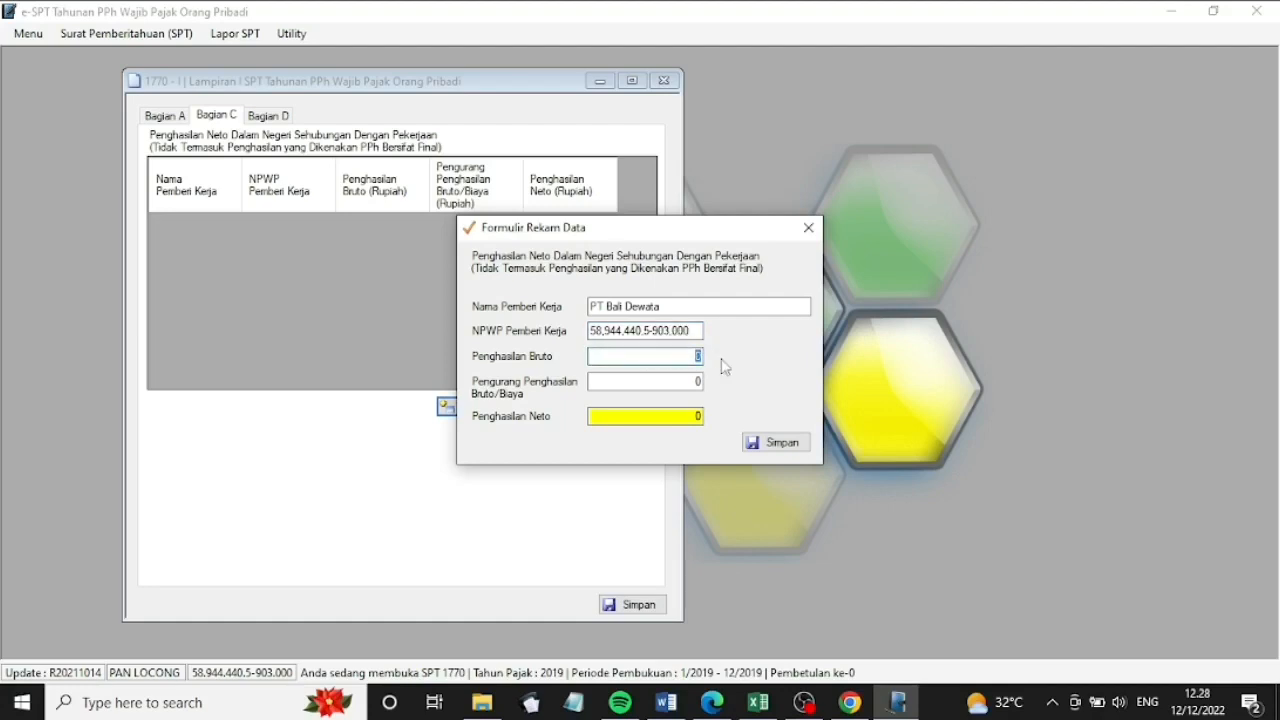
type("60000000")
left_click(699, 382)
type("4")
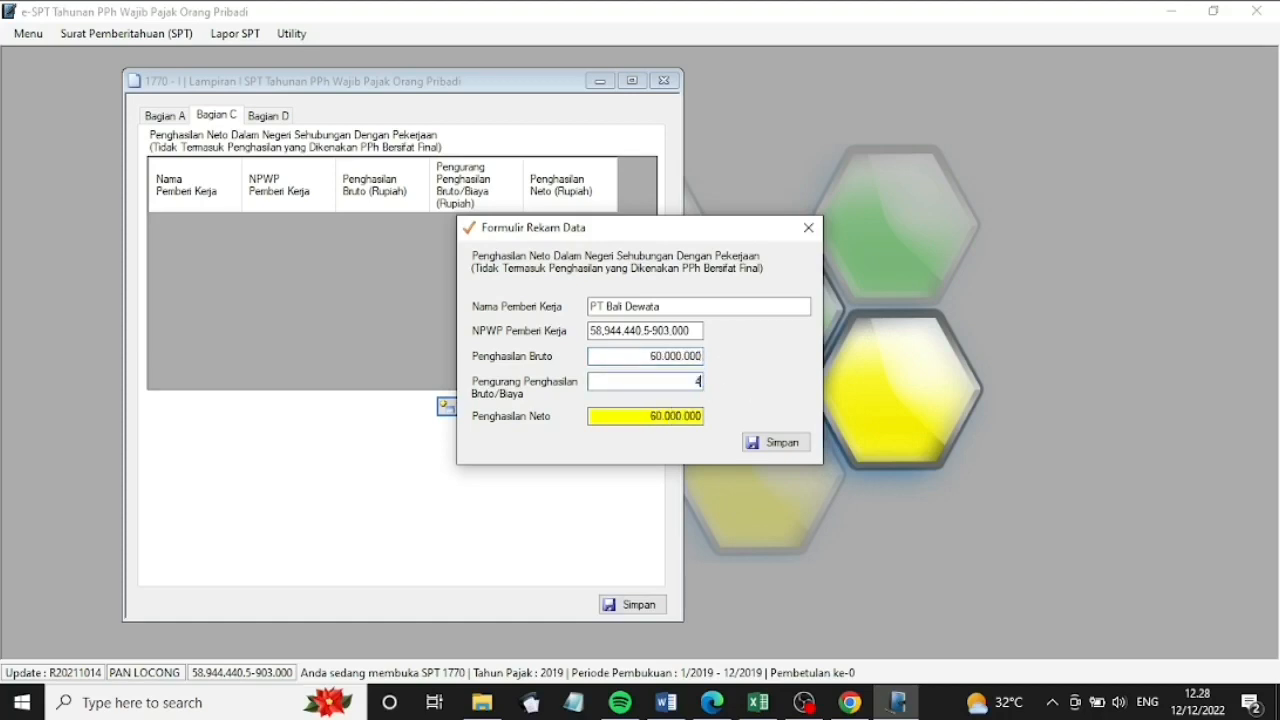
type("800000")
left_click(660, 420)
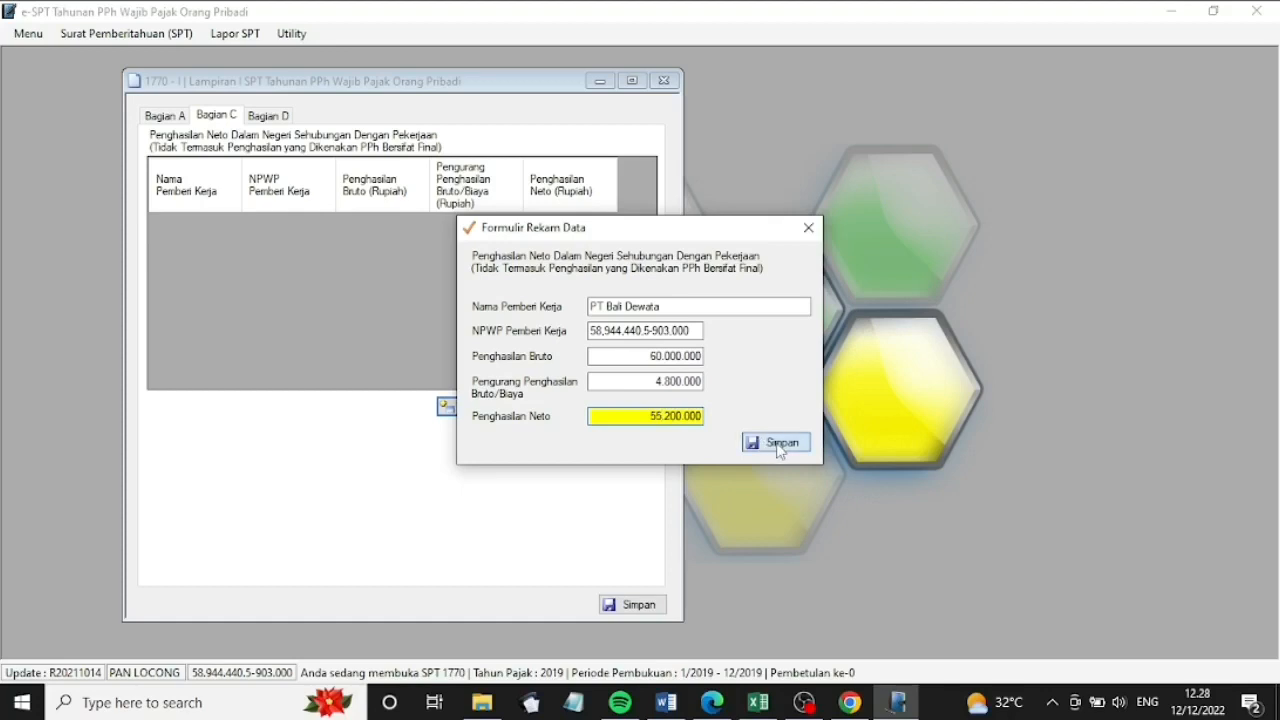
left_click(780, 450)
left_click(780, 447)
left_click(689, 414)
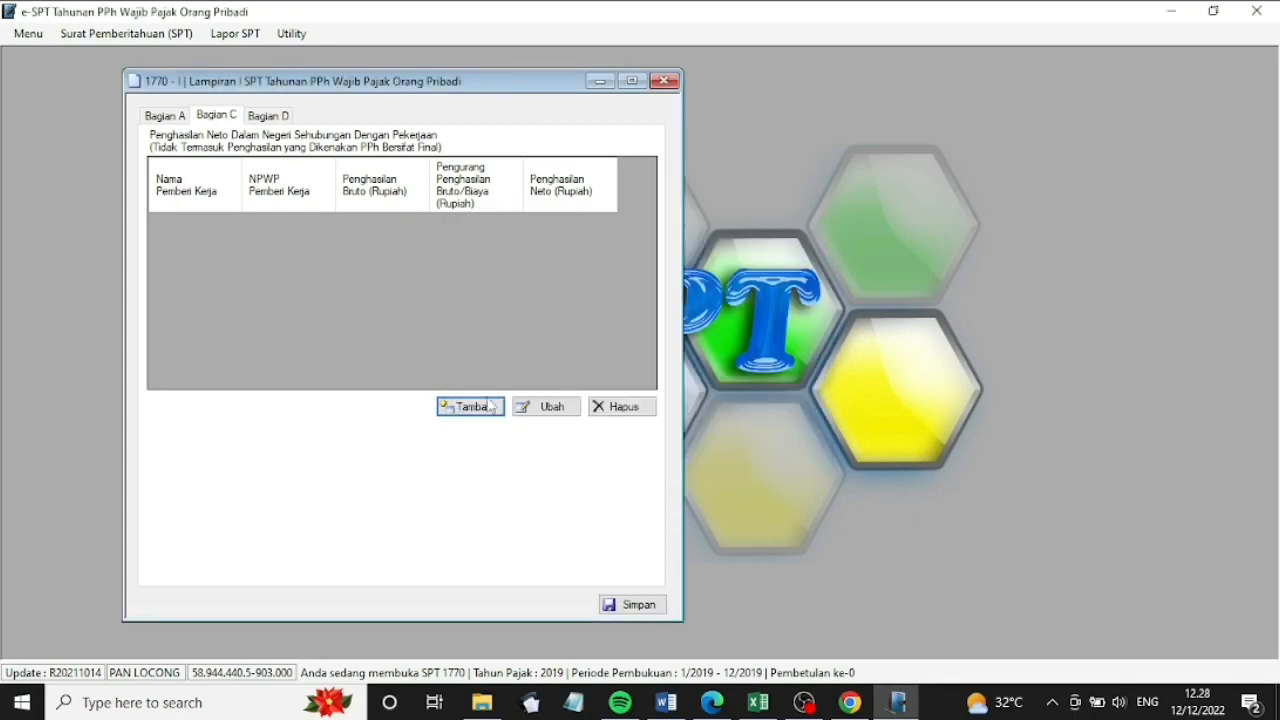
Add employer Universitas Yuuk Belajar with its NPWP, 85.883.125 gross and 4.294.156 deductions, and save
left_click(467, 408)
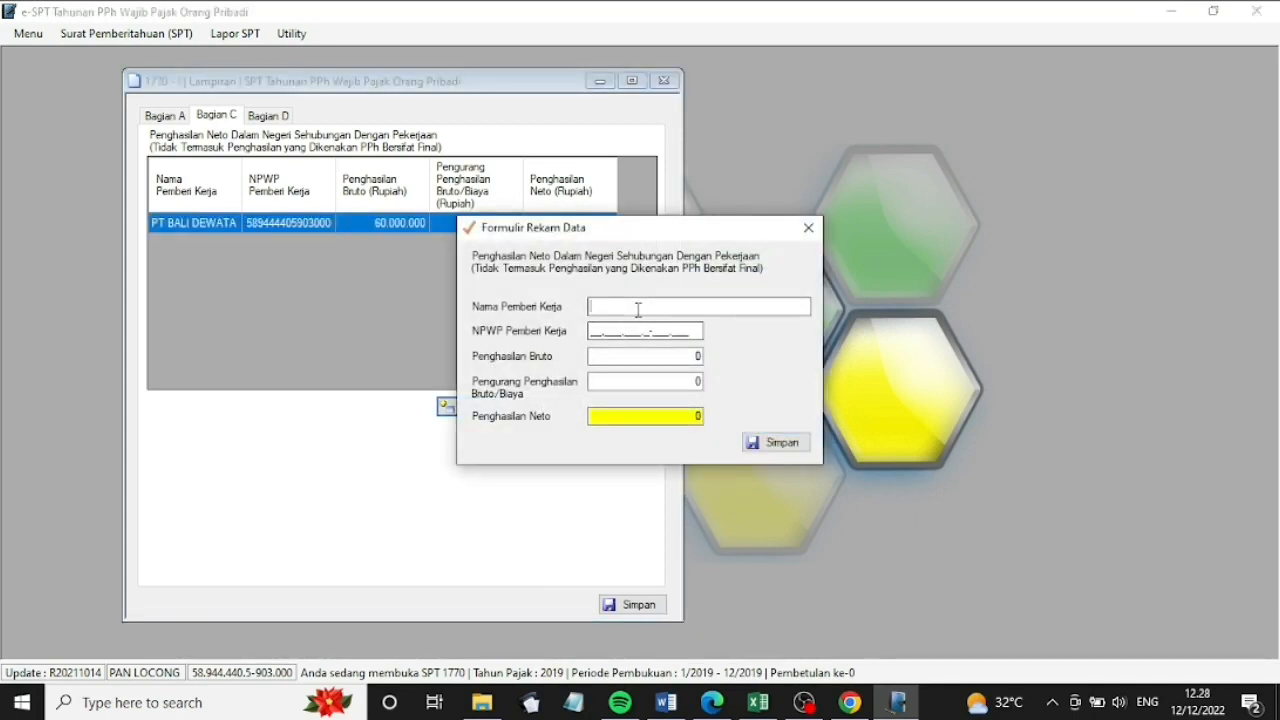
type("Uni")
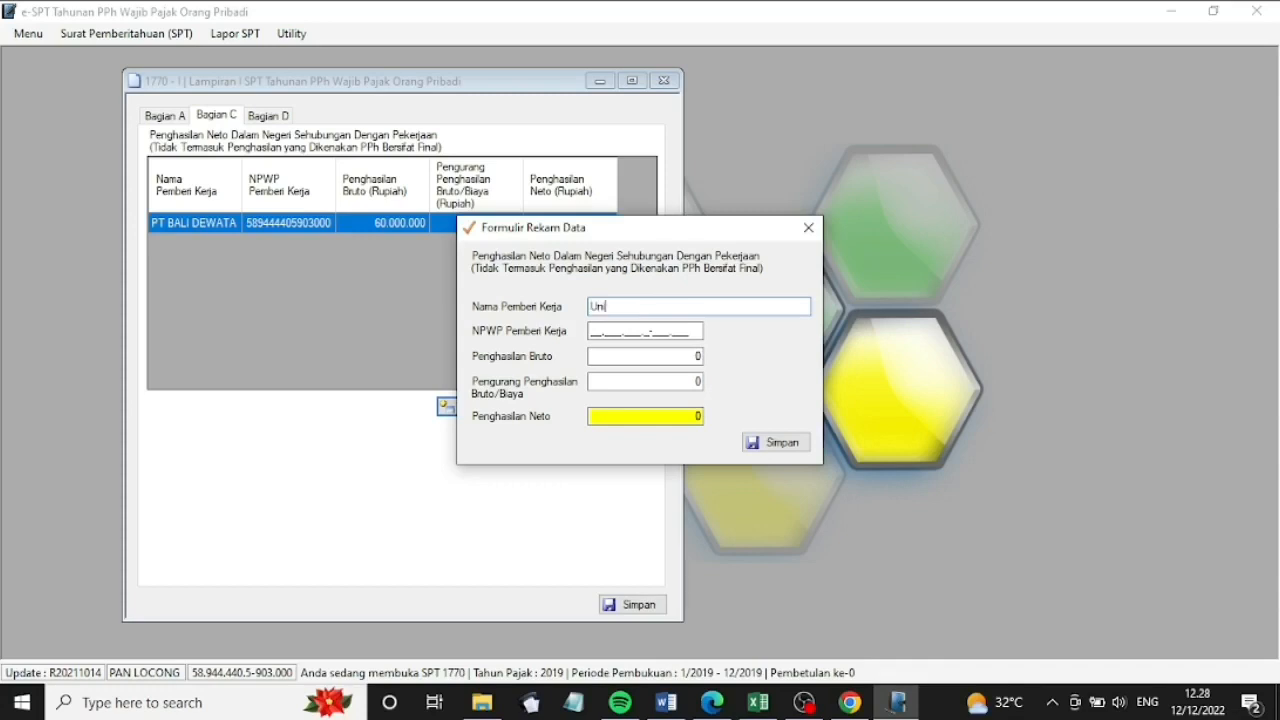
type("versitas Yuuk Belajar")
left_click(596, 331)
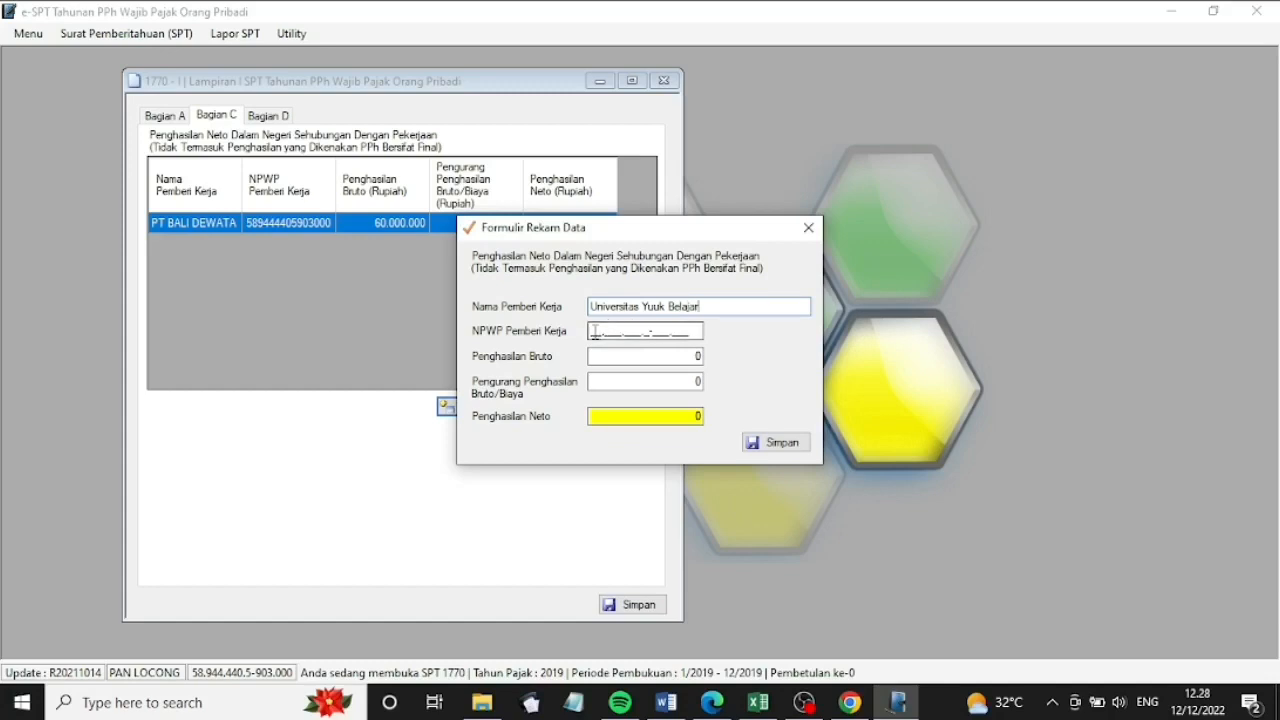
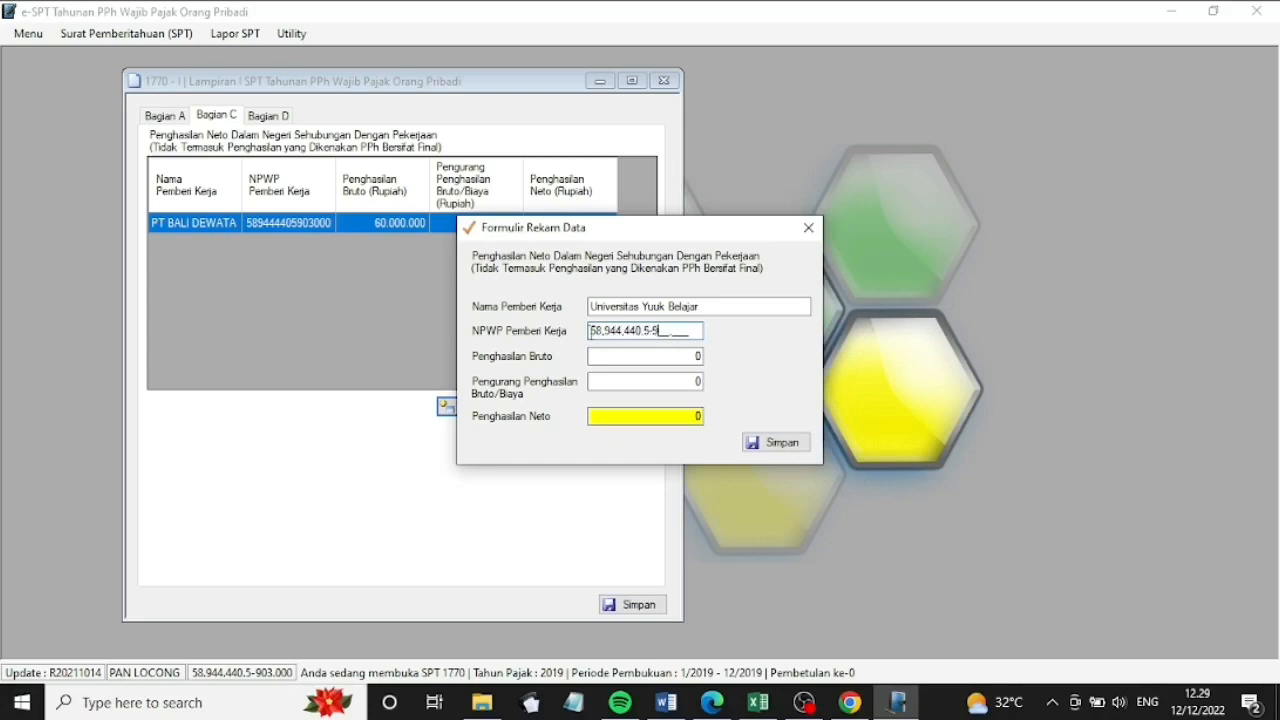
double_click(697, 356)
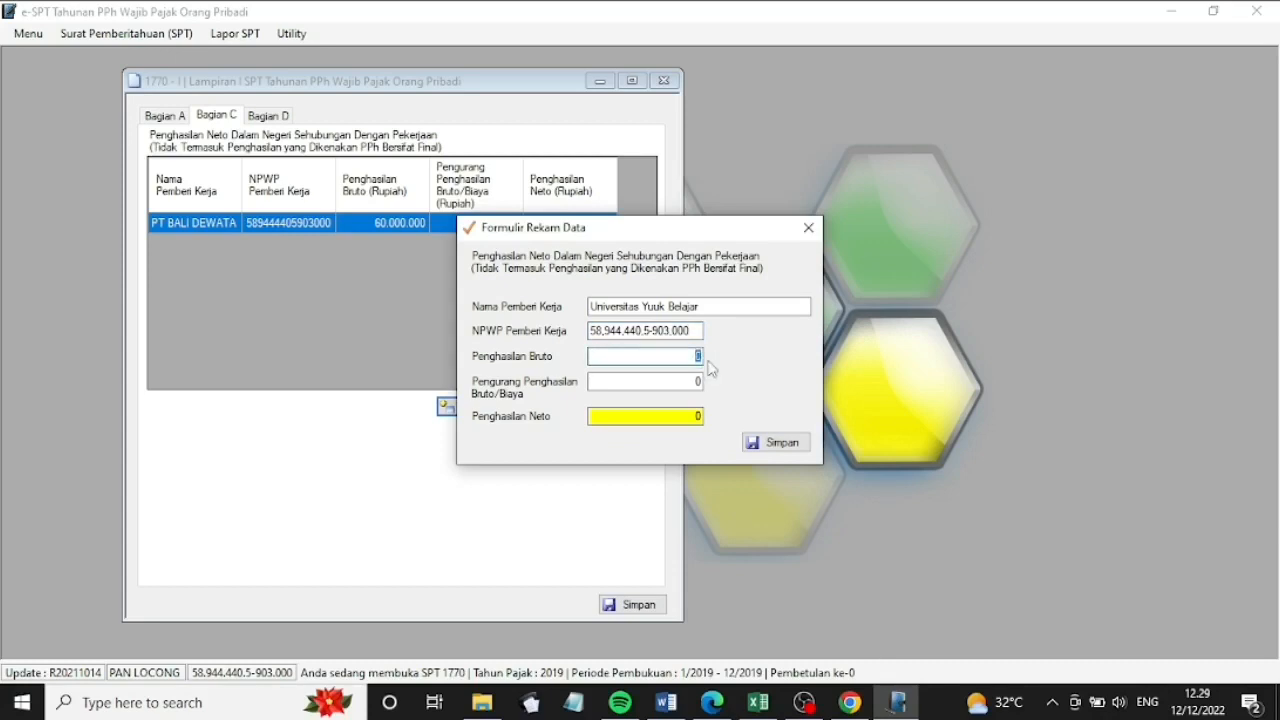
type("85883125")
left_click(701, 380)
type("429")
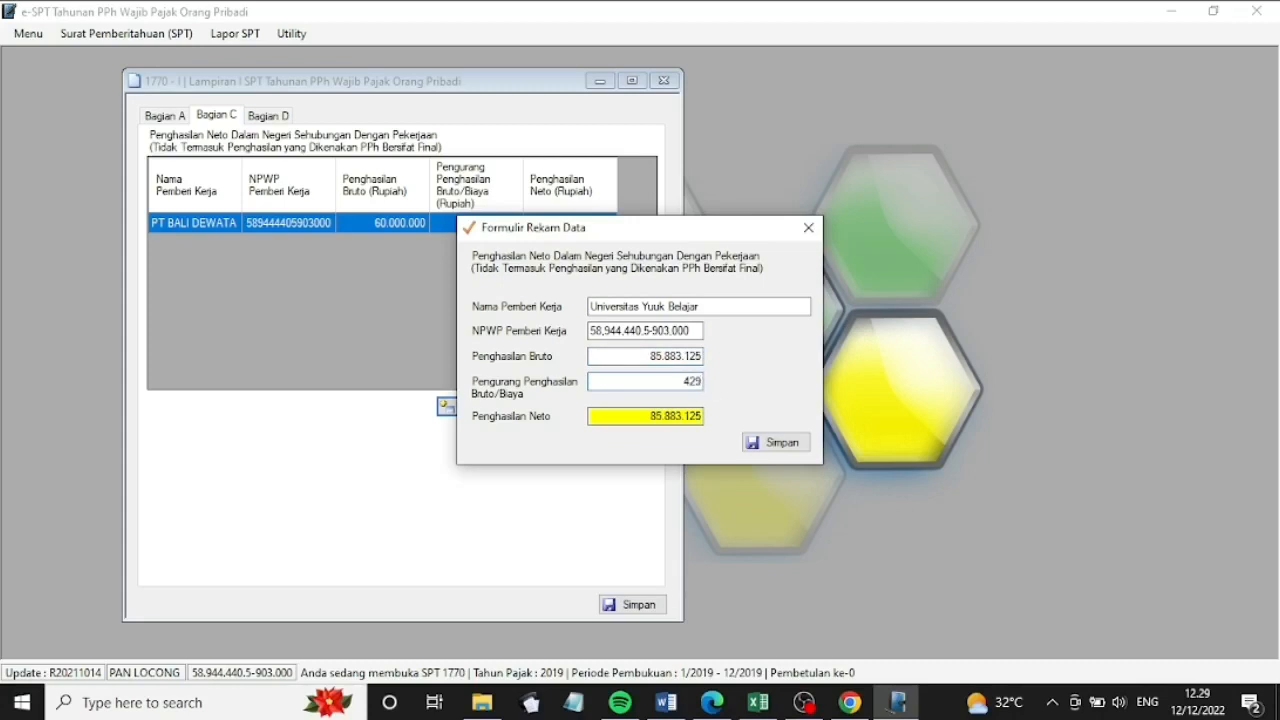
type("4150")
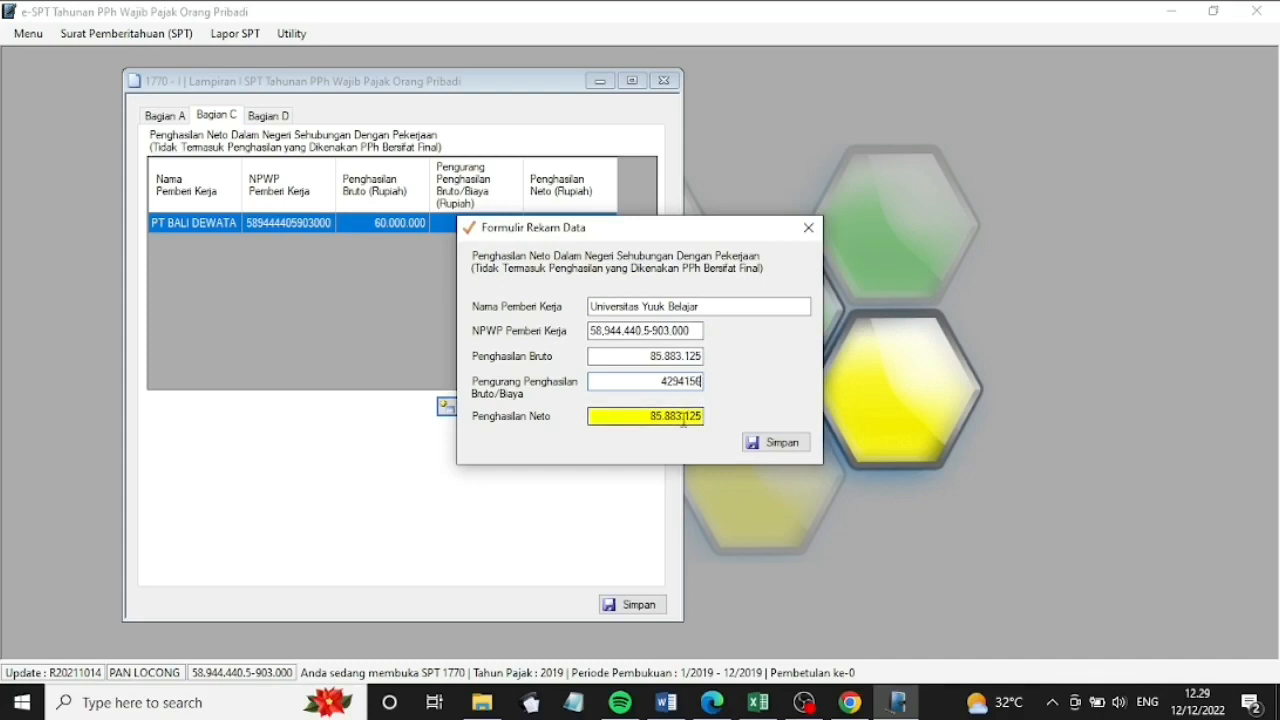
left_click(683, 420)
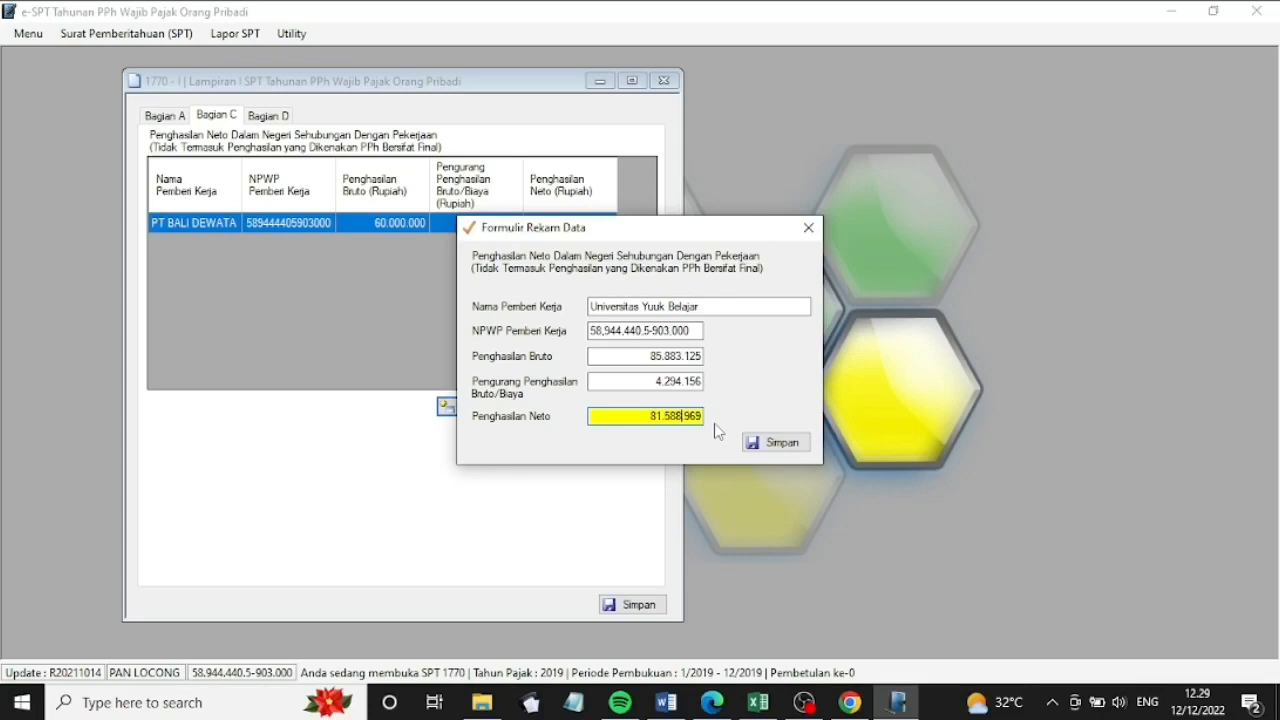
left_click(778, 443)
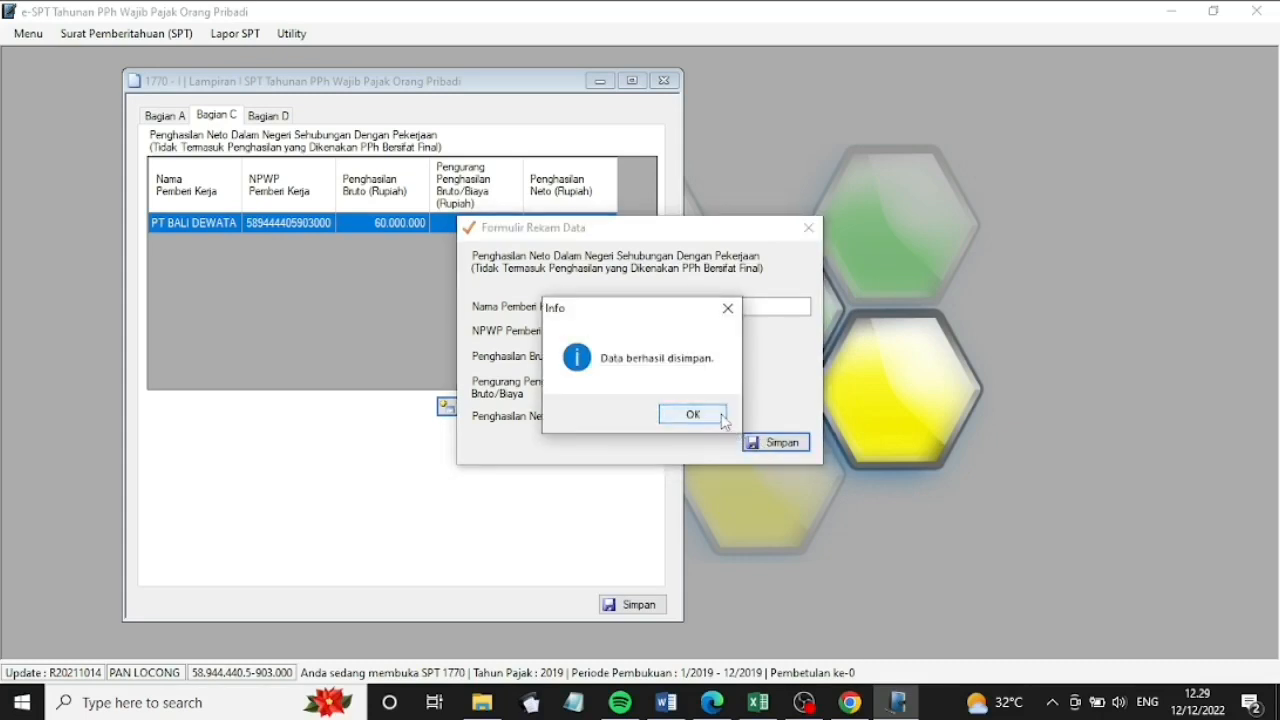
left_click(721, 413)
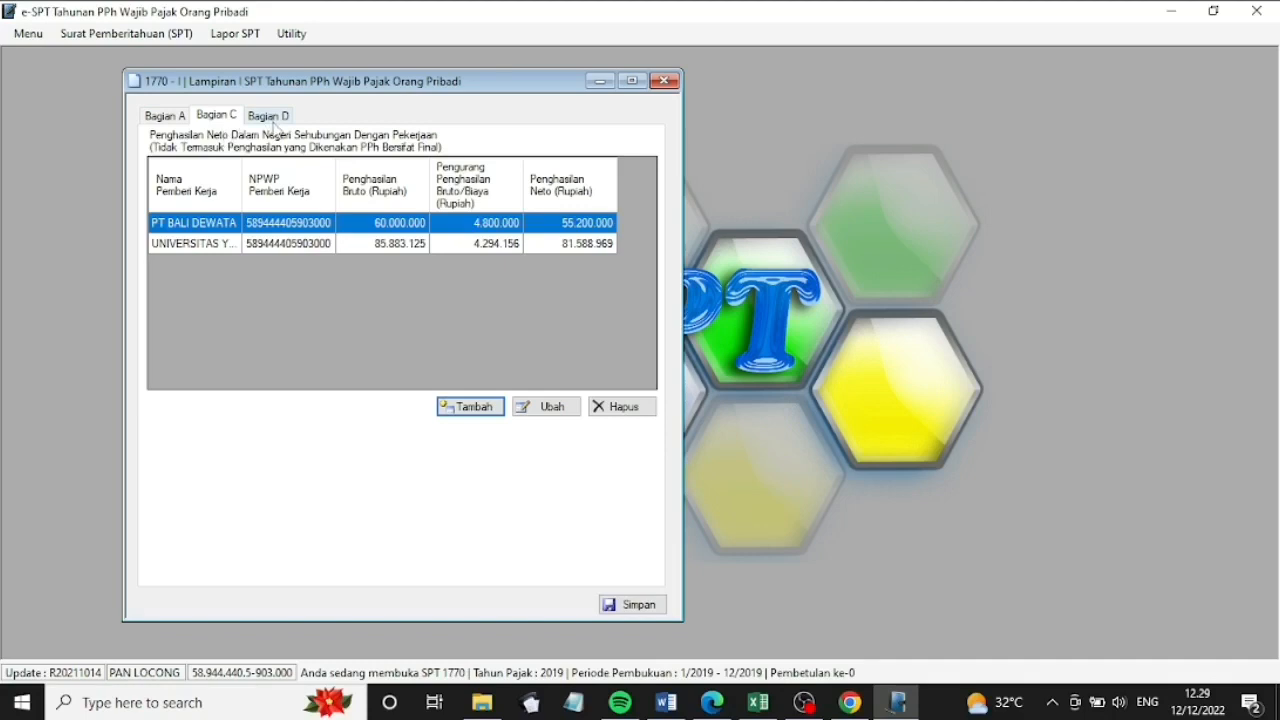
Record 15.000.000 Bunga interest in Bagian D, save it, and close Lampiran I
left_click(272, 116)
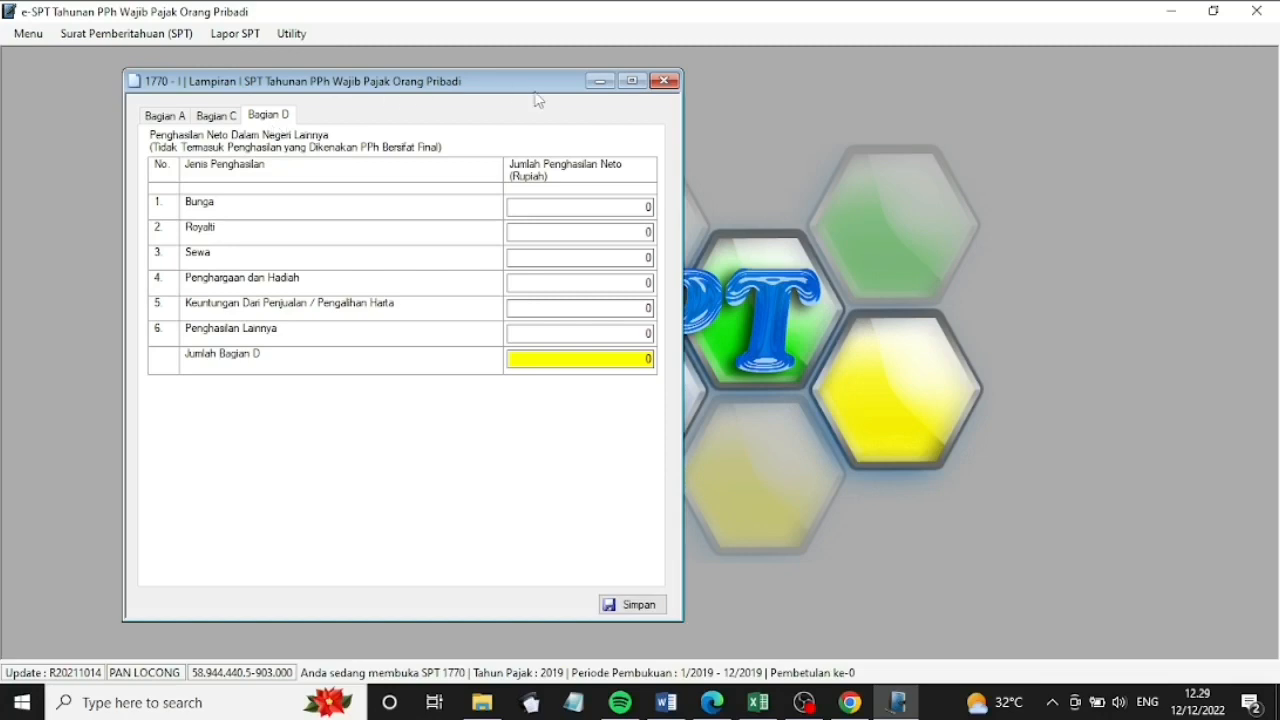
left_click(651, 209)
left_click(651, 207)
type("15000000")
left_click(605, 362)
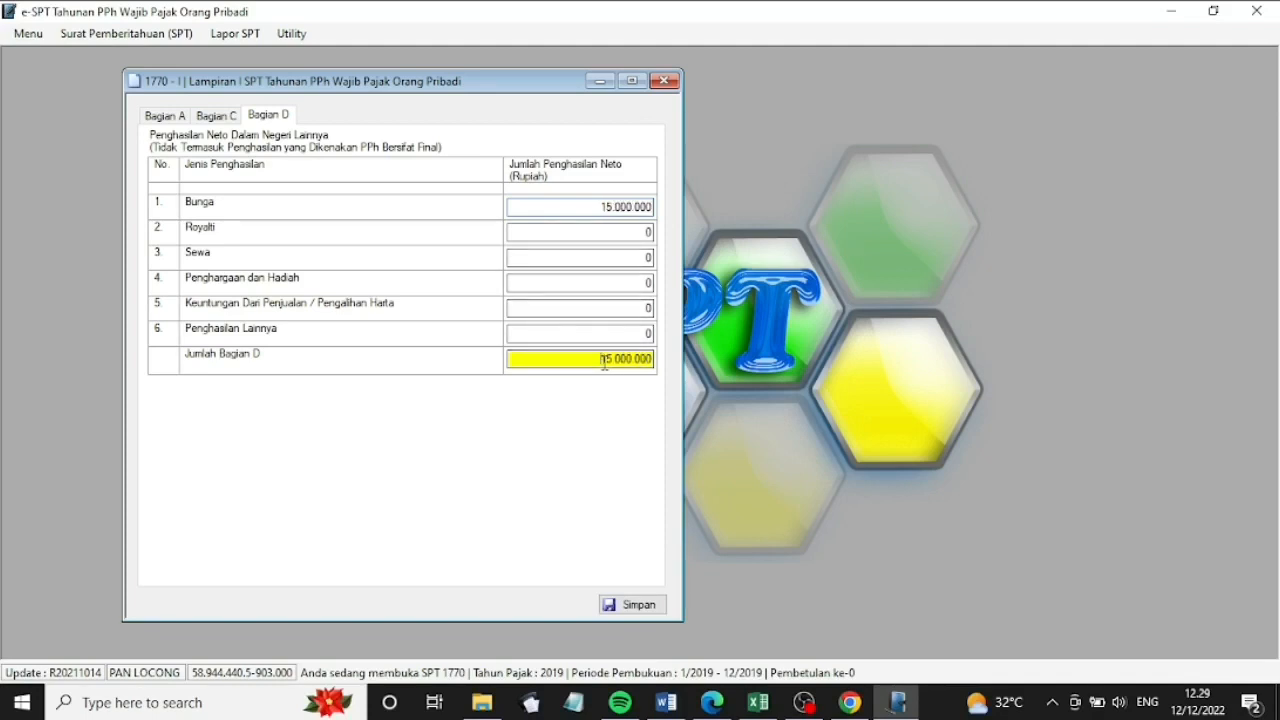
left_click(637, 607)
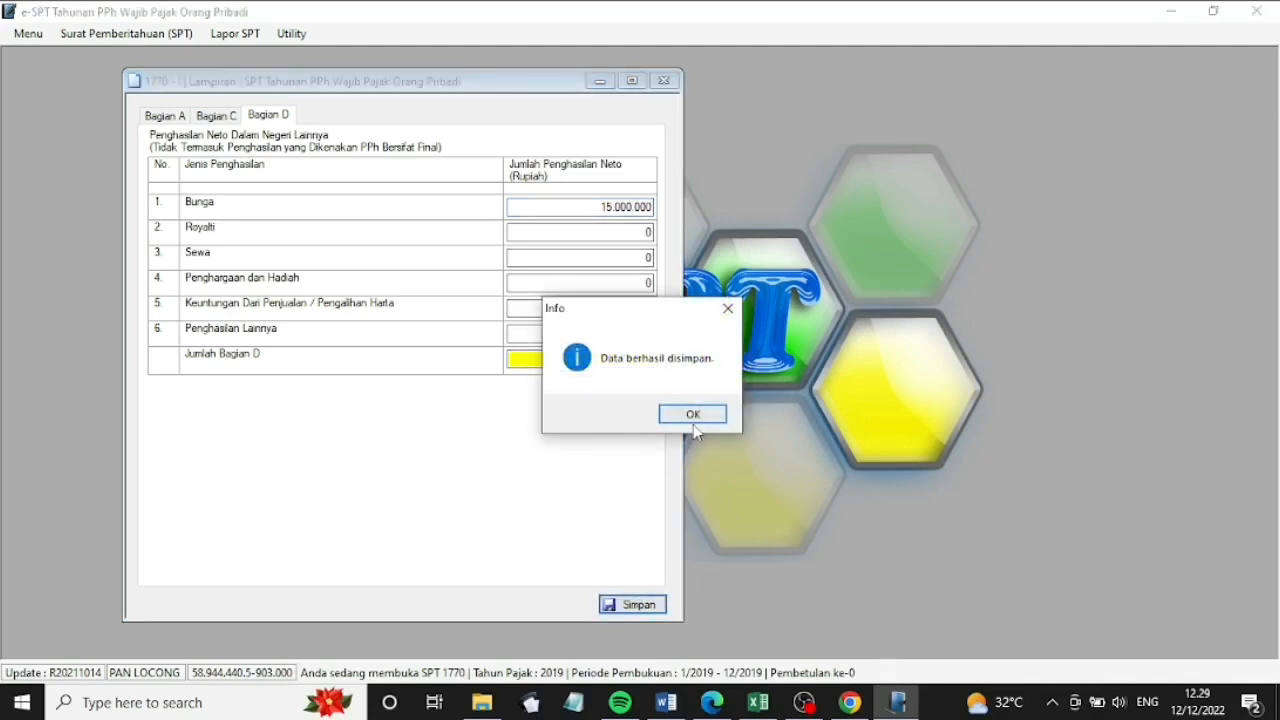
left_click(692, 415)
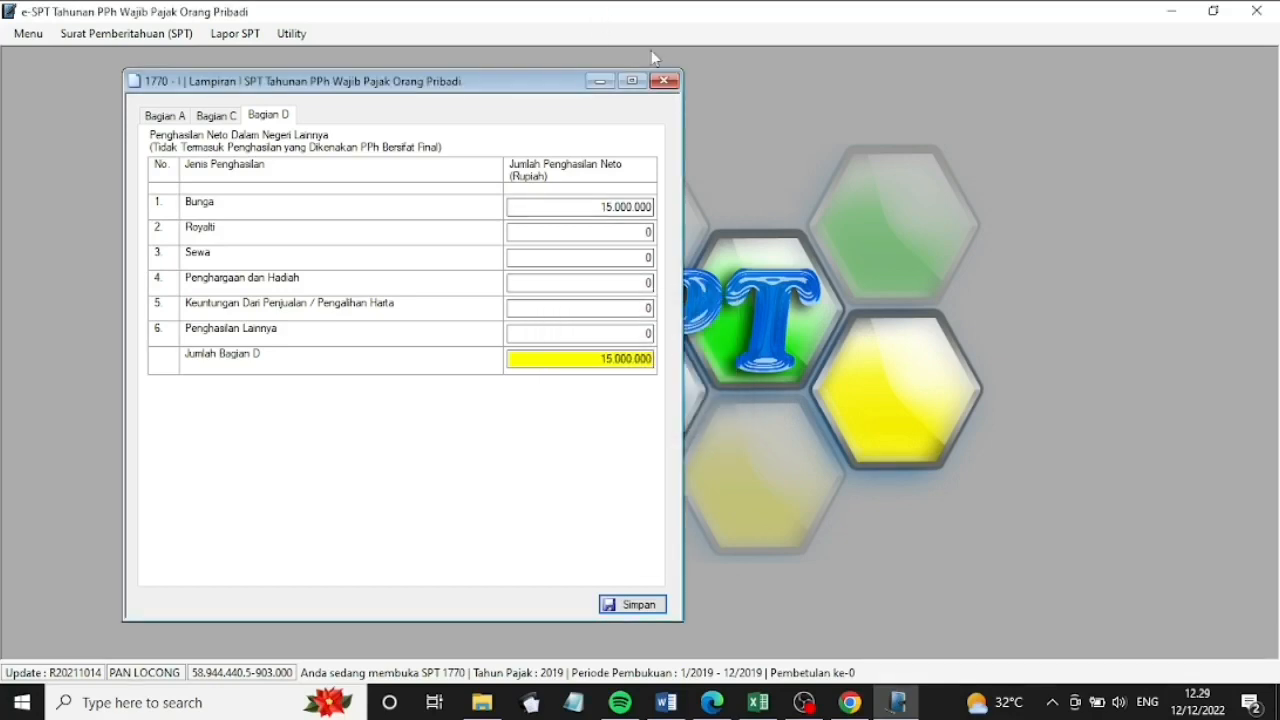
left_click(664, 81)
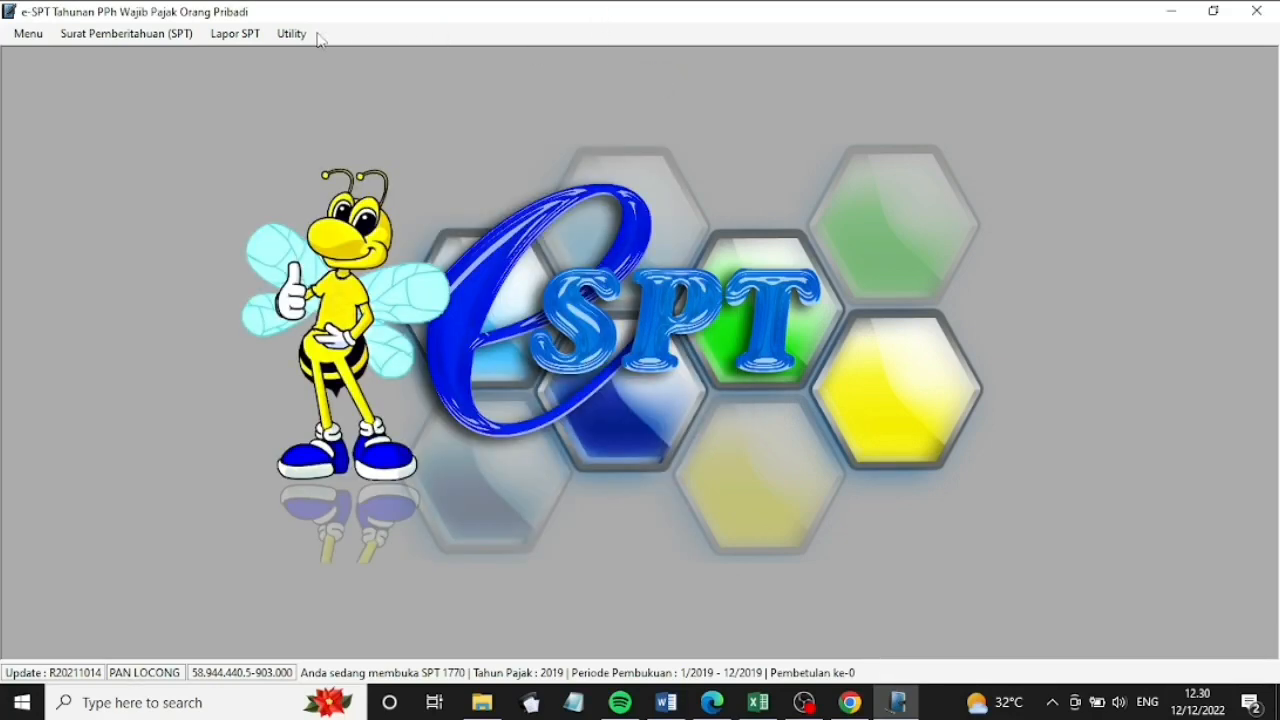
Open the SPT 1770 Induk form and review Bagian A and Bagian B, where taxable income is 490.788.969
left_click(176, 34)
mouse_move(194, 124)
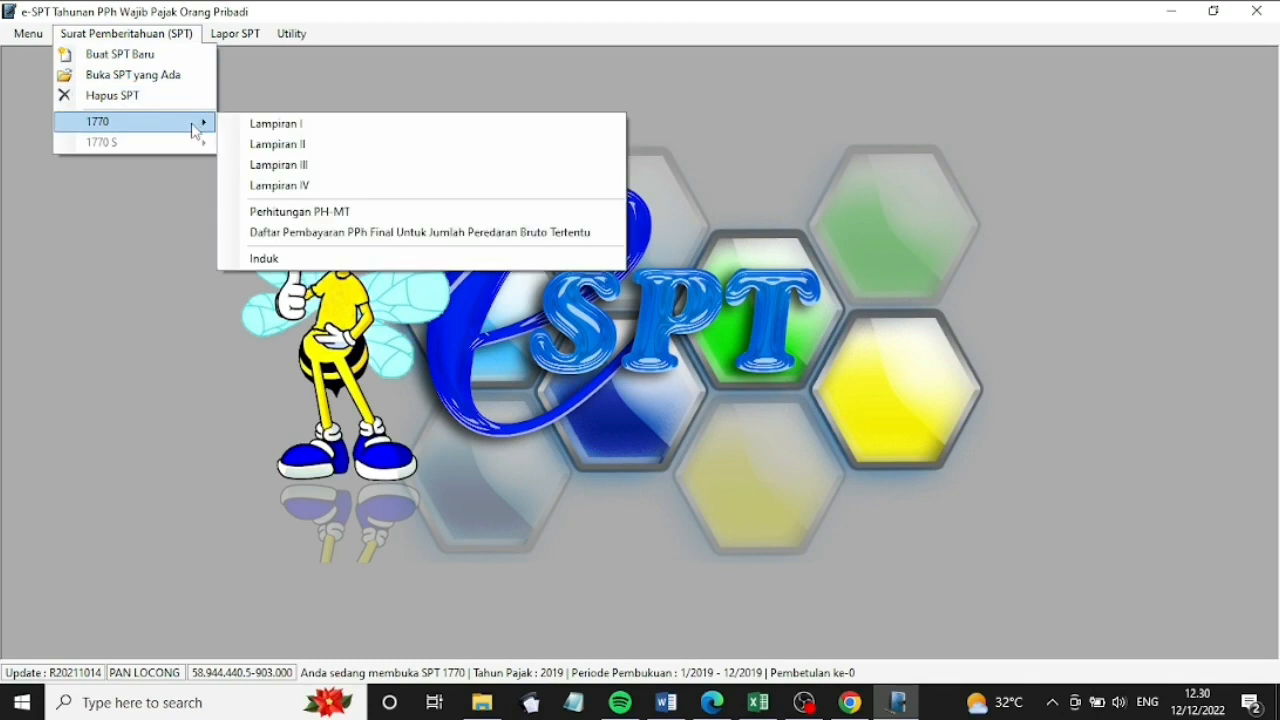
left_click(291, 258)
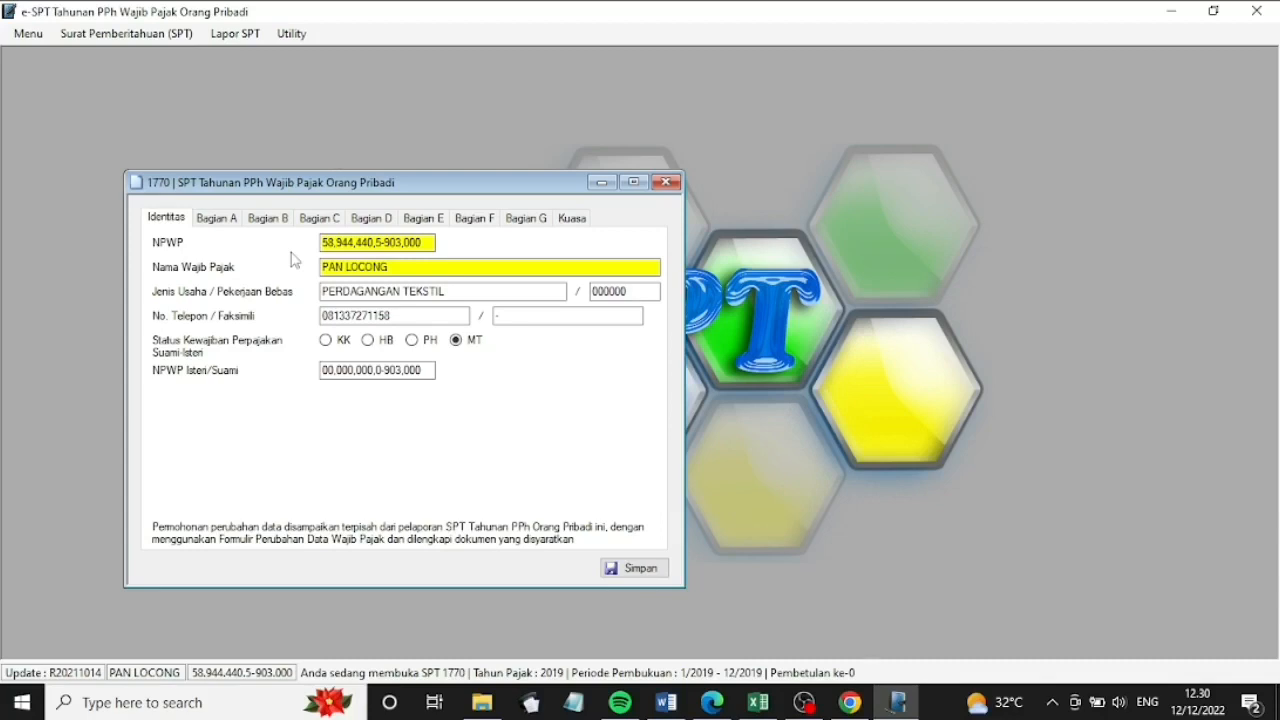
left_click(326, 341)
left_click(228, 224)
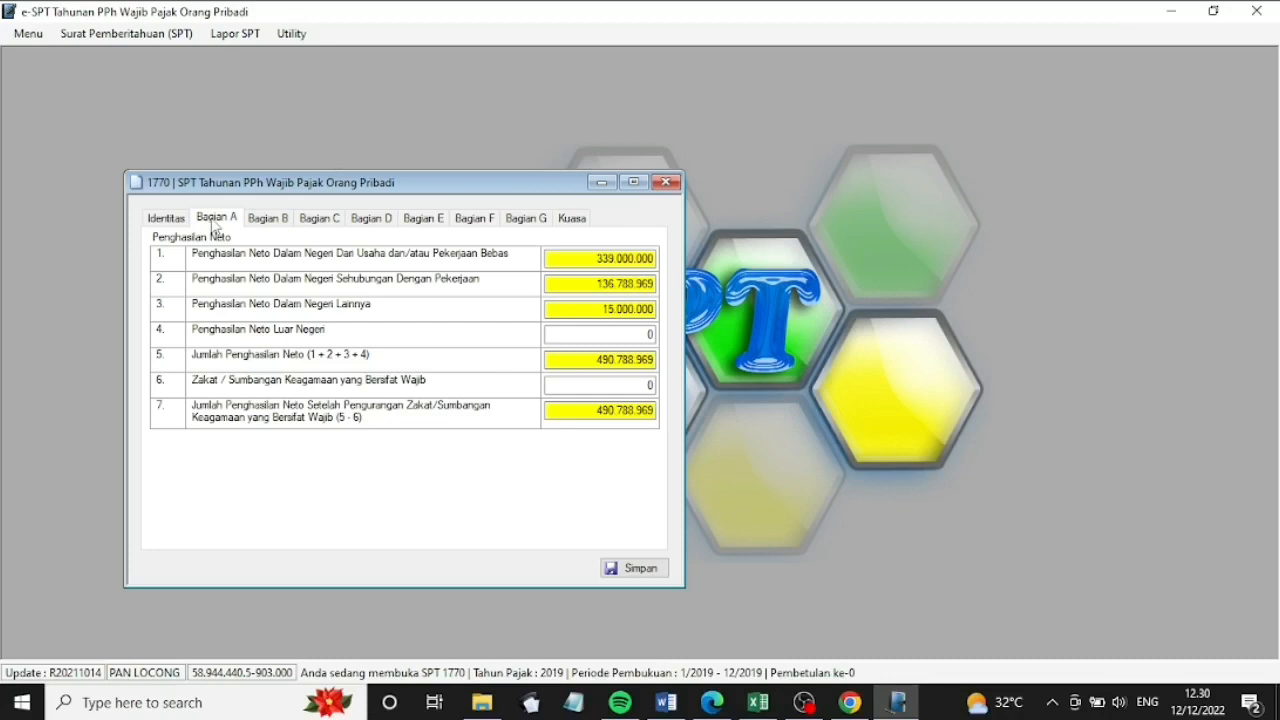
left_click(268, 218)
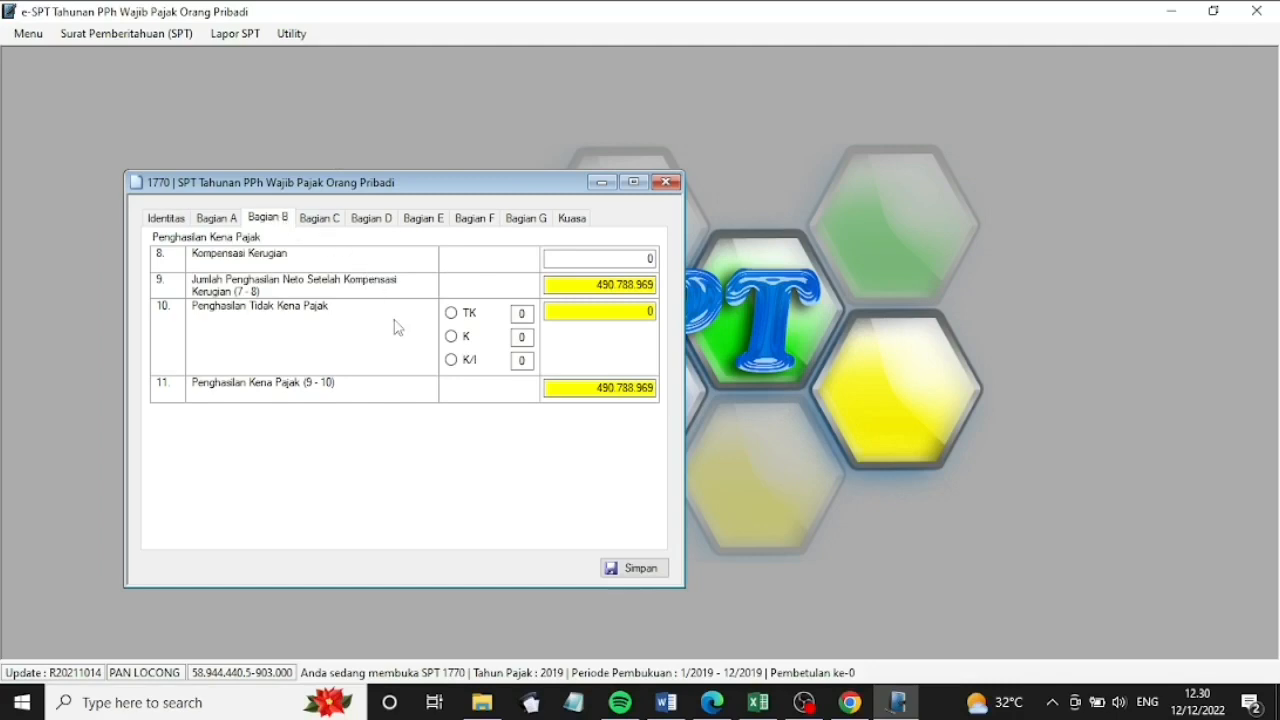
Claim K/I status with 1 dependant so taxable income drops to 373.788.969, then review Bagian C and D
left_click(462, 362)
left_click(521, 360)
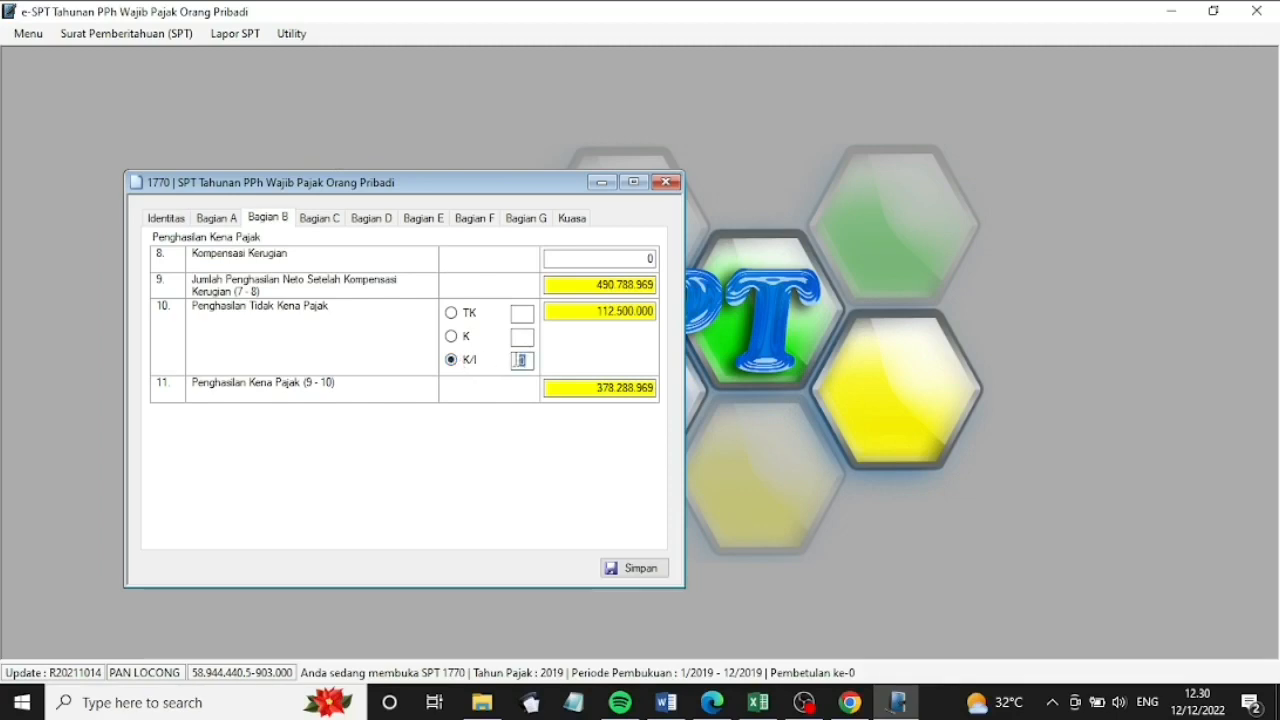
type("1")
left_click(598, 387)
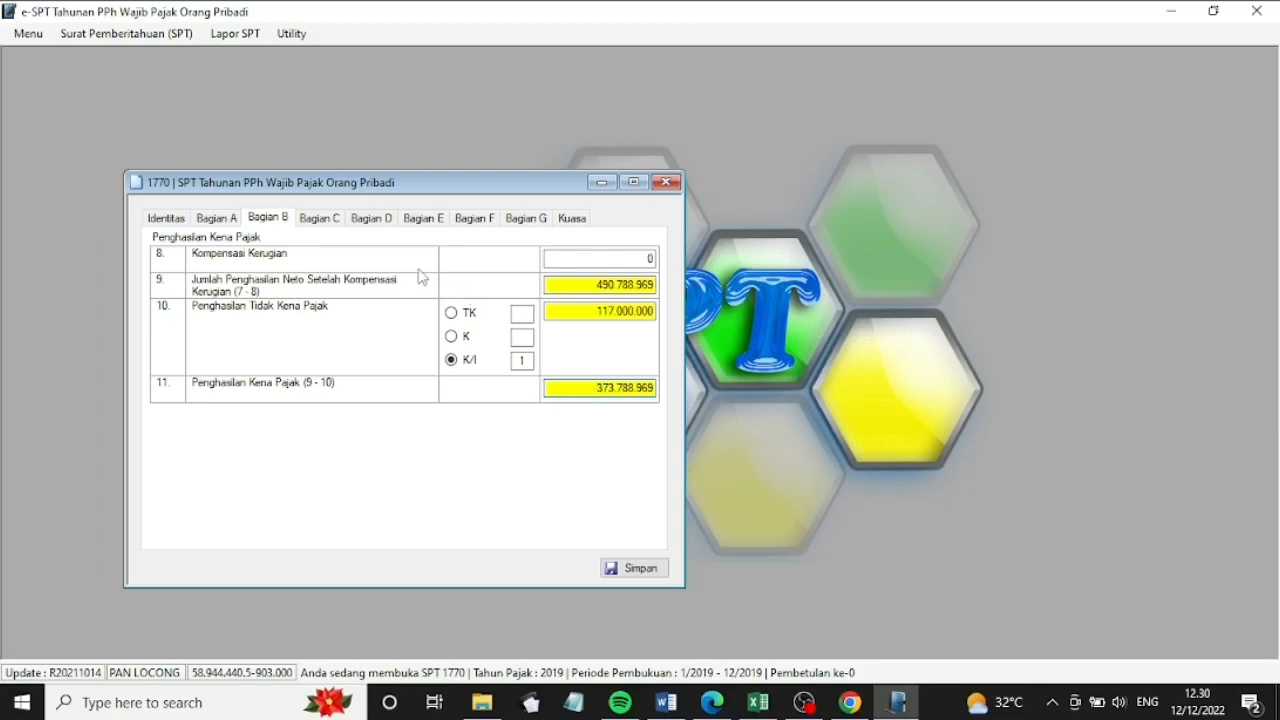
left_click(316, 220)
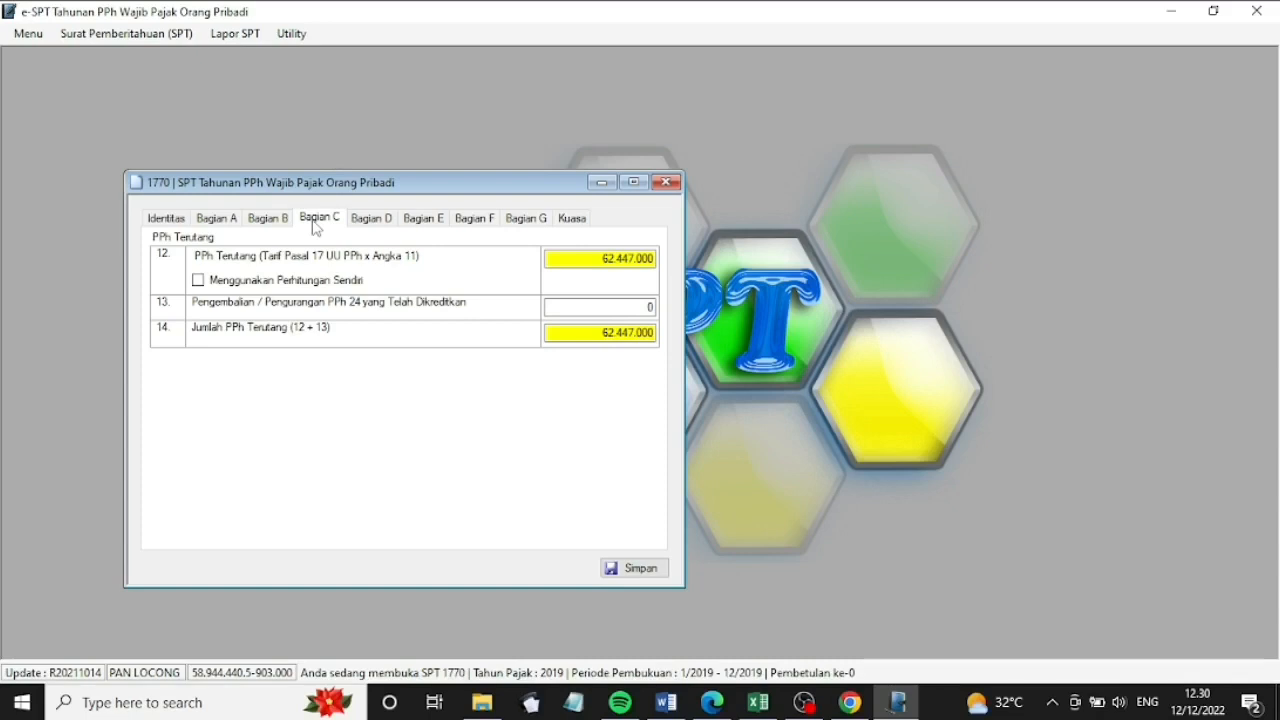
left_click(370, 222)
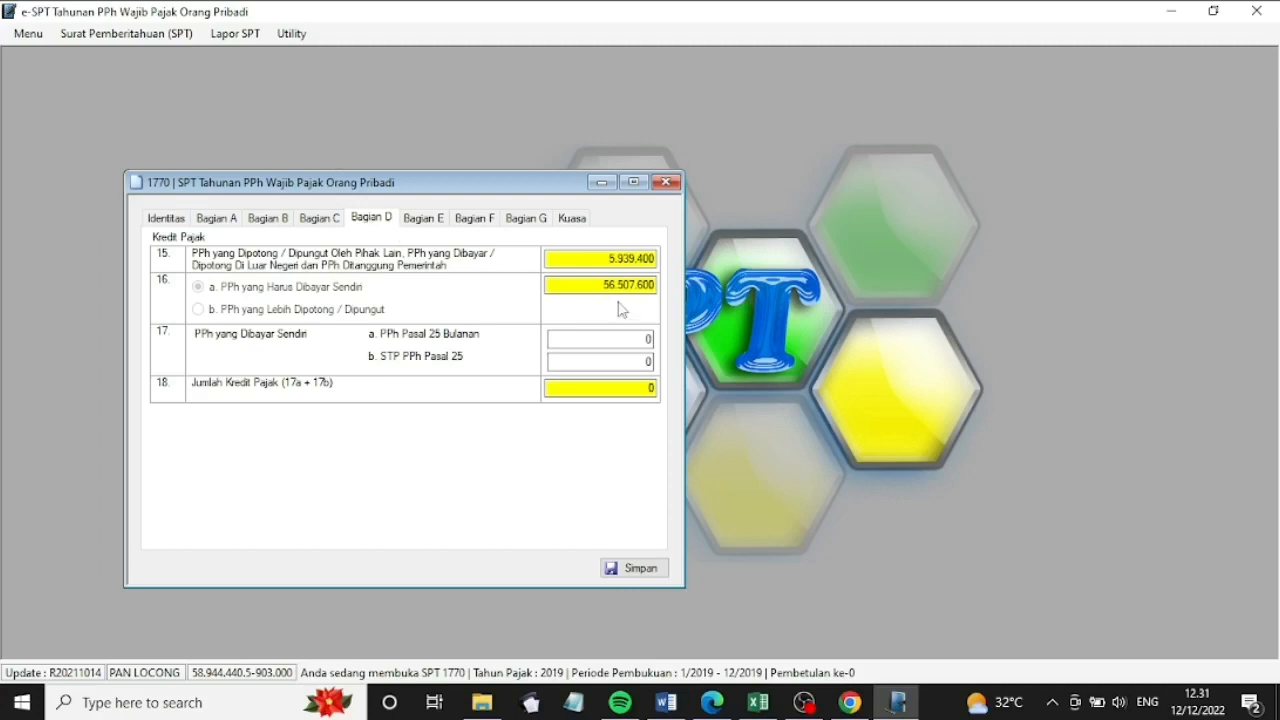
Enter 46.000.000 as the STP PPh Pasal 25 credit, leaving 10.507.600 underpaid in Bagian E
left_click(649, 361)
type("46000000")
left_click(428, 220)
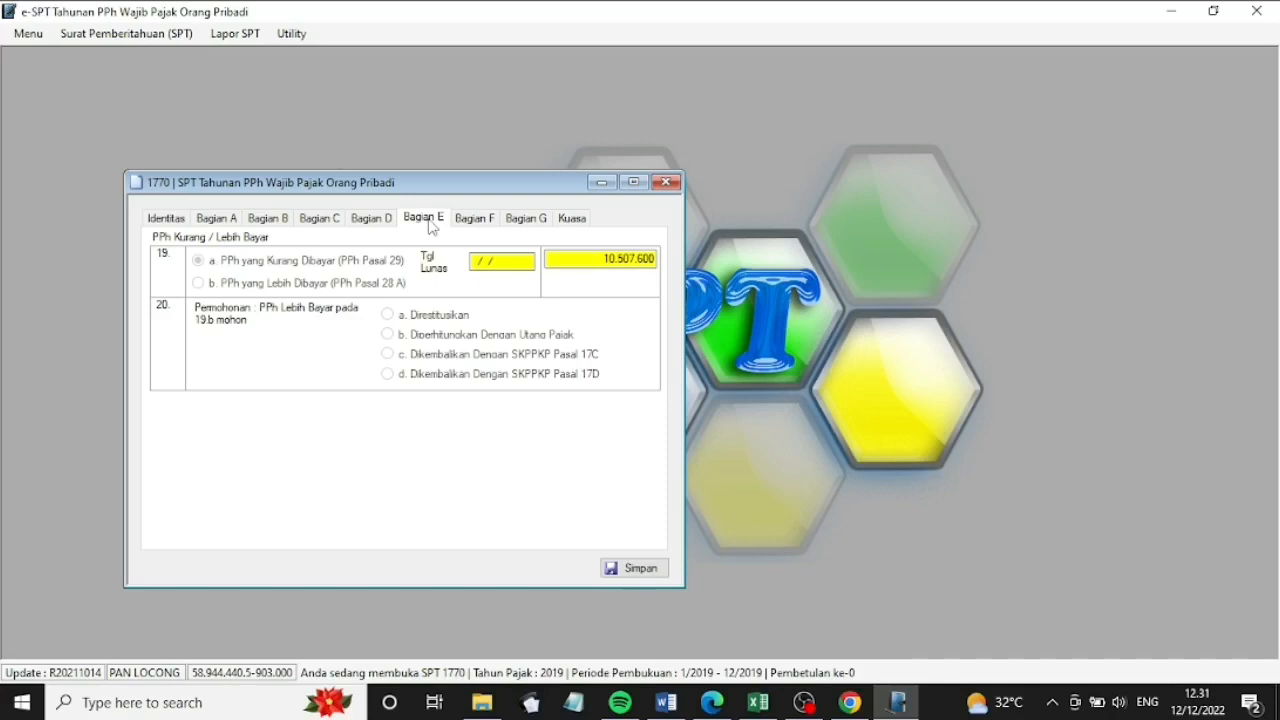
In Bagian G, tick SSP, balance sheet and 2 sheets of 1721-A1; set Wajib Pajak as signatory
left_click(472, 220)
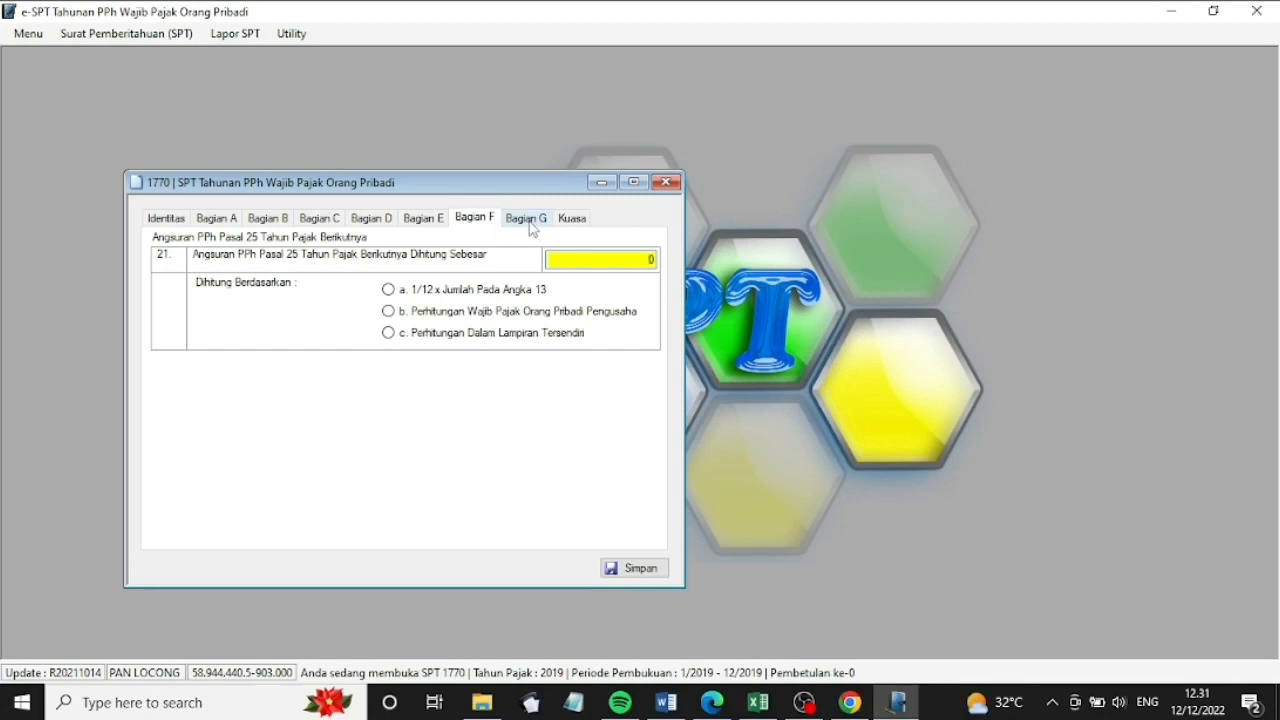
left_click(512, 226)
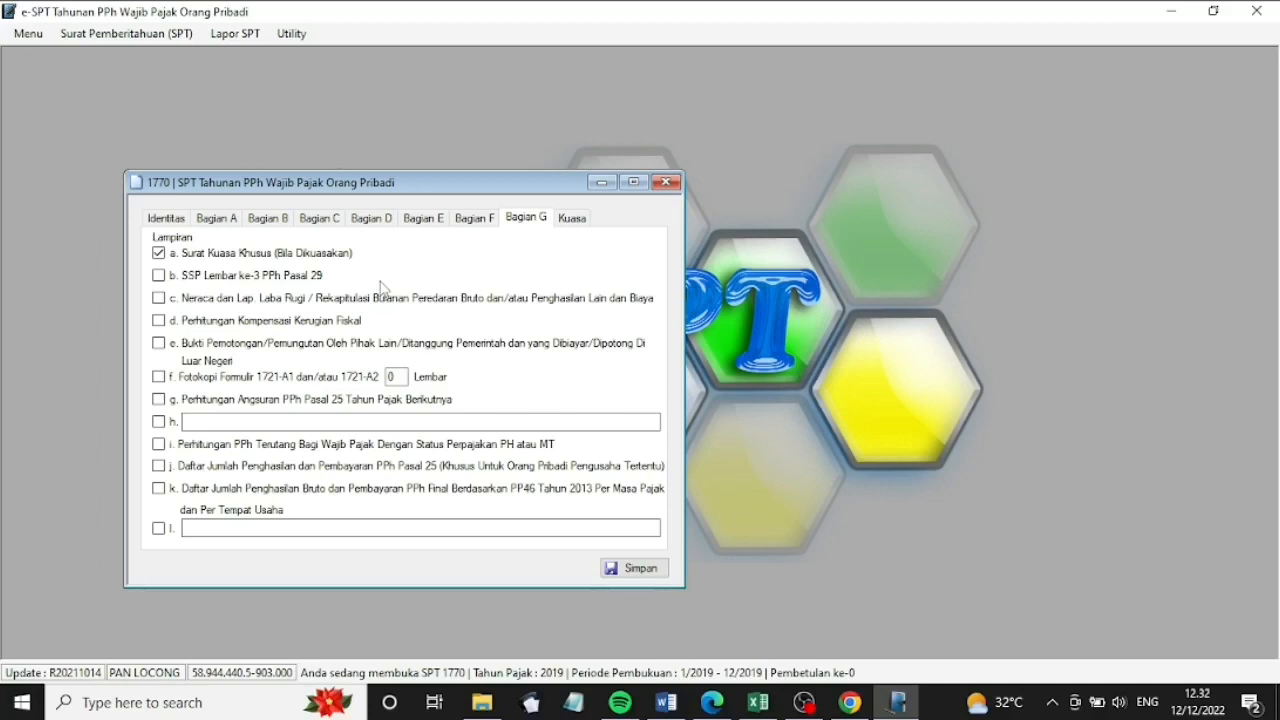
left_click(165, 277)
left_click(161, 299)
left_click(161, 377)
type("2")
left_click(572, 220)
left_click(210, 282)
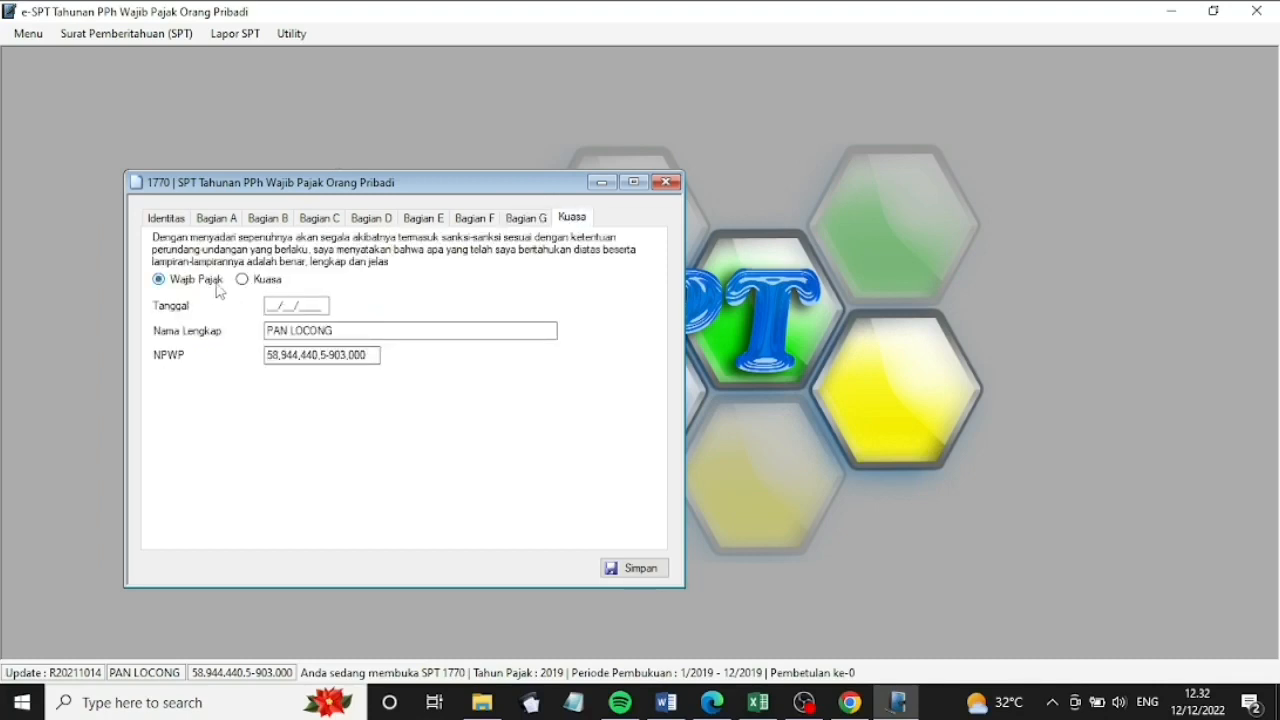
Date the declaration 02/03/2020, save the 1770 Induk return and close its form
left_click(273, 306)
type("02/03/2020")
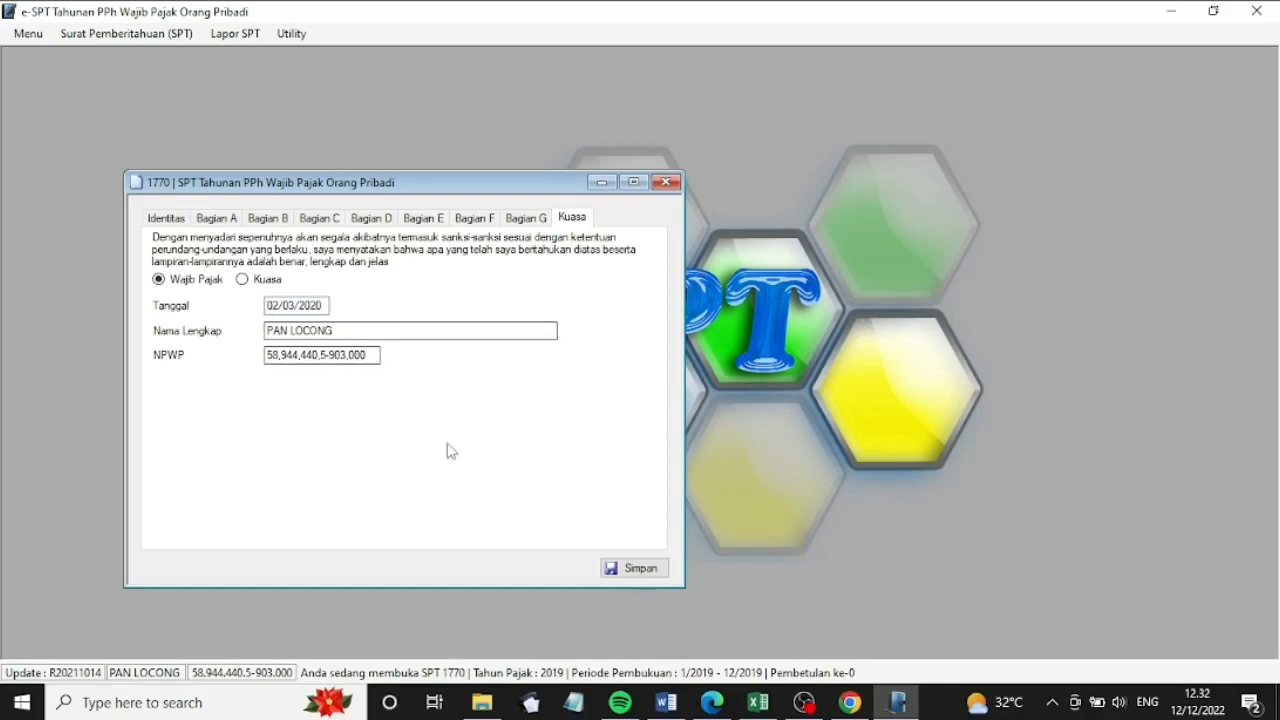
left_click(625, 568)
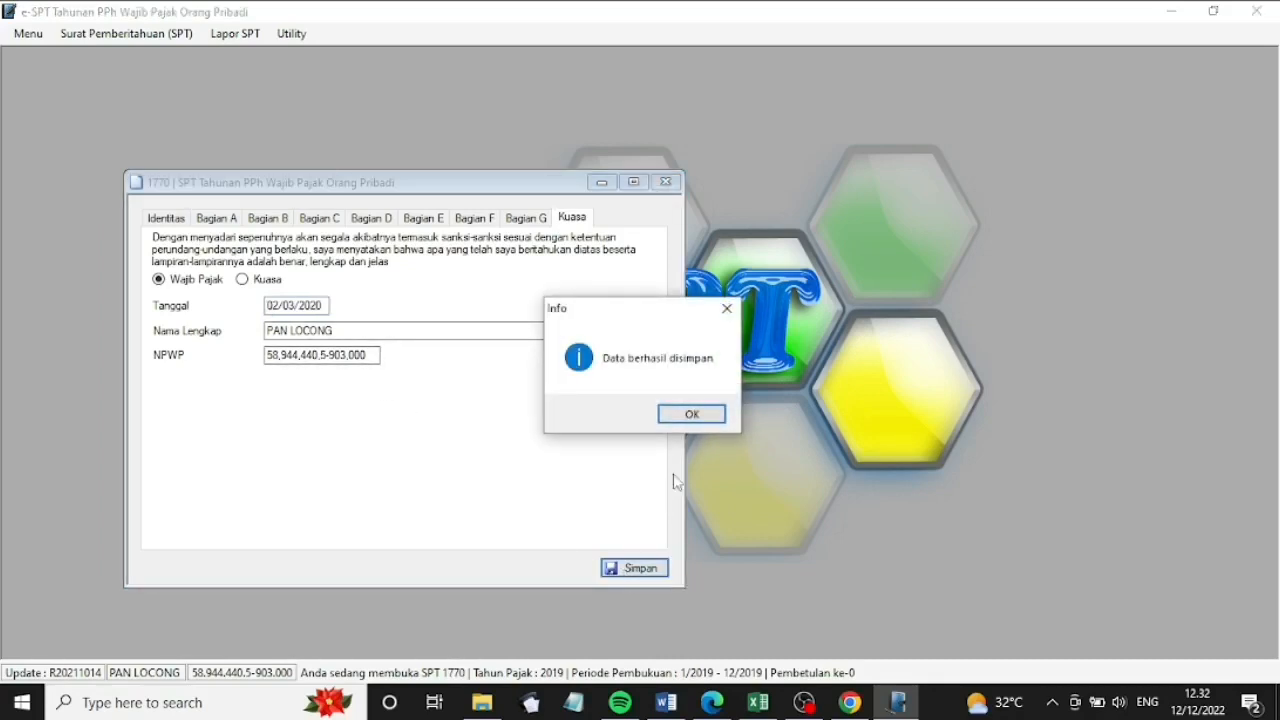
left_click(692, 414)
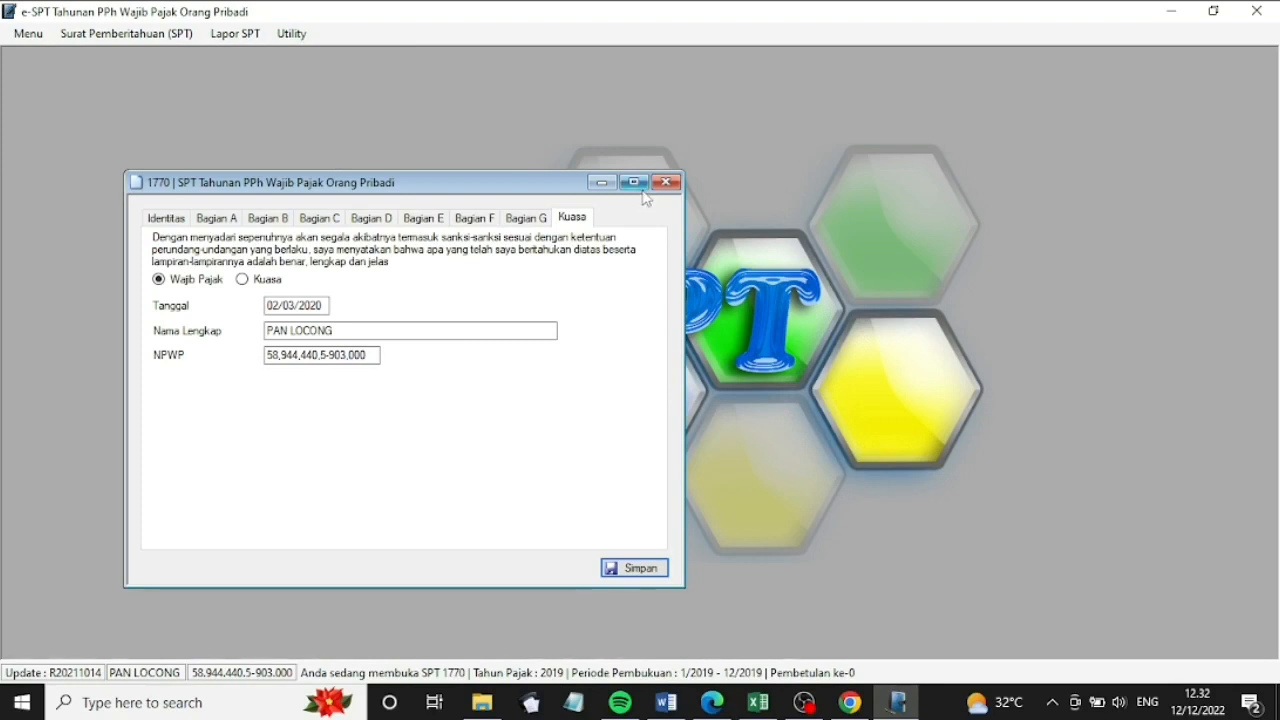
left_click(665, 182)
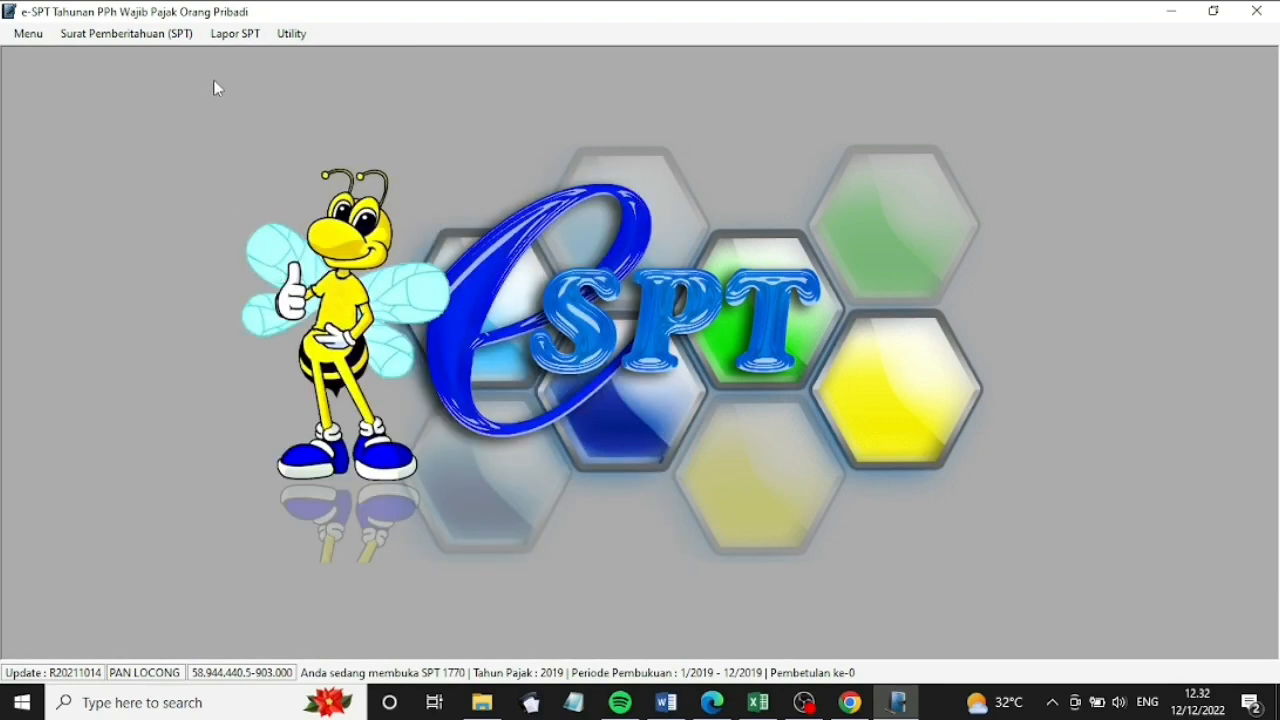
left_click(234, 34)
Add a new SSP record with KAP 411125 and deposit type 200 Tahunan PPh Orang Pribadi
left_click(256, 54)
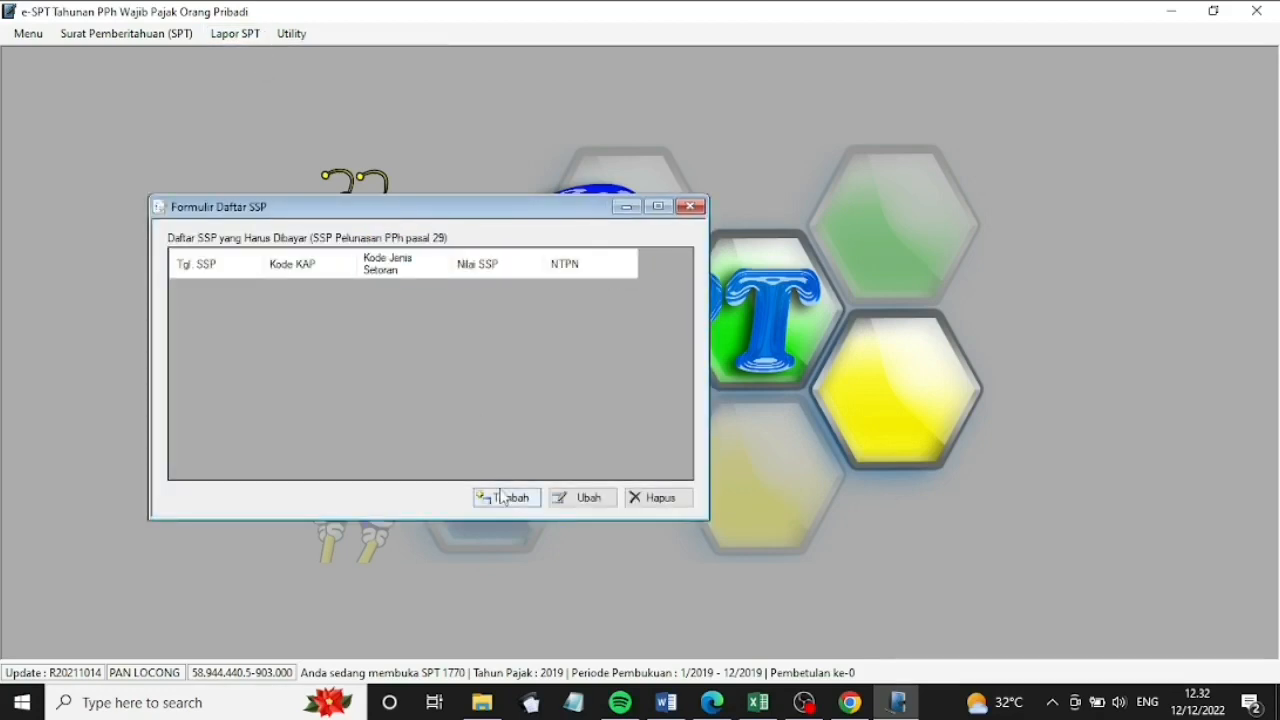
left_click(505, 498)
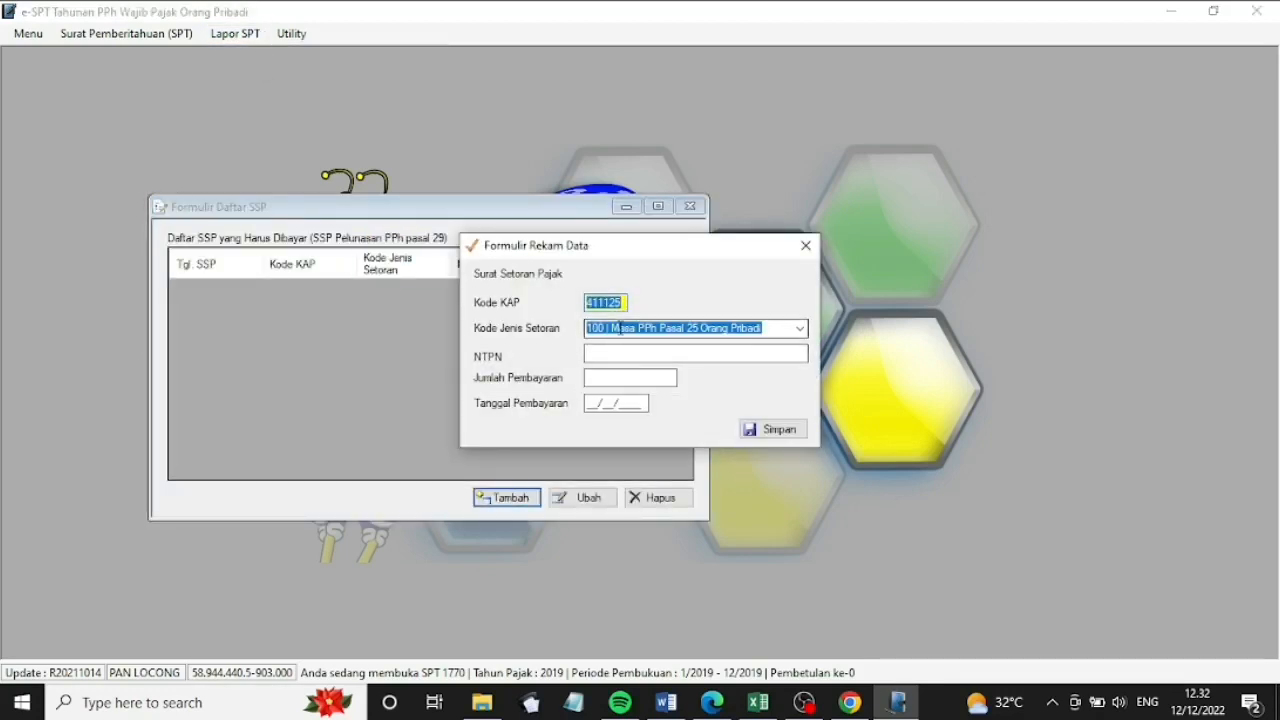
left_click(624, 302)
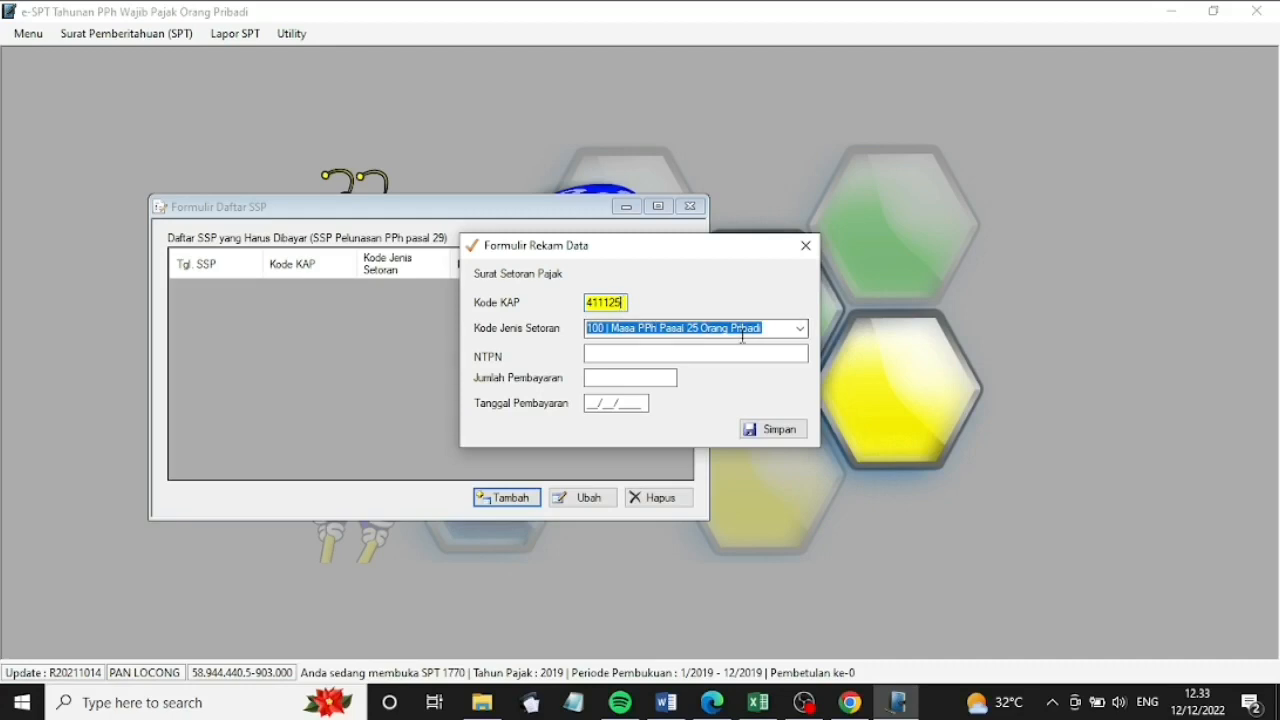
left_click(799, 329)
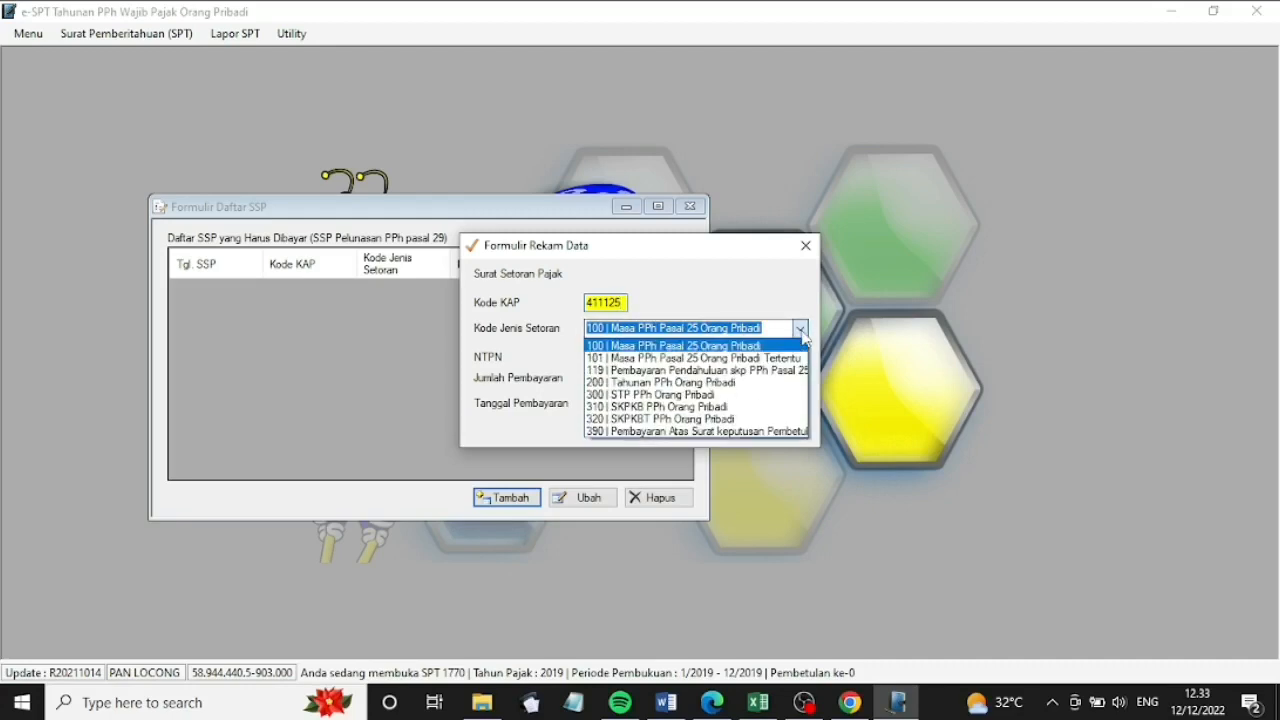
left_click(718, 383)
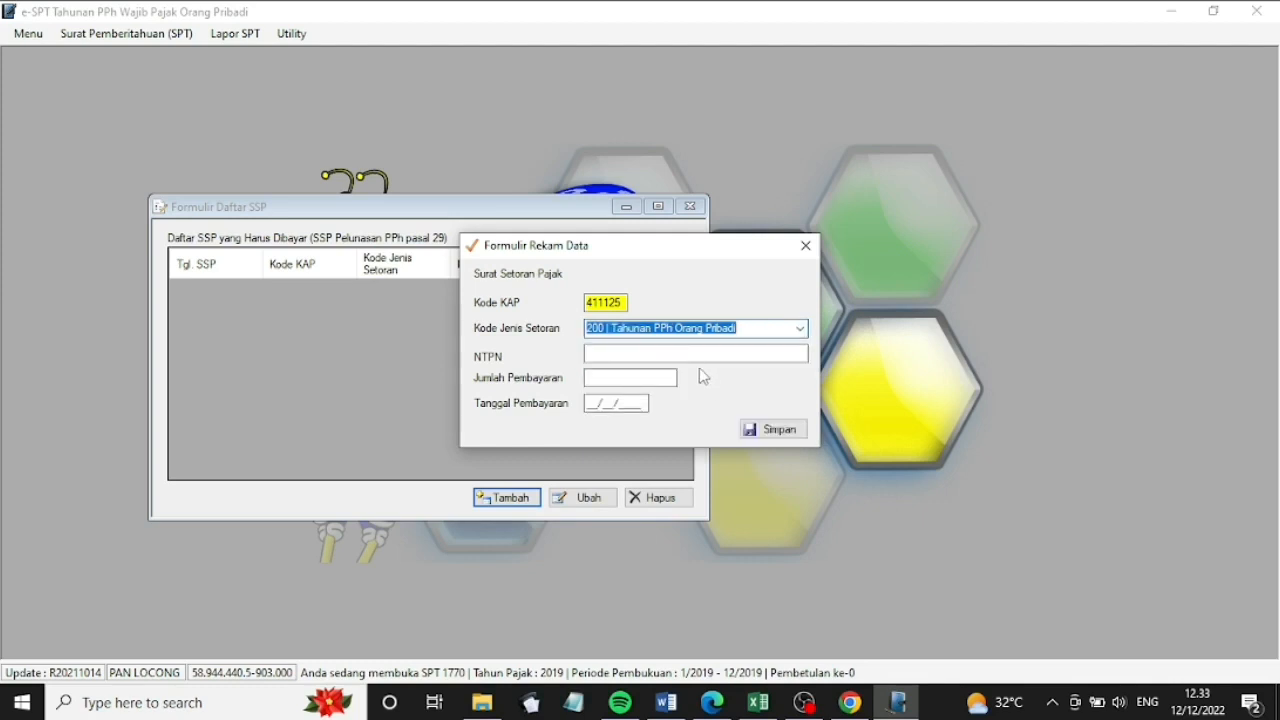
Fill in the NTPN, amount 10507600 and date 02/03/2020, then save the SSP and close the list
left_click(691, 355)
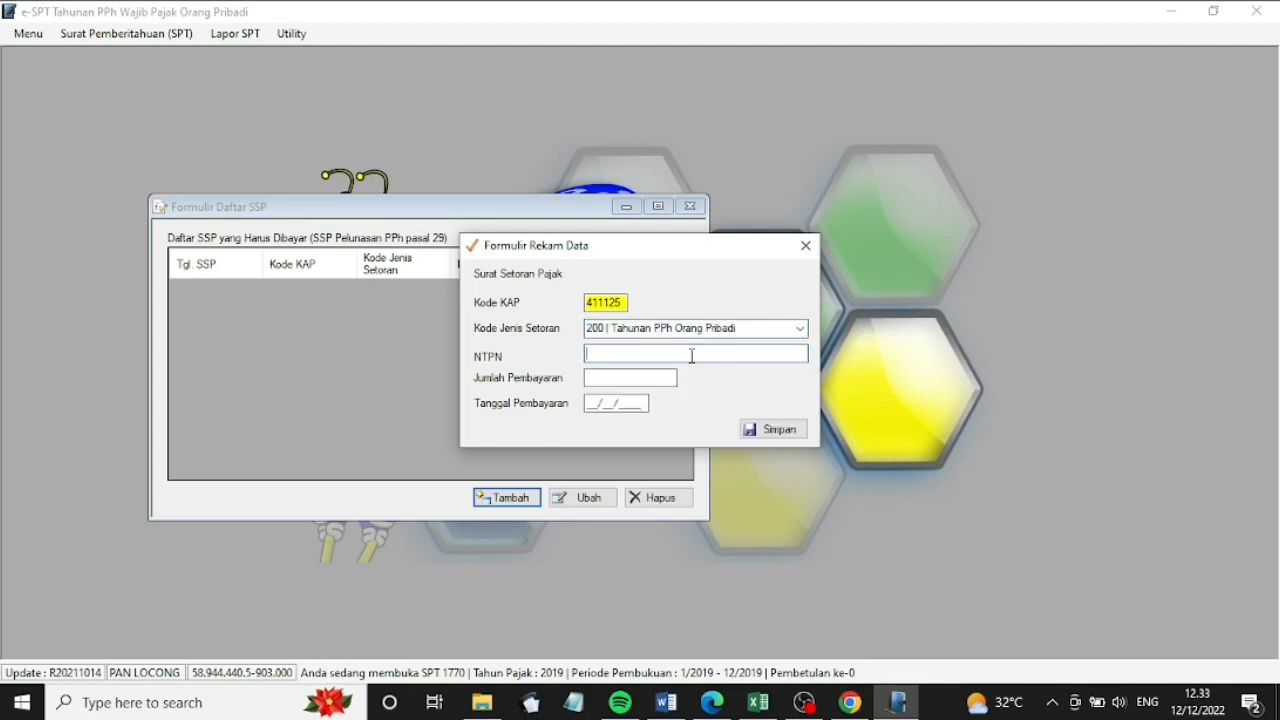
type("0000000000000000")
left_click(665, 378)
type("10")
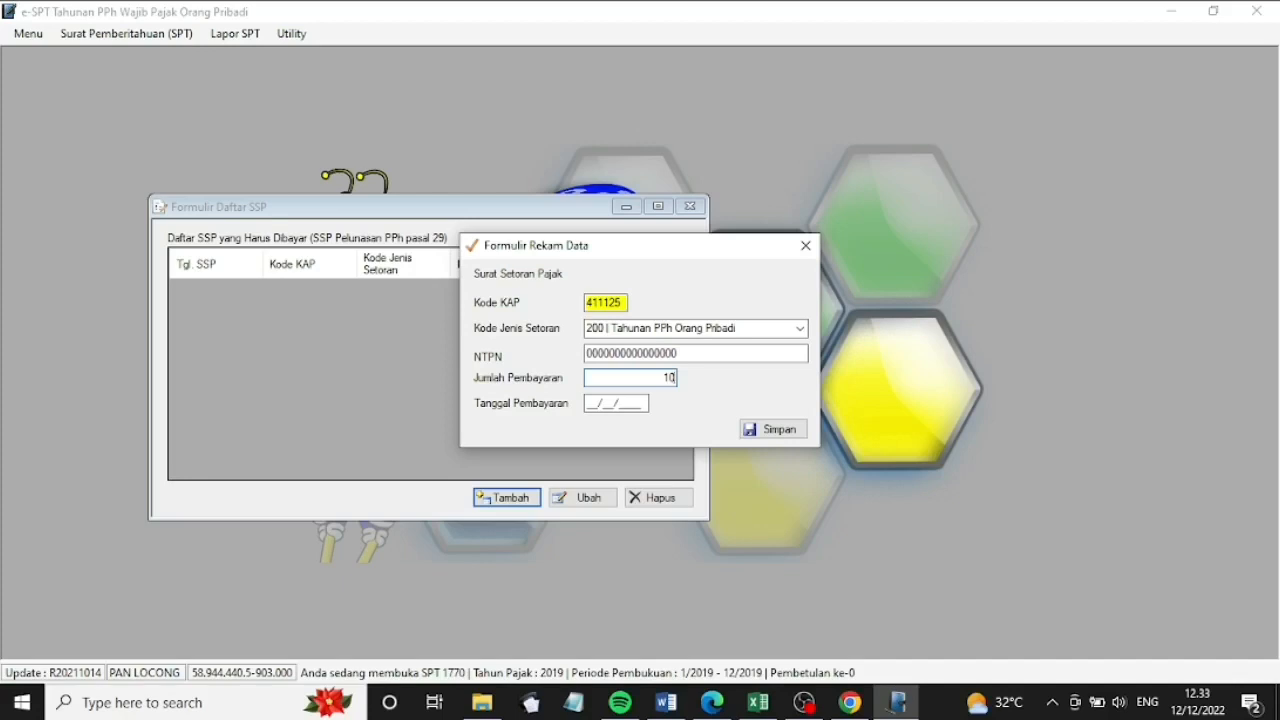
type("507600")
left_click(588, 405)
type("02/03/2")
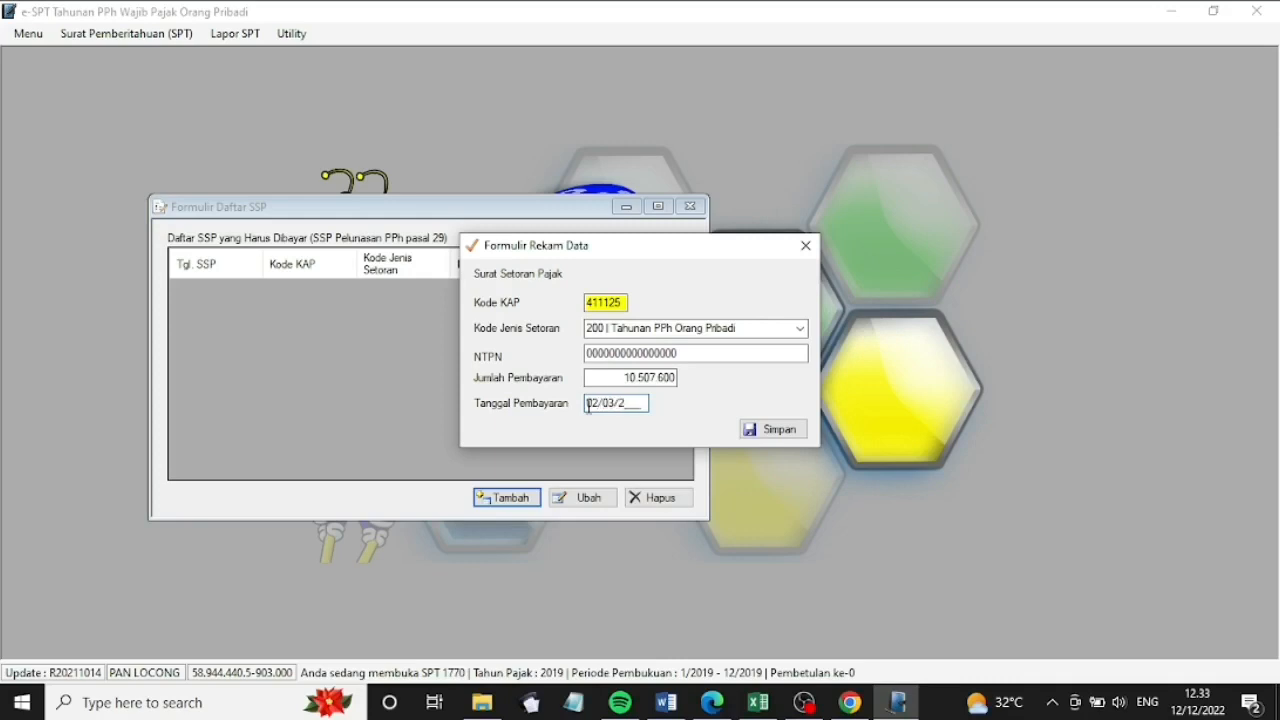
type("020")
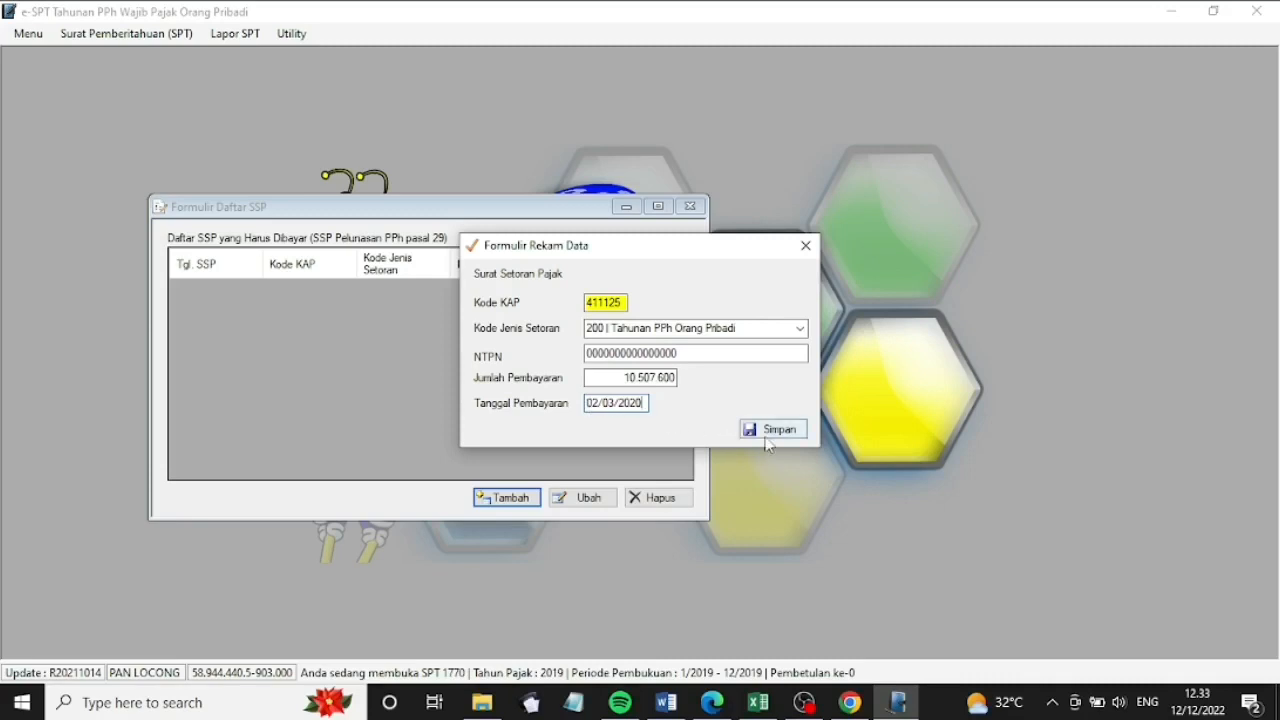
left_click(766, 430)
left_click(683, 414)
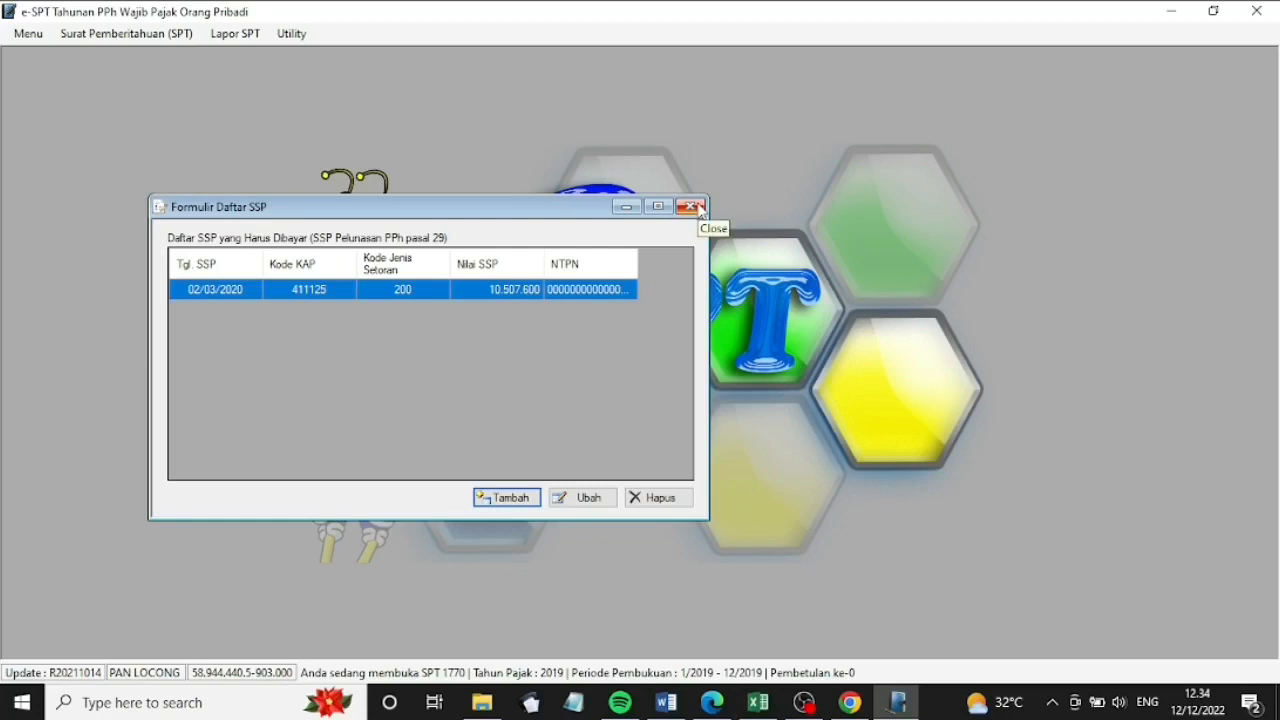
left_click(700, 207)
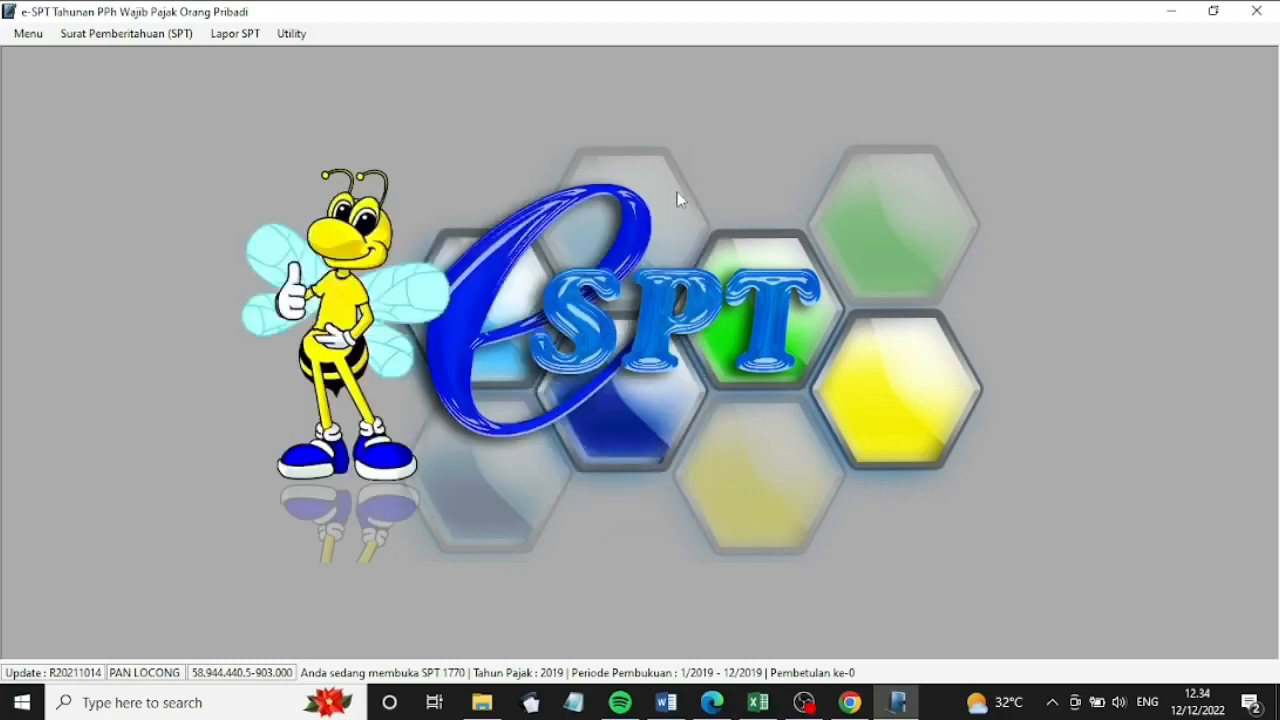
left_click(236, 36)
left_click(262, 75)
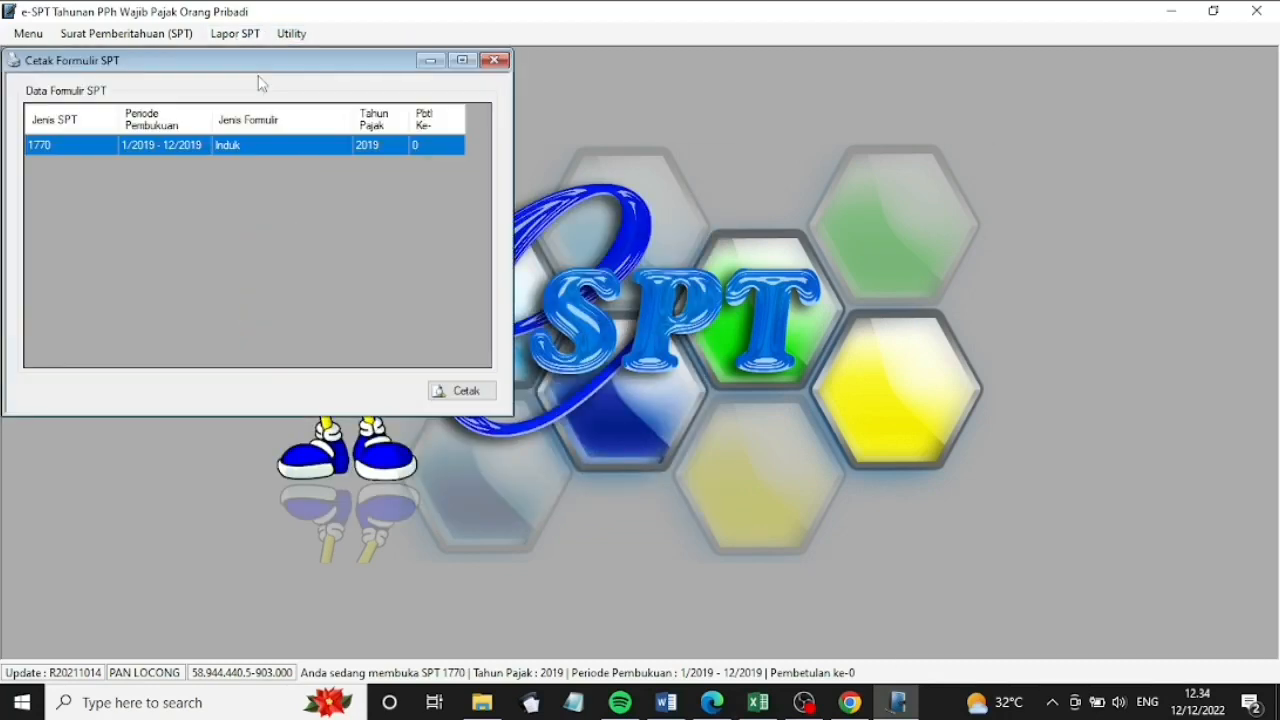
left_click(462, 391)
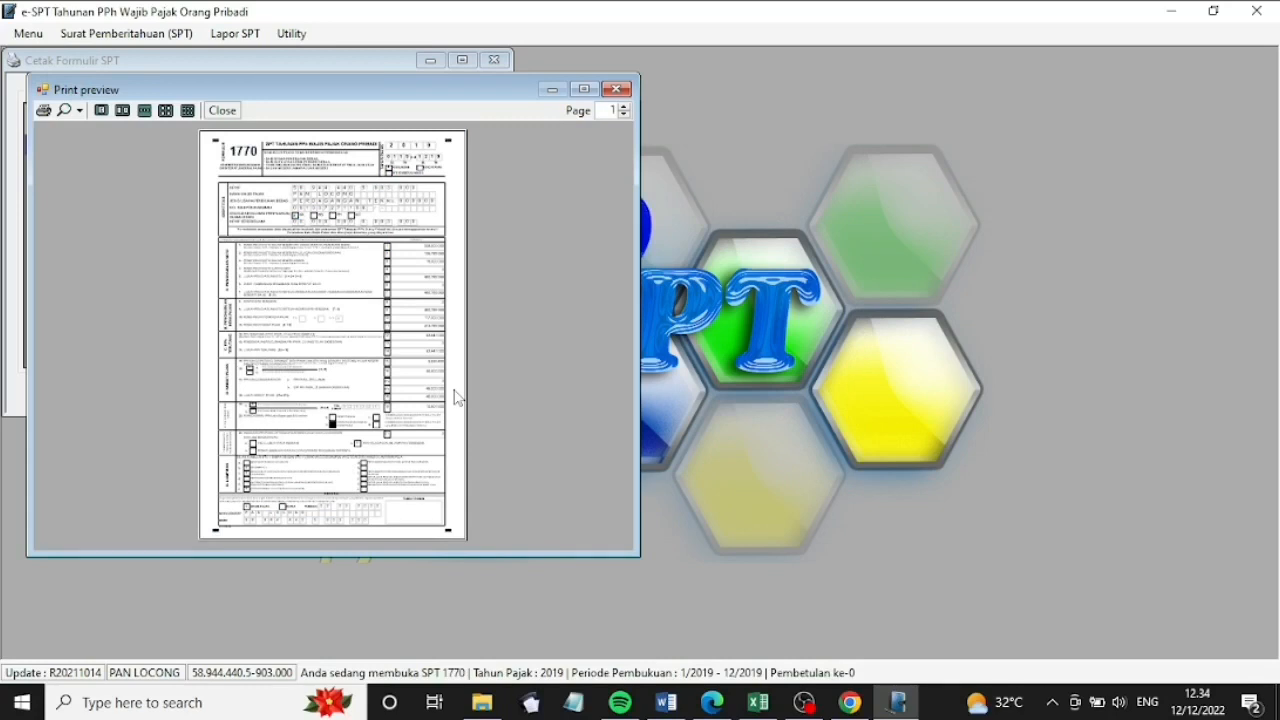
left_click(585, 89)
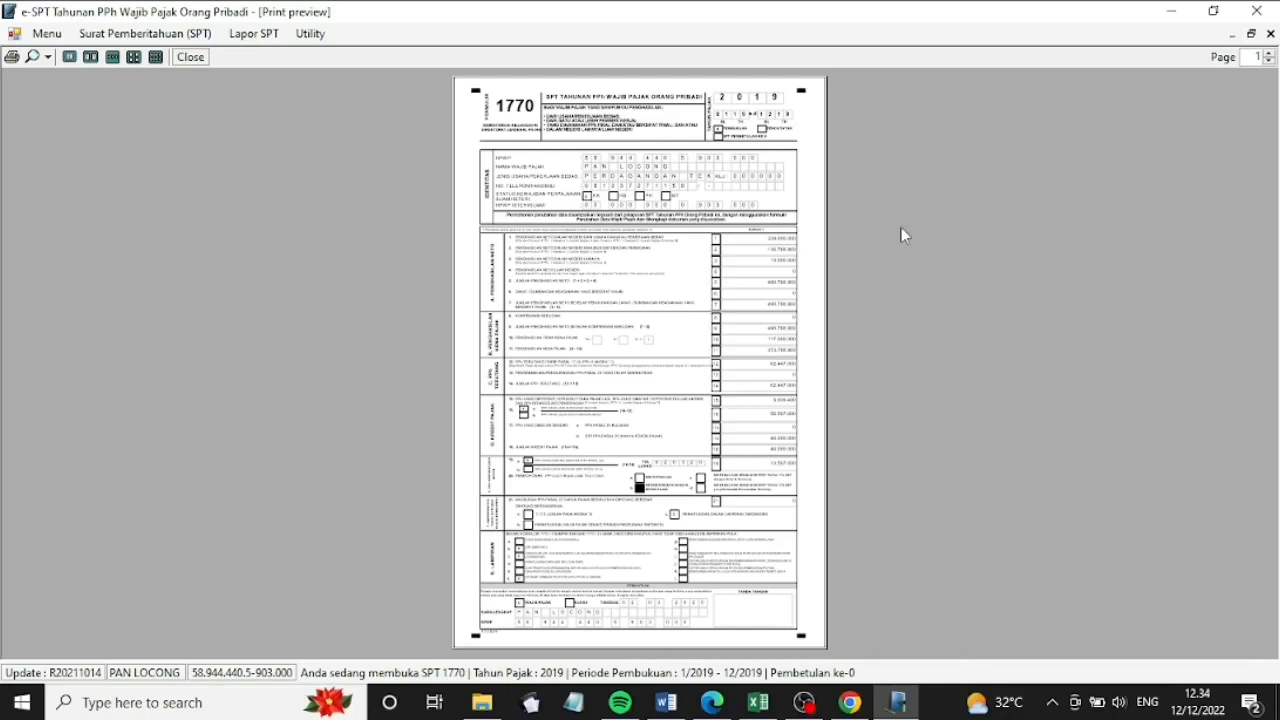
left_click(1251, 34)
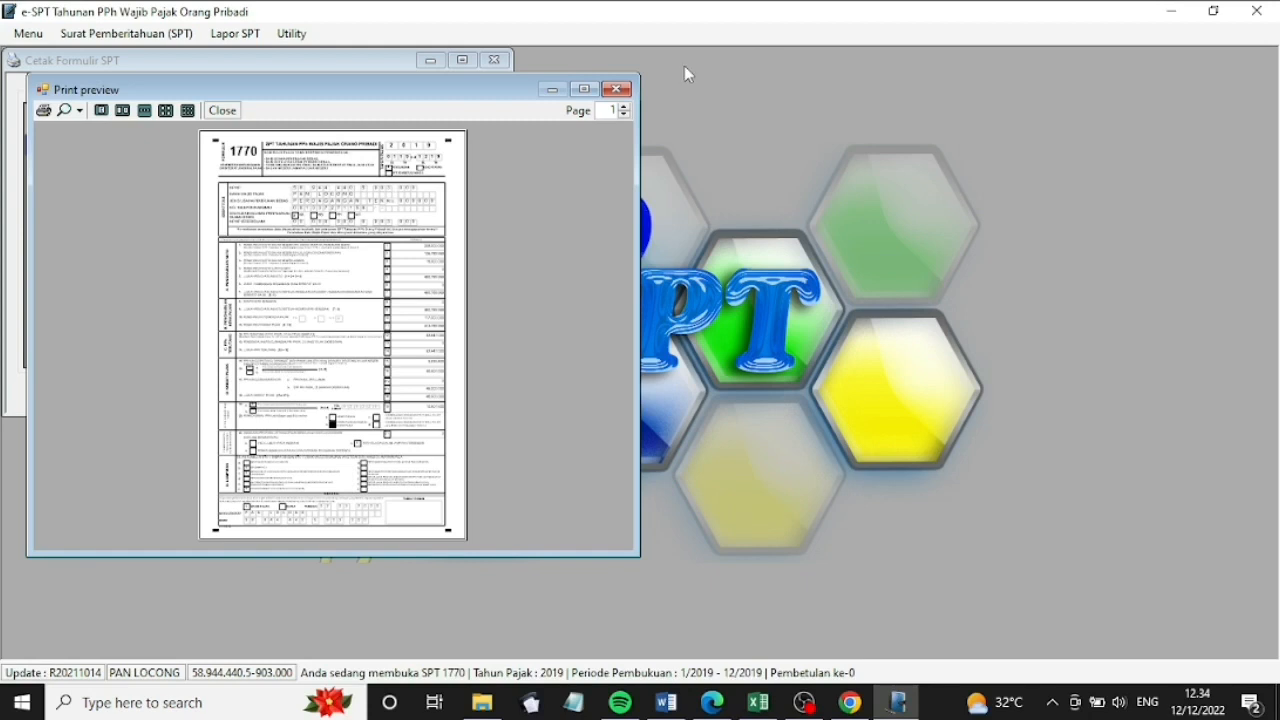
left_click(617, 90)
left_click(494, 60)
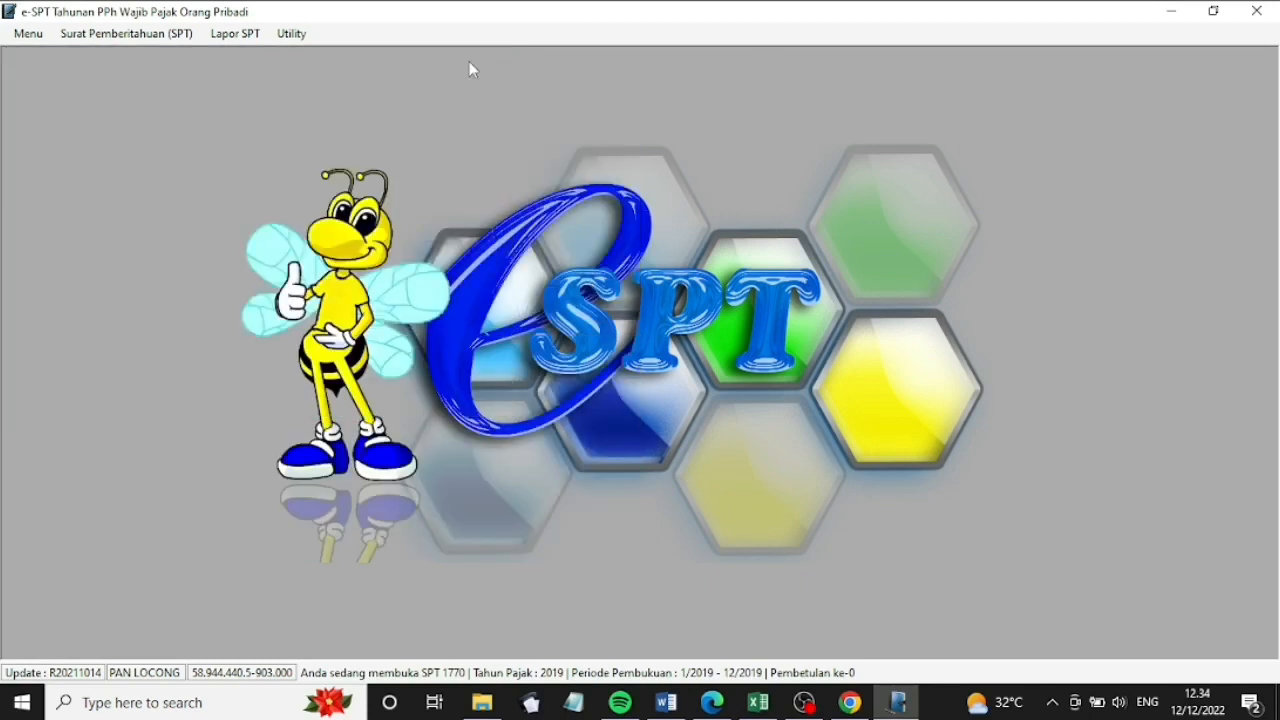
Use Lapor Data SPT ke KPP to generate the 1770 CSV file into Documents
left_click(245, 35)
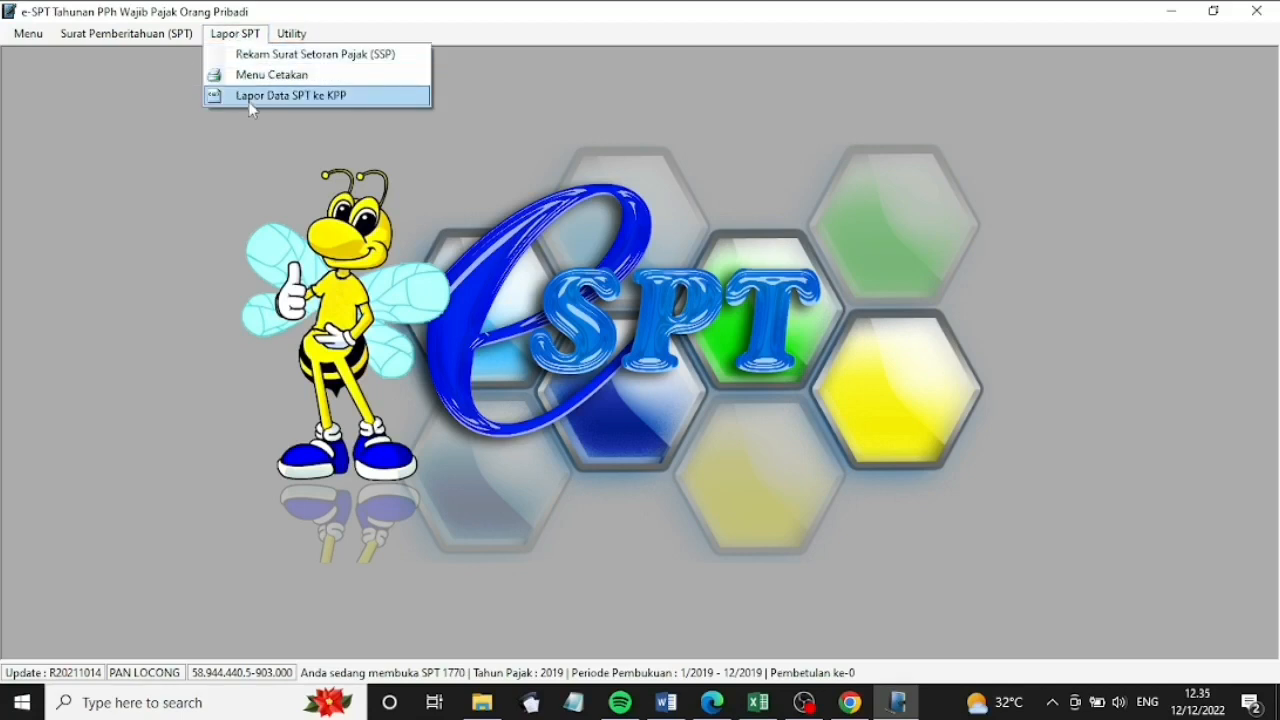
left_click(249, 101)
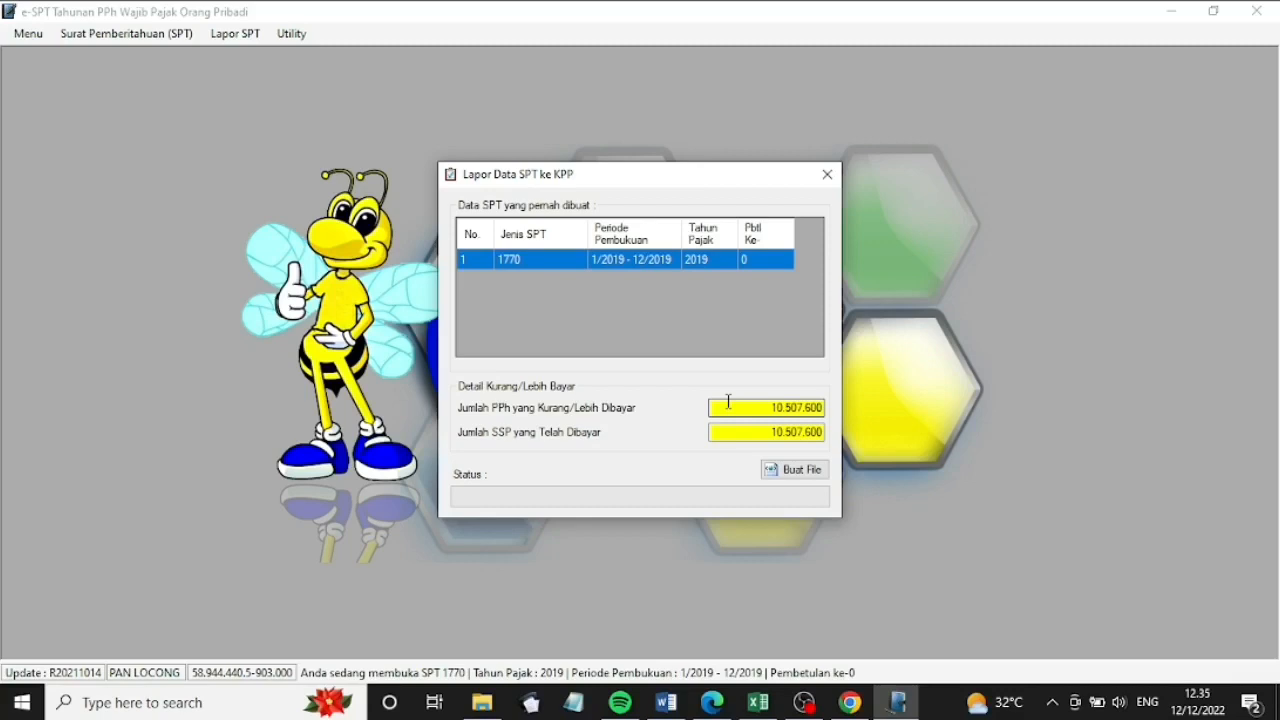
left_click(786, 474)
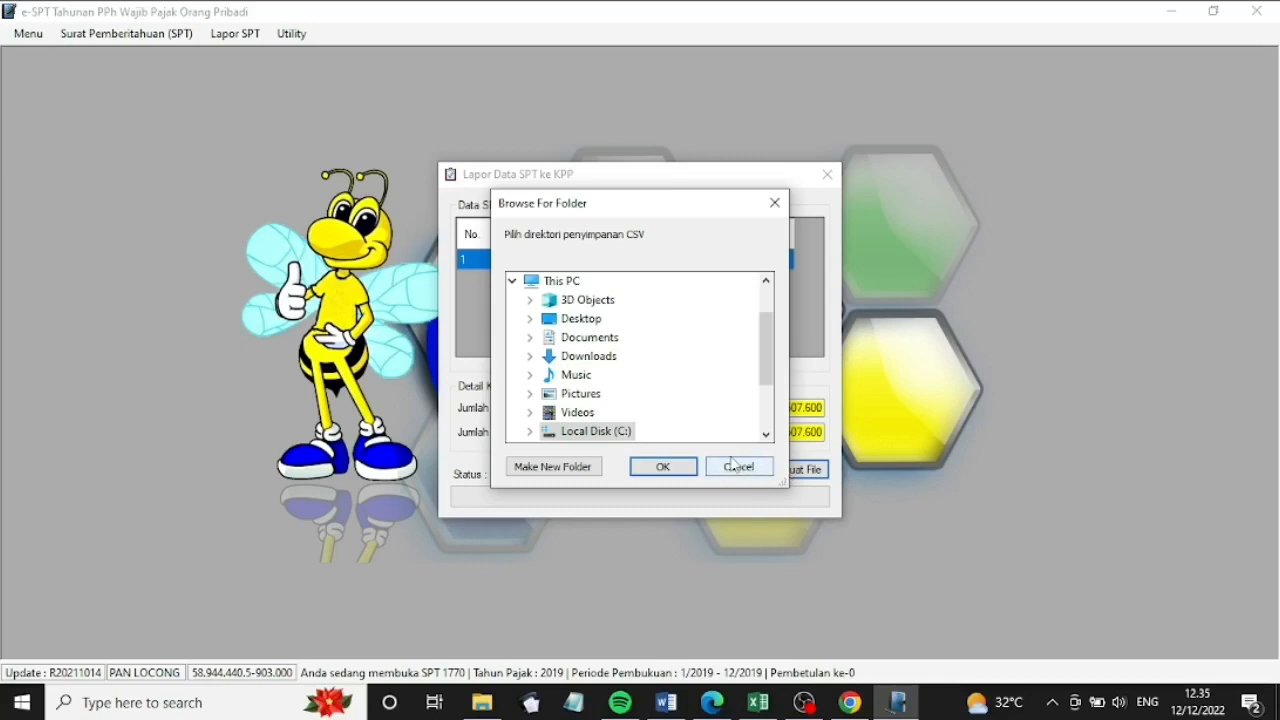
double_click(614, 337)
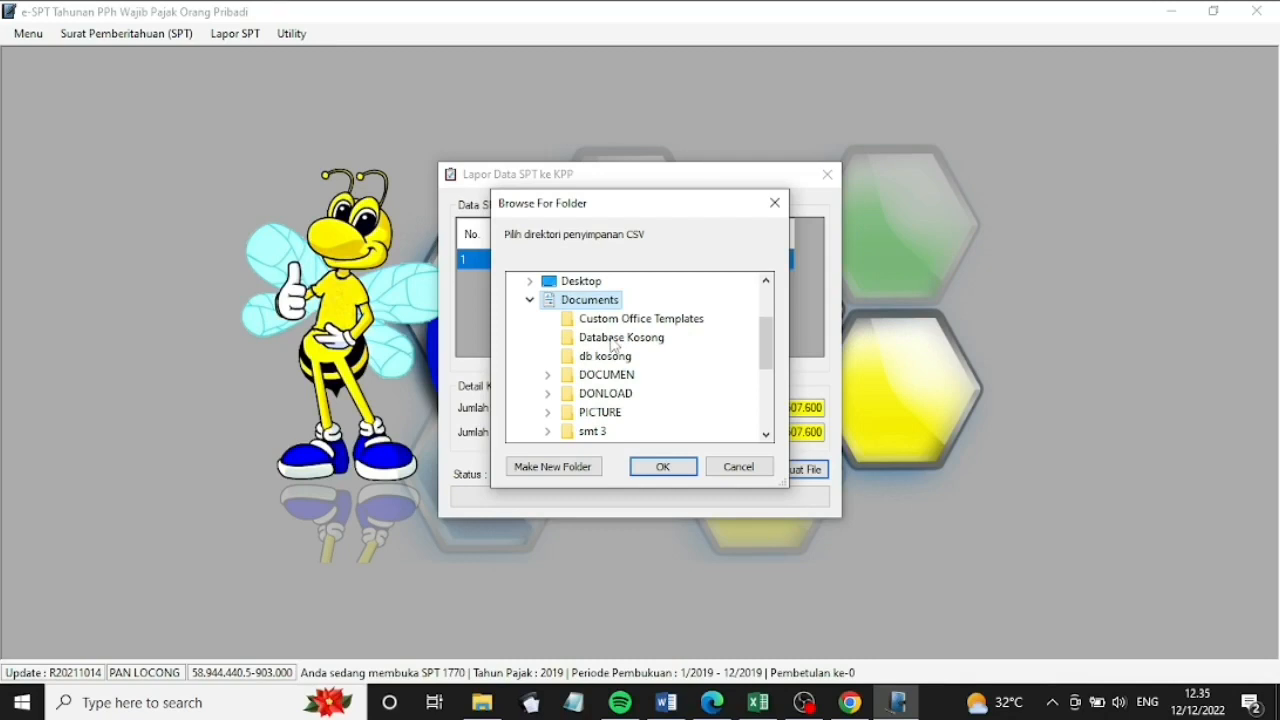
left_click(662, 467)
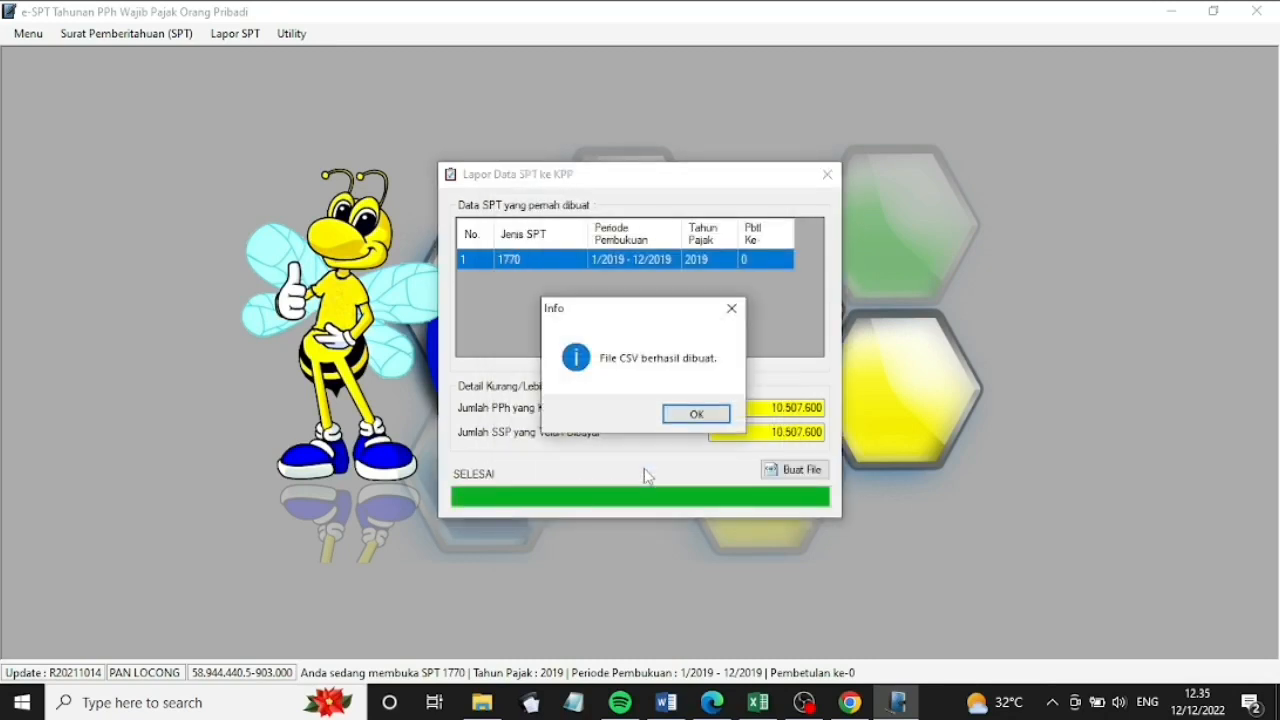
left_click(681, 417)
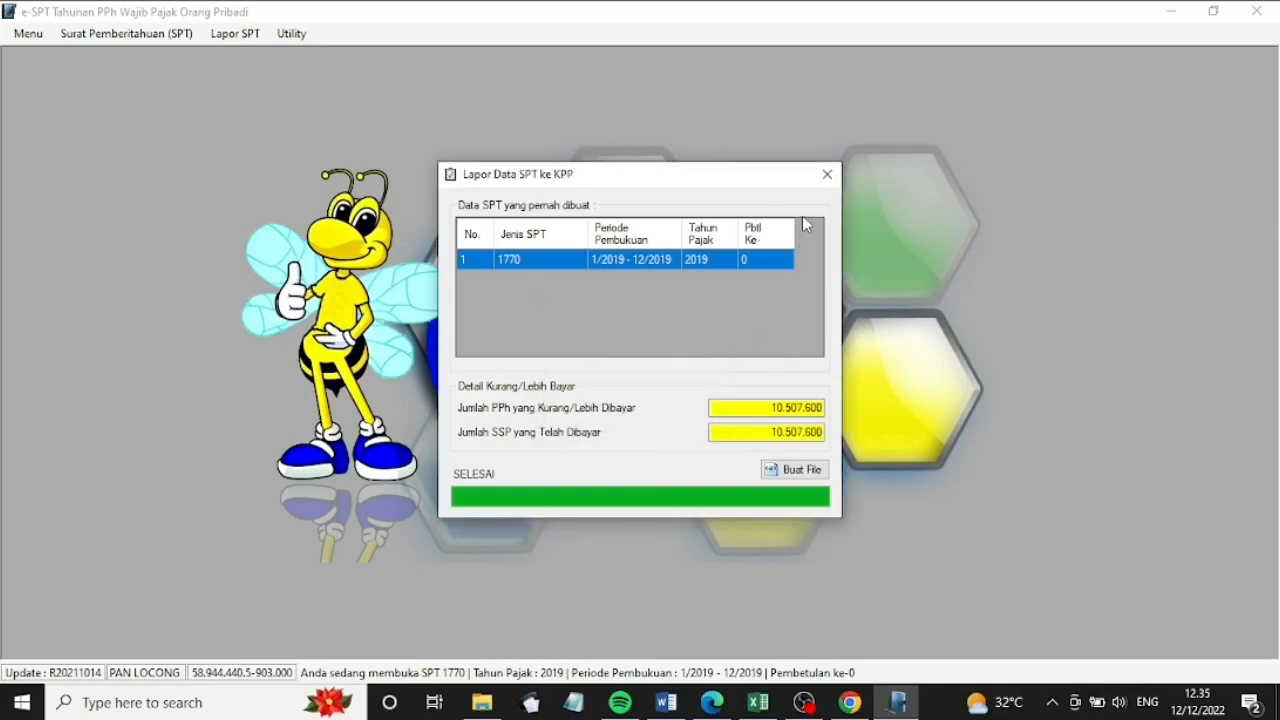
left_click(824, 175)
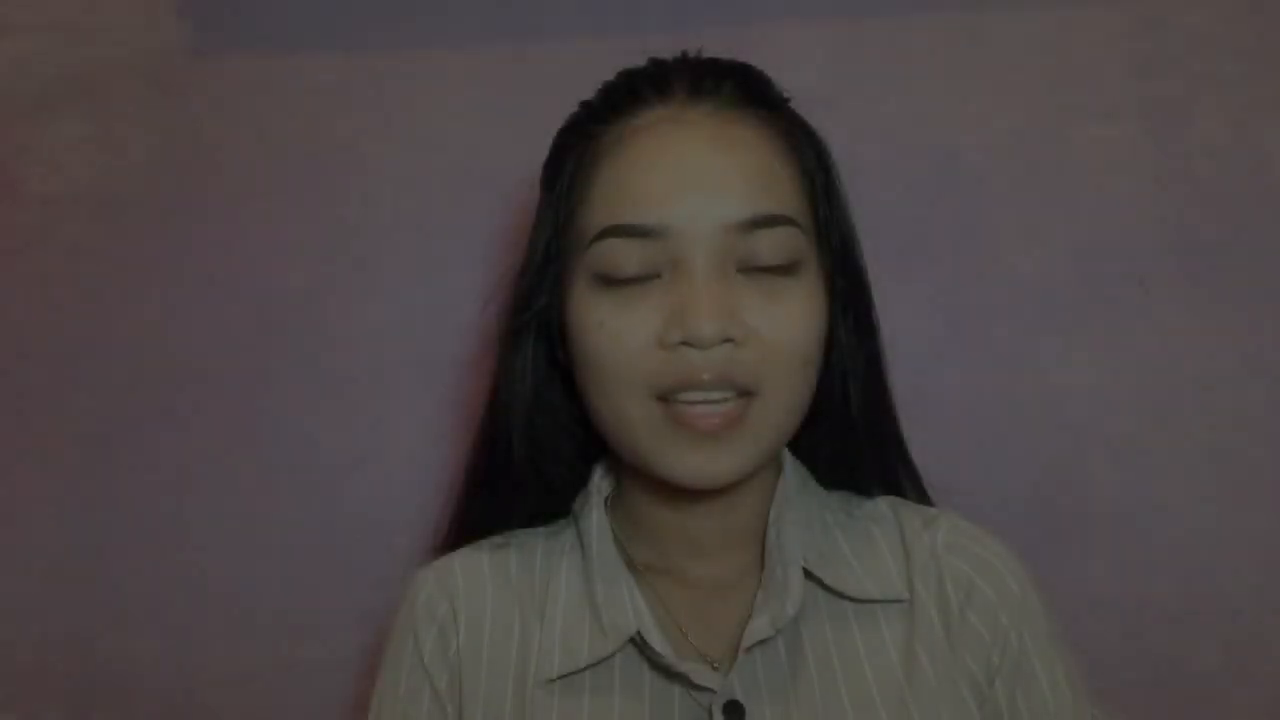